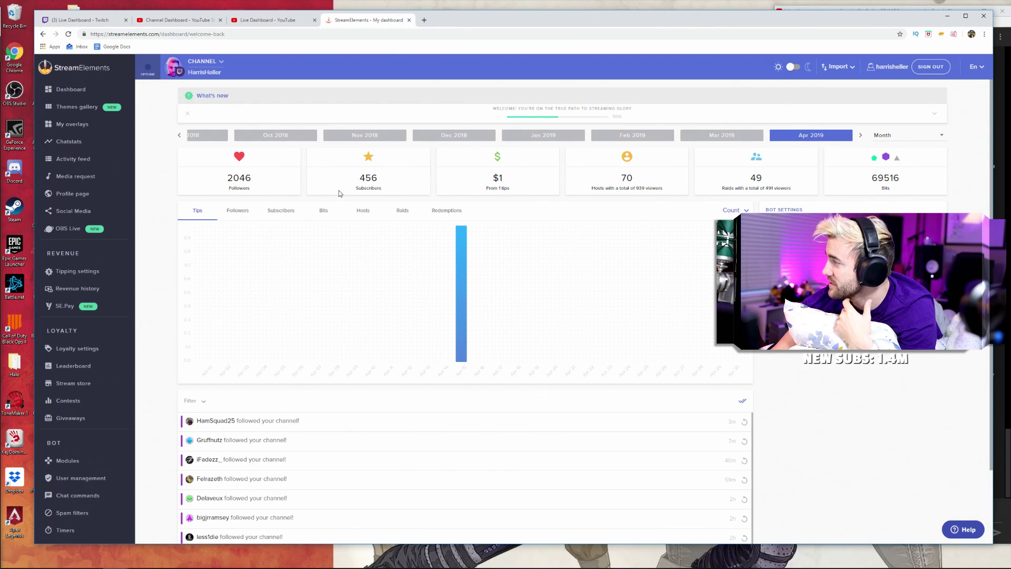
Open the themes gallery and browse the available super themes.
{"action": "left_click_drag", "start_coordinate": [494, 17], "coordinate": [465, 21]}
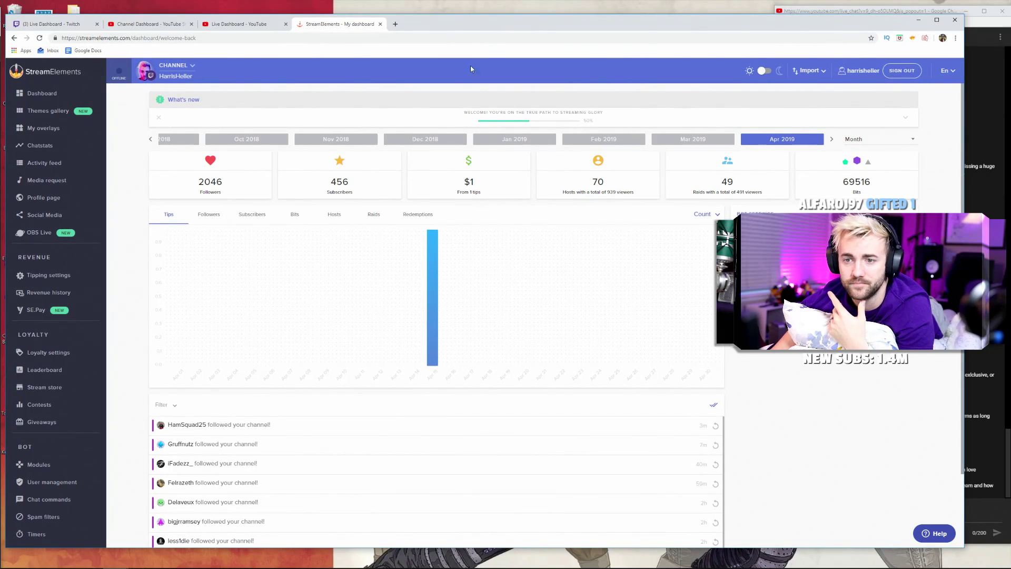
{"action": "left_click", "coordinate": [50, 112]}
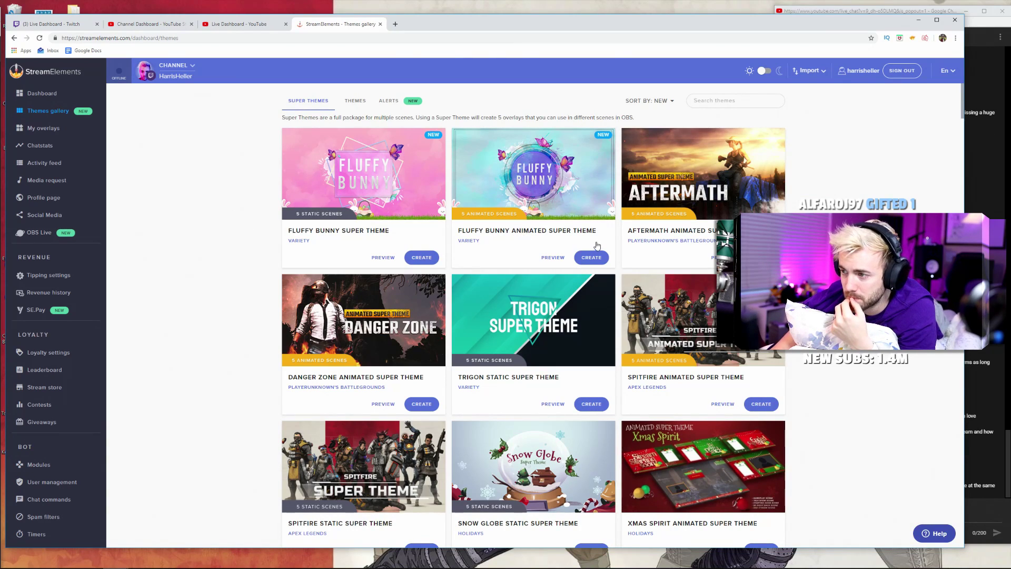
{"action": "scroll", "coordinate": [535, 259], "scroll_direction": "down", "scroll_amount": 5}
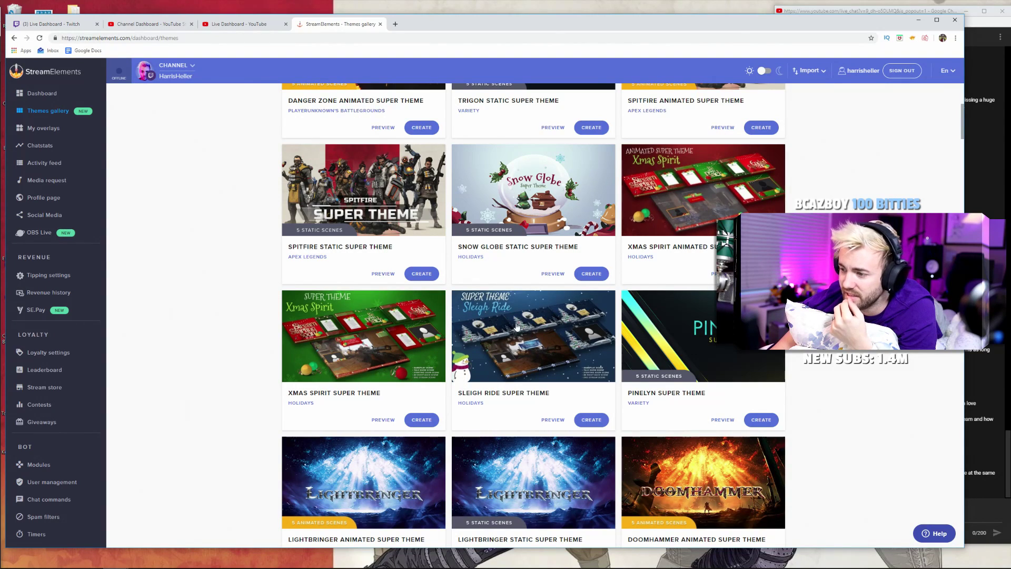
{"action": "scroll", "coordinate": [518, 328], "scroll_direction": "down", "scroll_amount": 2}
{"action": "scroll", "coordinate": [519, 327], "scroll_direction": "down", "scroll_amount": 7}
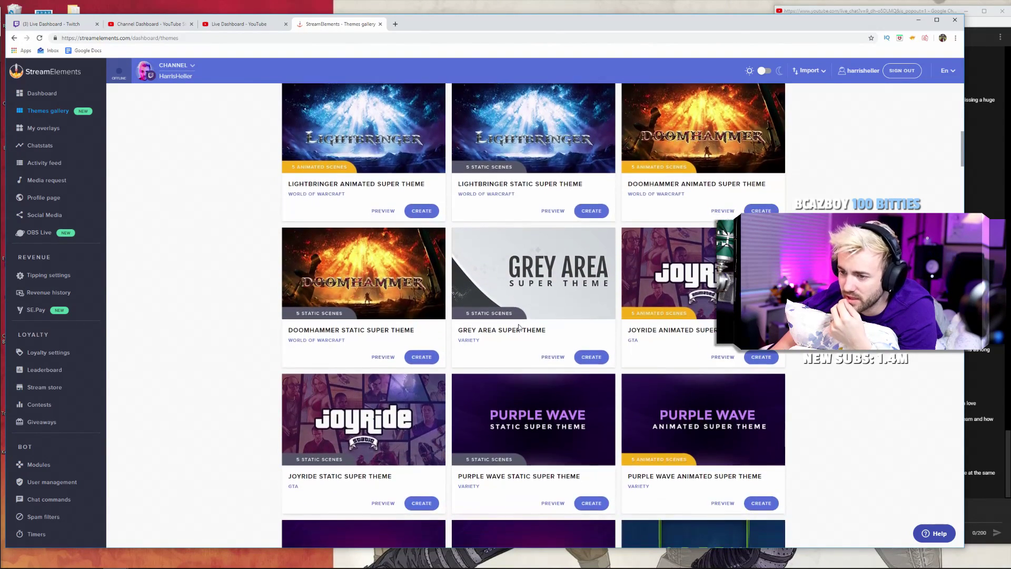
{"action": "scroll", "coordinate": [519, 327], "scroll_direction": "down", "scroll_amount": 1}
{"action": "scroll", "coordinate": [519, 327], "scroll_direction": "up", "scroll_amount": 5}
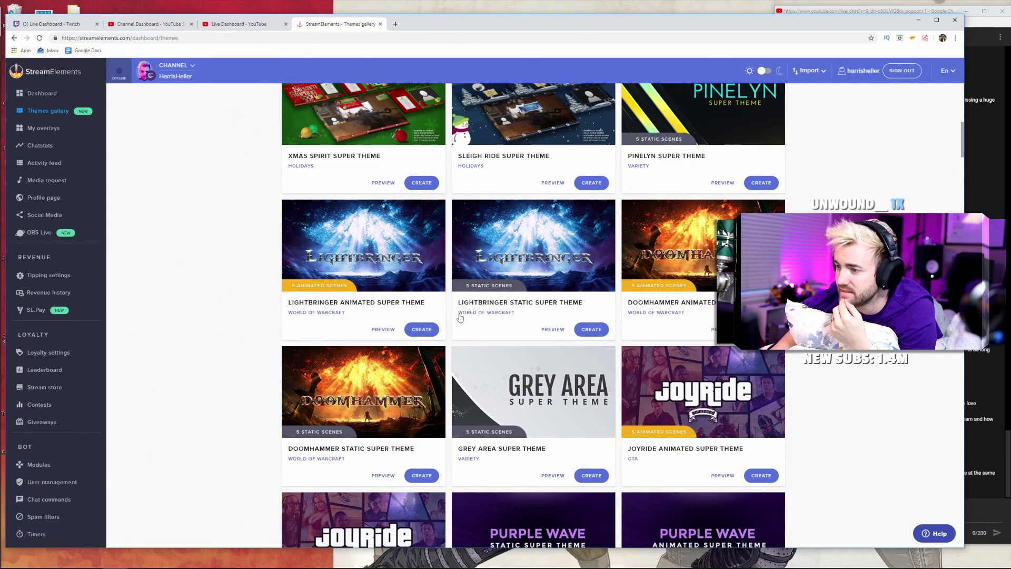
{"action": "scroll", "coordinate": [459, 318], "scroll_direction": "up", "scroll_amount": 3}
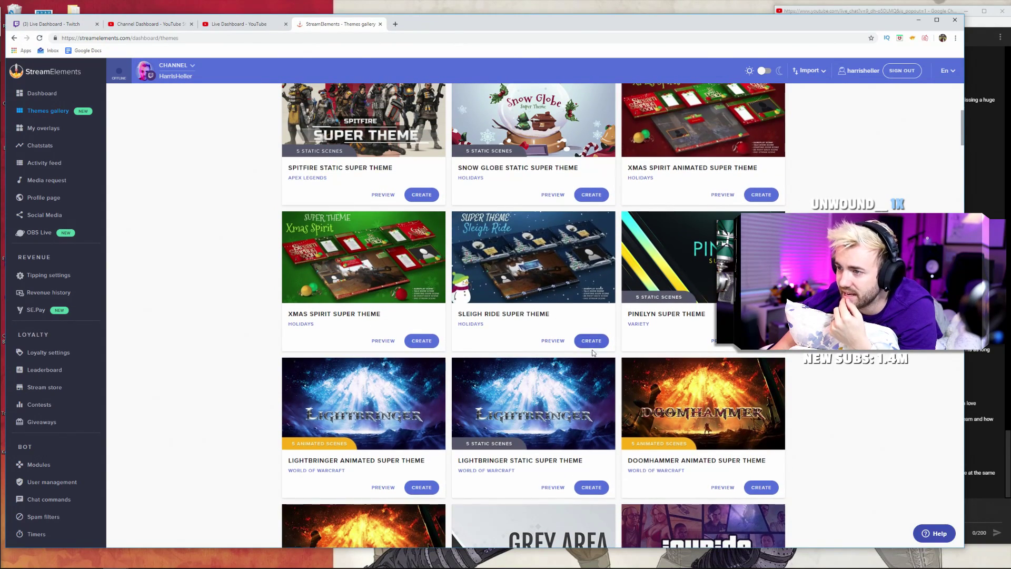
{"action": "scroll", "coordinate": [590, 350], "scroll_direction": "down", "scroll_amount": 2}
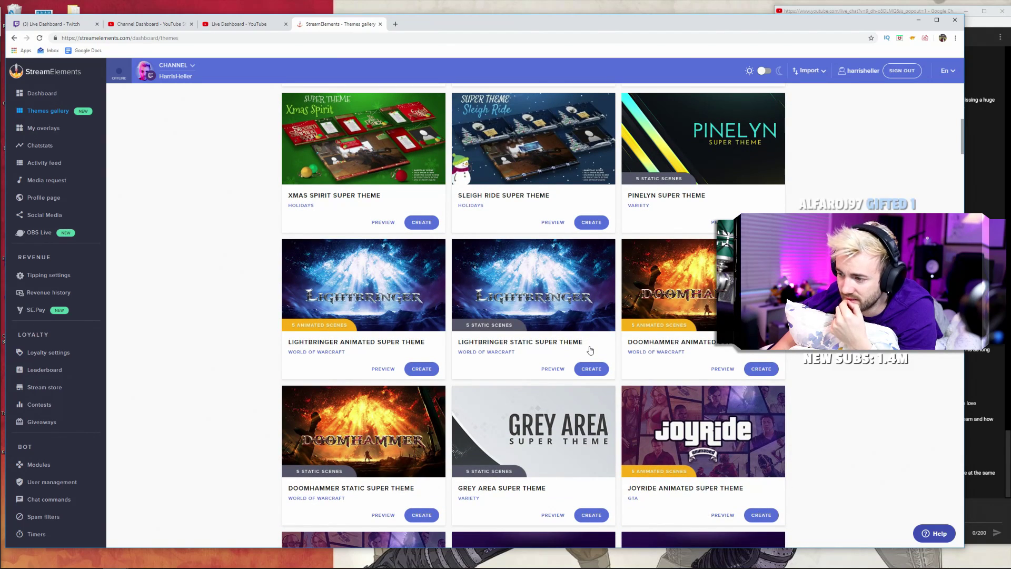
{"action": "scroll", "coordinate": [416, 348], "scroll_direction": "up", "scroll_amount": 3}
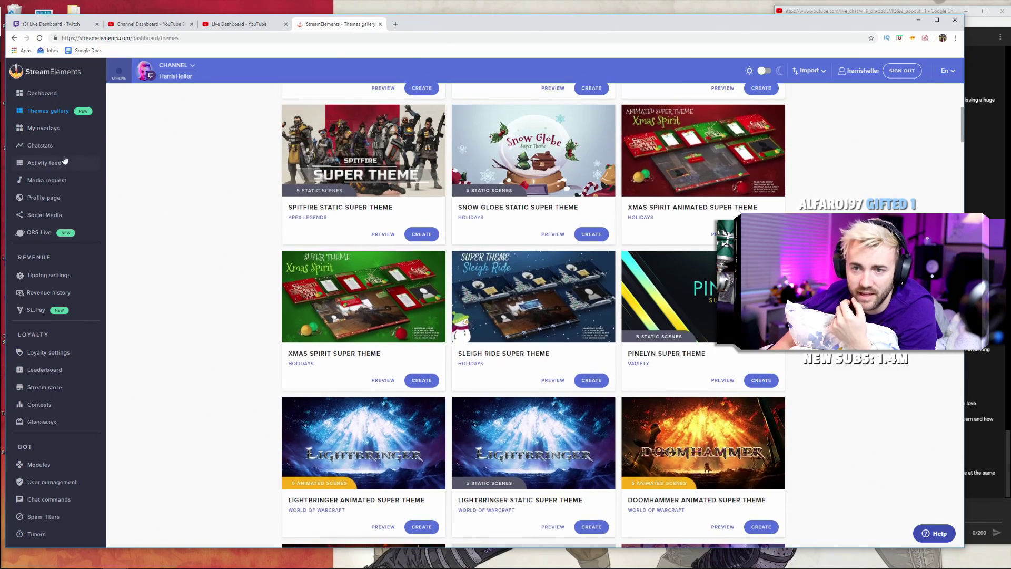
Create a blank overlay named "Youtube Test" with 1080p resolution in the personal overlays.
{"action": "left_click", "coordinate": [46, 130]}
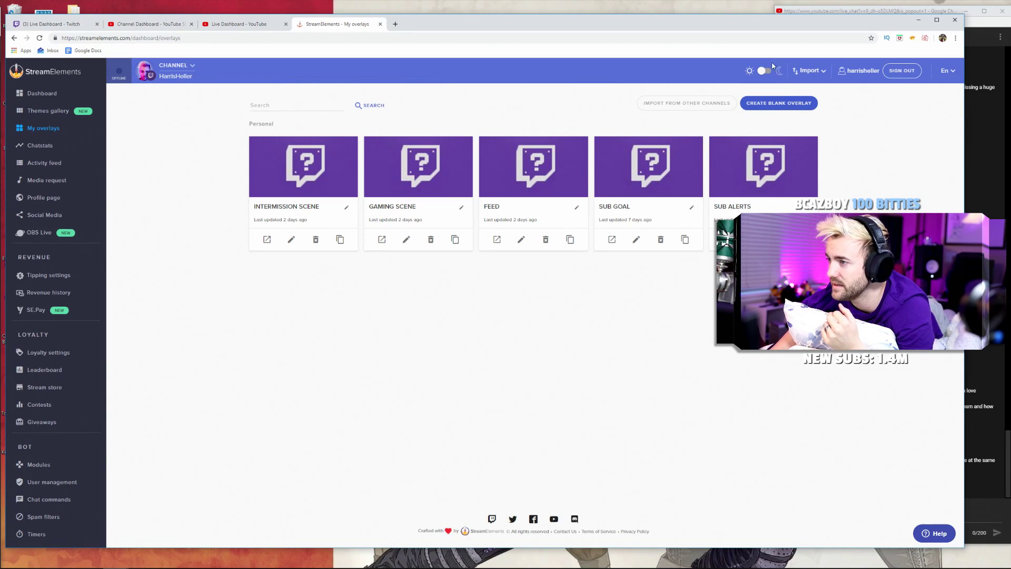
{"action": "left_click", "coordinate": [784, 105]}
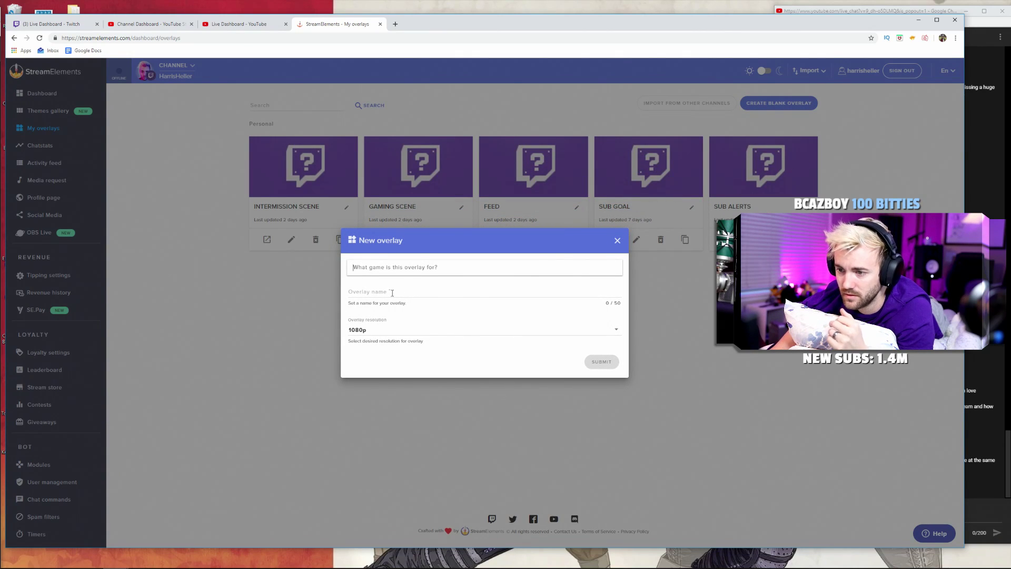
{"action": "left_click", "coordinate": [392, 293]}
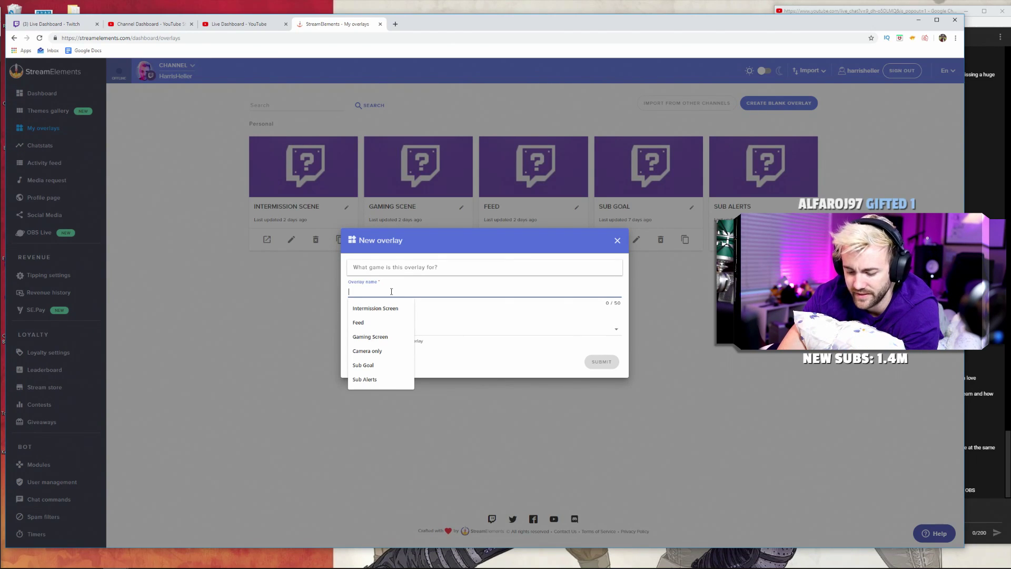
{"action": "type", "text": "Yout"}
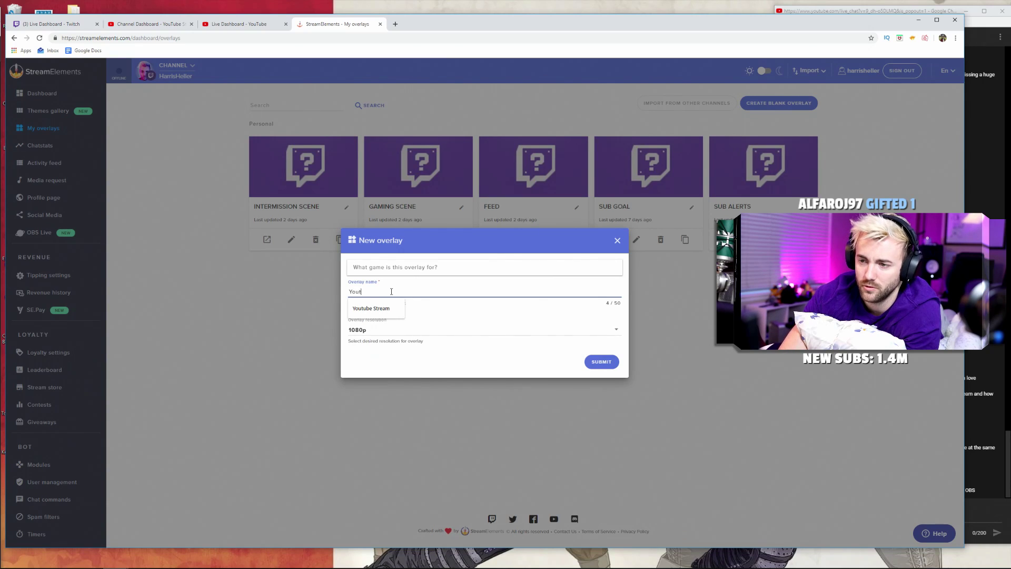
{"action": "type", "text": "ube Test"}
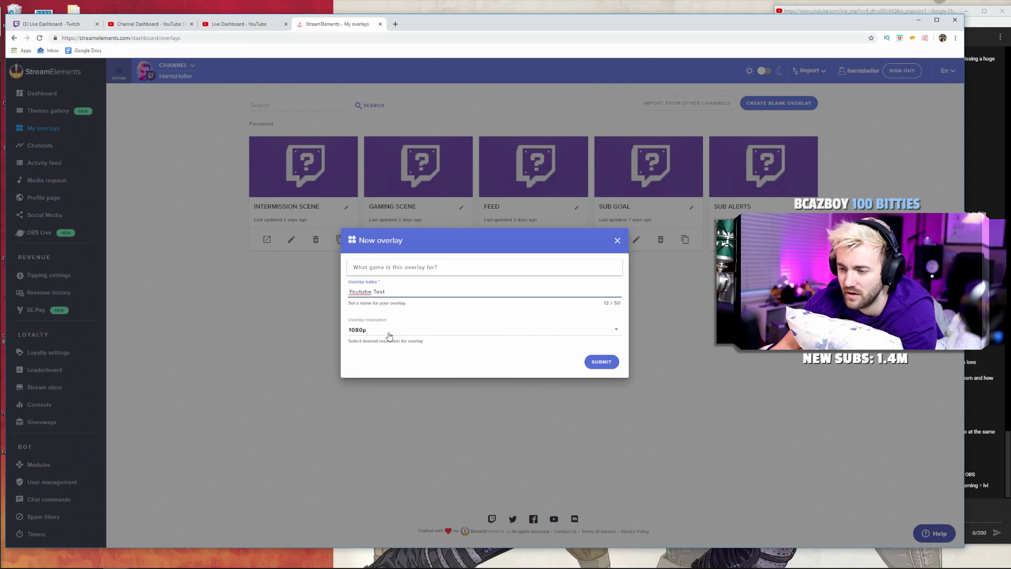
{"action": "left_click", "coordinate": [359, 334]}
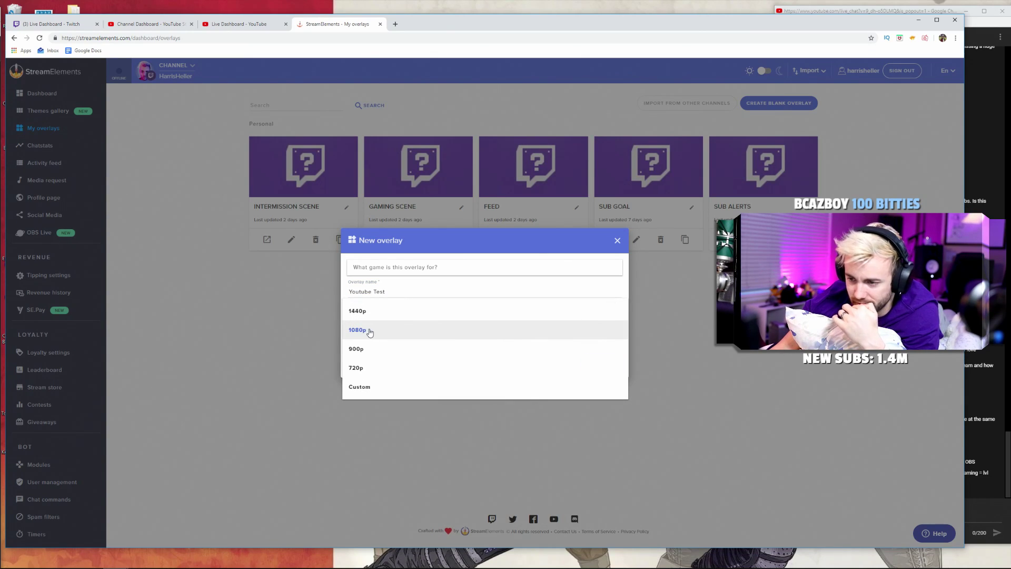
{"action": "left_click", "coordinate": [369, 332]}
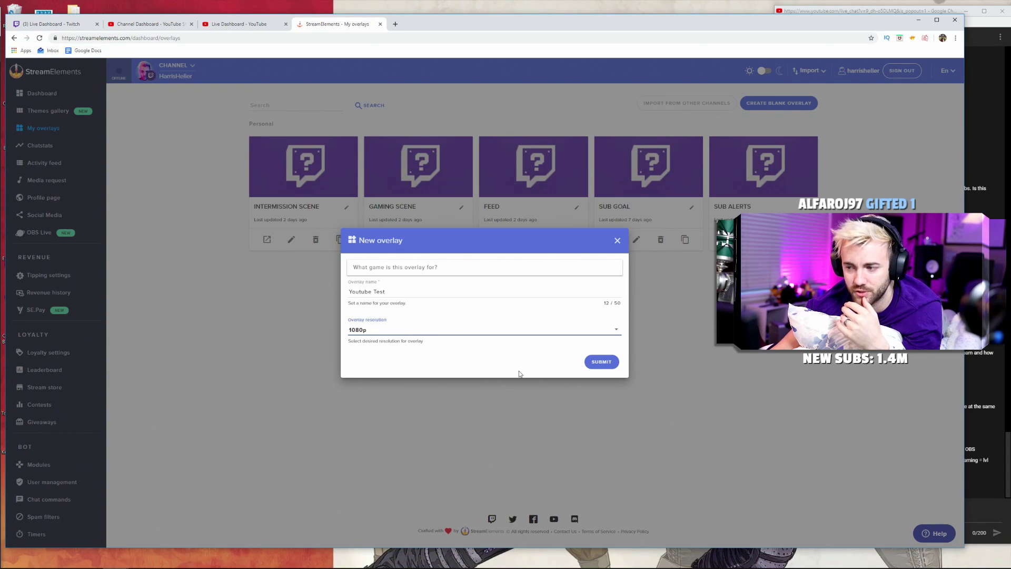
{"action": "left_click", "coordinate": [601, 364]}
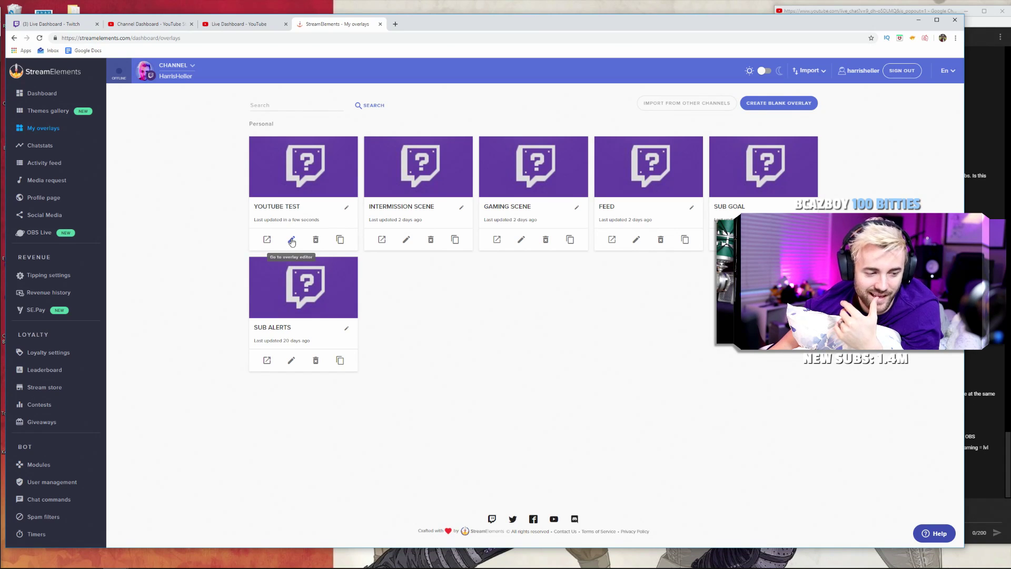
Open the Youtube Test overlay in the overlay editor and select its overlay URL.
{"action": "left_click", "coordinate": [292, 241]}
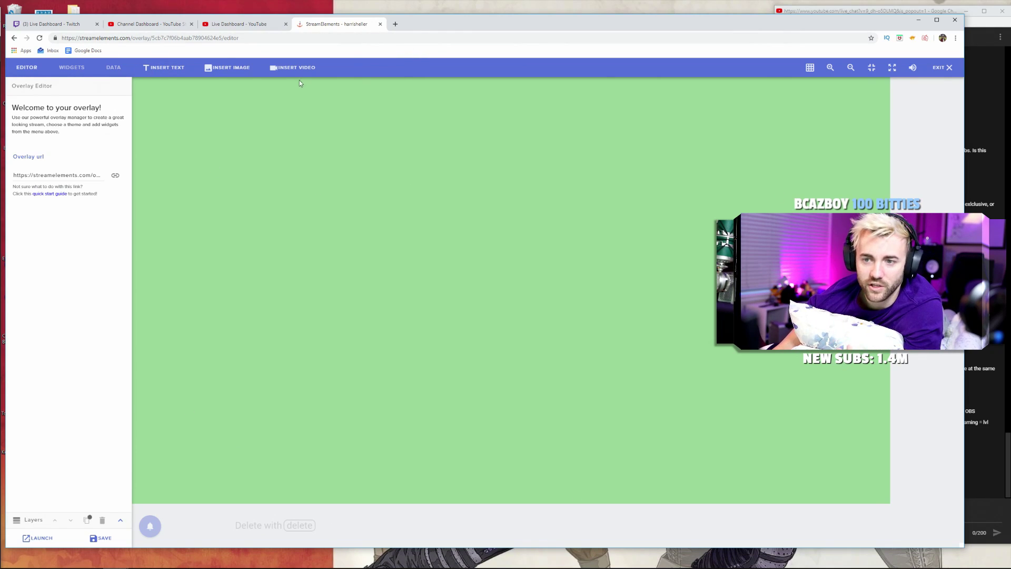
{"action": "left_click", "coordinate": [37, 175]}
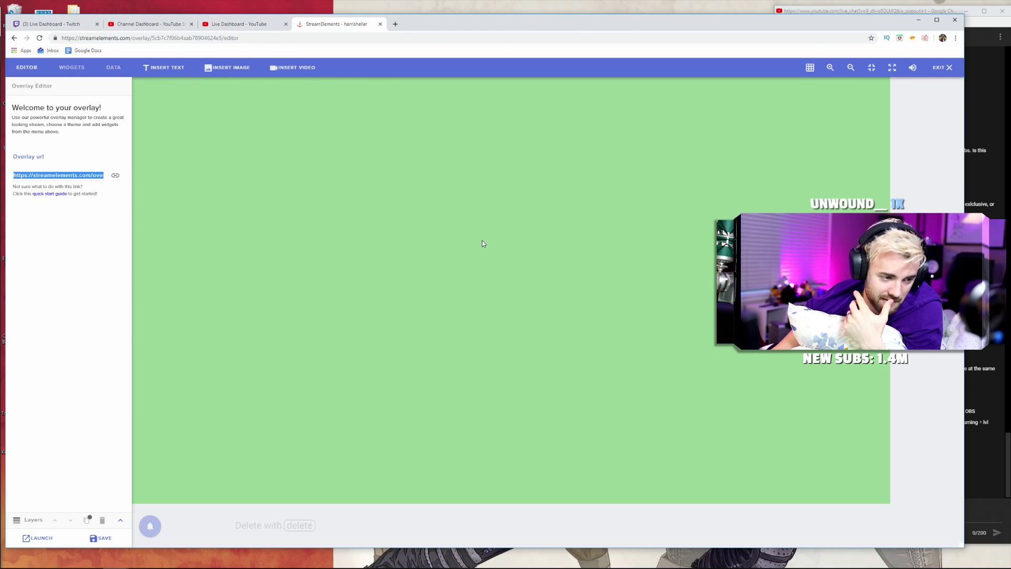
{"action": "mouse_move", "coordinate": [337, 567]}
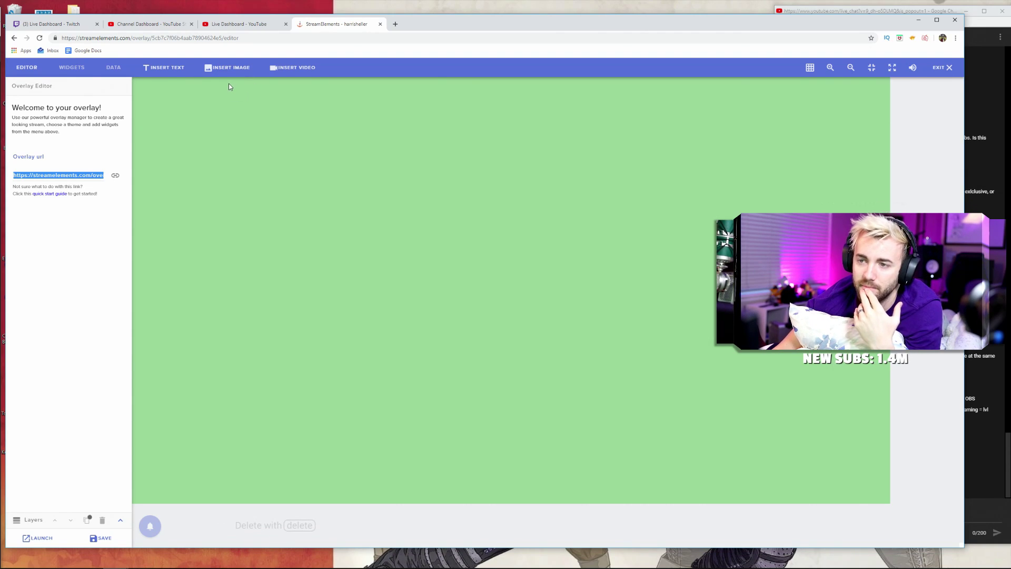
Insert an image widget using "Screen Shot 2019-03-23 at 12.02.09 PM.png" and enlarge it to fill the whole canvas.
{"action": "left_click", "coordinate": [230, 68]}
{"action": "left_click", "coordinate": [94, 111]}
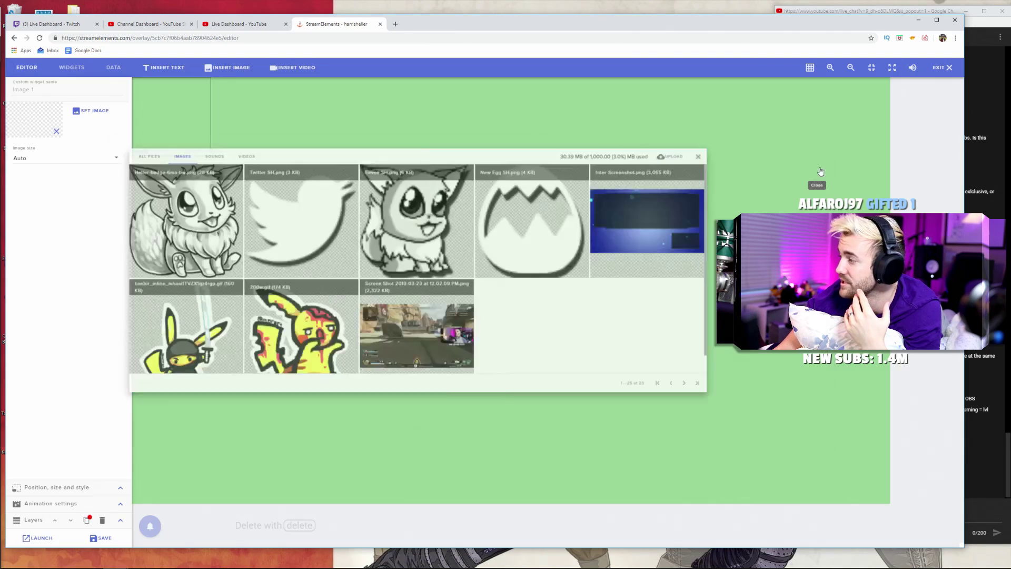
{"action": "left_click", "coordinate": [821, 171]}
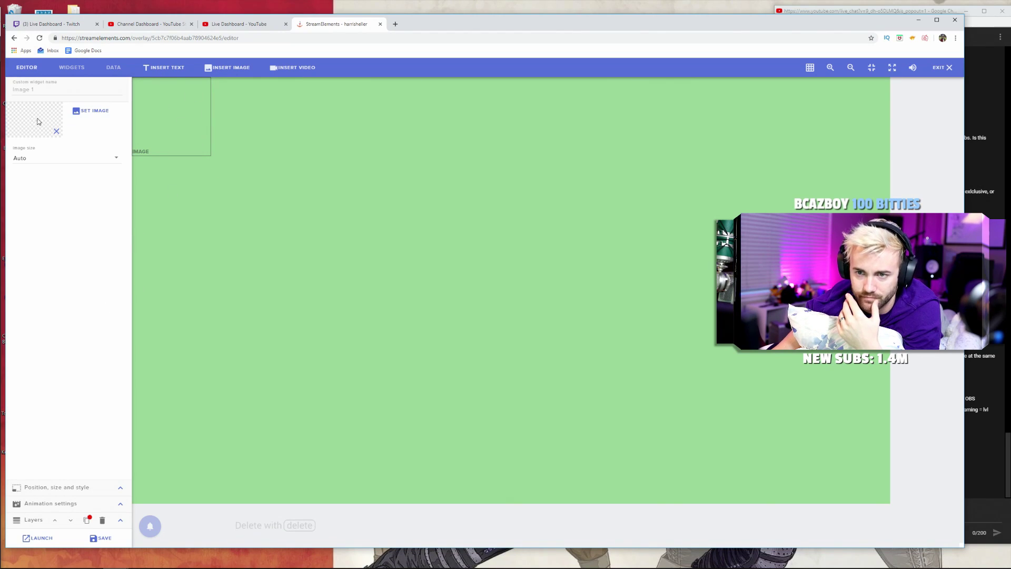
{"action": "left_click", "coordinate": [90, 111]}
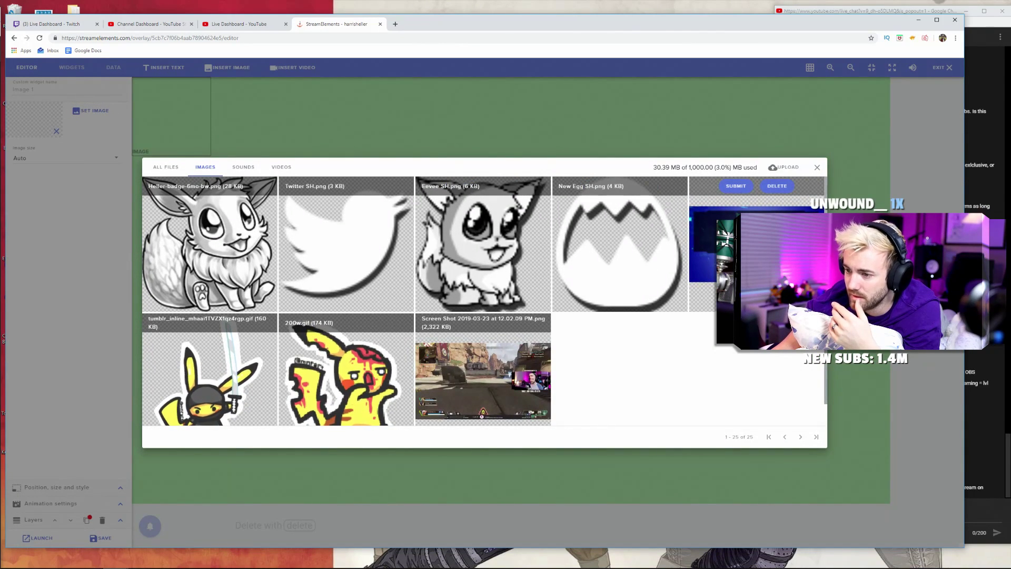
{"action": "mouse_move", "coordinate": [505, 404]}
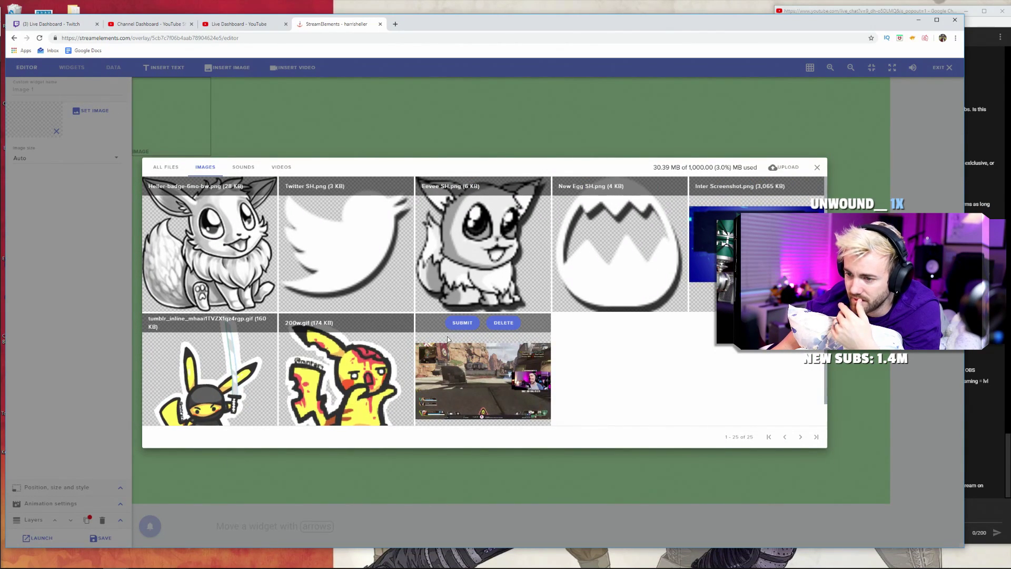
{"action": "left_click", "coordinate": [458, 324]}
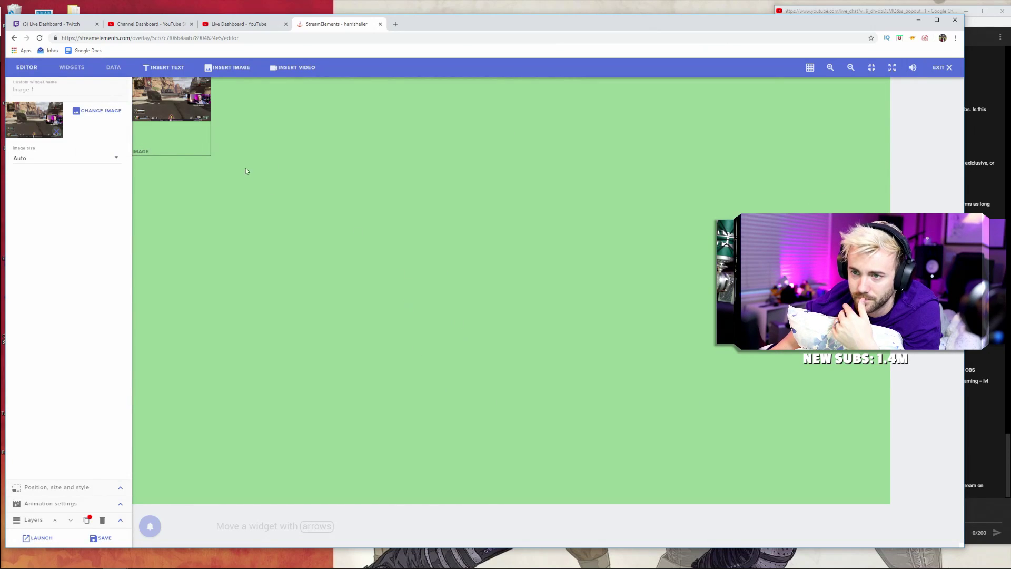
{"action": "left_click_drag", "start_coordinate": [210, 156], "coordinate": [888, 513]}
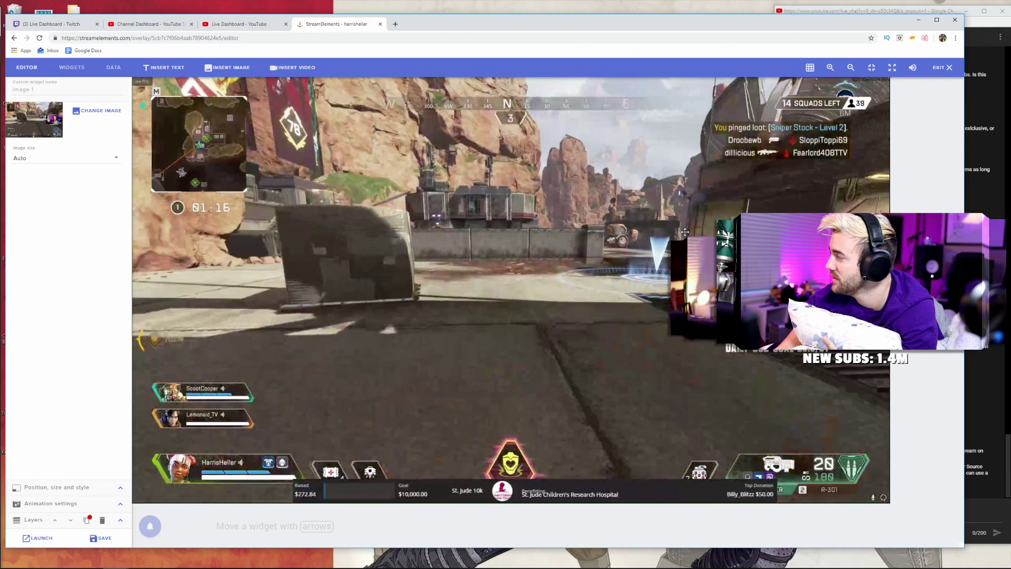
{"action": "left_click_drag", "start_coordinate": [657, 15], "coordinate": [552, 16]}
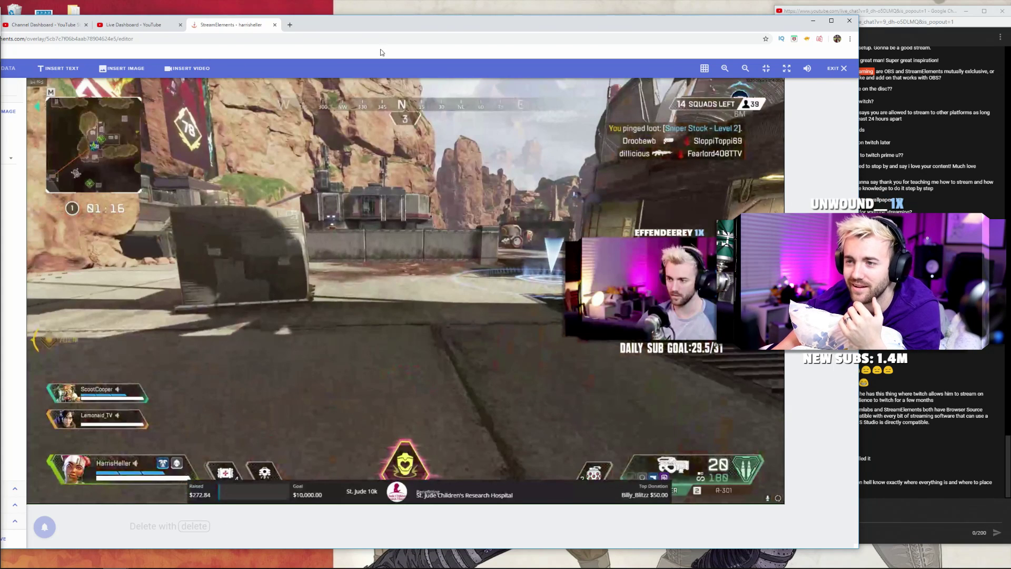
{"action": "left_click_drag", "start_coordinate": [383, 28], "coordinate": [481, 30]}
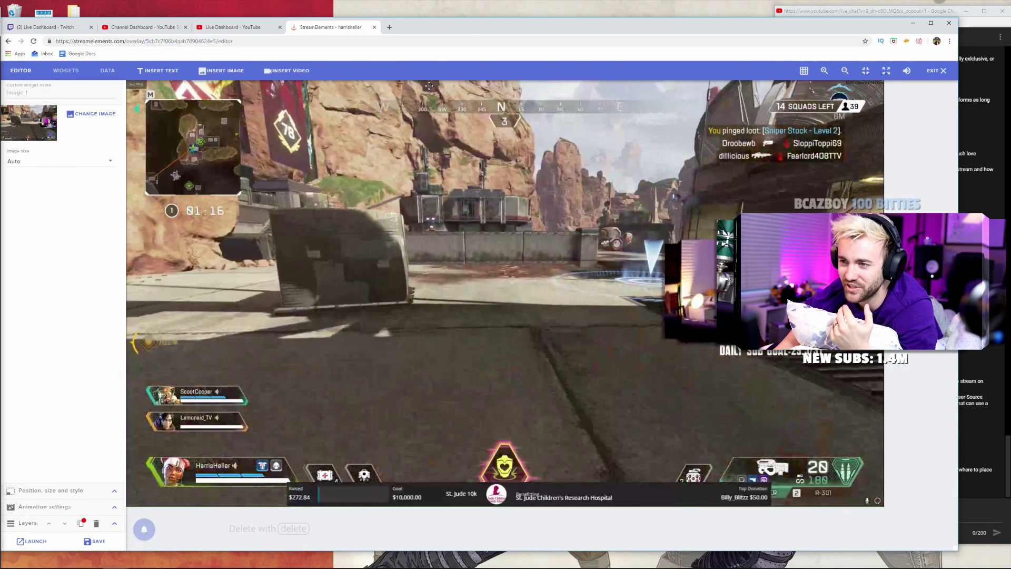
{"action": "left_click_drag", "start_coordinate": [485, 25], "coordinate": [491, 22]}
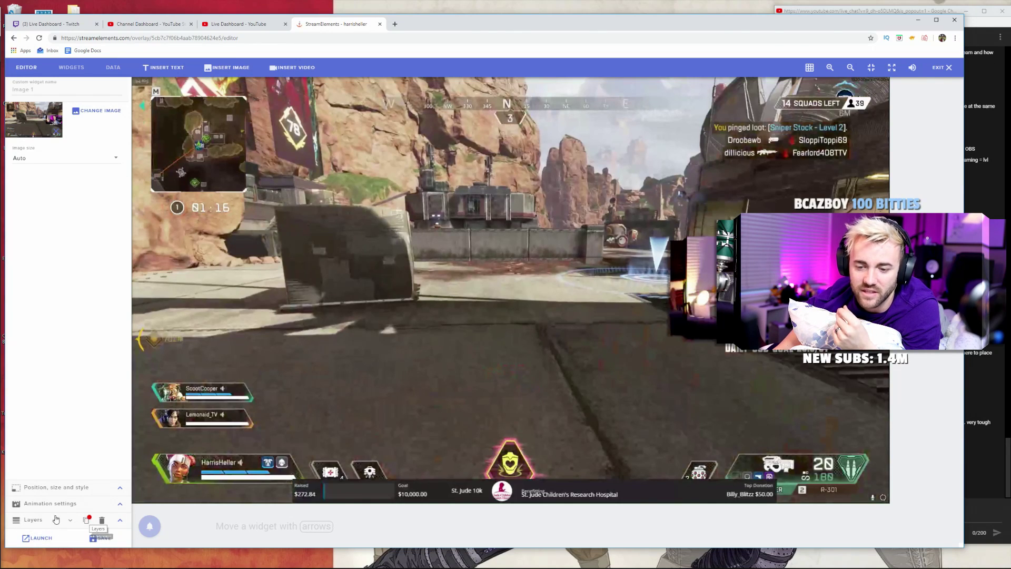
Expand the layer list, rename the screenshot image widget as "Streamshot" and turn off its visibility.
{"action": "left_click", "coordinate": [121, 523]}
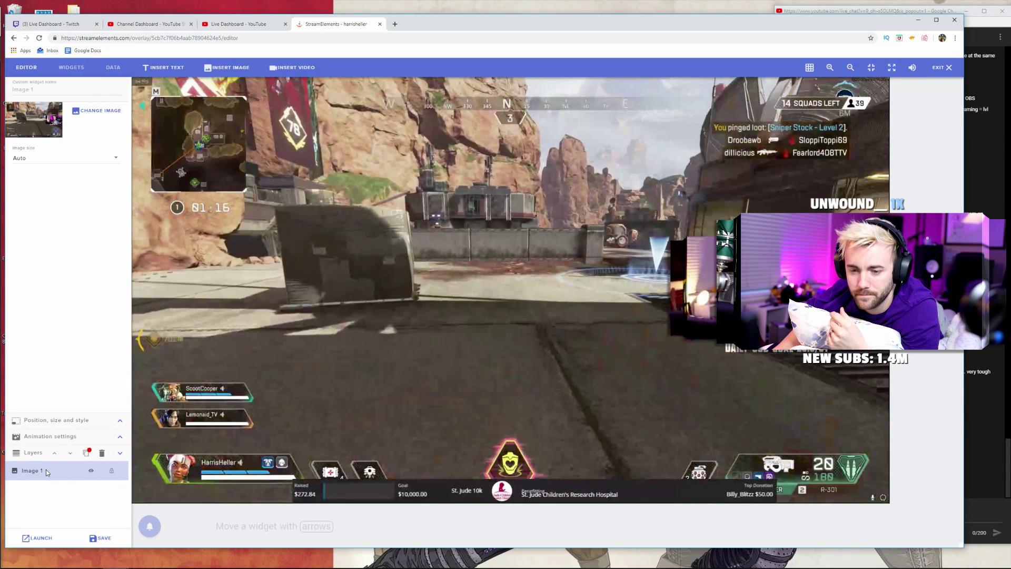
{"action": "left_click", "coordinate": [44, 91]}
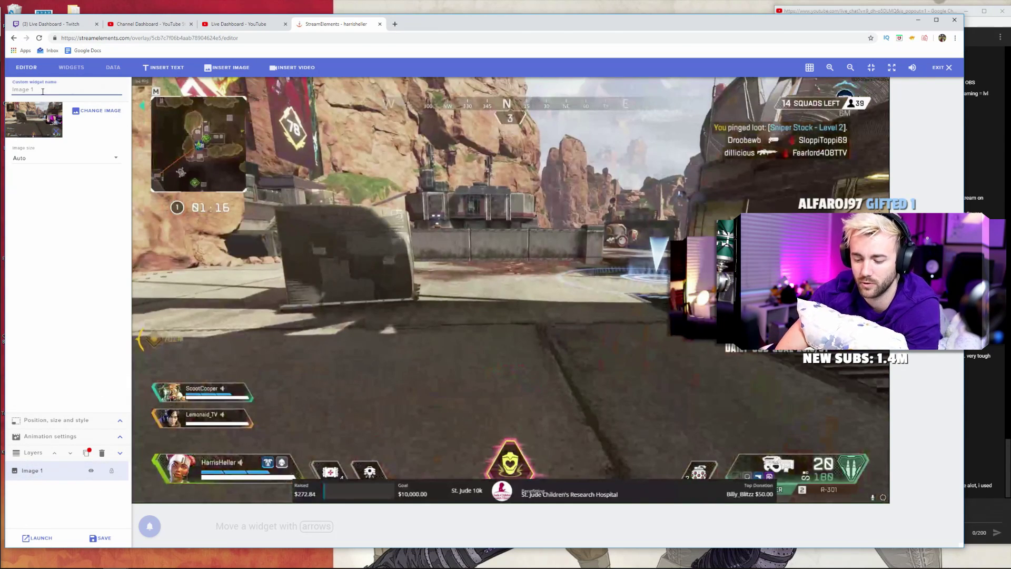
{"action": "type", "text": "Scree"}
{"action": "key", "text": "BackSpace"}
{"action": "key", "text": "BackSpace"}
{"action": "key", "text": "BackSpace"}
{"action": "key", "text": "BackSpace"}
{"action": "type", "text": "tr"}
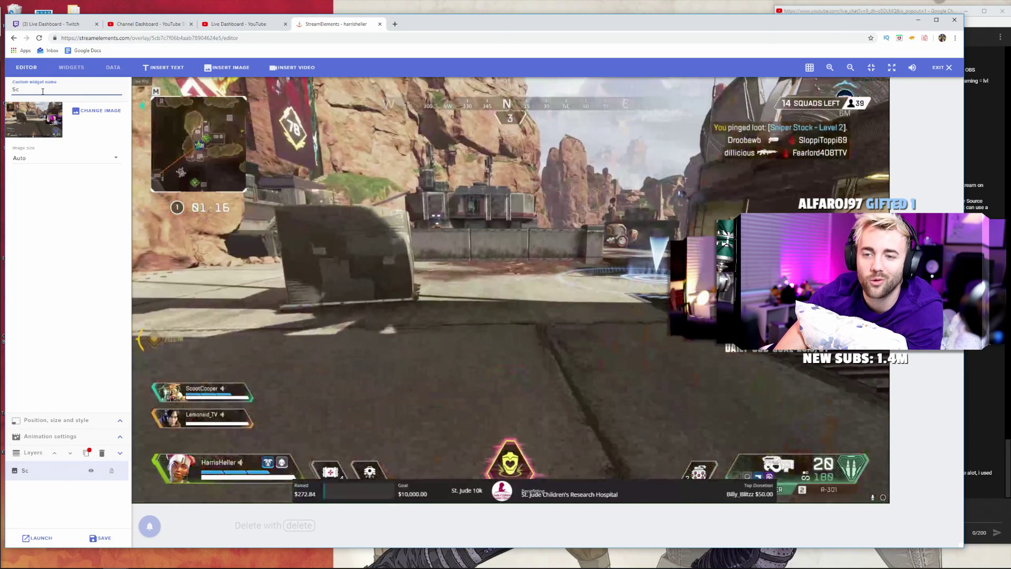
{"action": "type", "text": "eamsh"}
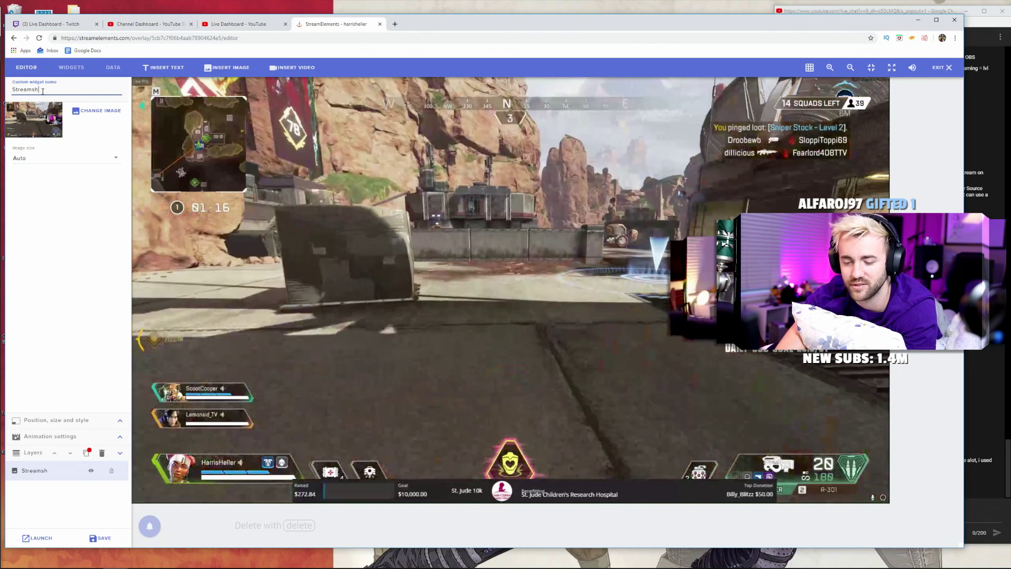
{"action": "type", "text": "ot"}
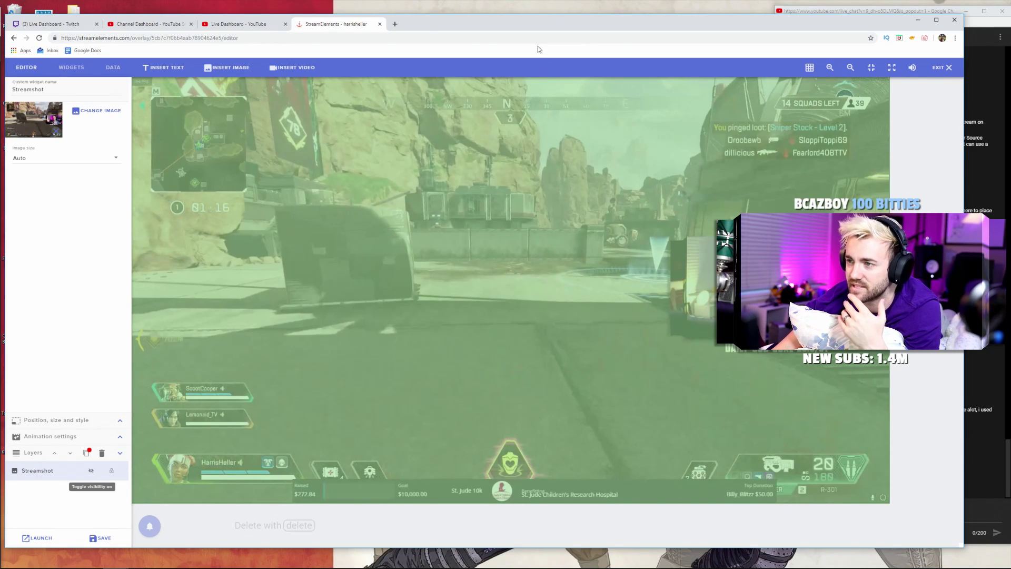
Switch to Discord, open the Alpha Gaming server and look through the alert files in the designs_and_sounds channel.
{"action": "mouse_move", "coordinate": [519, 19]}
{"action": "left_mouse_down"}
{"action": "mouse_move", "coordinate": [539, 85]}
{"action": "mouse_move", "coordinate": [522, 25]}
{"action": "left_mouse_up"}
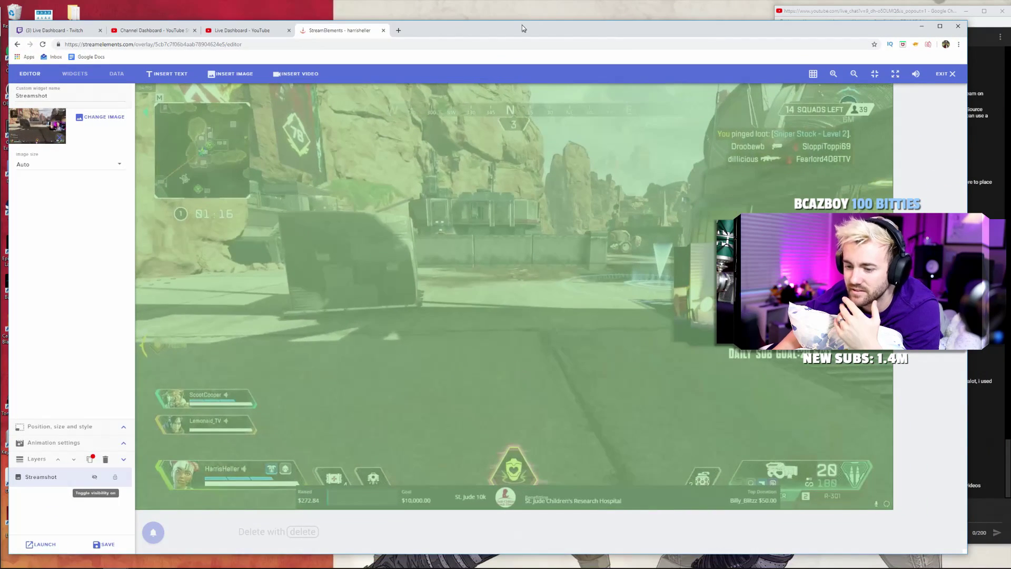
{"action": "left_click", "coordinate": [223, 561]}
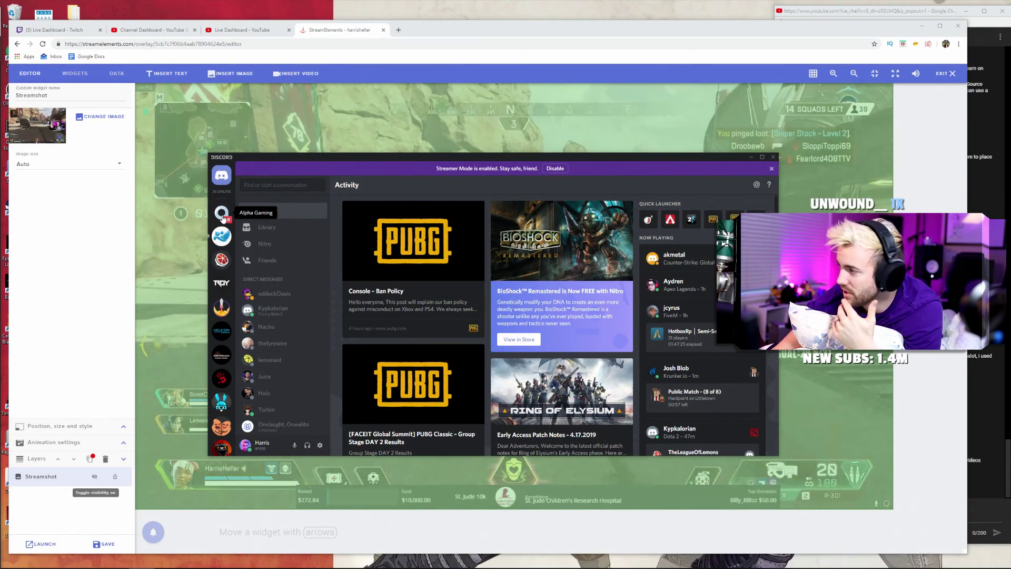
{"action": "left_click", "coordinate": [221, 213]}
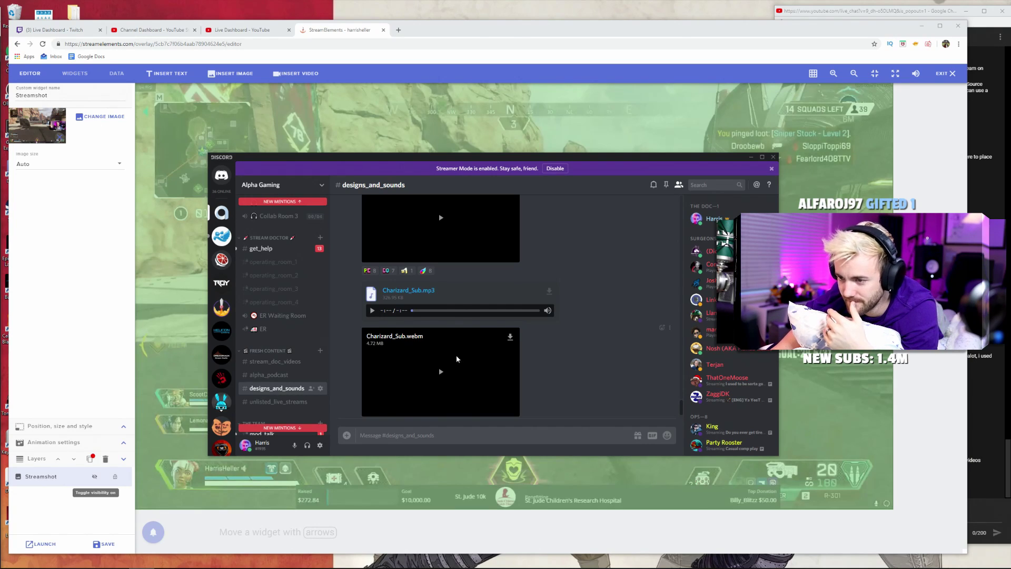
{"action": "scroll", "coordinate": [418, 318], "scroll_direction": "up", "scroll_amount": 8}
{"action": "scroll", "coordinate": [418, 320], "scroll_direction": "up", "scroll_amount": 6}
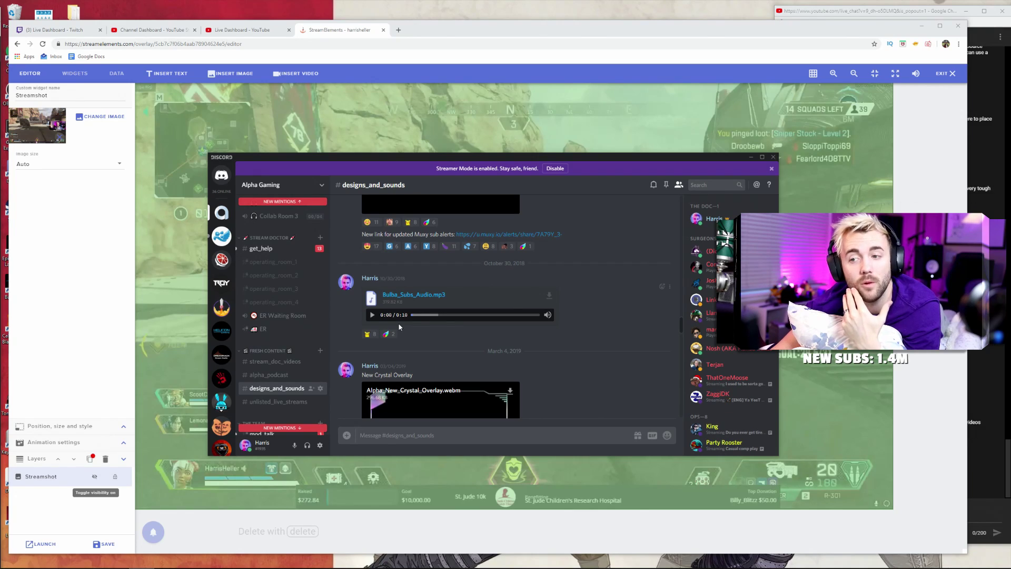
Open the unlisted_live_streams channel and look through the posted YouTube stream links.
{"action": "left_click", "coordinate": [265, 403]}
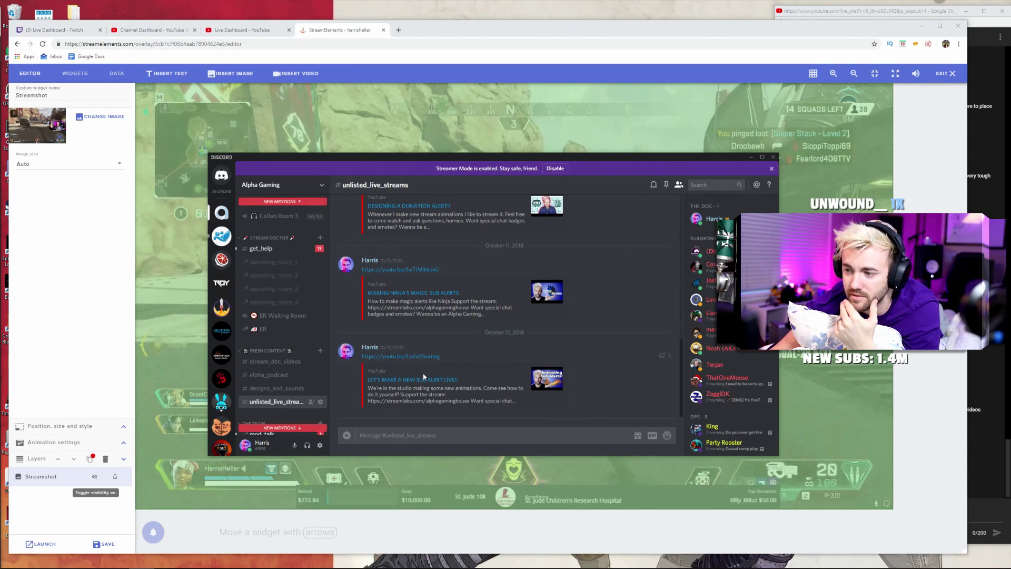
{"action": "scroll", "coordinate": [422, 373], "scroll_direction": "down", "scroll_amount": 5}
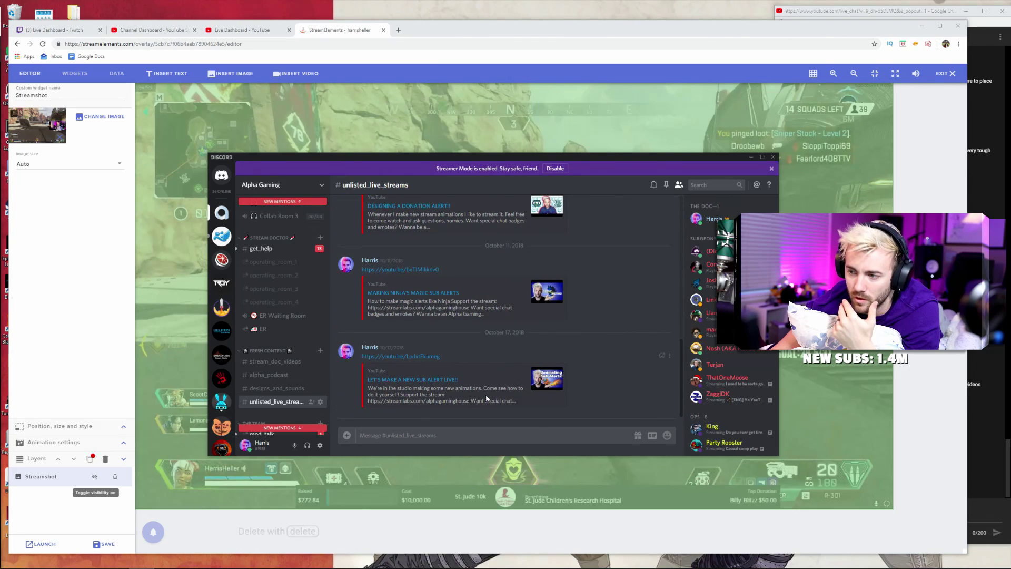
{"action": "scroll", "coordinate": [431, 363], "scroll_direction": "up", "scroll_amount": 3}
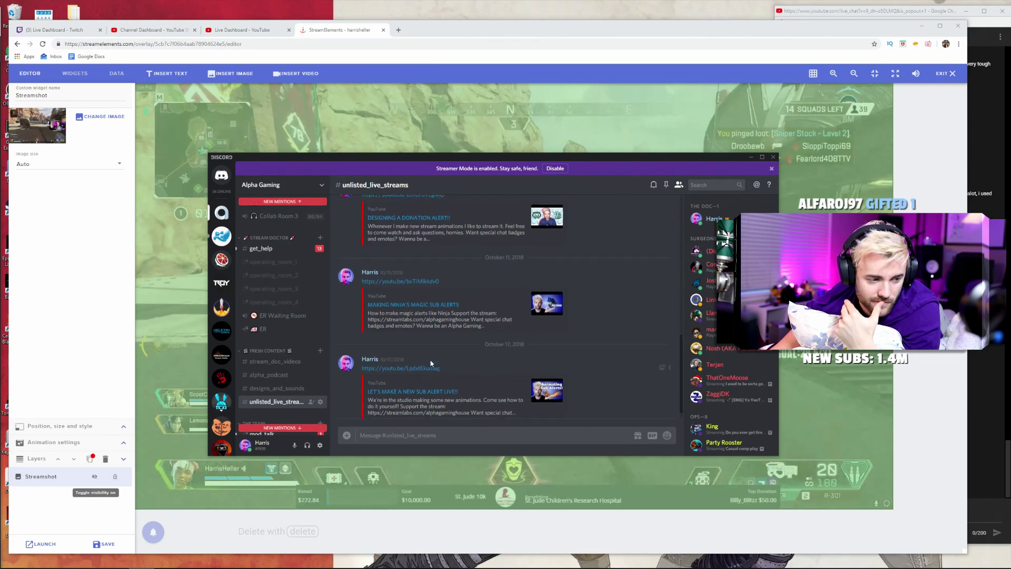
{"action": "scroll", "coordinate": [431, 363], "scroll_direction": "down", "scroll_amount": 3}
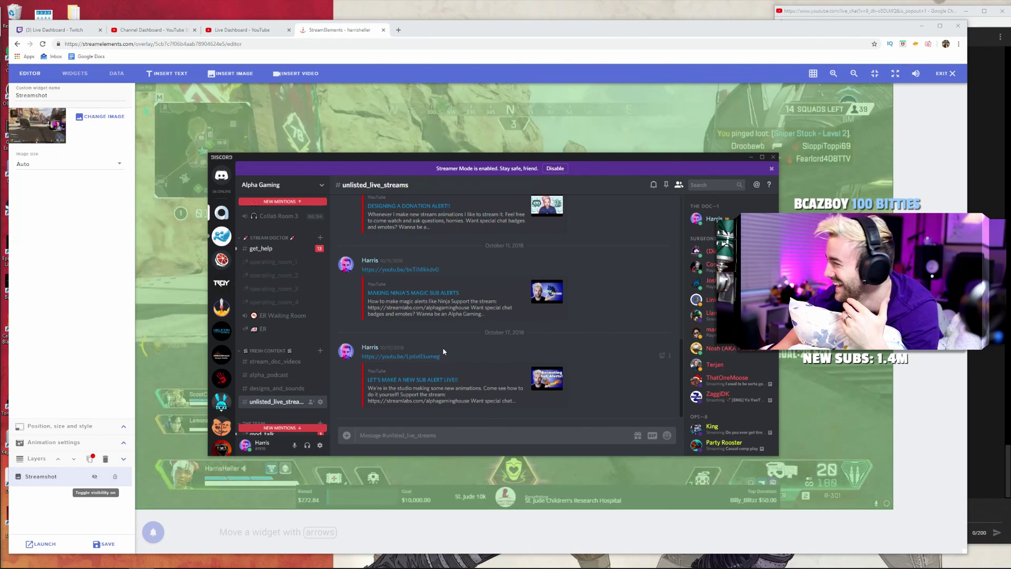
Return to the designs_and_sounds channel, play the Bulba-Sub.webm preview and browse the other posted alert videos and sounds.
{"action": "left_click", "coordinate": [261, 390]}
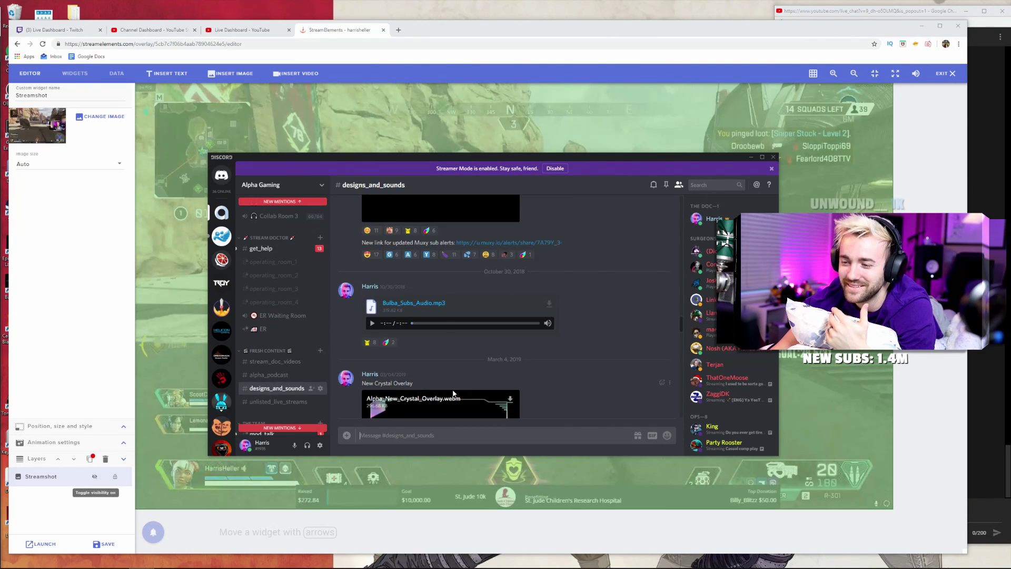
{"action": "scroll", "coordinate": [421, 342], "scroll_direction": "up", "scroll_amount": 3}
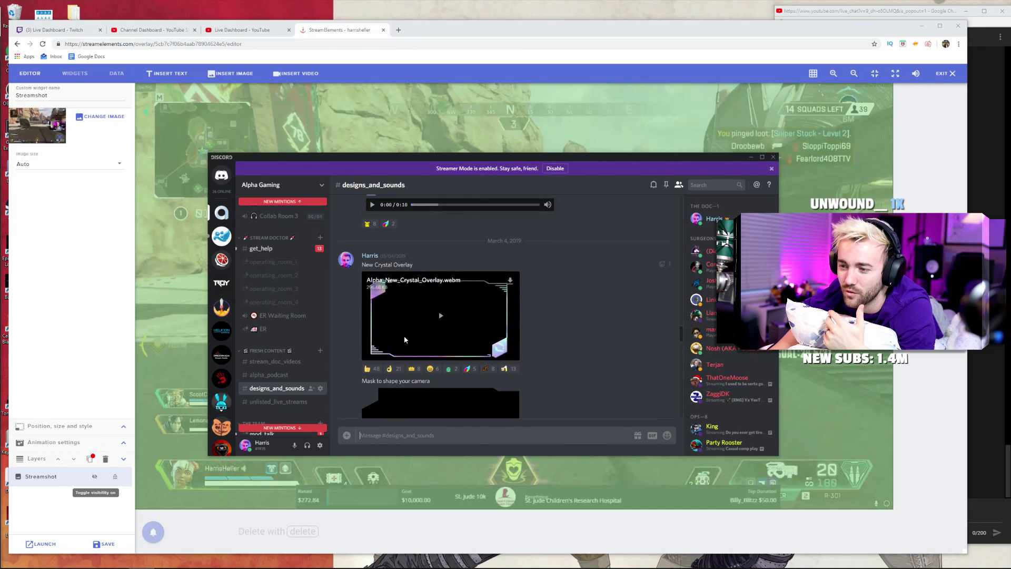
{"action": "scroll", "coordinate": [421, 324], "scroll_direction": "up", "scroll_amount": 6}
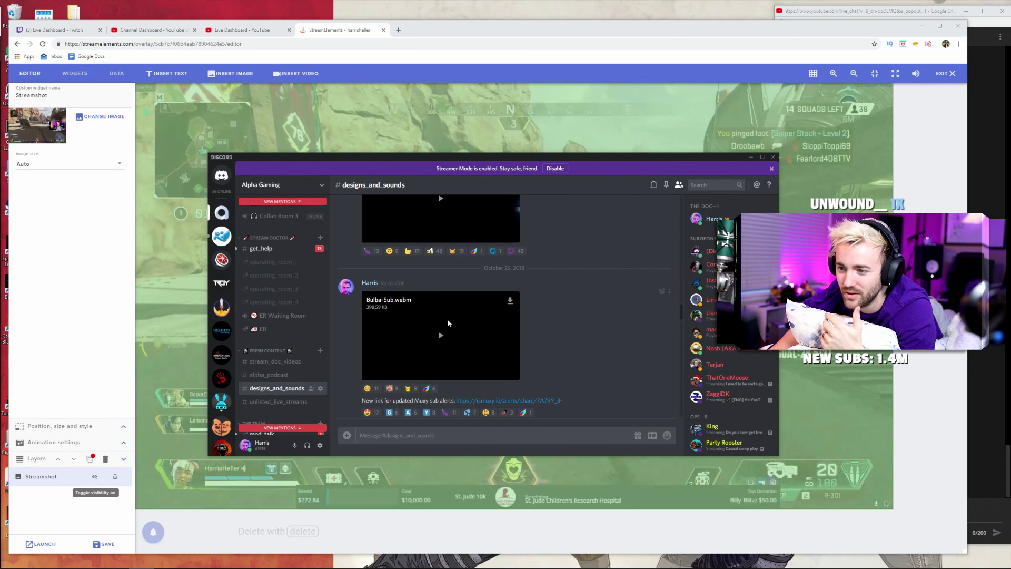
{"action": "left_click", "coordinate": [441, 335]}
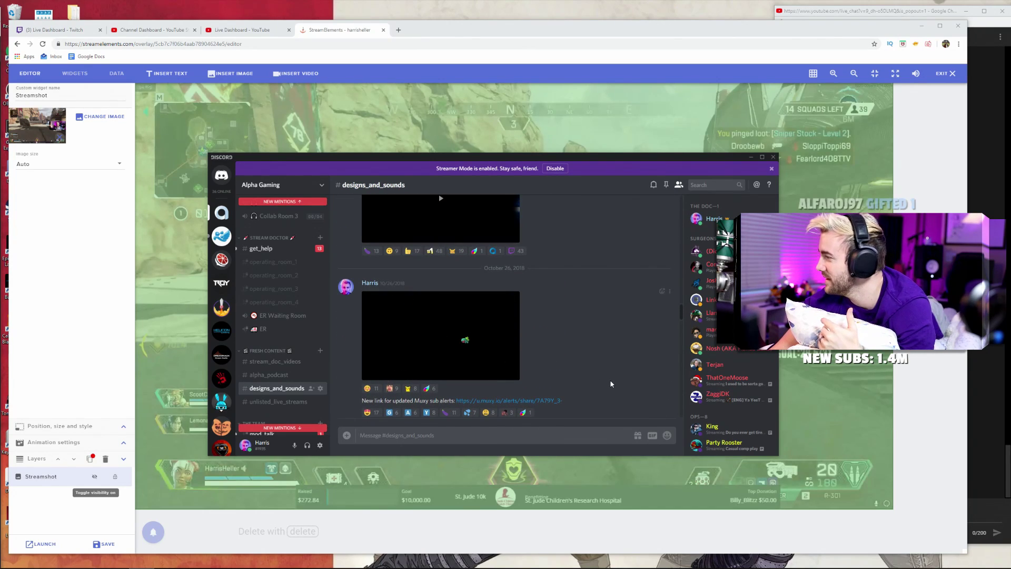
{"action": "scroll", "coordinate": [579, 387], "scroll_direction": "up", "scroll_amount": 4}
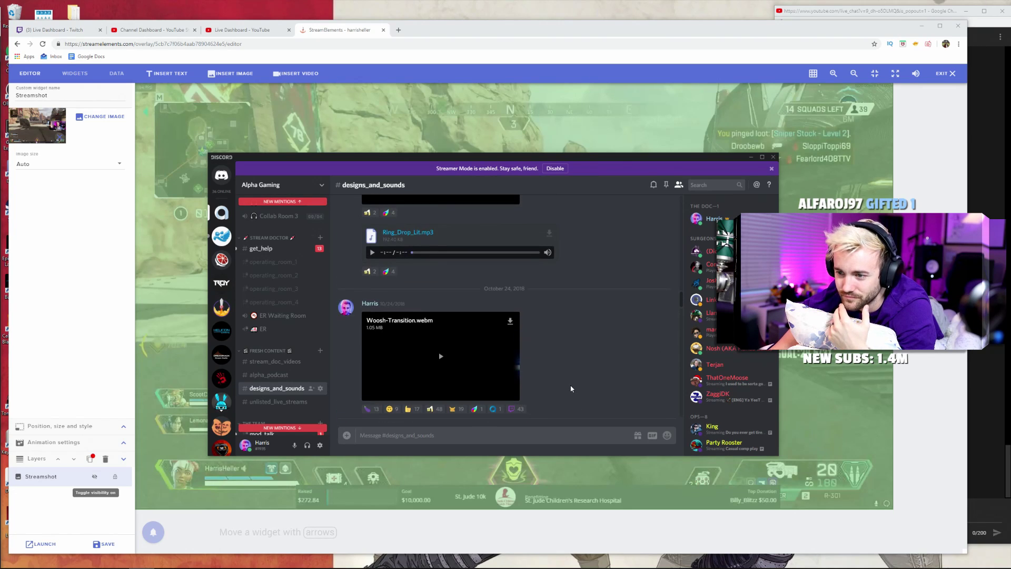
{"action": "scroll", "coordinate": [571, 388], "scroll_direction": "up", "scroll_amount": 5}
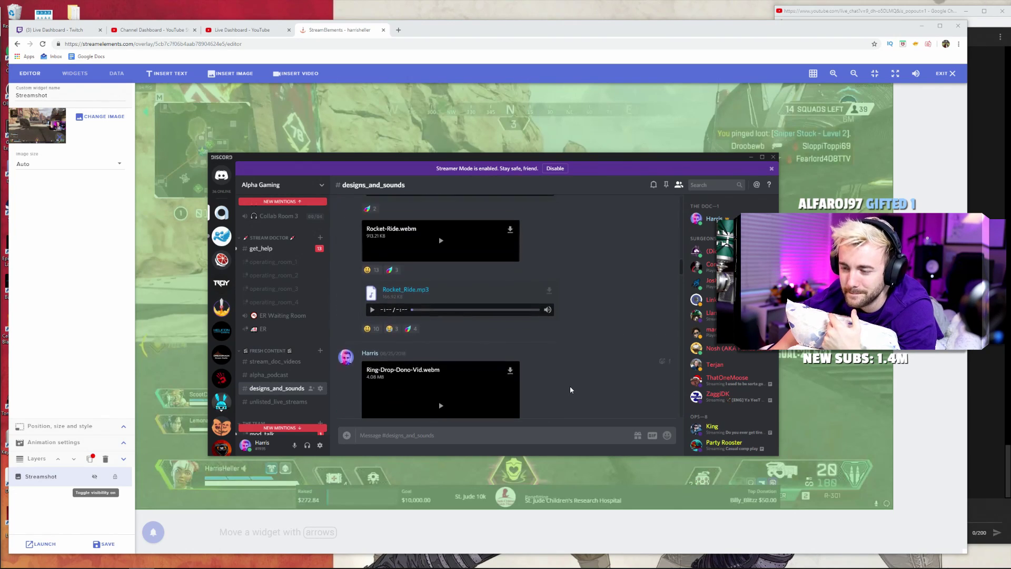
{"action": "scroll", "coordinate": [570, 386], "scroll_direction": "down", "scroll_amount": 5}
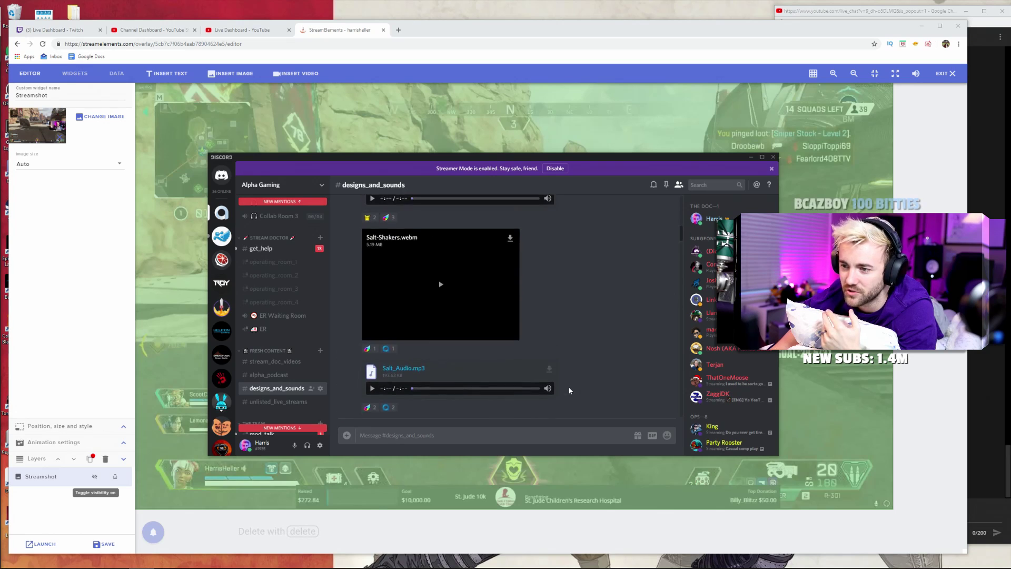
{"action": "scroll", "coordinate": [568, 390], "scroll_direction": "down", "scroll_amount": 4}
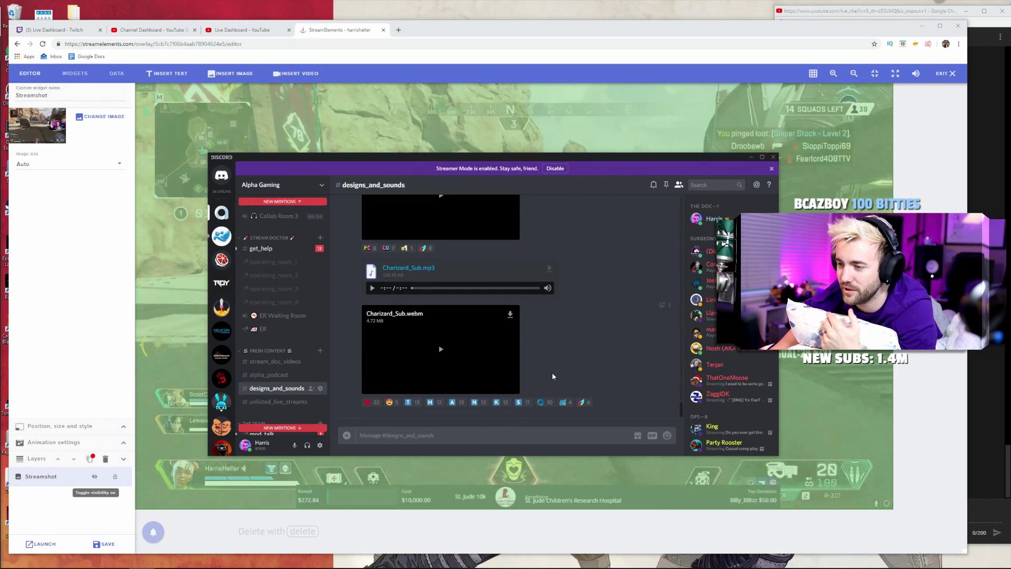
Download Charmander_Sub.webm and Charmeleon_Sub.mp3 from the designs_and_sounds channel.
{"action": "scroll", "coordinate": [553, 376], "scroll_direction": "up", "scroll_amount": 5}
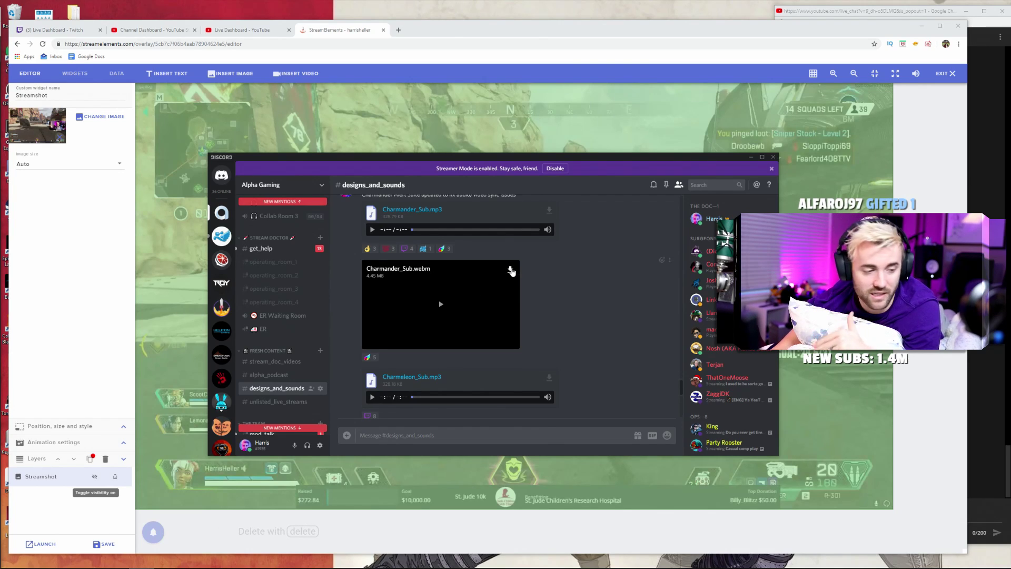
{"action": "left_click", "coordinate": [510, 271]}
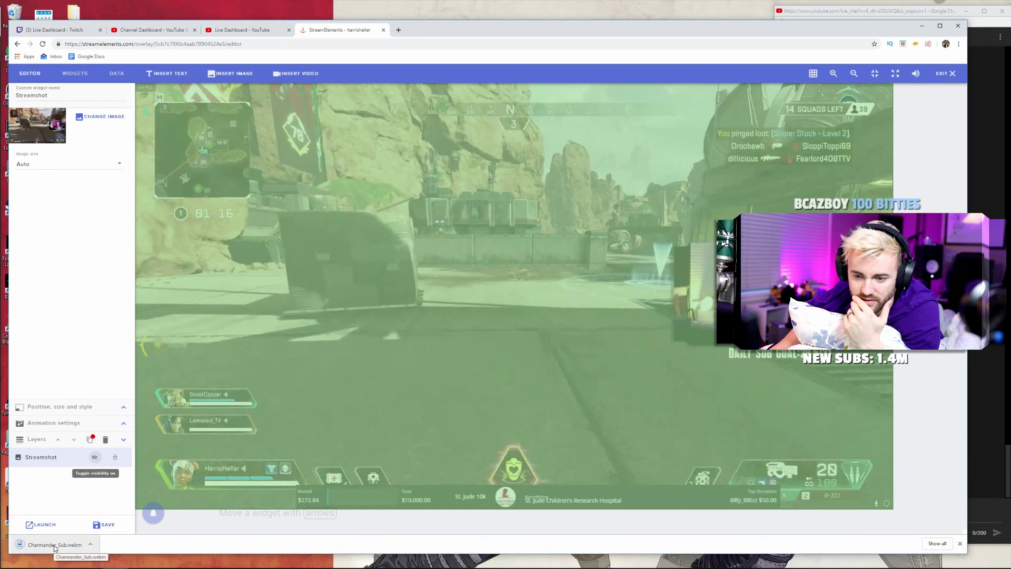
{"action": "mouse_move", "coordinate": [311, 564]}
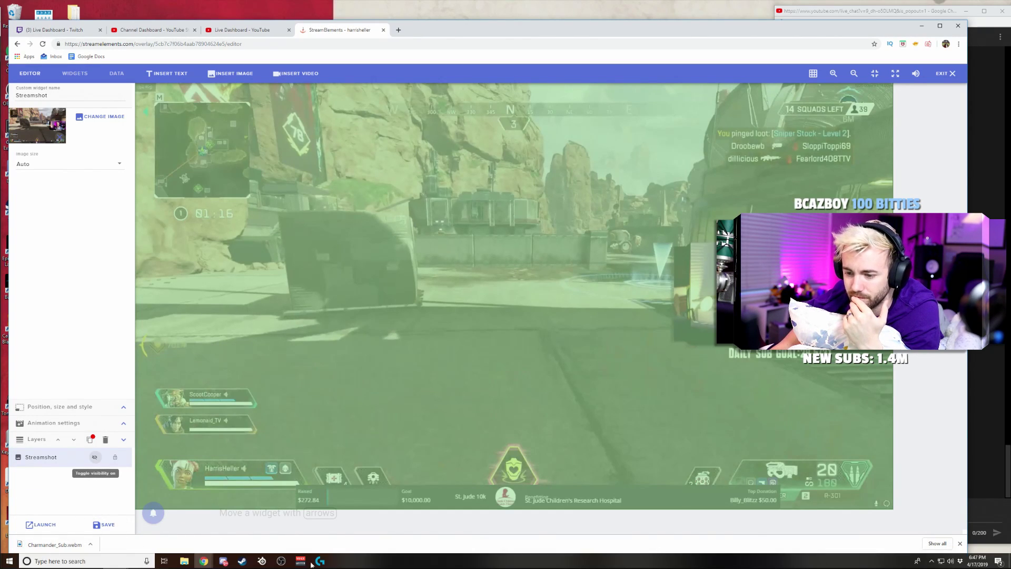
{"action": "left_click", "coordinate": [223, 561]}
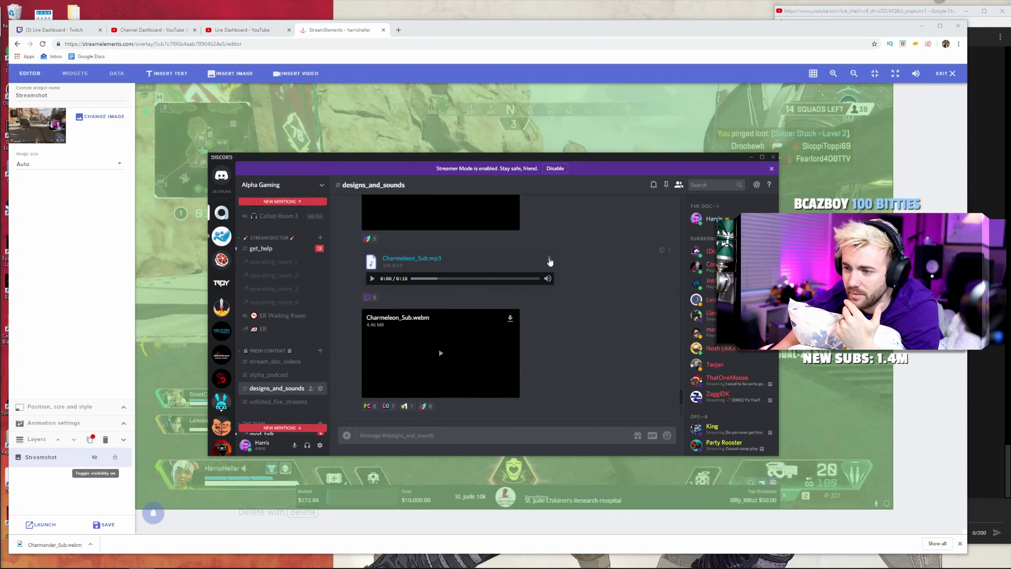
{"action": "left_click", "coordinate": [550, 260]}
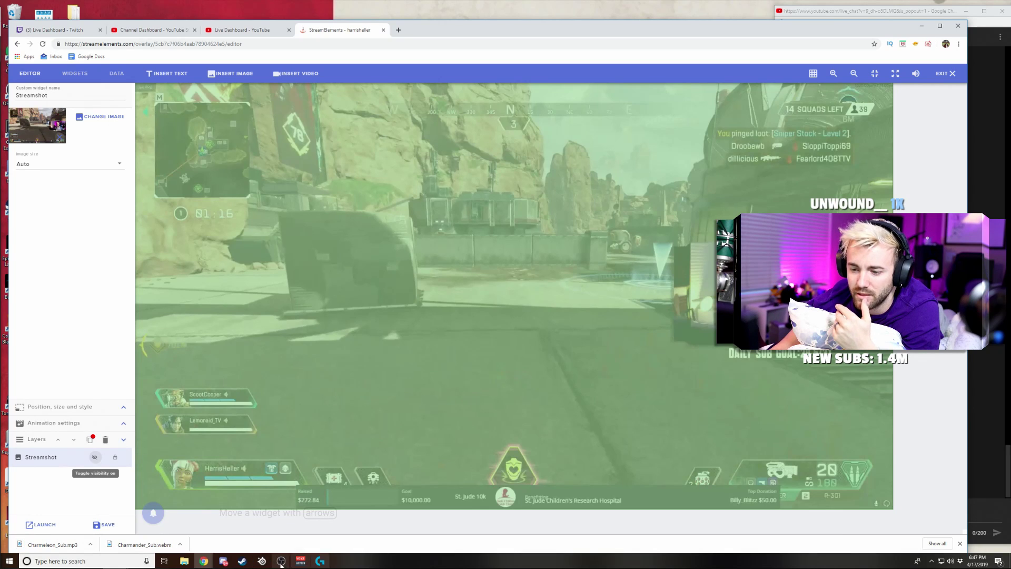
Switch back to Discord and examine the Charmeleon and Charizard alert files in the channel.
{"action": "left_click", "coordinate": [221, 561]}
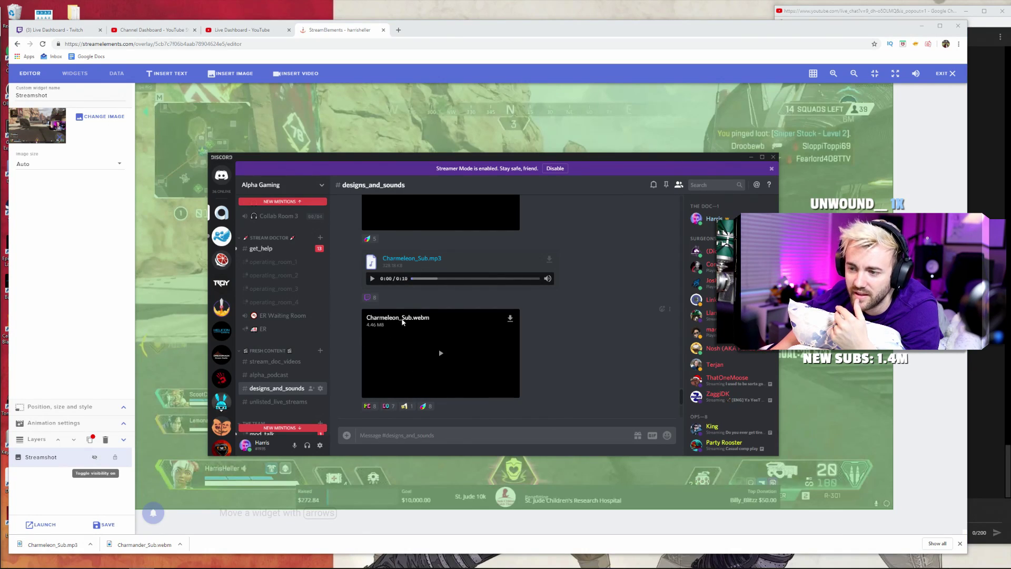
{"action": "scroll", "coordinate": [402, 320], "scroll_direction": "up", "scroll_amount": 3}
{"action": "scroll", "coordinate": [413, 270], "scroll_direction": "down", "scroll_amount": 2}
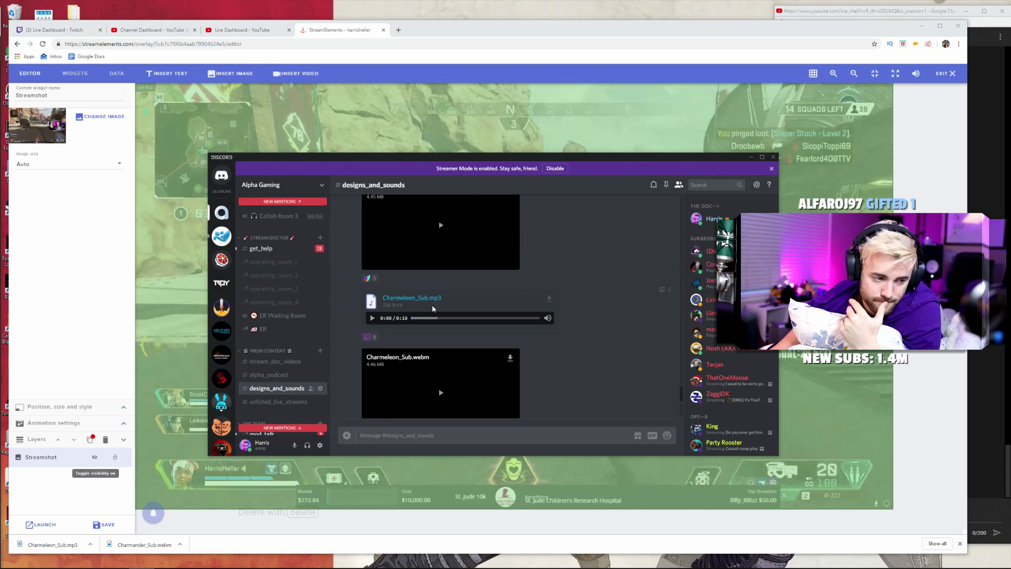
{"action": "scroll", "coordinate": [482, 319], "scroll_direction": "down", "scroll_amount": 3}
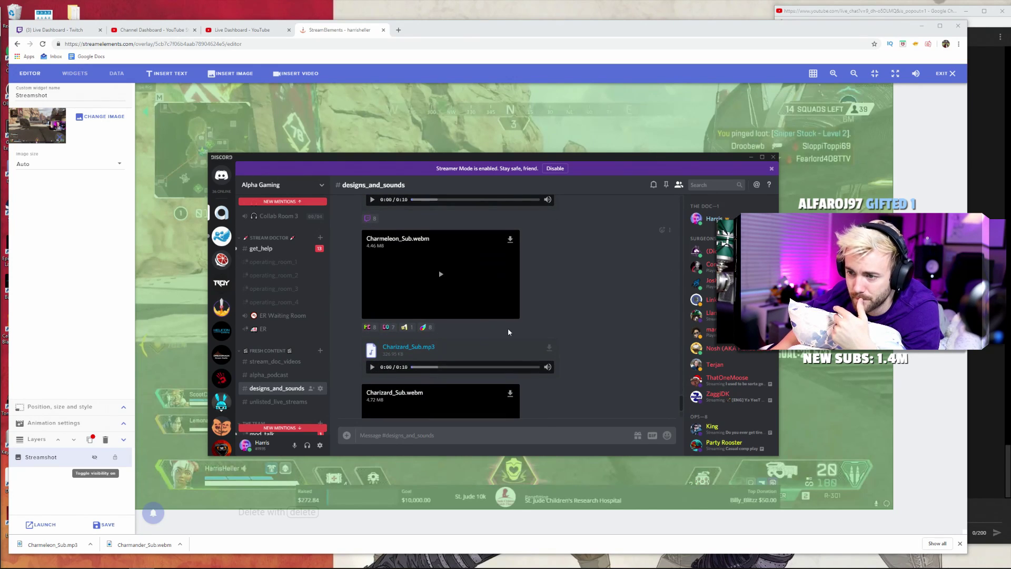
Switch to the YouTube live dashboard in the browser and enlarge the stream description field to read its links.
{"action": "left_click", "coordinate": [150, 30]}
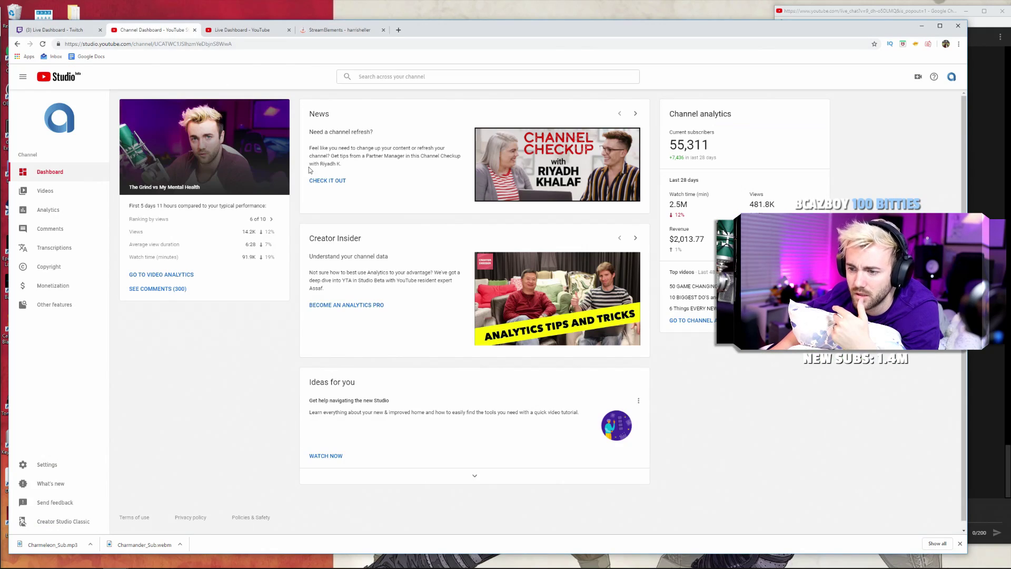
{"action": "left_click", "coordinate": [257, 31]}
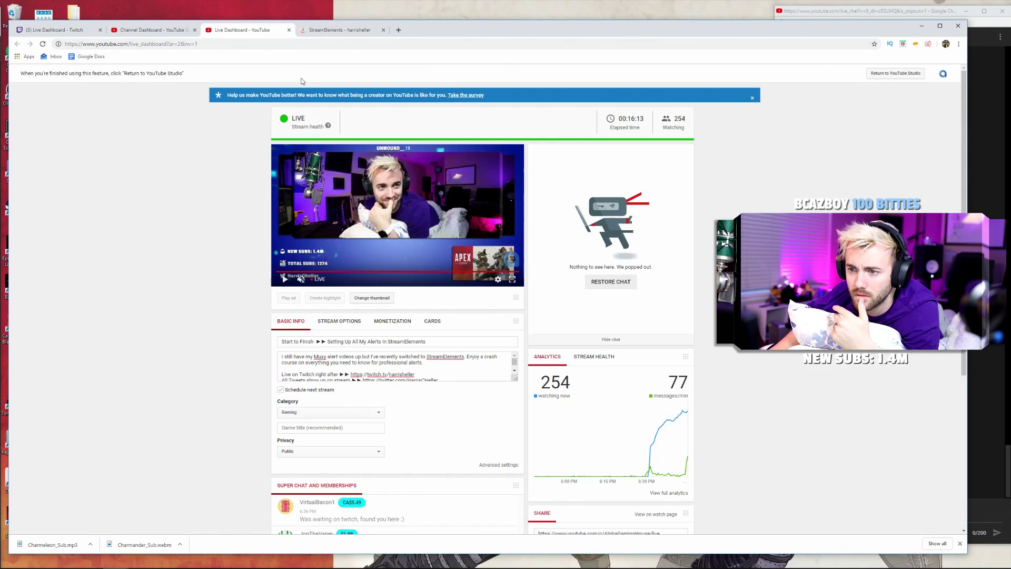
{"action": "scroll", "coordinate": [273, 293], "scroll_direction": "down", "scroll_amount": 2}
{"action": "scroll", "coordinate": [376, 251], "scroll_direction": "up", "scroll_amount": 5}
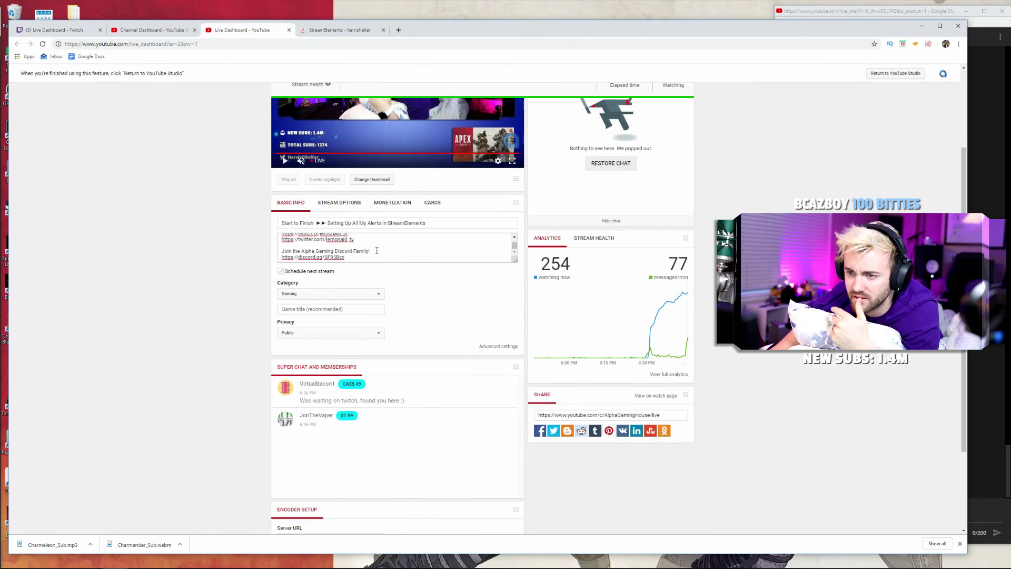
{"action": "scroll", "coordinate": [395, 287], "scroll_direction": "down", "scroll_amount": 3}
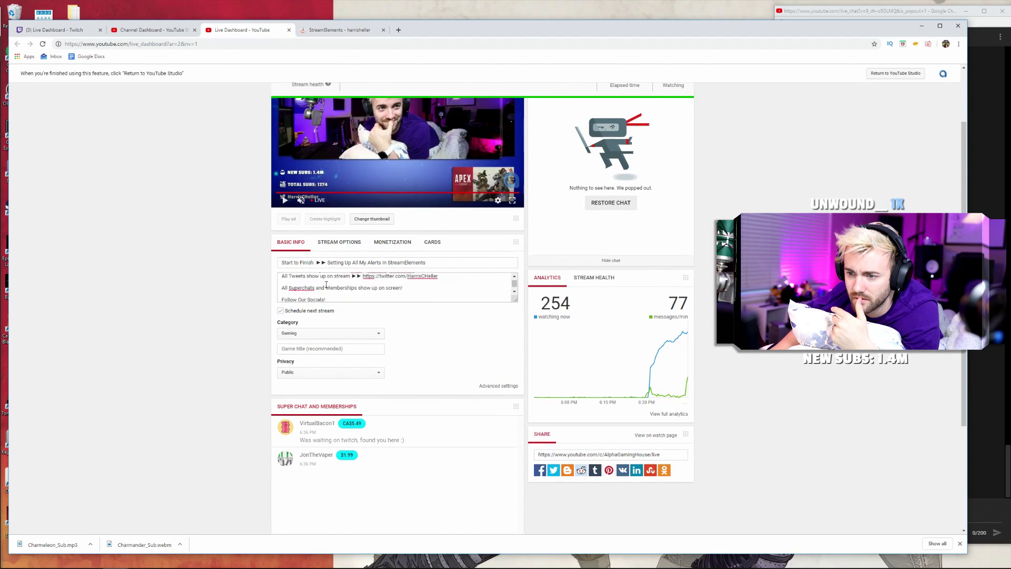
{"action": "scroll", "coordinate": [425, 287], "scroll_direction": "up", "scroll_amount": 3}
{"action": "left_click_drag", "start_coordinate": [518, 304], "coordinate": [517, 391]}
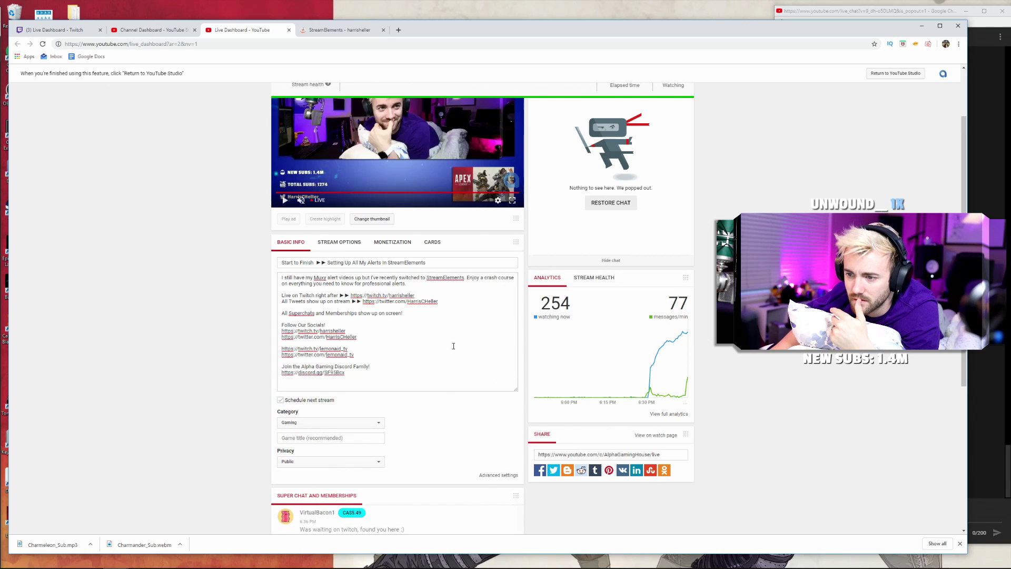
{"action": "scroll", "coordinate": [362, 304], "scroll_direction": "down", "scroll_amount": 1}
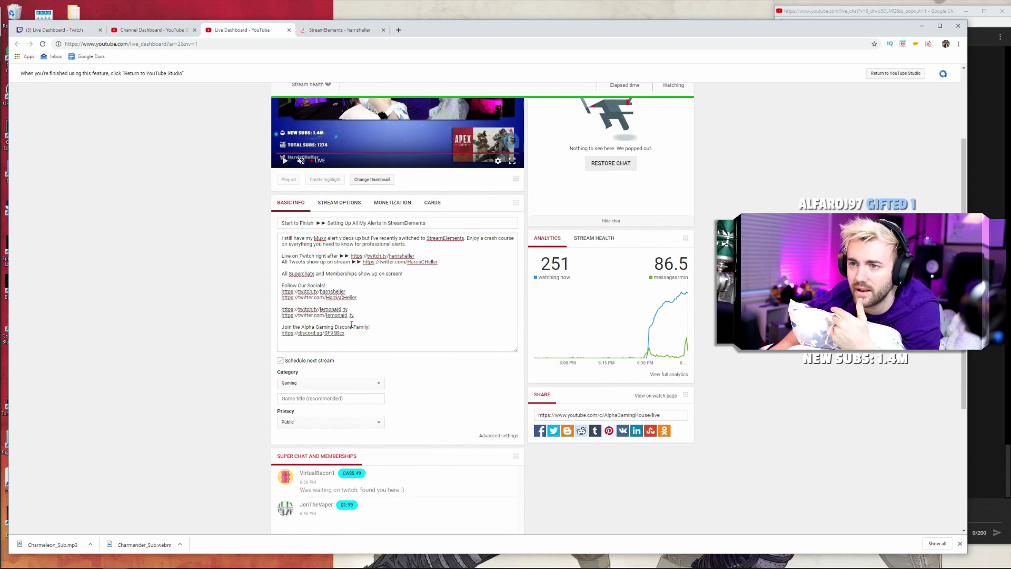
Switch to Discord, open the Alpha Gaming server settings to examine the list there, and close the settings again.
{"action": "mouse_move", "coordinate": [243, 564]}
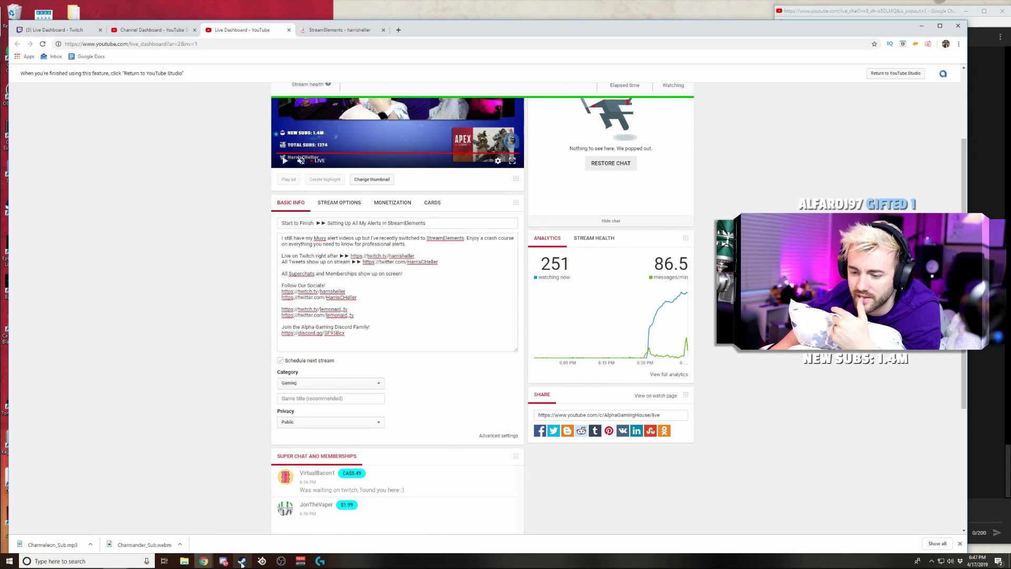
{"action": "left_click", "coordinate": [224, 561]}
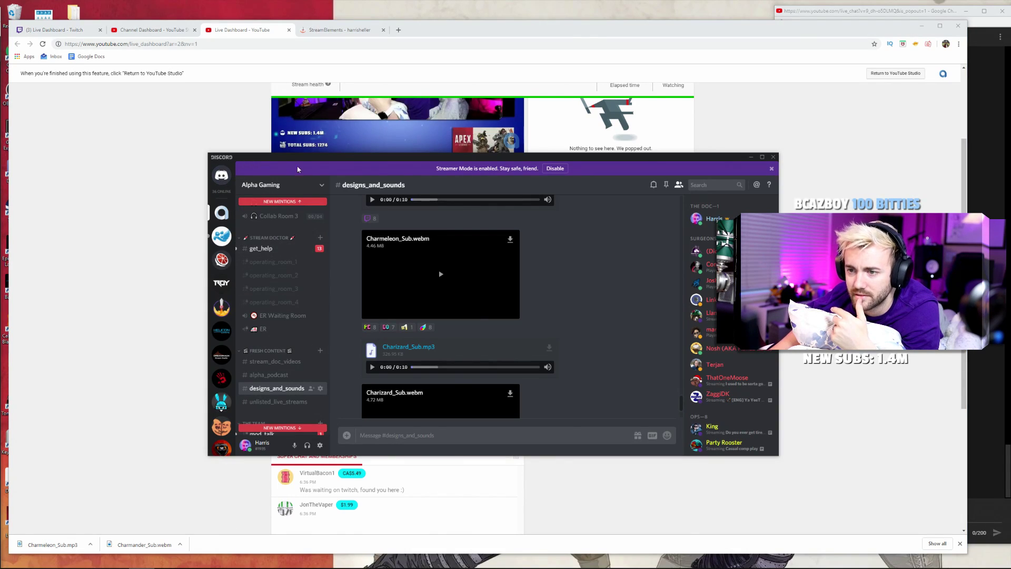
{"action": "left_click", "coordinate": [322, 186]}
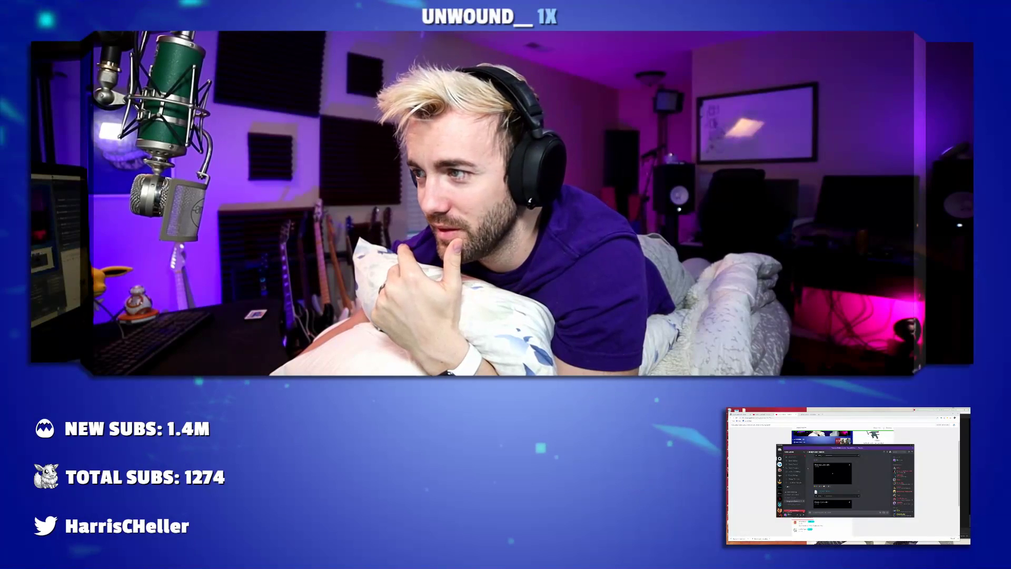
{"action": "left_click", "coordinate": [793, 461]}
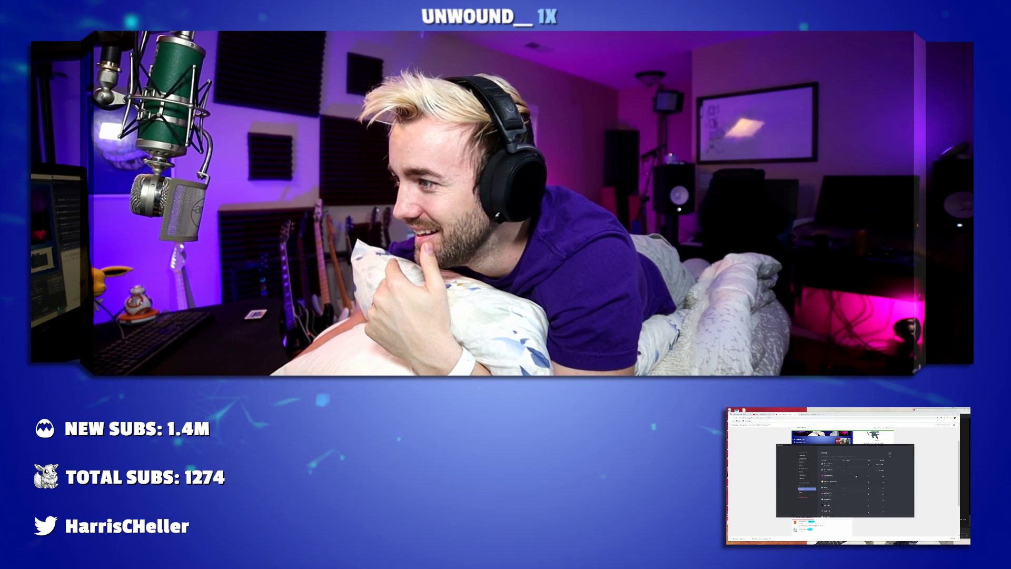
{"action": "left_click", "coordinate": [889, 453]}
{"action": "left_click", "coordinate": [913, 448]}
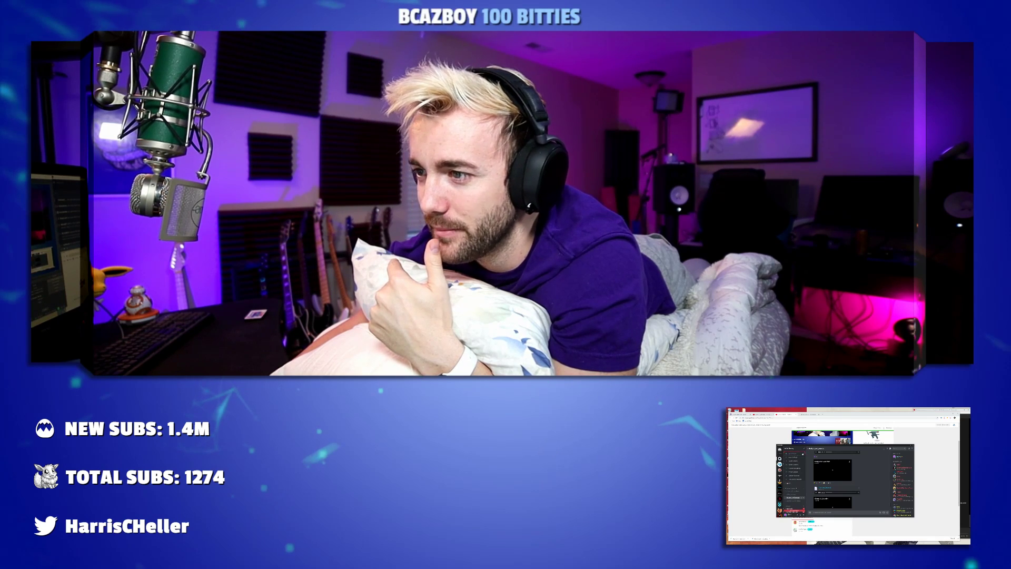
Open the Alpha Gaming server settings, read through the list on one settings page, and put Discord away.
{"action": "left_click", "coordinate": [793, 448]}
{"action": "left_click", "coordinate": [792, 459]}
{"action": "left_click", "coordinate": [804, 488]}
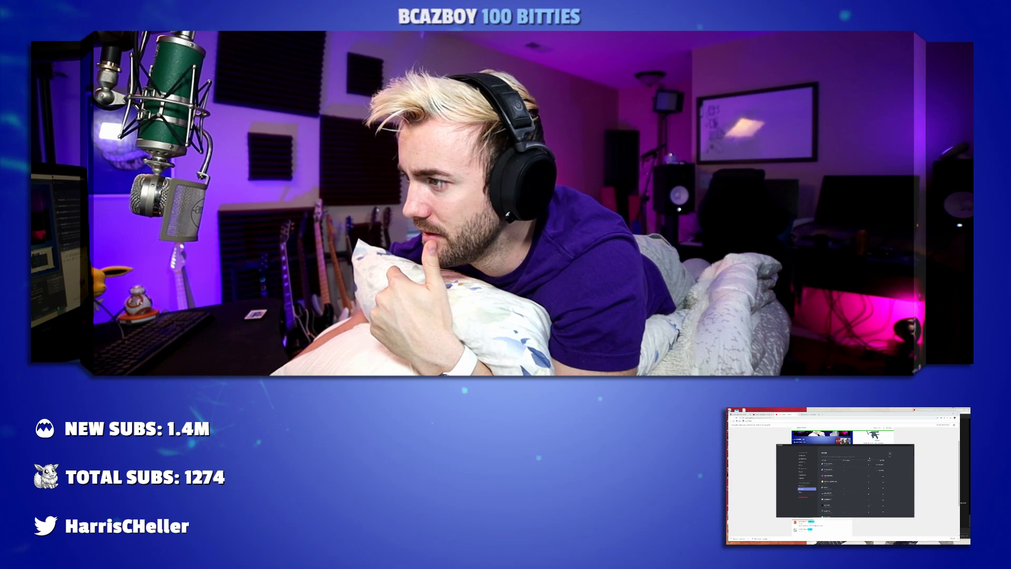
{"action": "scroll", "coordinate": [853, 482], "scroll_direction": "down", "scroll_amount": 3}
{"action": "scroll", "coordinate": [842, 480], "scroll_direction": "down", "scroll_amount": 10}
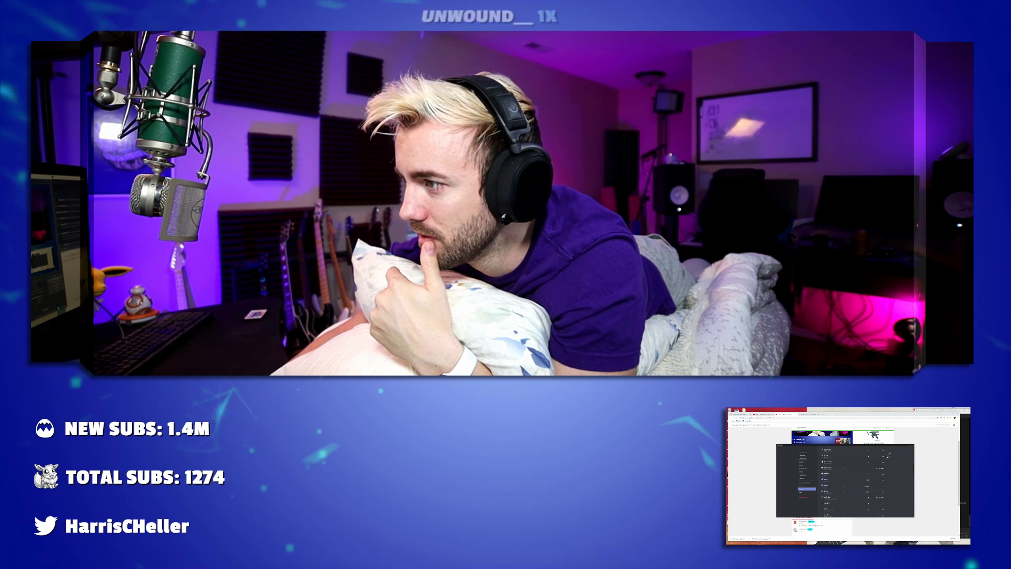
{"action": "left_click", "coordinate": [889, 454]}
{"action": "left_click", "coordinate": [805, 449]}
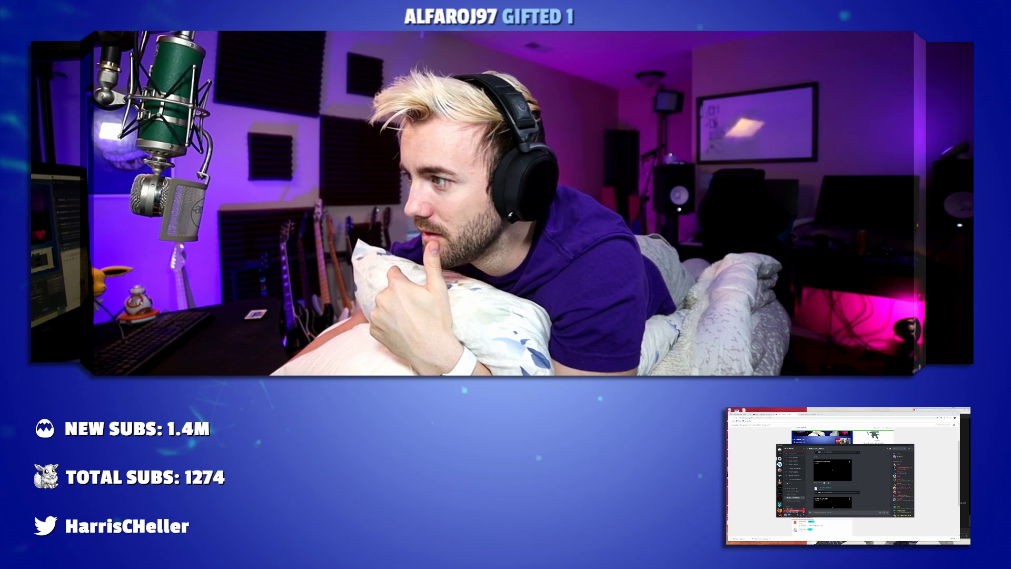
{"action": "left_click", "coordinate": [912, 445]}
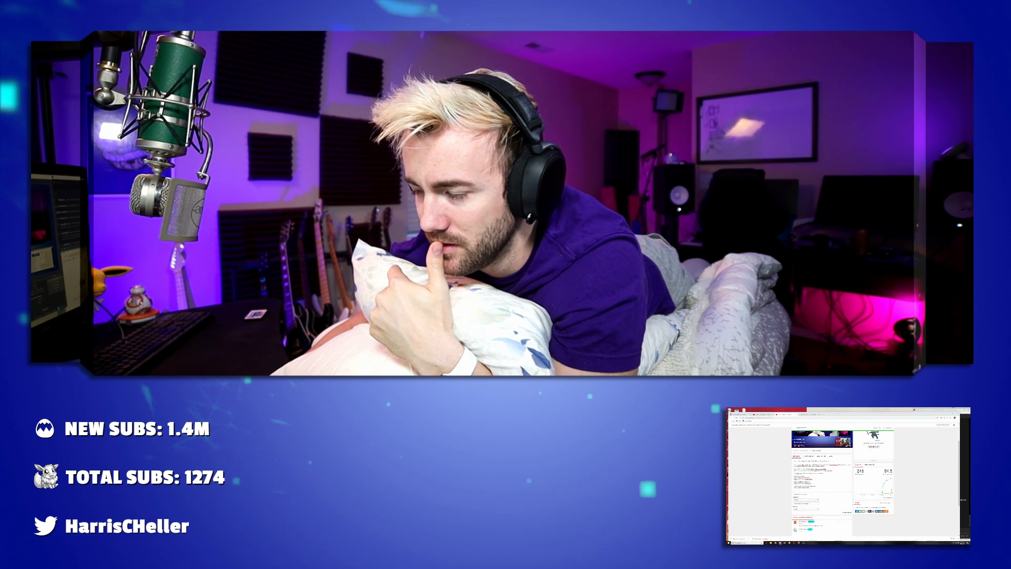
Bring Discord back, read a page of the user settings, and close both the settings and the window.
{"action": "left_click", "coordinate": [780, 543]}
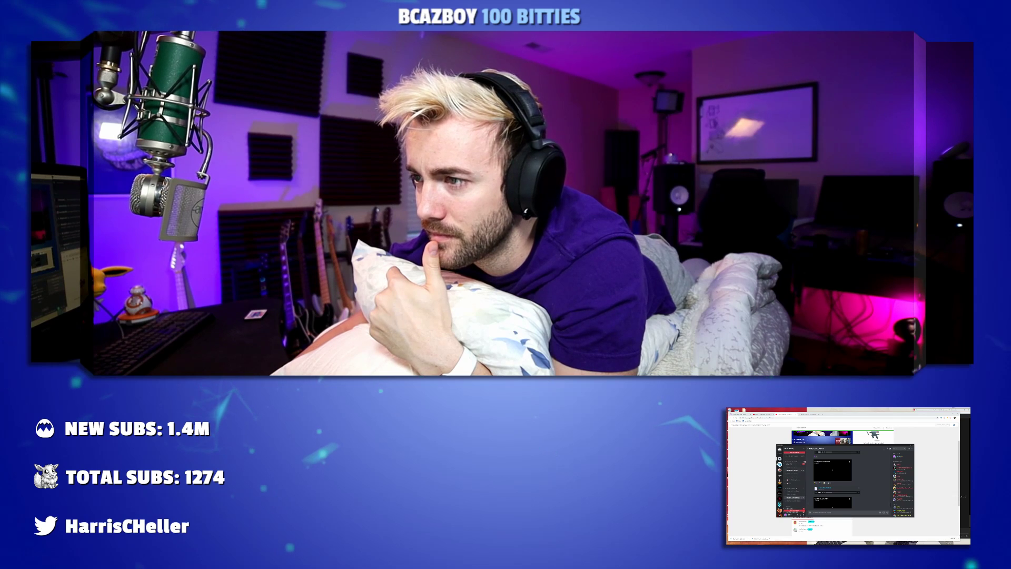
{"action": "left_click", "coordinate": [805, 511]}
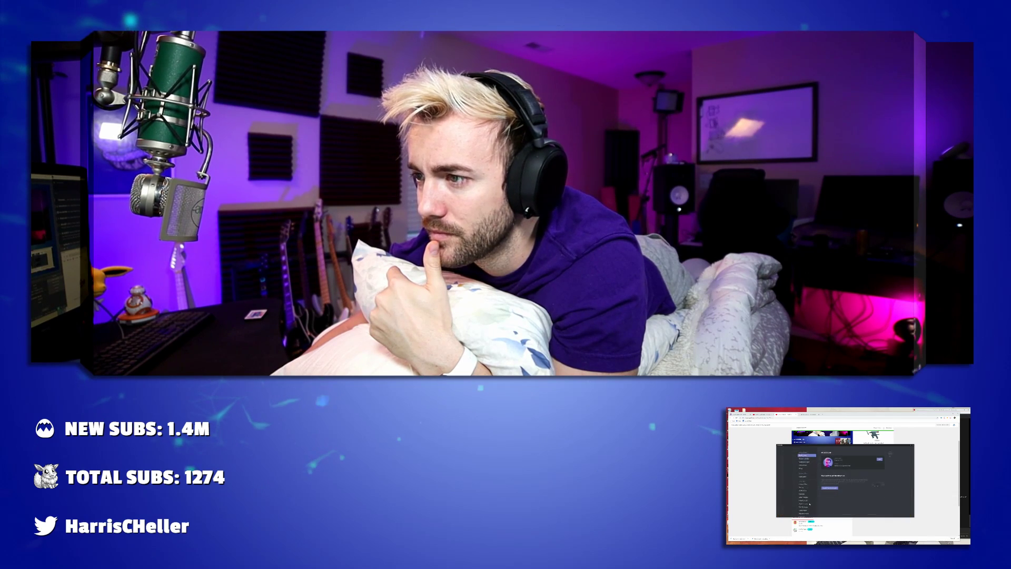
{"action": "left_click", "coordinate": [805, 458]}
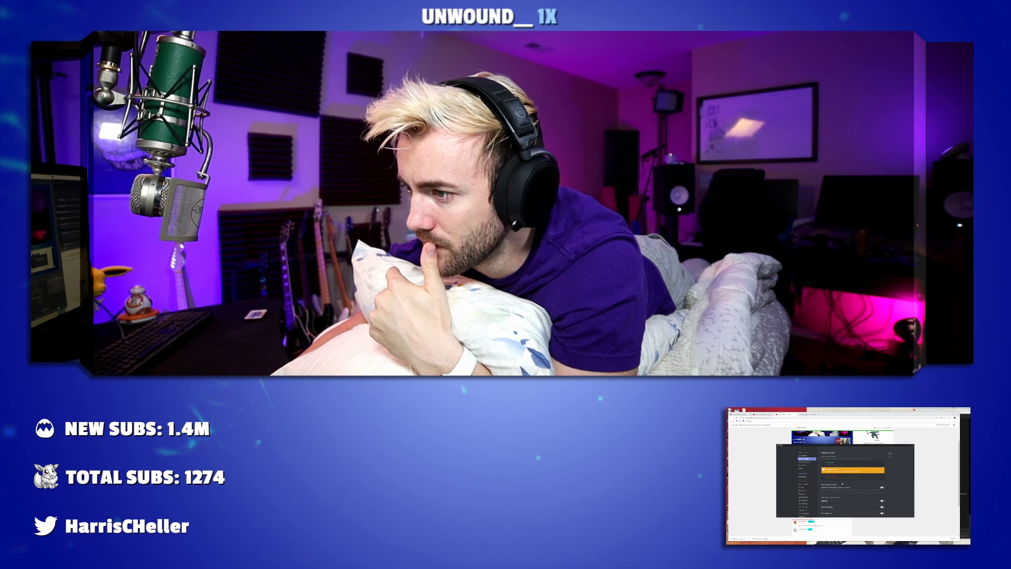
{"action": "scroll", "coordinate": [842, 482], "scroll_direction": "down", "scroll_amount": 9}
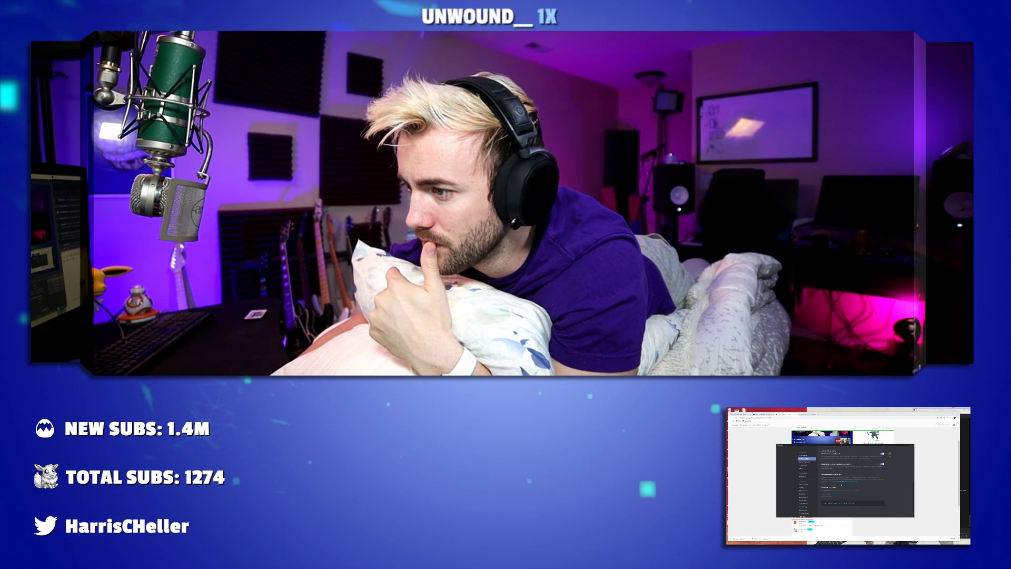
{"action": "scroll", "coordinate": [843, 483], "scroll_direction": "up", "scroll_amount": 8}
{"action": "left_click", "coordinate": [890, 453]}
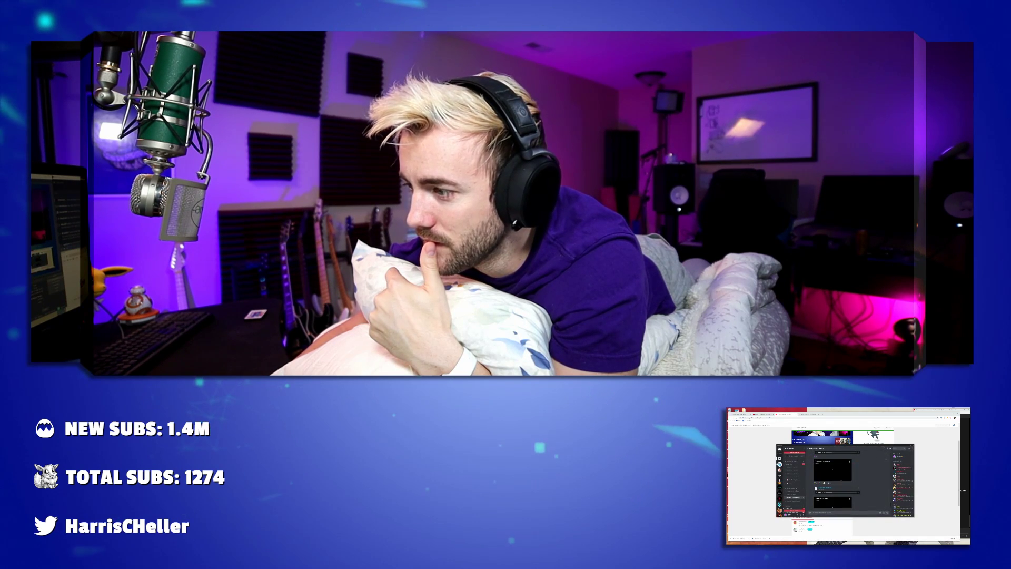
{"action": "left_click", "coordinate": [913, 445]}
Switch to YouTube Studio in the browser and open a recent video from the channel's video list.
{"action": "left_click", "coordinate": [763, 414]}
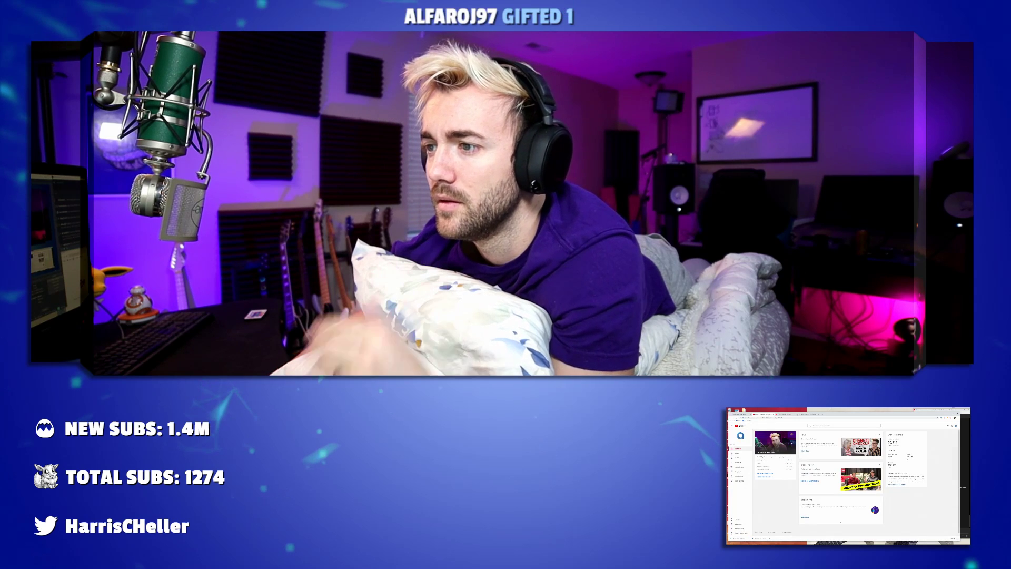
{"action": "left_click", "coordinate": [749, 454]}
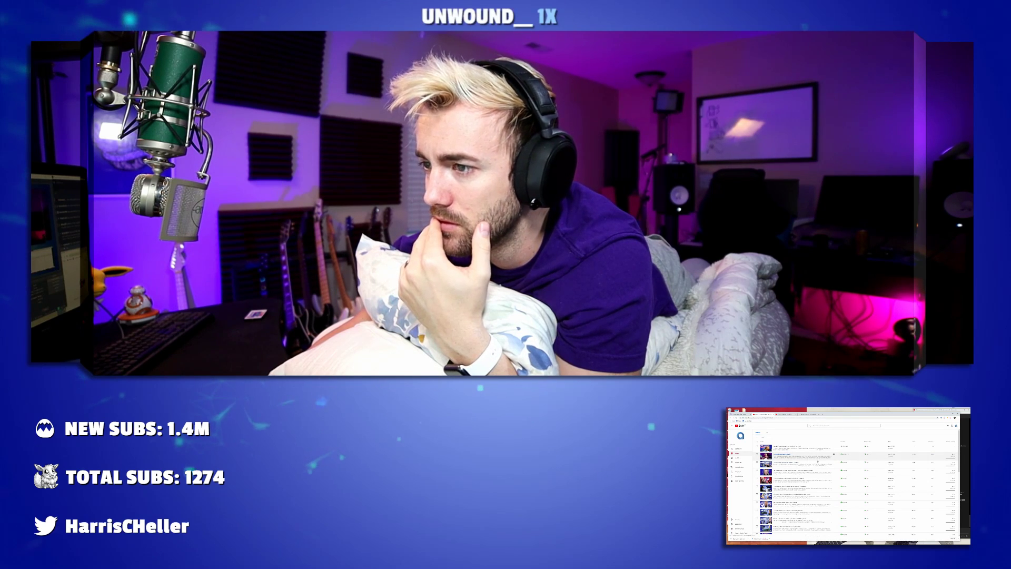
{"action": "left_click", "coordinate": [783, 453]}
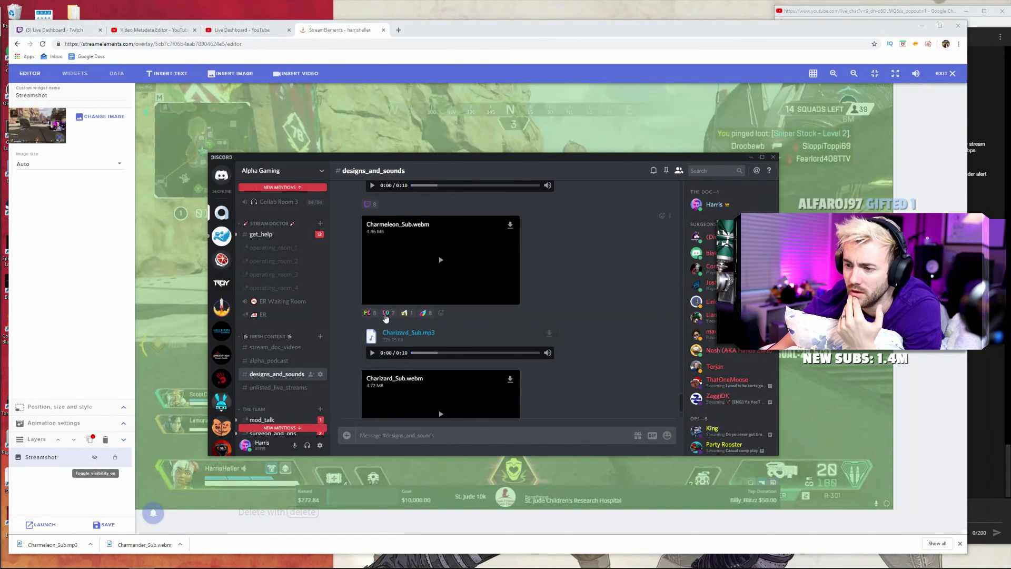
Find the Charmander alert files in Discord's designs_and_sounds channel and download Charmander_Sub.mp3.
{"action": "scroll", "coordinate": [553, 327], "scroll_direction": "up", "scroll_amount": 4}
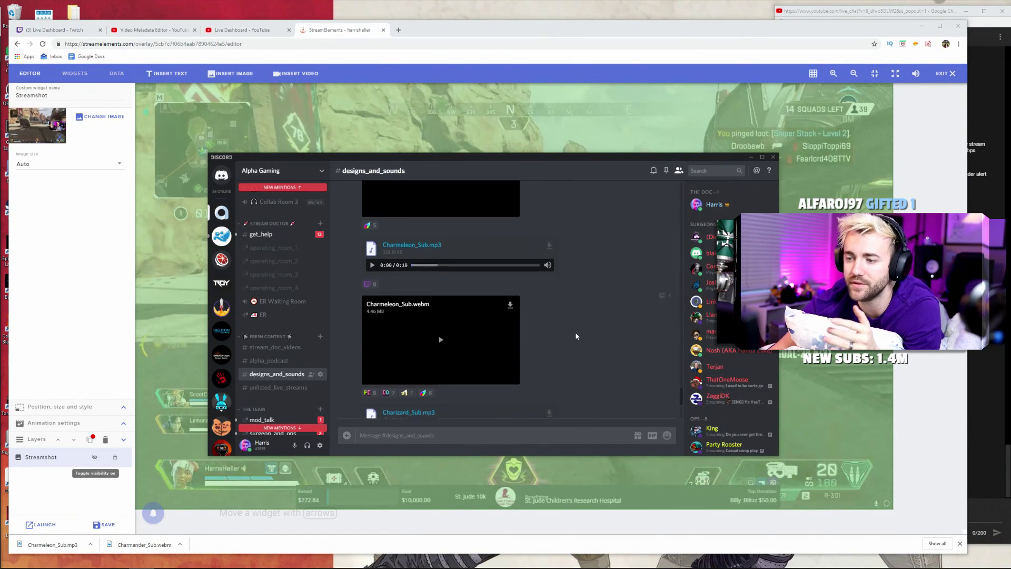
{"action": "scroll", "coordinate": [553, 303], "scroll_direction": "up", "scroll_amount": 5}
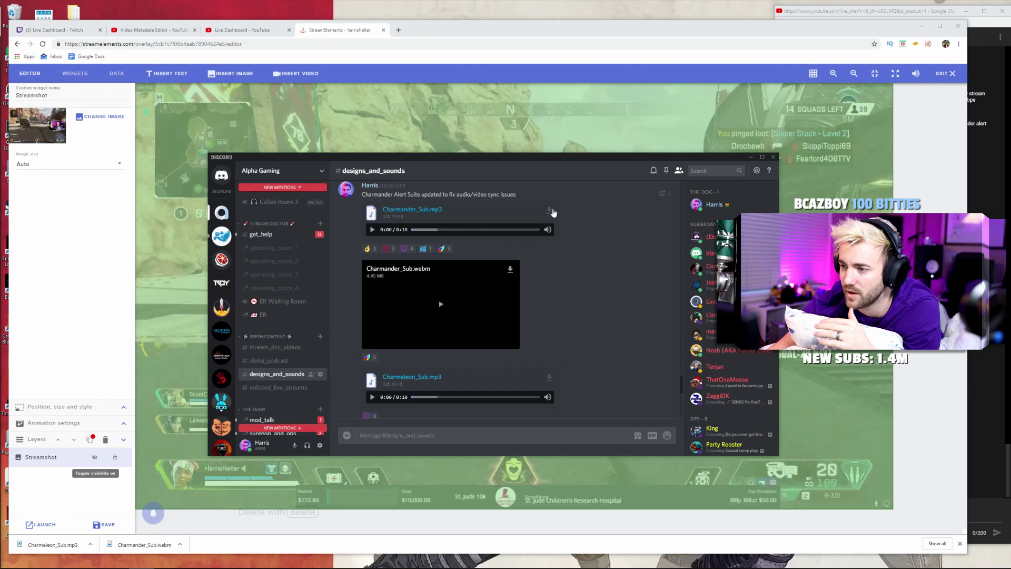
{"action": "left_click", "coordinate": [553, 212]}
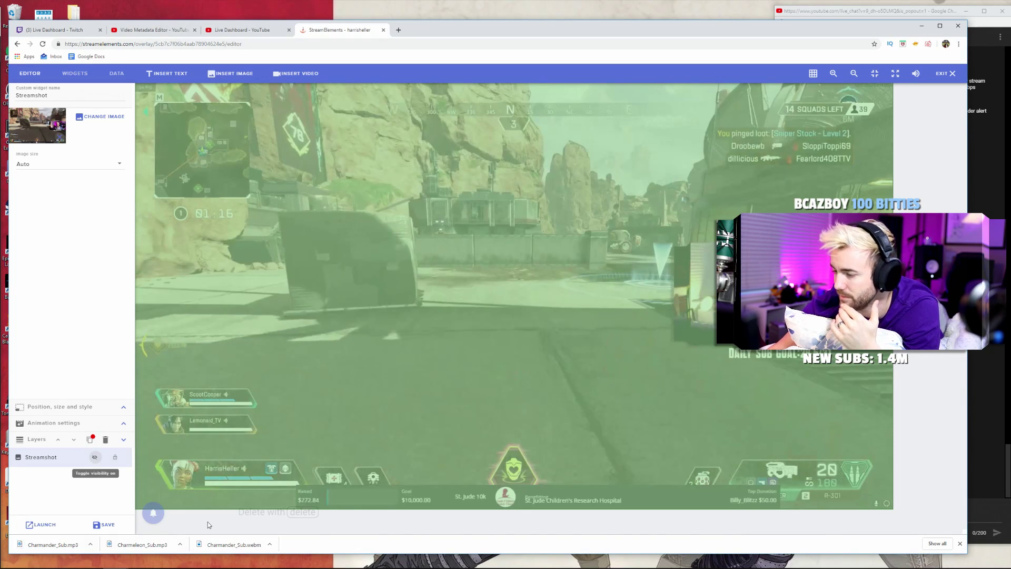
Return to Discord and look through the Charmeleon and Charizard alert files posted in the channel.
{"action": "left_click", "coordinate": [223, 561]}
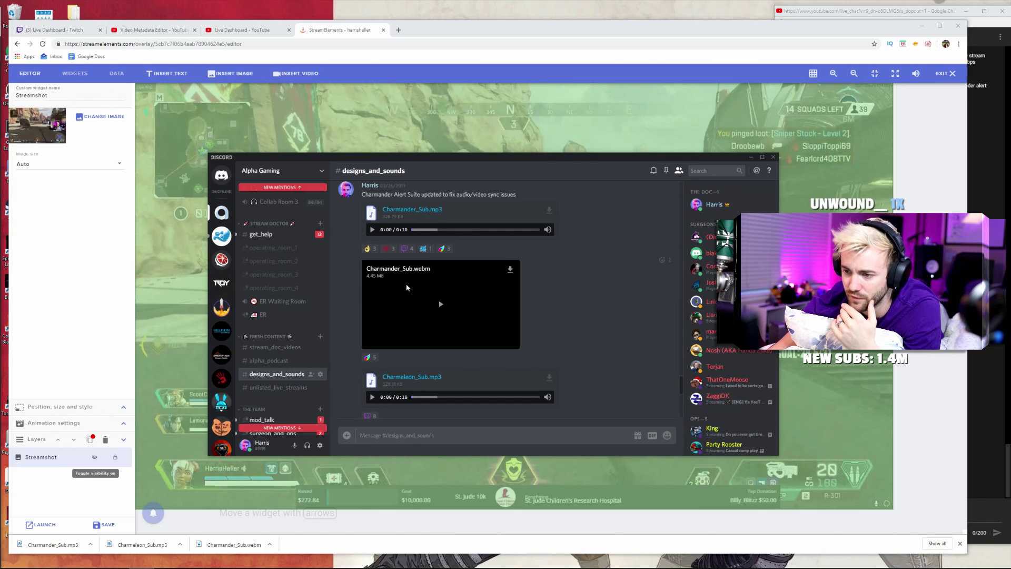
{"action": "scroll", "coordinate": [416, 311], "scroll_direction": "down", "scroll_amount": 2}
{"action": "scroll", "coordinate": [416, 300], "scroll_direction": "down", "scroll_amount": 2}
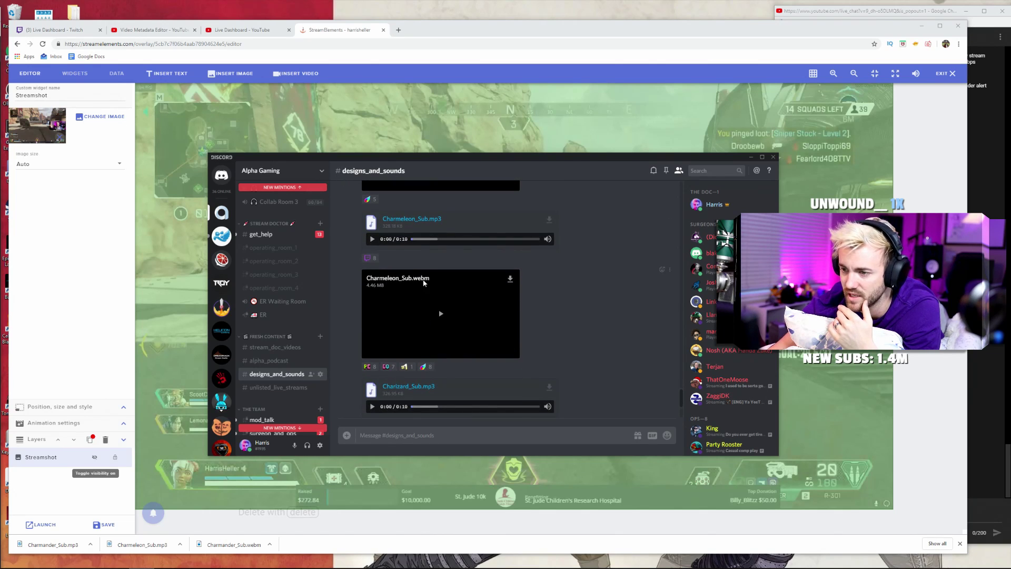
{"action": "scroll", "coordinate": [409, 282], "scroll_direction": "down", "scroll_amount": 2}
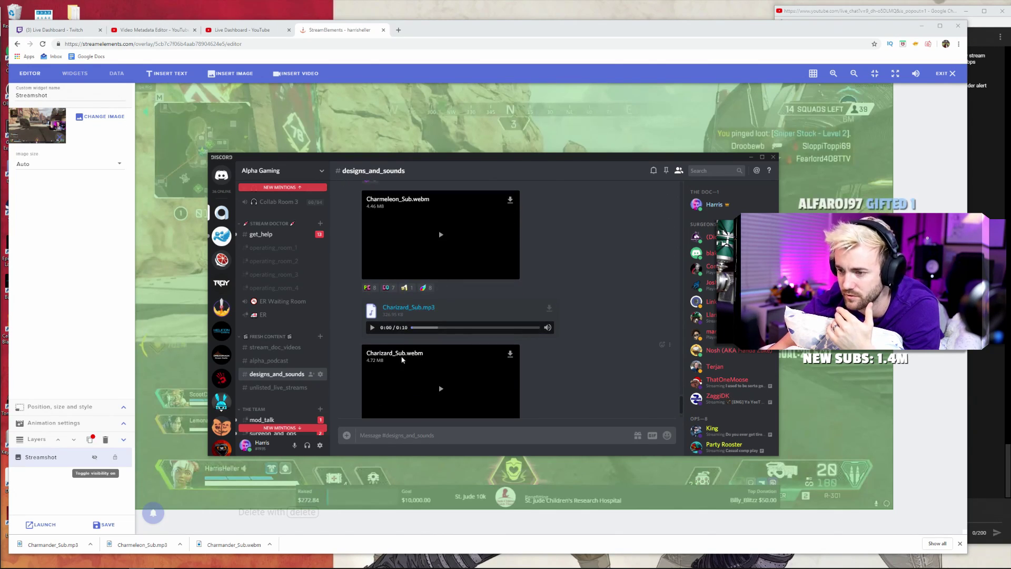
Switch to the StreamElements overlay editor, add an AlertBox widget, and move it toward the middle of the canvas.
{"action": "left_click", "coordinate": [451, 26]}
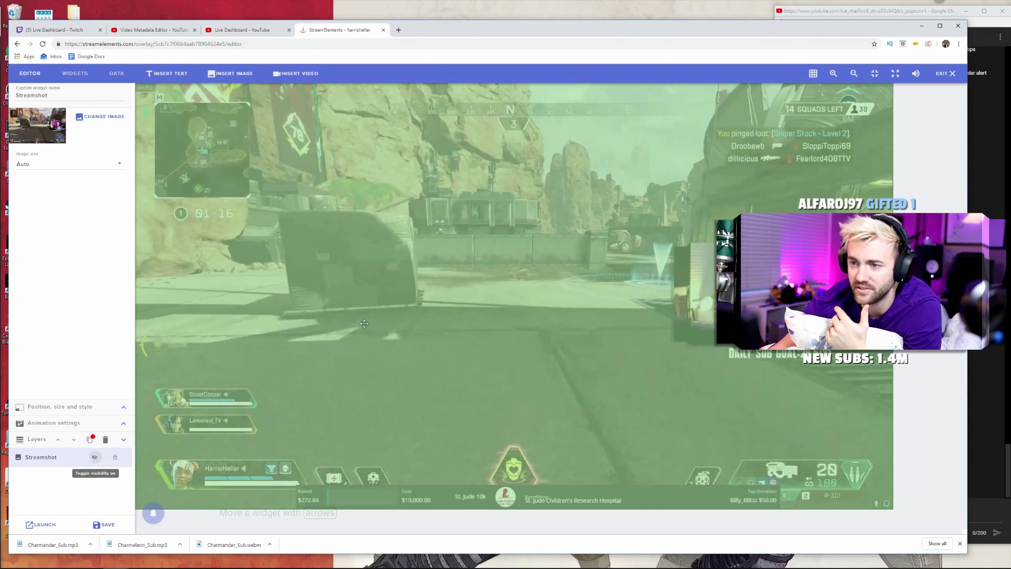
{"action": "left_click", "coordinate": [75, 74]}
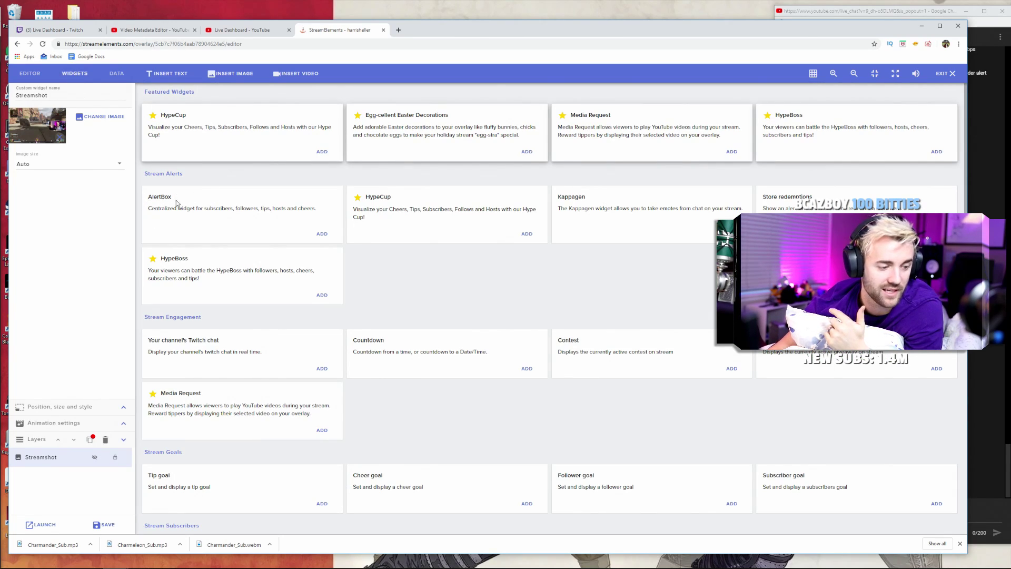
{"action": "scroll", "coordinate": [463, 287], "scroll_direction": "down", "scroll_amount": 5}
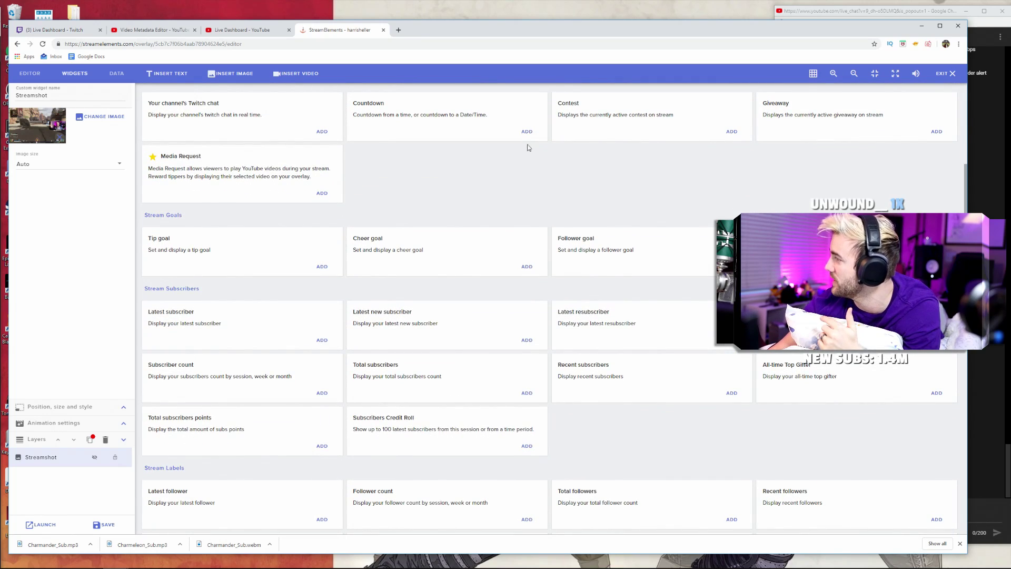
{"action": "scroll", "coordinate": [440, 441], "scroll_direction": "up", "scroll_amount": 5}
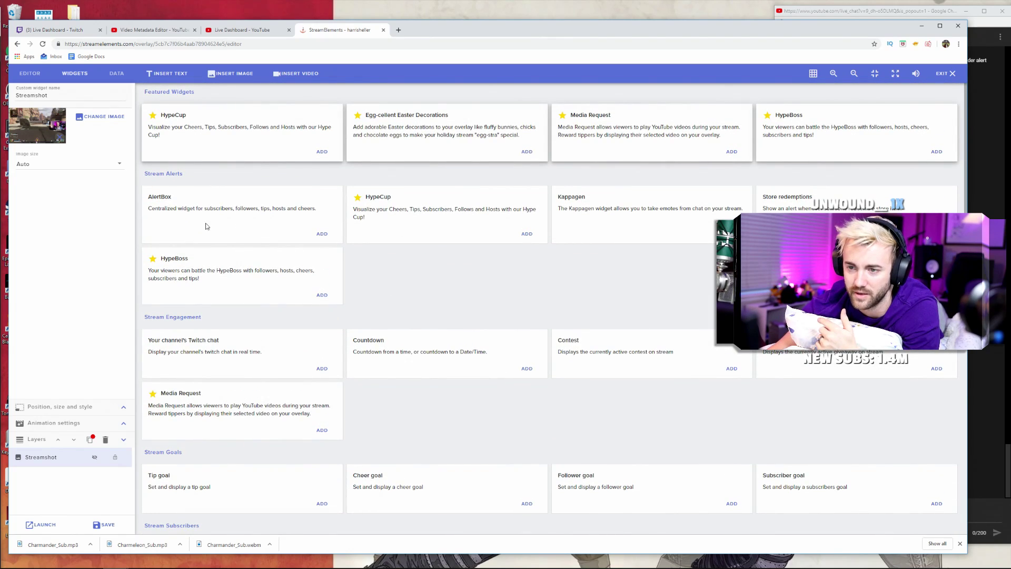
{"action": "left_click", "coordinate": [321, 234]}
{"action": "left_click_drag", "start_coordinate": [363, 201], "coordinate": [468, 229]}
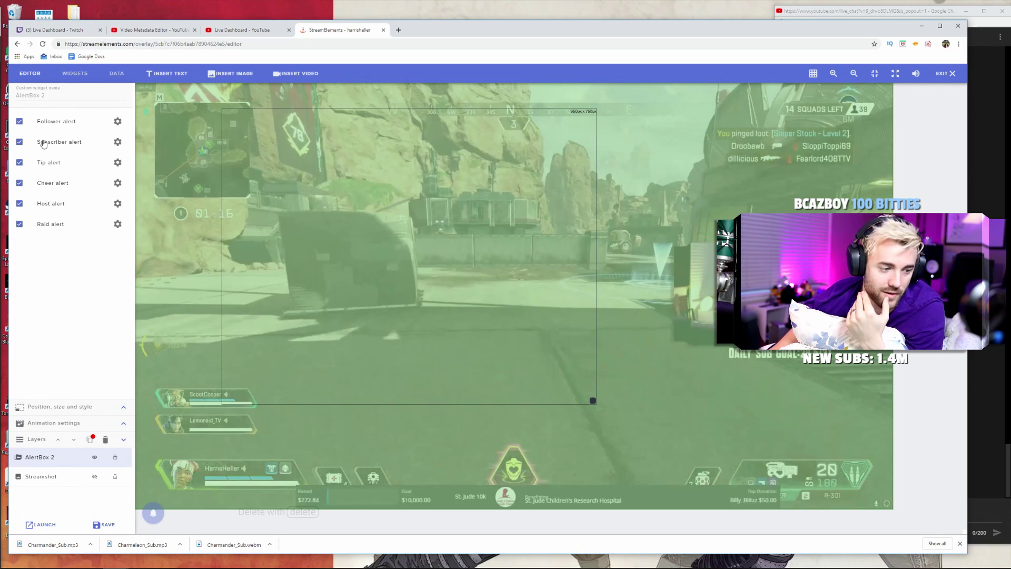
Disable the follower, tip, cheer, host and raid alerts in the alert box and move it over the webcam area.
{"action": "left_click", "coordinate": [20, 122]}
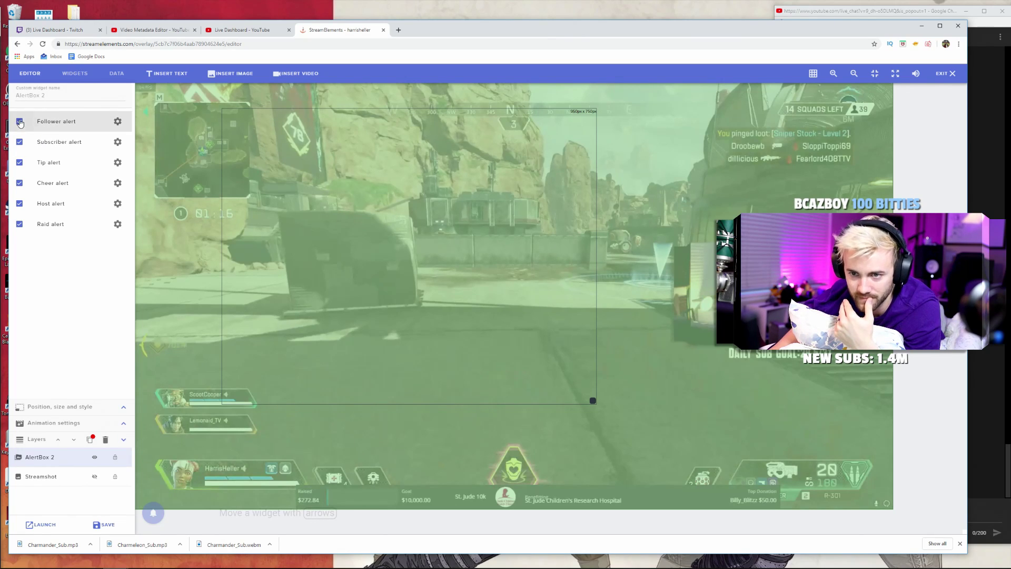
{"action": "left_click", "coordinate": [20, 162]}
{"action": "left_click", "coordinate": [19, 183]}
{"action": "left_click", "coordinate": [19, 203]}
{"action": "left_click", "coordinate": [19, 224]}
{"action": "left_click_drag", "start_coordinate": [393, 263], "coordinate": [654, 252]}
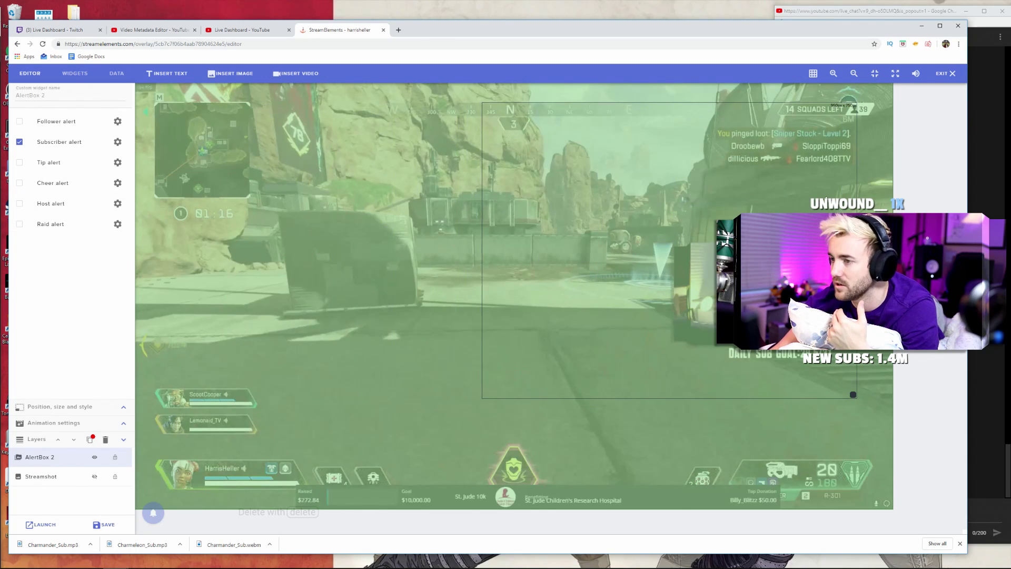
Shrink and reposition the browser window to uncover the live chat, and fit the overlay canvas to the smaller view.
{"action": "left_click_drag", "start_coordinate": [728, 28], "coordinate": [707, 27]}
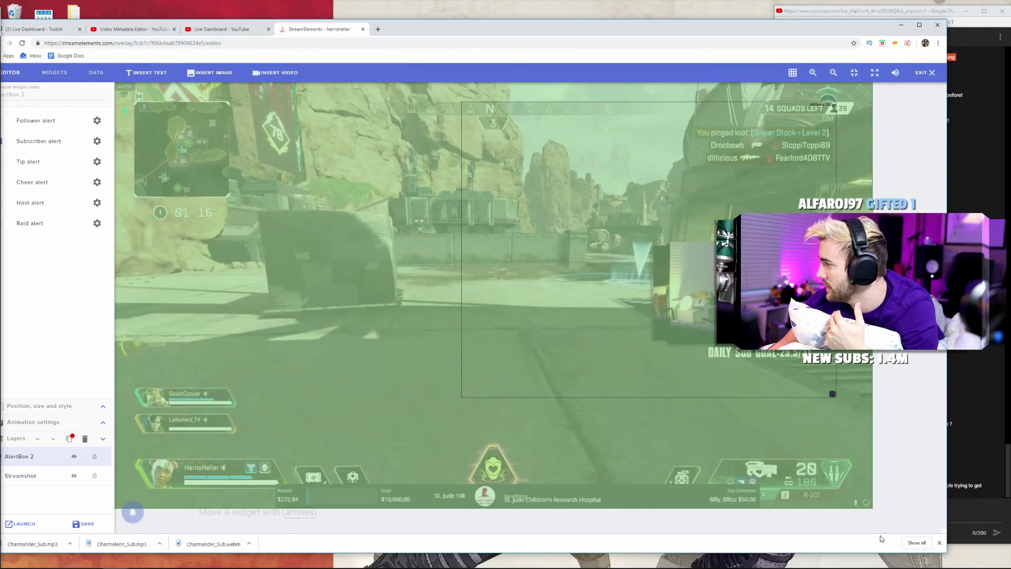
{"action": "left_click_drag", "start_coordinate": [946, 553], "coordinate": [763, 506]}
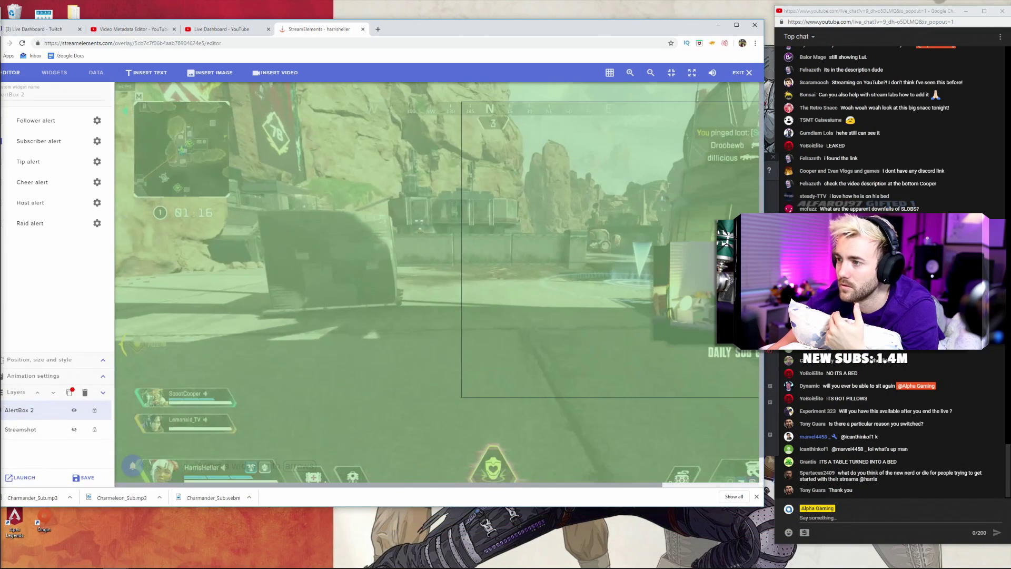
{"action": "left_click", "coordinate": [671, 72]}
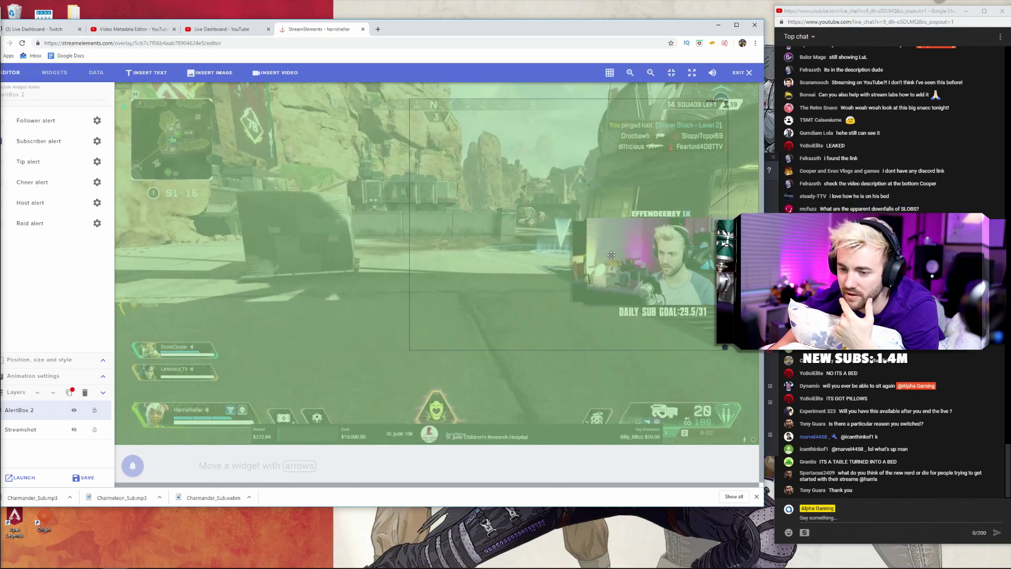
{"action": "left_click_drag", "start_coordinate": [403, 31], "coordinate": [414, 29]}
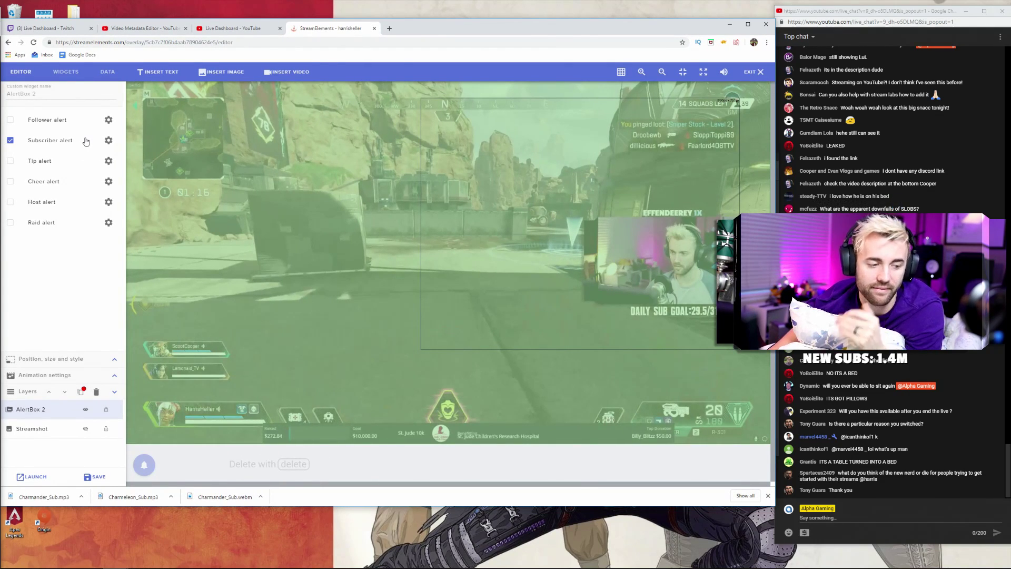
Check the subscriber alert's advanced settings, close them, and lock the Streamshot layer.
{"action": "left_click", "coordinate": [108, 141]}
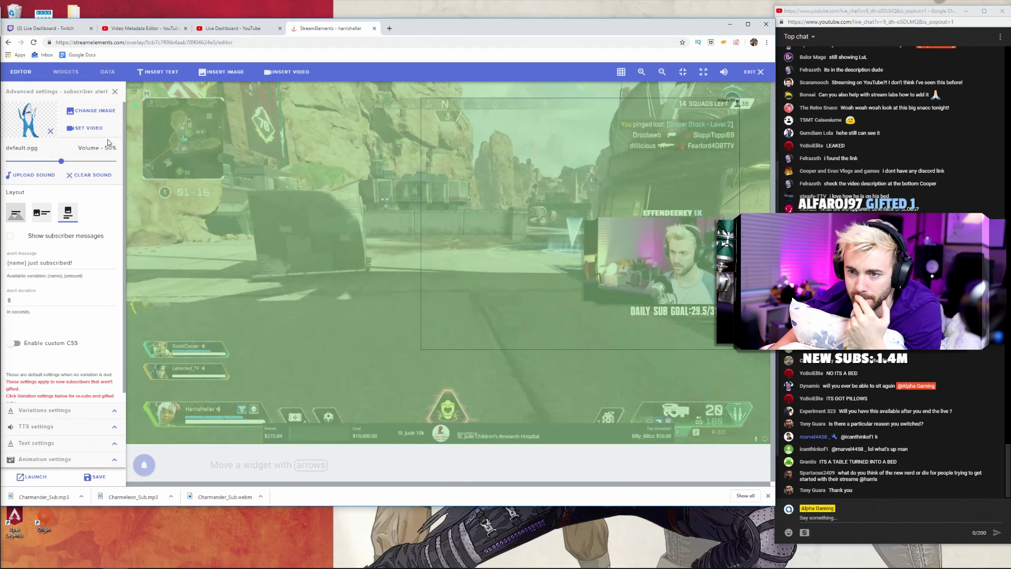
{"action": "left_click", "coordinate": [114, 91]}
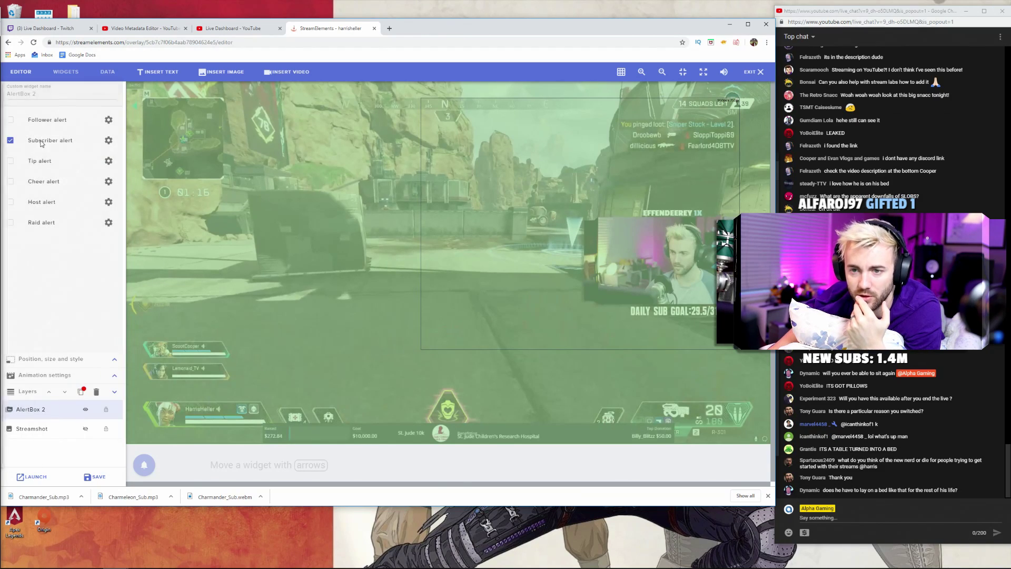
{"action": "left_click", "coordinate": [41, 431]}
{"action": "left_click", "coordinate": [42, 412]}
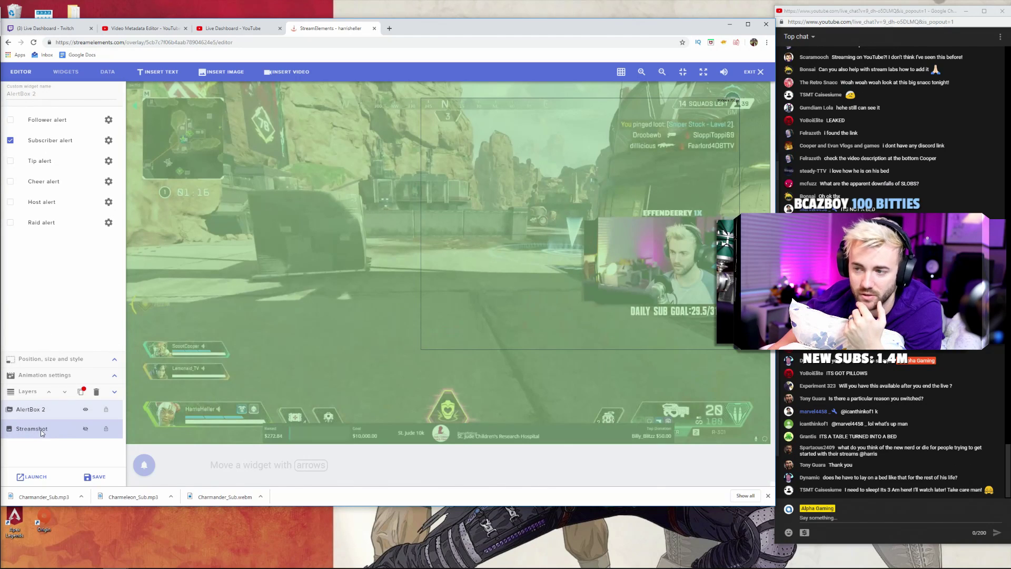
{"action": "left_click", "coordinate": [41, 431]}
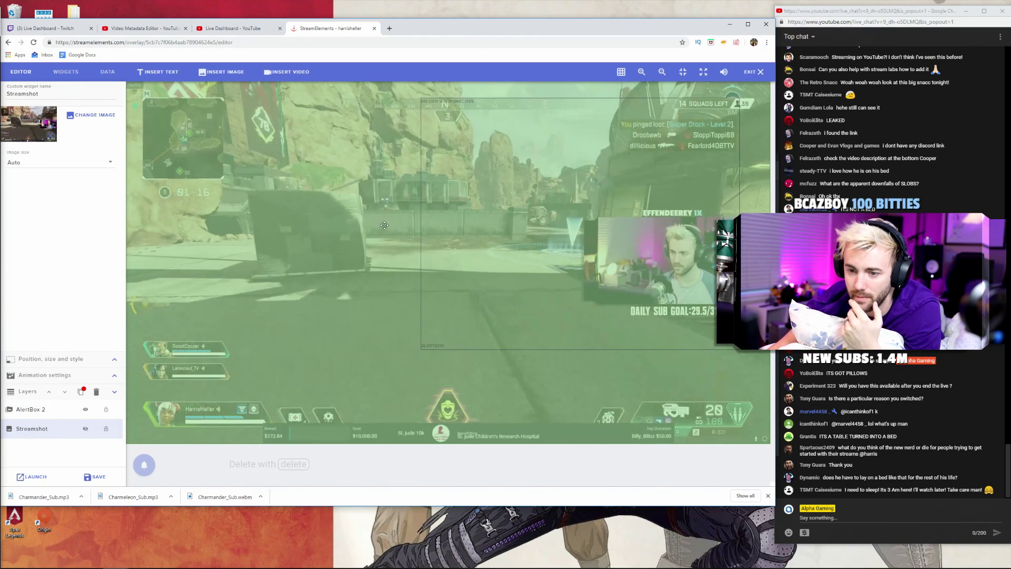
{"action": "left_click", "coordinate": [106, 429]}
Rename the alert box widget as Sub Alerts.
{"action": "left_click", "coordinate": [39, 413]}
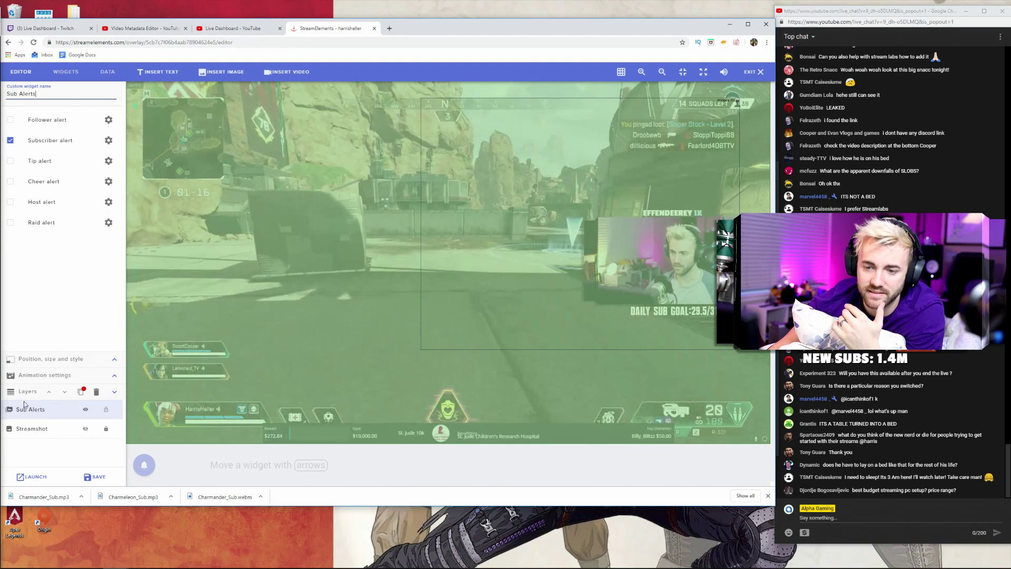
{"action": "left_click", "coordinate": [65, 391]}
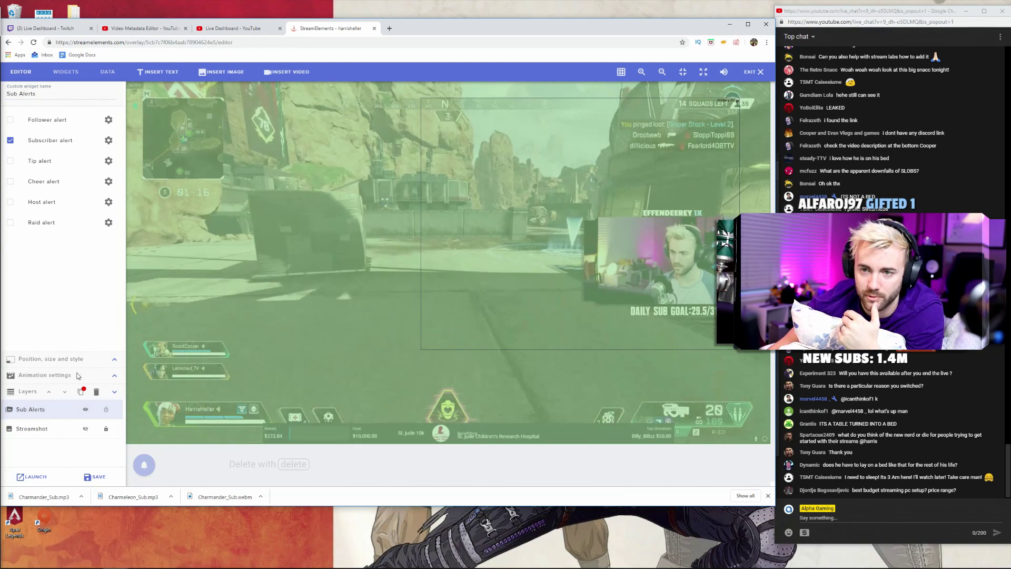
Open the subscriber alert's advanced settings and its video library.
{"action": "left_click", "coordinate": [108, 142]}
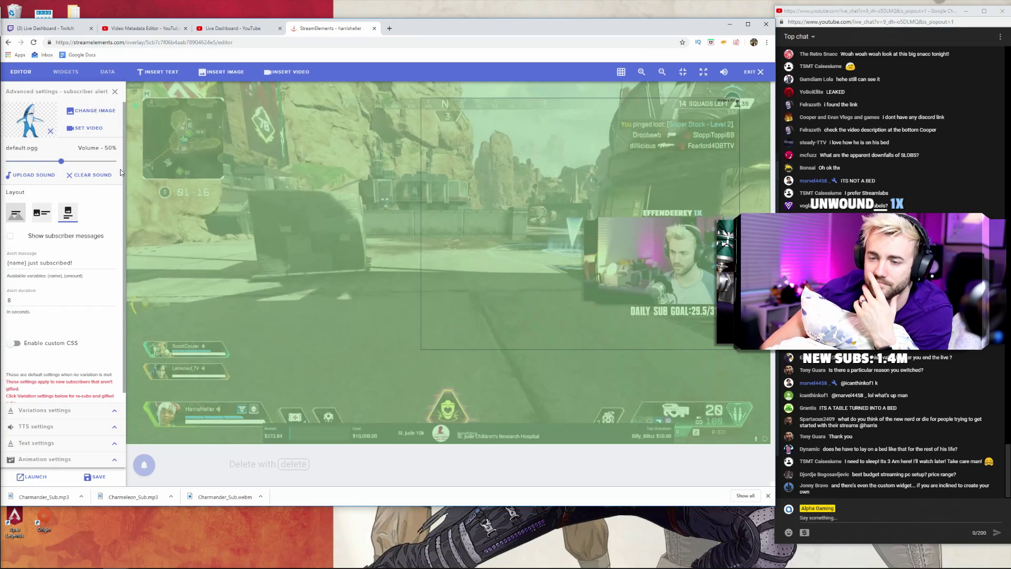
{"action": "left_click", "coordinate": [88, 129]}
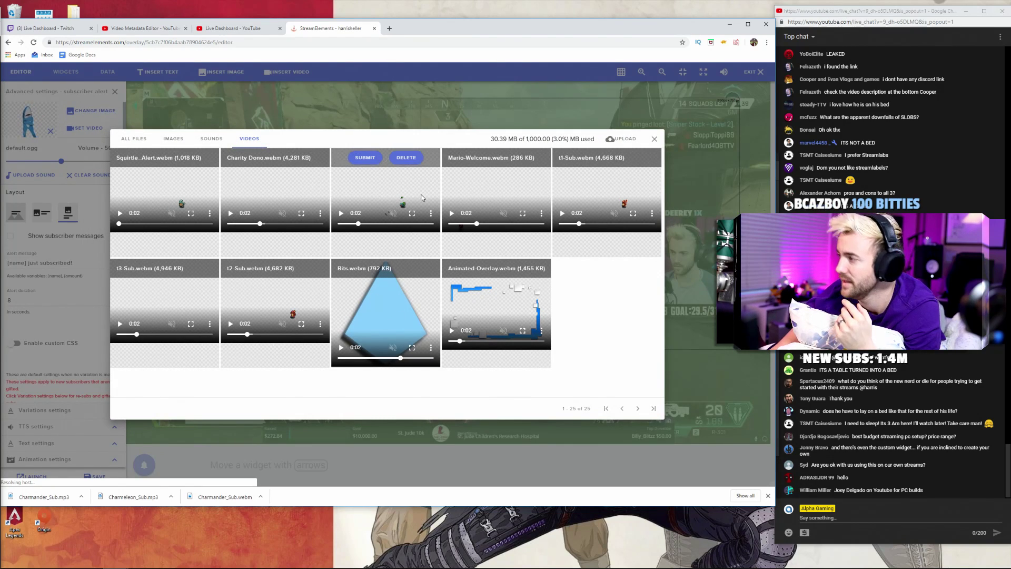
{"action": "left_click", "coordinate": [622, 140]}
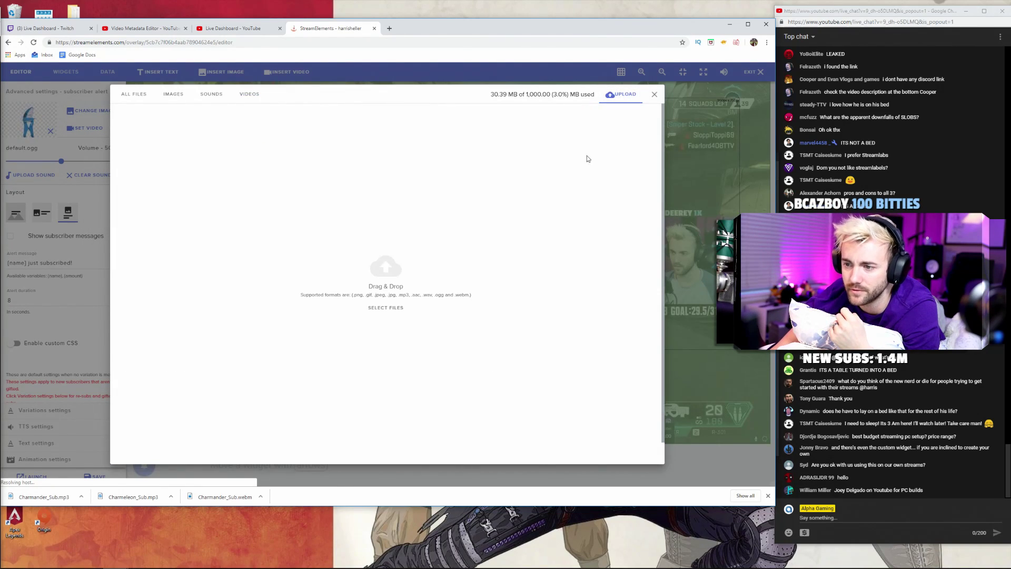
{"action": "left_click", "coordinate": [387, 308]}
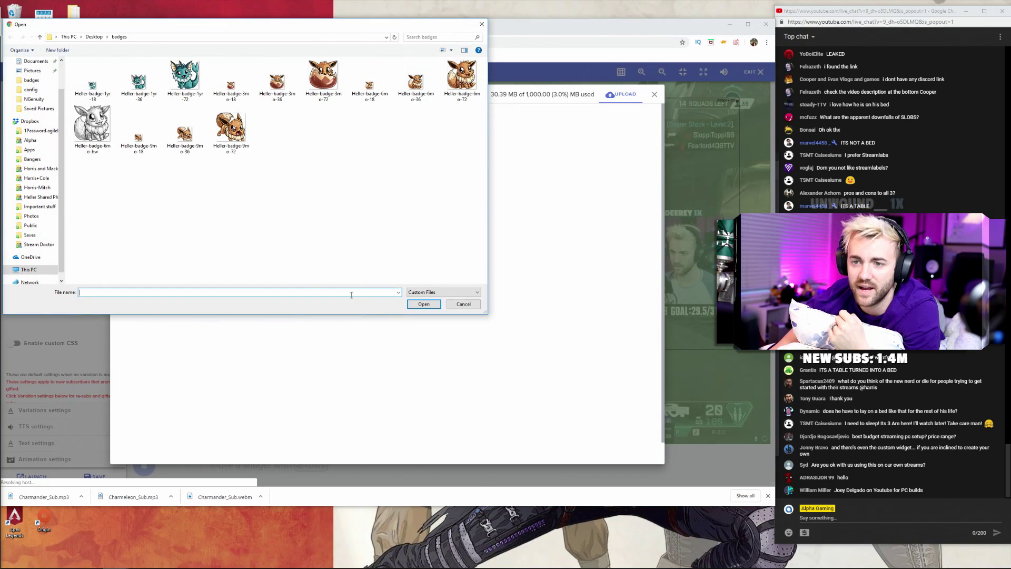
{"action": "scroll", "coordinate": [42, 132], "scroll_direction": "up", "scroll_amount": 1}
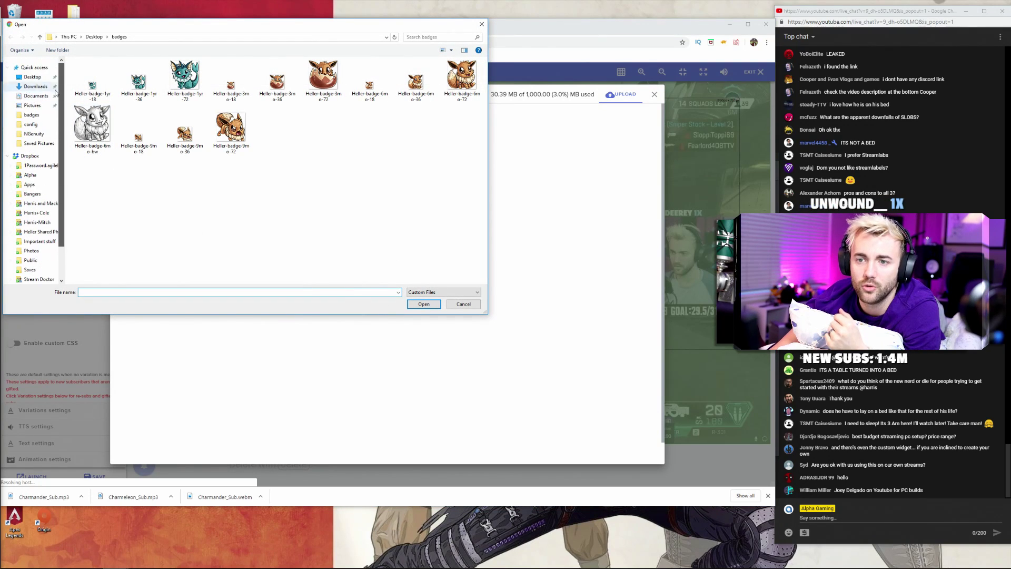
{"action": "left_click", "coordinate": [34, 78]}
{"action": "left_click", "coordinate": [36, 86]}
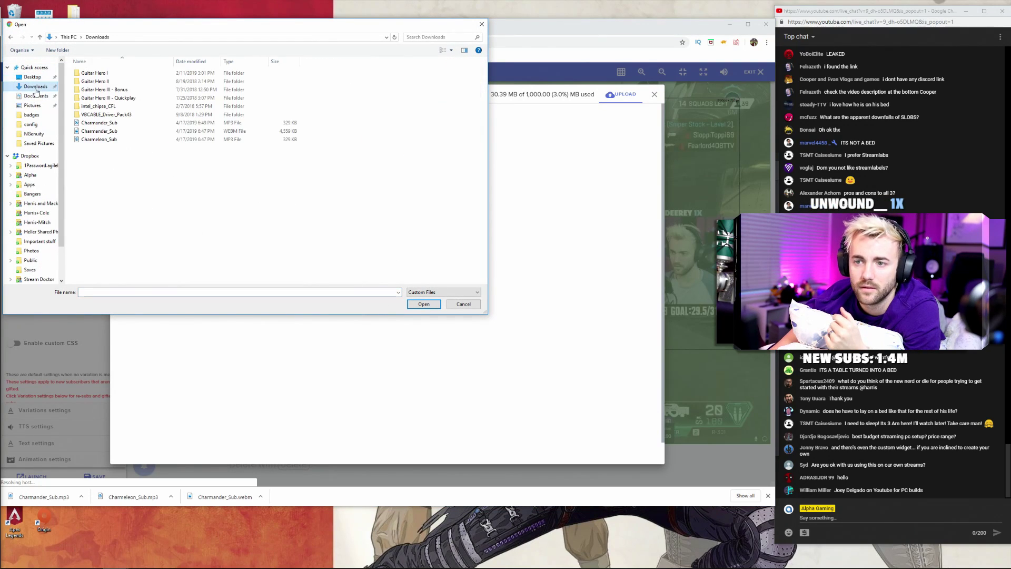
{"action": "left_click", "coordinate": [107, 123]}
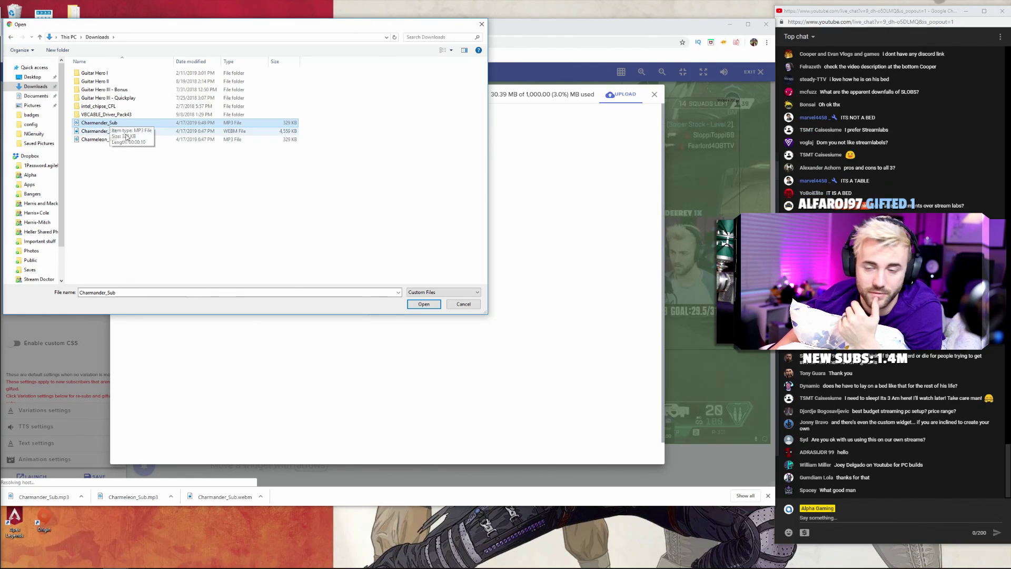
{"action": "left_click", "coordinate": [463, 304]}
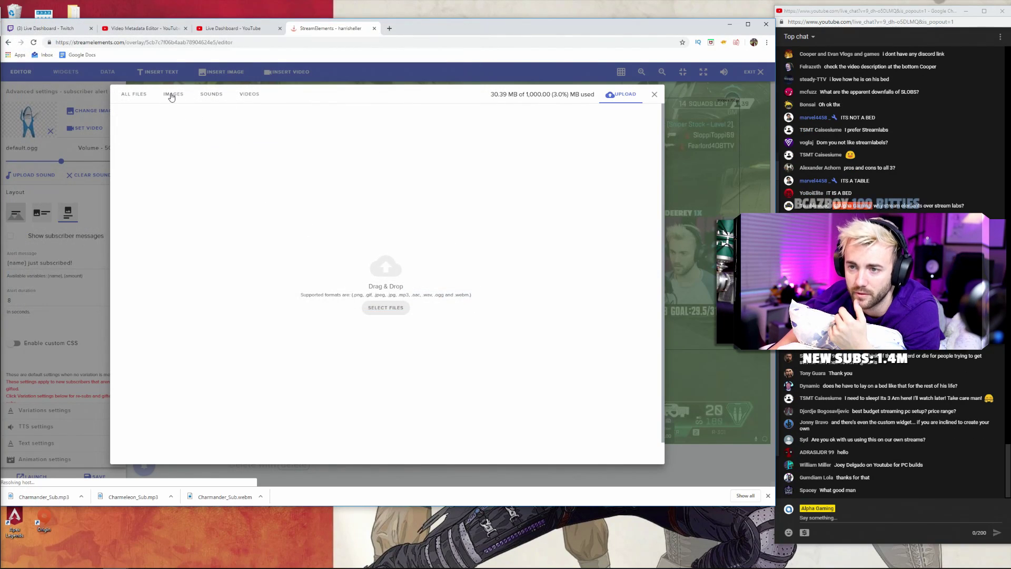
Preview t1-Sub.webm from the already uploaded videos and assign it to the subscriber alert.
{"action": "left_click", "coordinate": [249, 94]}
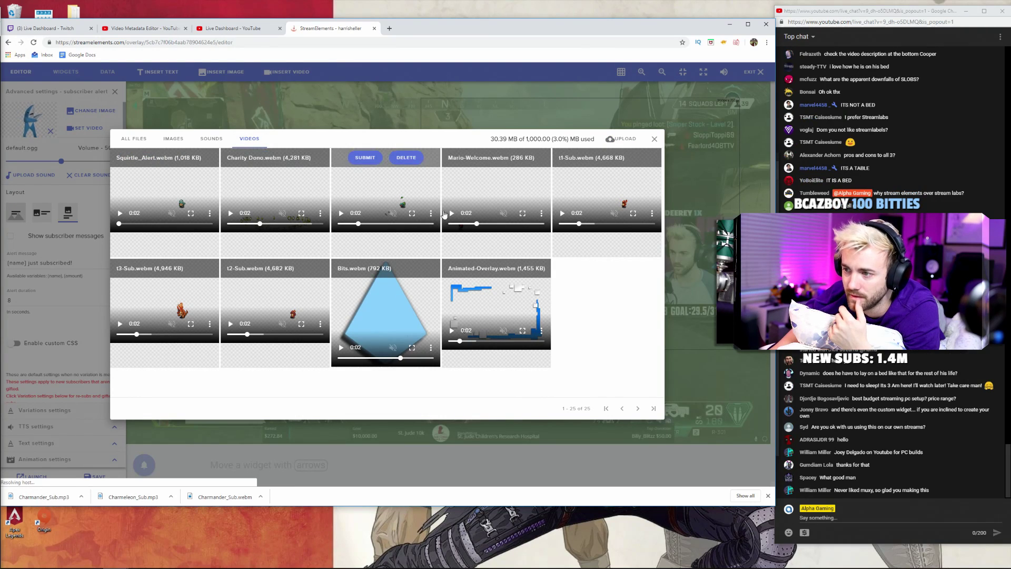
{"action": "mouse_move", "coordinate": [353, 306]}
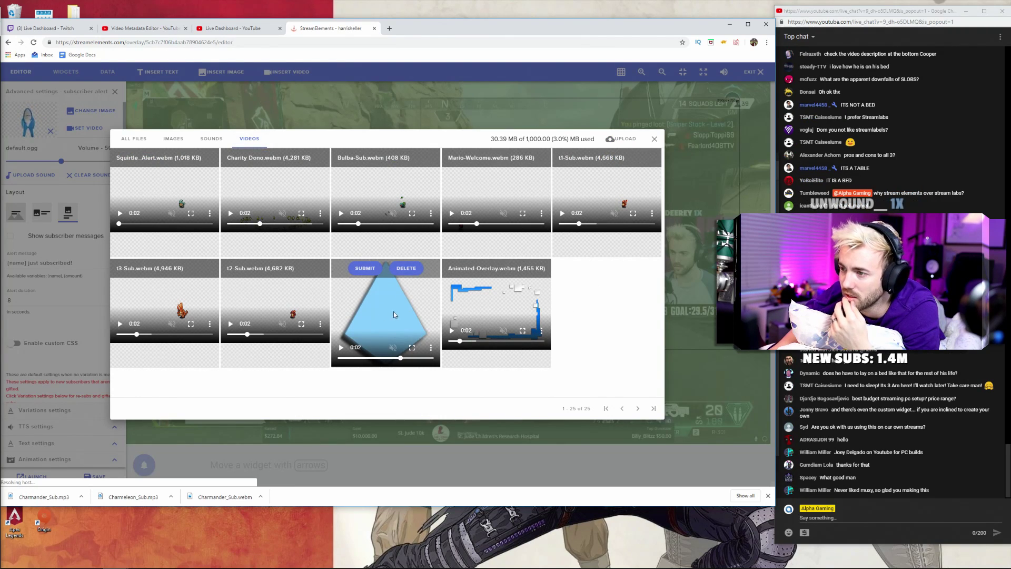
{"action": "mouse_move", "coordinate": [606, 171]}
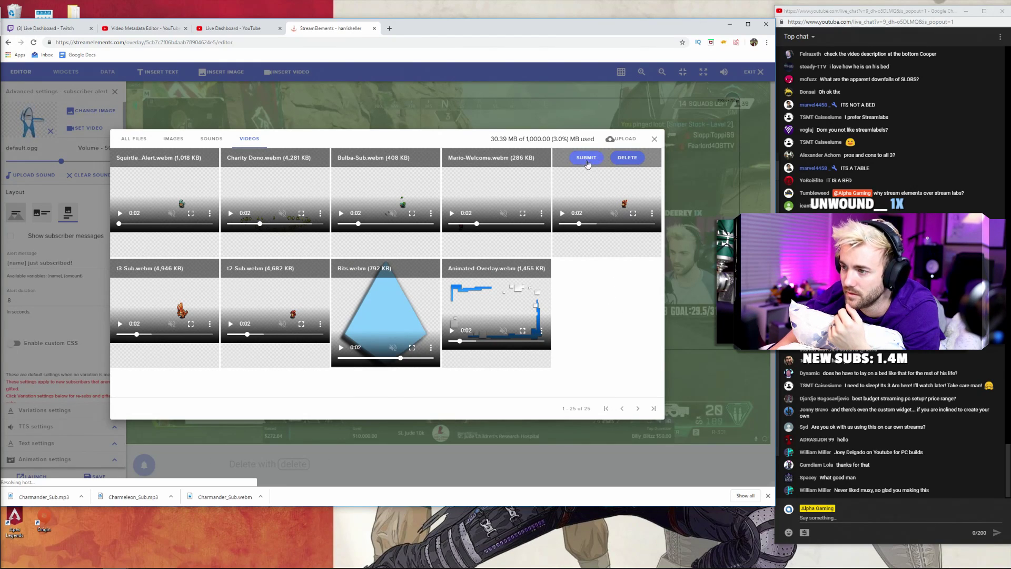
{"action": "left_click", "coordinate": [610, 187]}
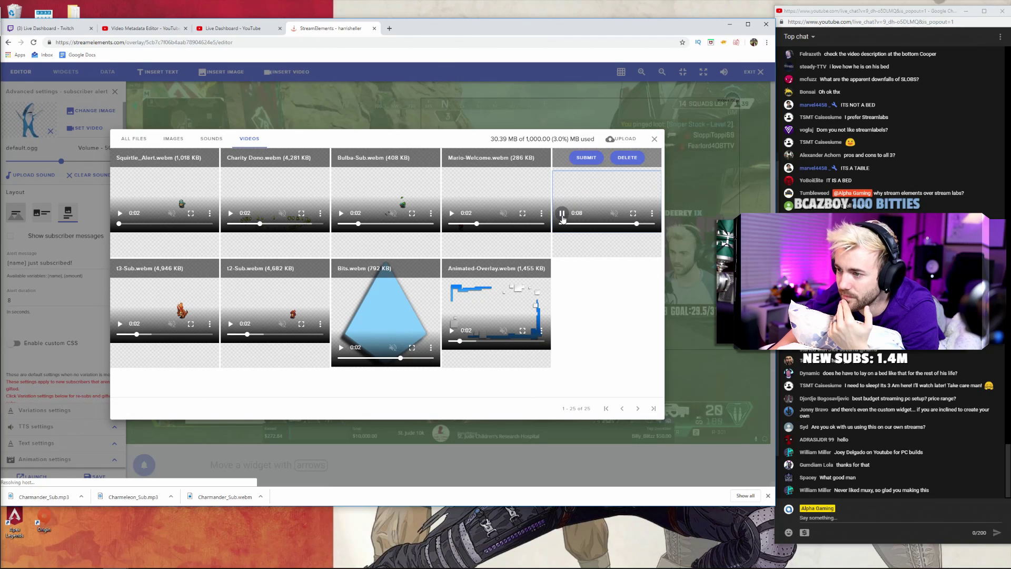
{"action": "left_click", "coordinate": [586, 158]}
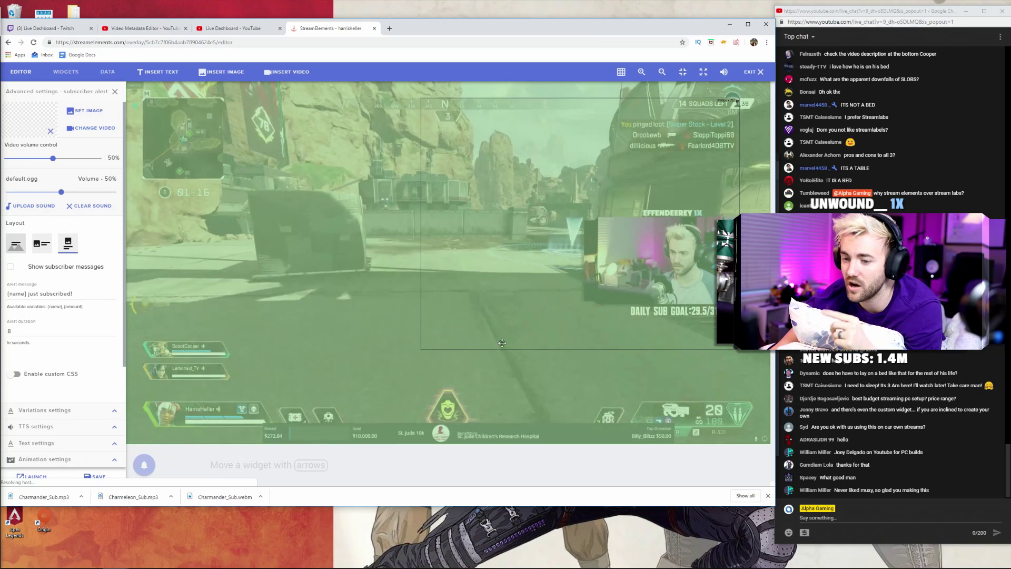
Test the alert video with emulated subscriber events of 1, temporarily shifting the browser window to see it uncovered.
{"action": "mouse_move", "coordinate": [148, 472]}
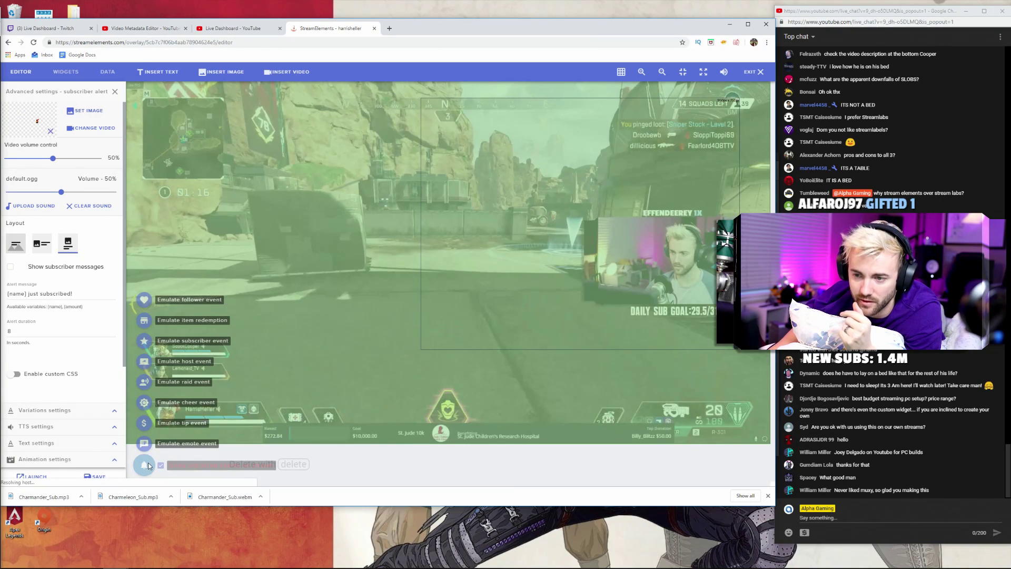
{"action": "mouse_move", "coordinate": [143, 341]}
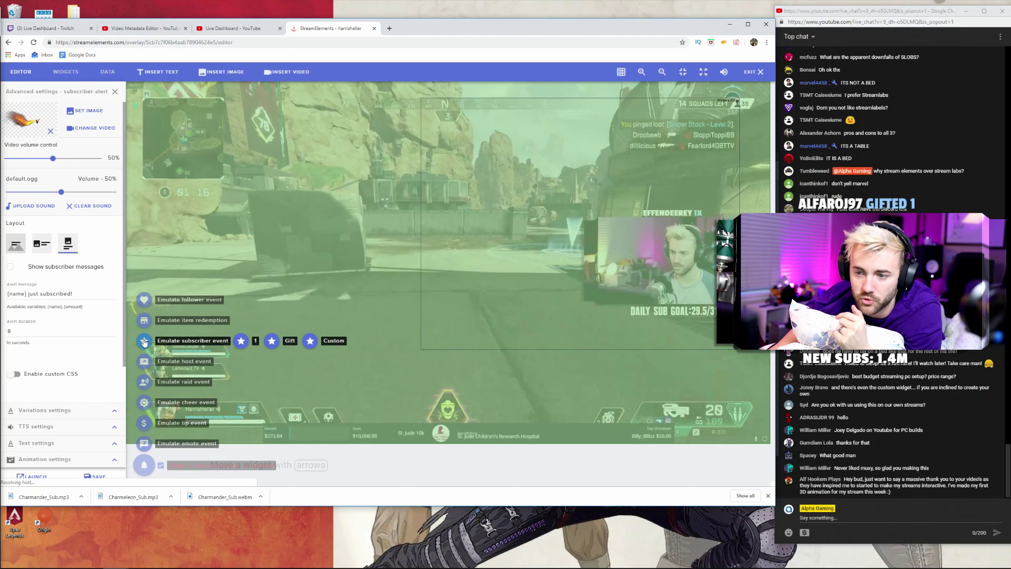
{"action": "left_click", "coordinate": [242, 344]}
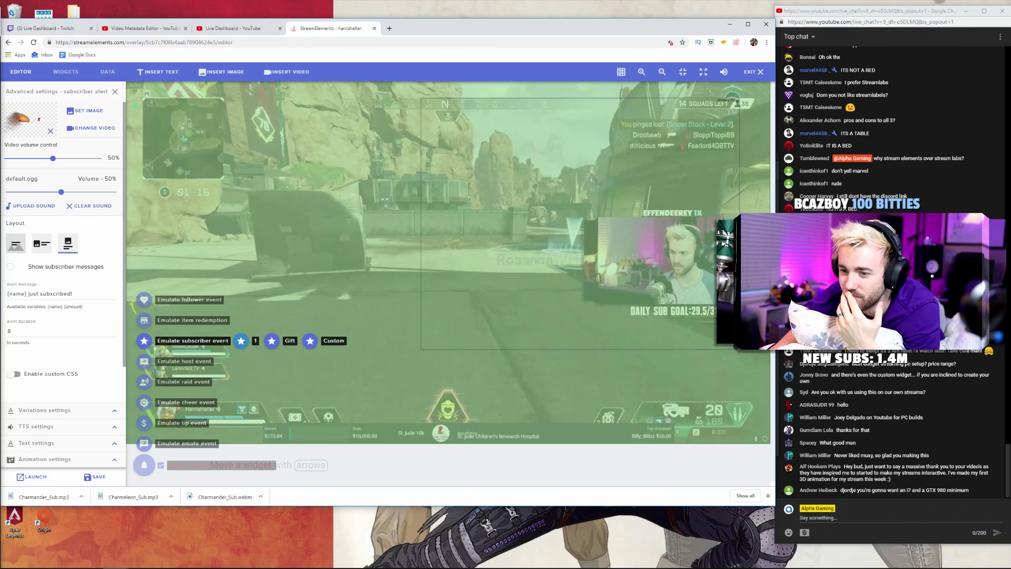
{"action": "left_click_drag", "start_coordinate": [624, 26], "coordinate": [505, 25]}
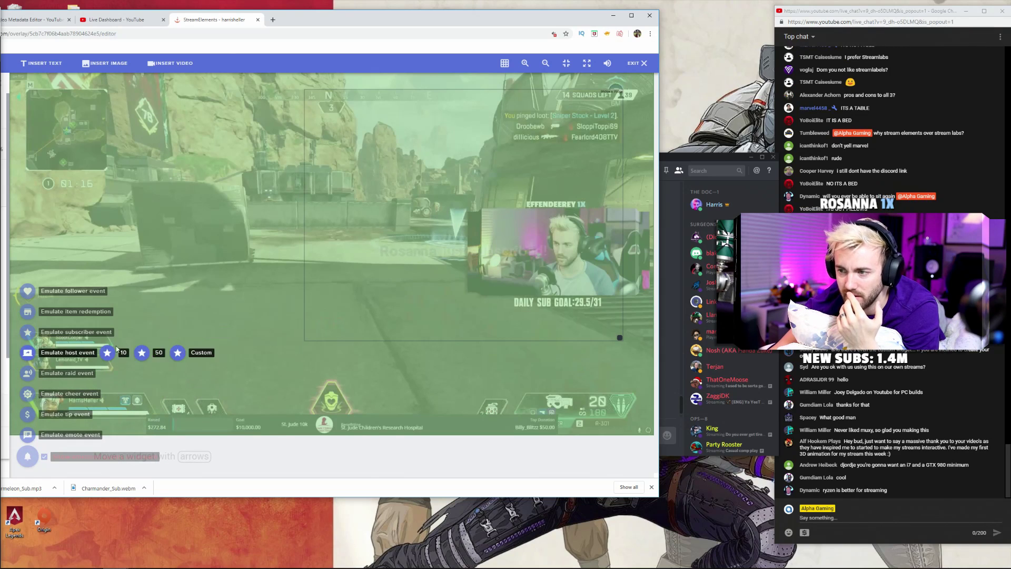
{"action": "mouse_move", "coordinate": [25, 332]}
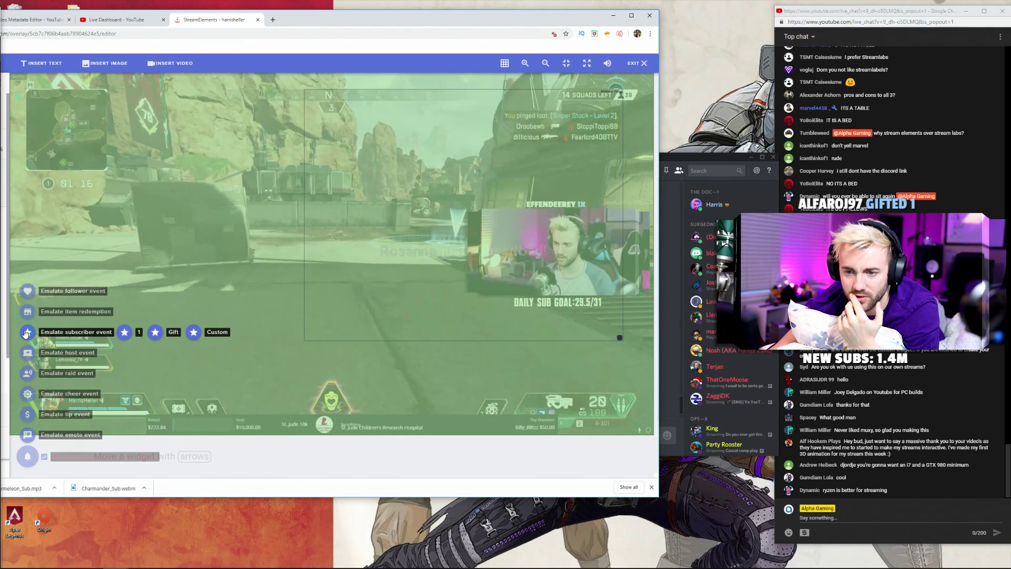
{"action": "left_click", "coordinate": [124, 333]}
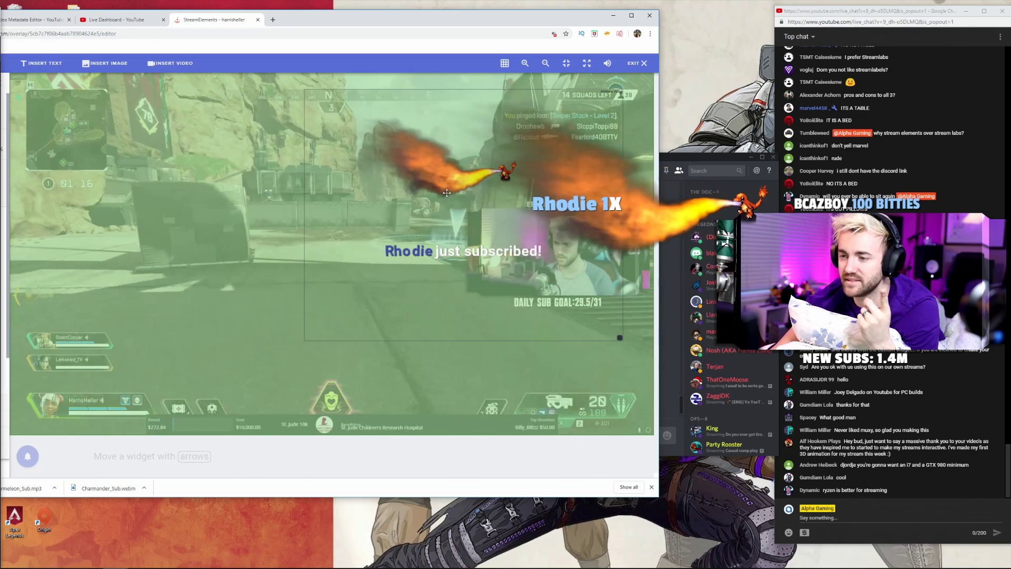
{"action": "left_click_drag", "start_coordinate": [404, 20], "coordinate": [525, 27]}
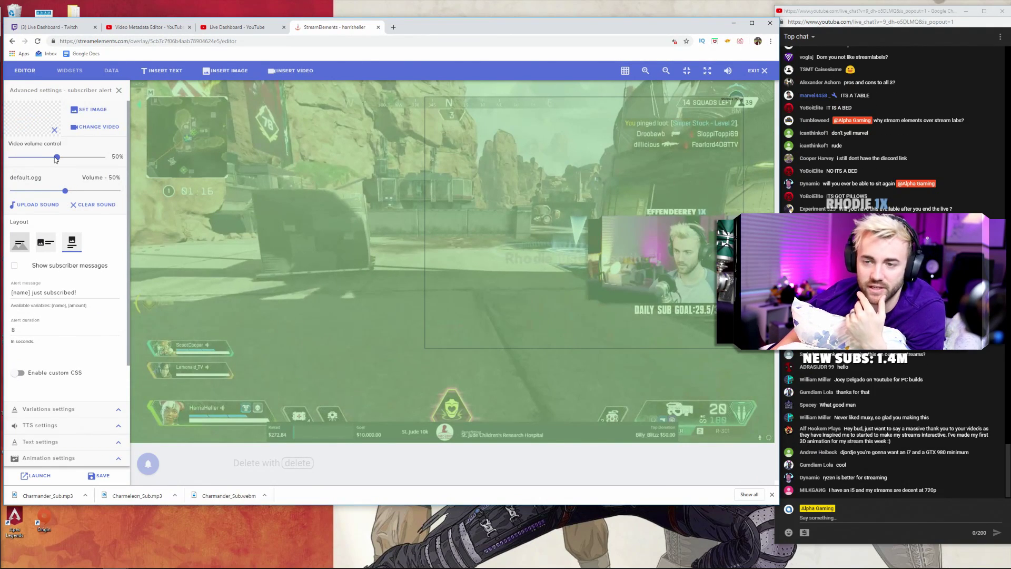
Set the alert's video volume to 13%, and preview and assign t1 audio.mp3 as its sound at 13% volume.
{"action": "left_click_drag", "start_coordinate": [42, 158], "coordinate": [22, 160]}
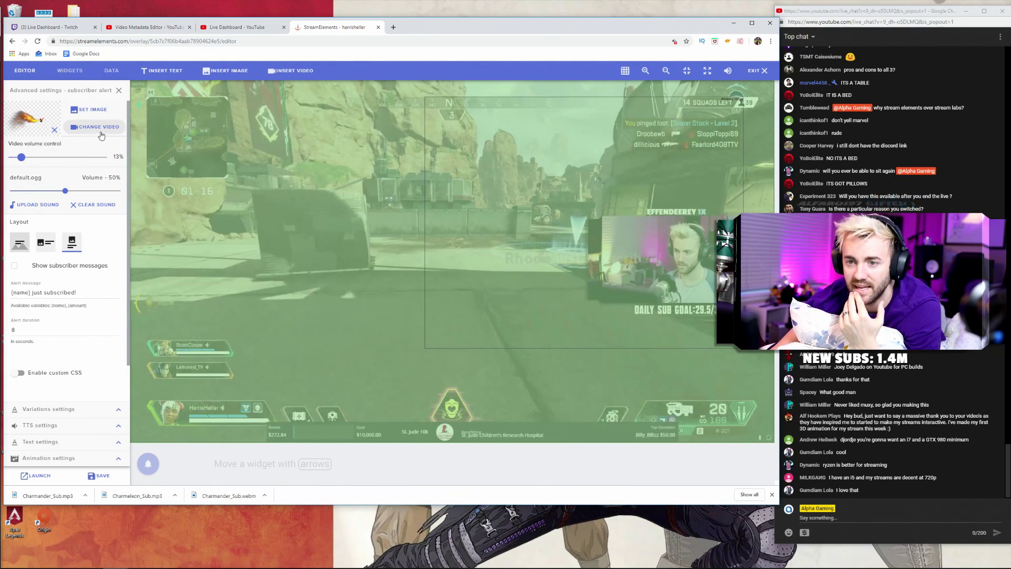
{"action": "left_click", "coordinate": [29, 207]}
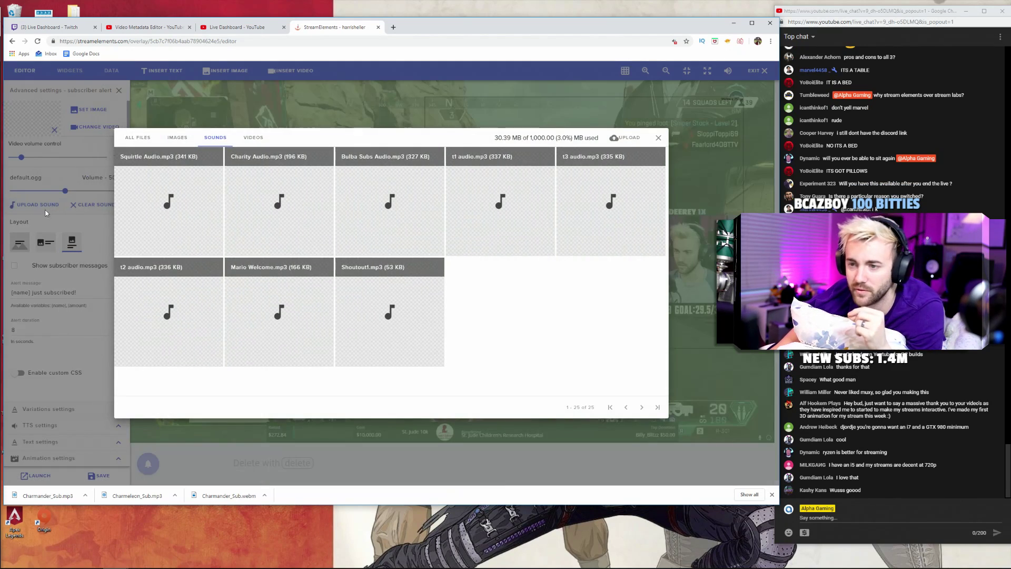
{"action": "mouse_move", "coordinate": [472, 201]}
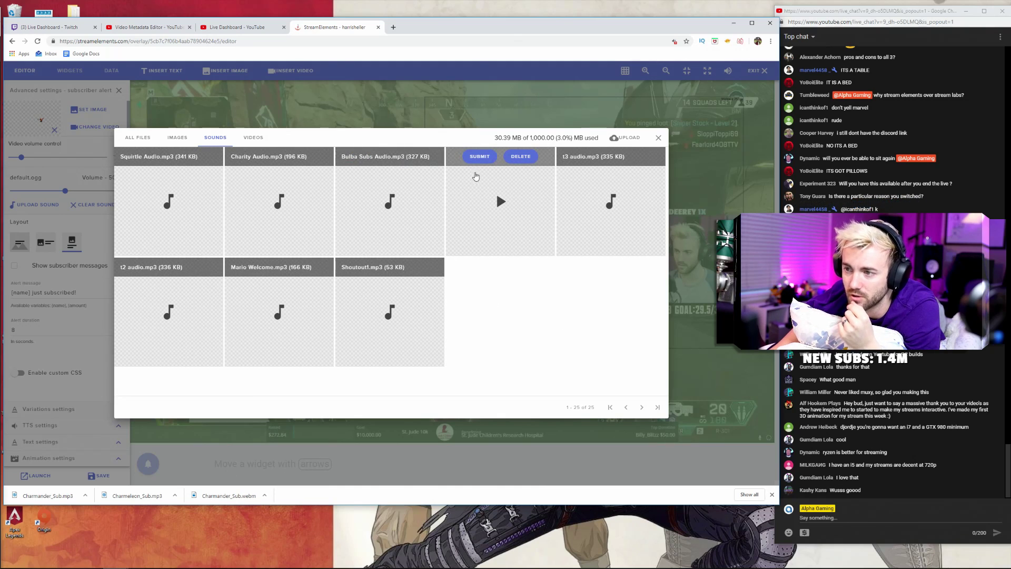
{"action": "left_click", "coordinate": [500, 203]}
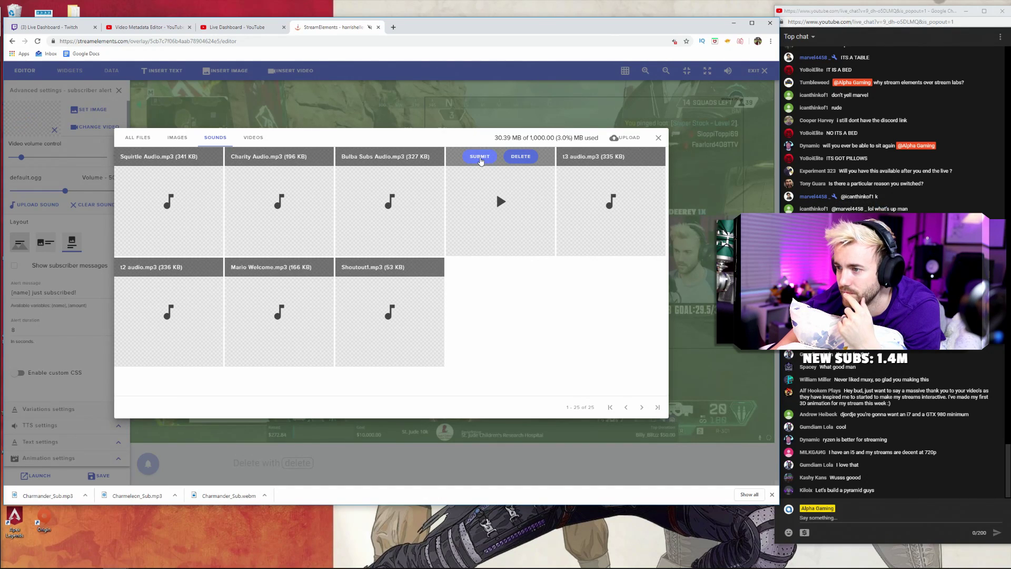
{"action": "left_click", "coordinate": [480, 158]}
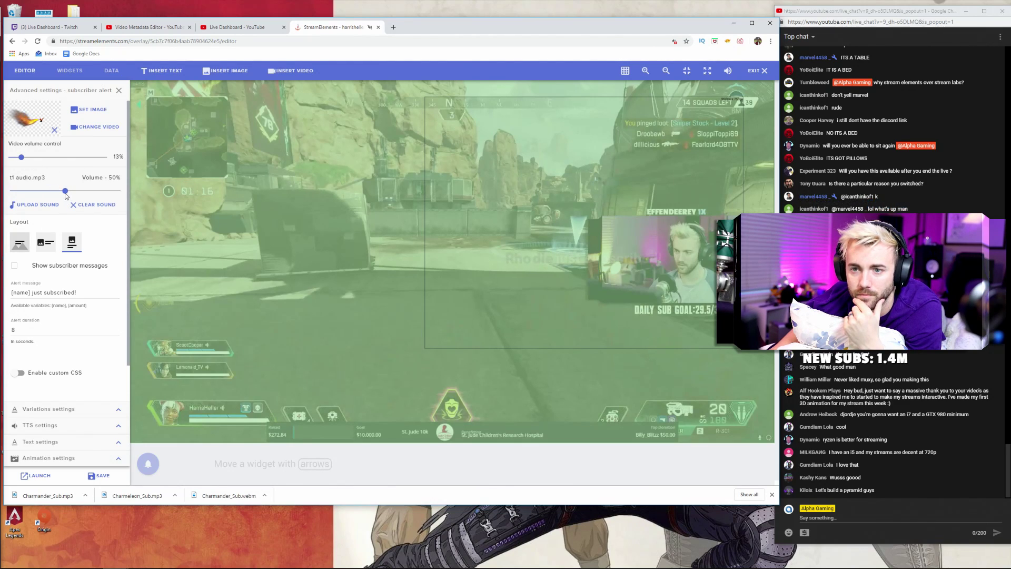
{"action": "left_click_drag", "start_coordinate": [66, 196], "coordinate": [25, 194]}
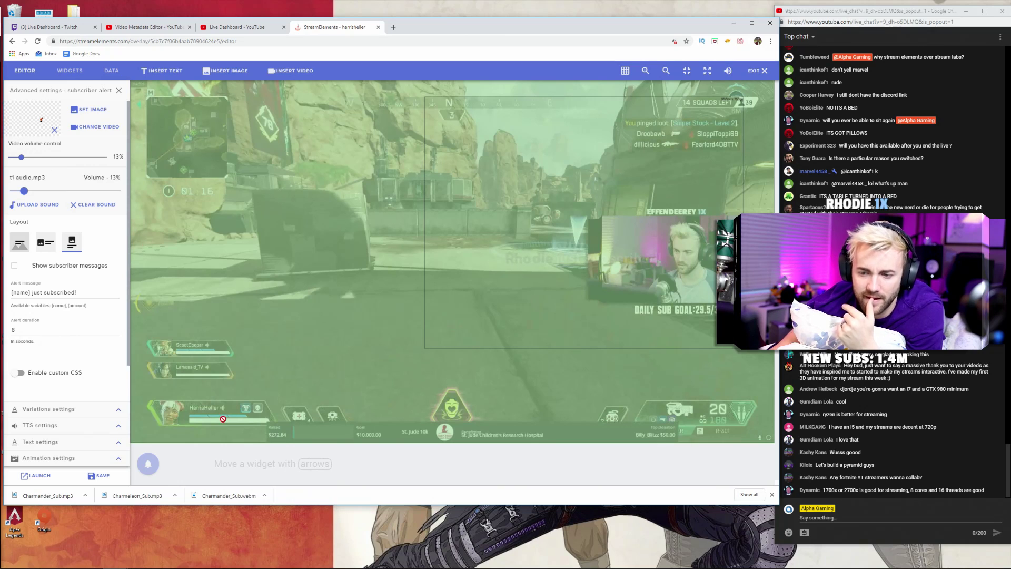
Emulate a subscriber event of 1 to test the alert with its new sound and volumes.
{"action": "mouse_move", "coordinate": [147, 463]}
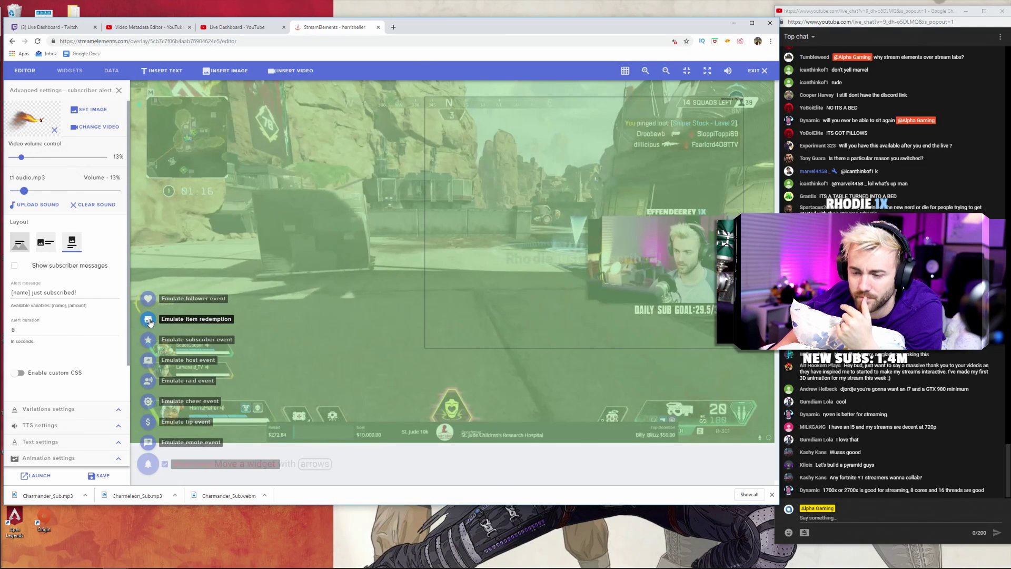
{"action": "mouse_move", "coordinate": [148, 341]}
{"action": "left_click", "coordinate": [245, 339]}
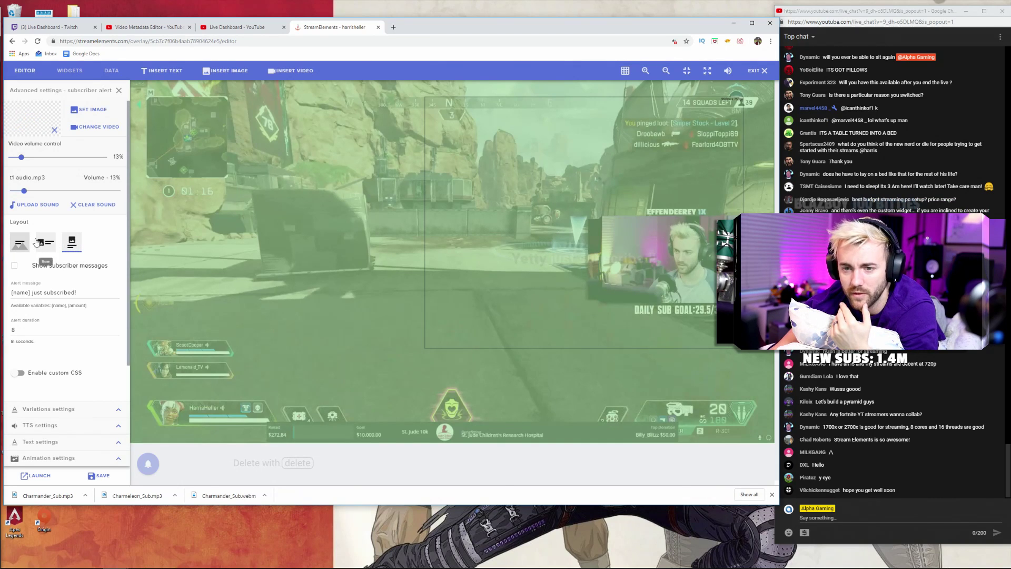
Switch the alert to the layout with text over the image, and set its enter and exit animations to None.
{"action": "left_click", "coordinate": [21, 247]}
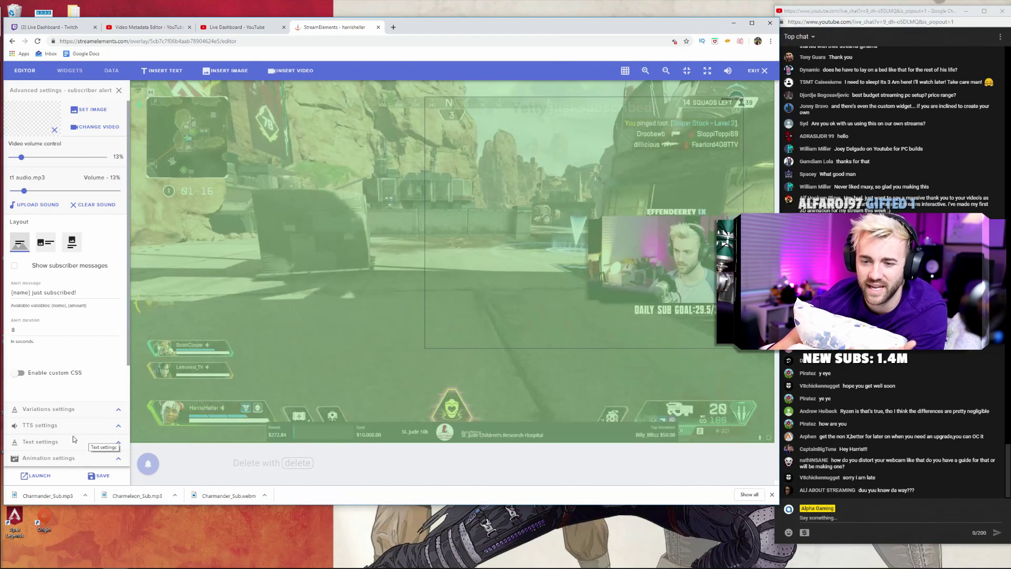
{"action": "left_click", "coordinate": [118, 458]}
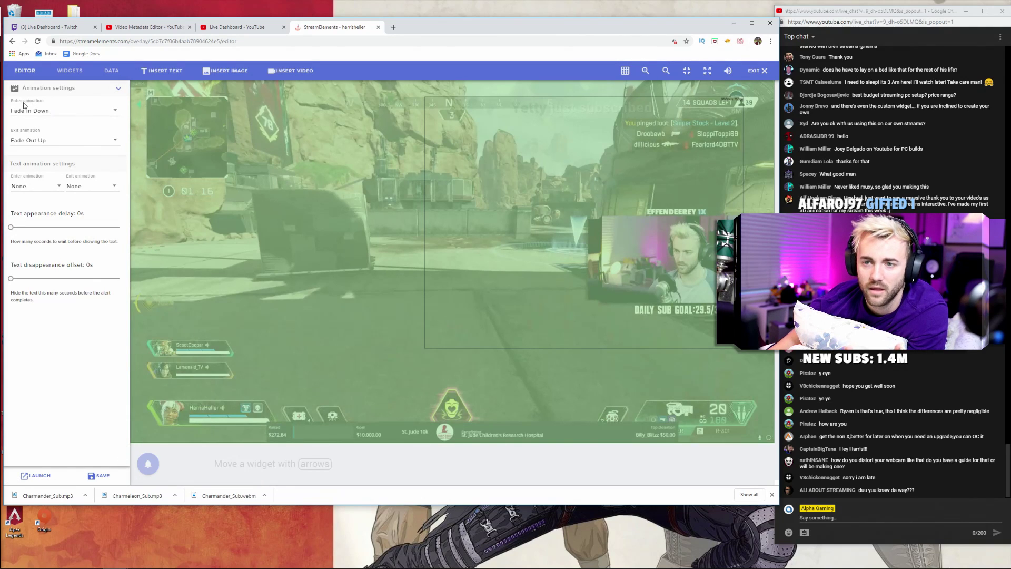
{"action": "left_click", "coordinate": [35, 116]}
{"action": "scroll", "coordinate": [38, 84], "scroll_direction": "up", "scroll_amount": 5}
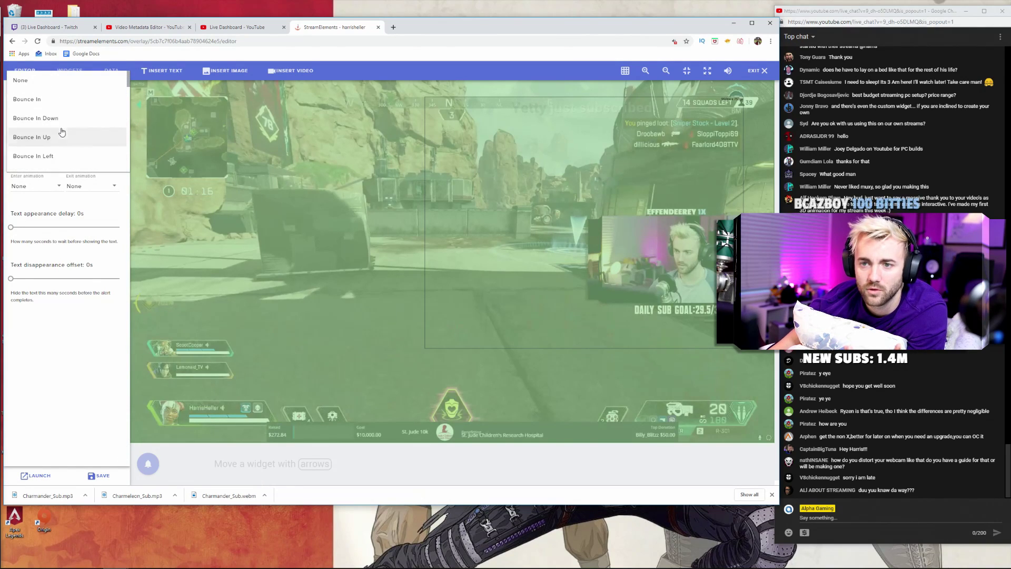
{"action": "left_click", "coordinate": [37, 79]}
{"action": "left_click", "coordinate": [84, 186]}
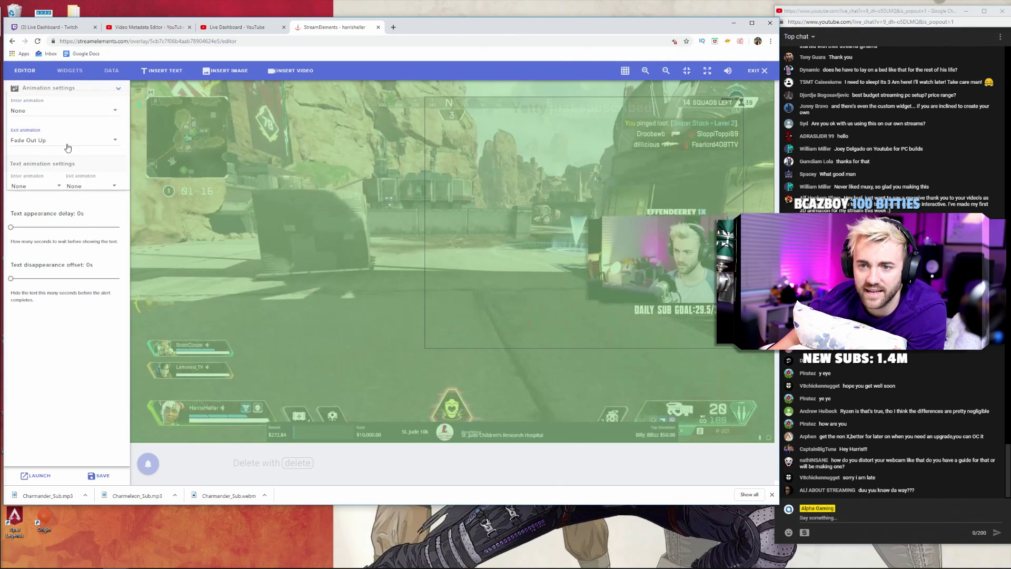
{"action": "left_click", "coordinate": [79, 98]}
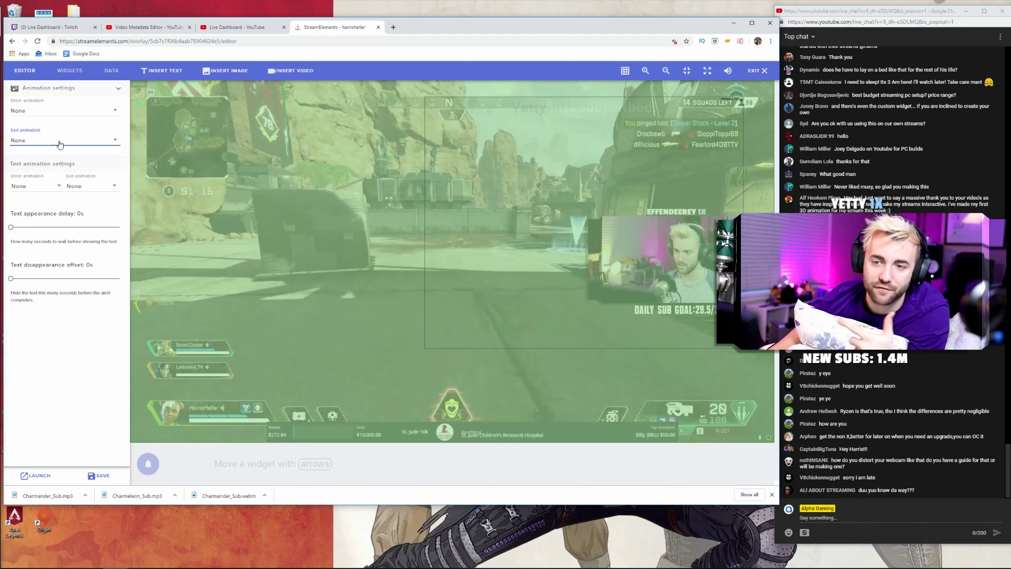
Look through the available enter animations, keep None selected, and close the alert's animation settings.
{"action": "left_click", "coordinate": [59, 142]}
{"action": "left_click", "coordinate": [39, 109]}
{"action": "left_click", "coordinate": [39, 109]}
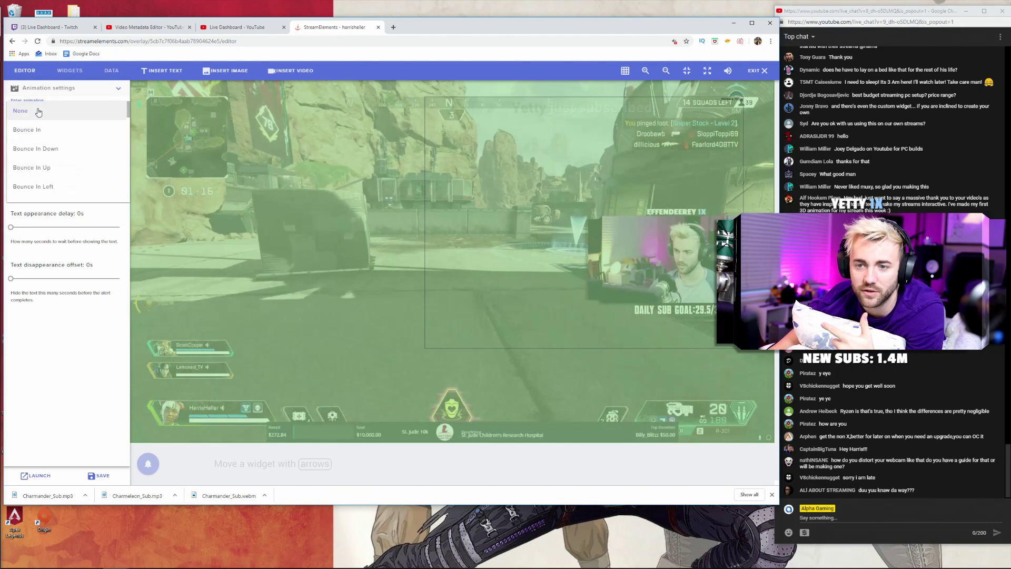
{"action": "scroll", "coordinate": [45, 158], "scroll_direction": "down", "scroll_amount": 3}
{"action": "scroll", "coordinate": [45, 158], "scroll_direction": "up", "scroll_amount": 5}
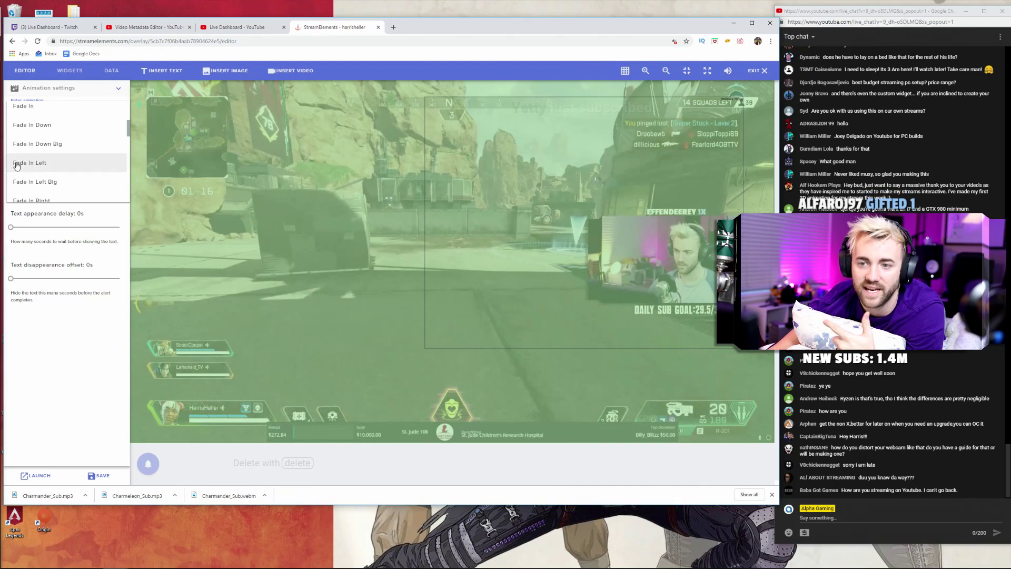
{"action": "left_click", "coordinate": [50, 109]}
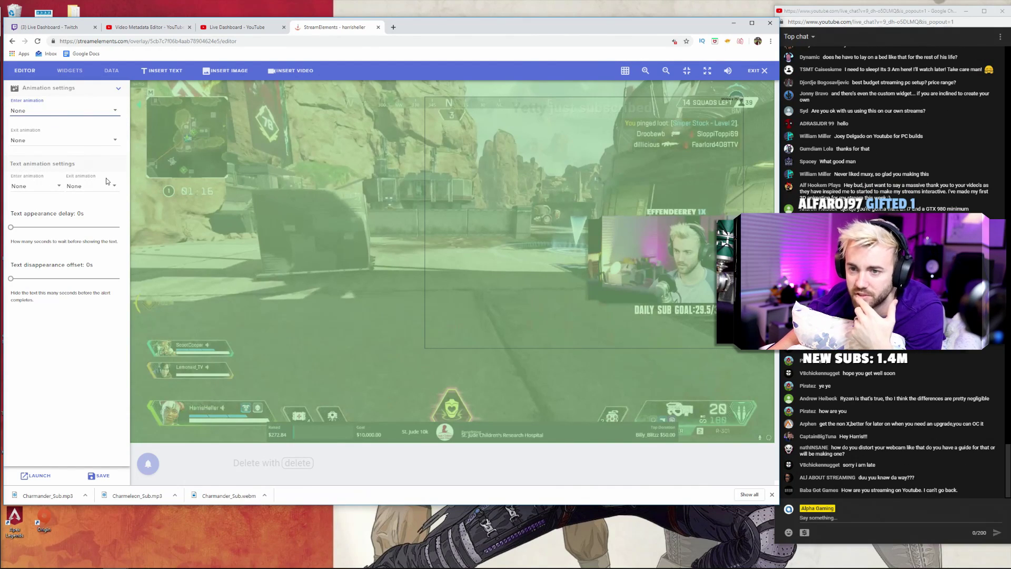
{"action": "left_click", "coordinate": [116, 91]}
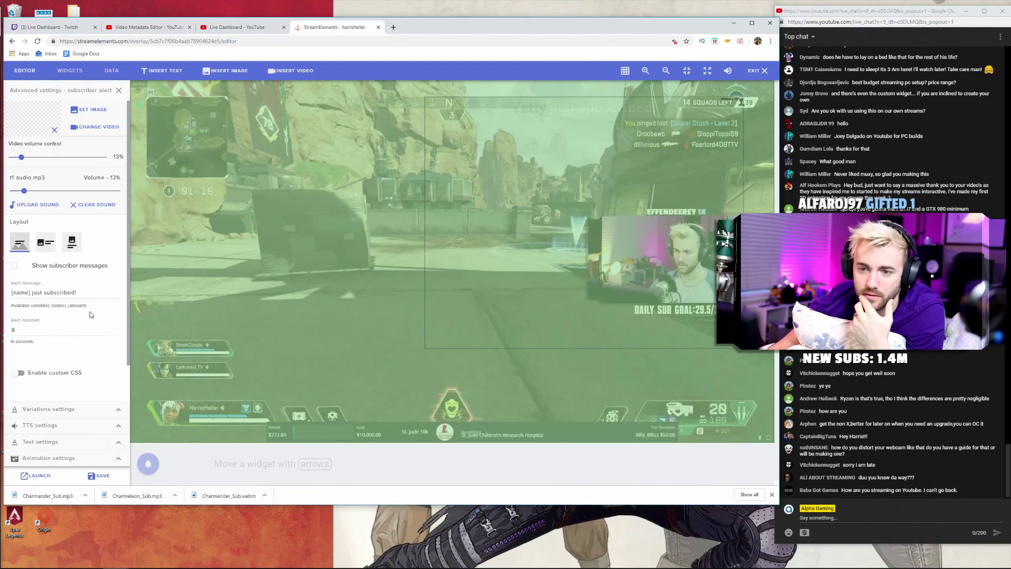
Emulate a subscriber event of 1 and shift the alert box slightly left and down so Charmander sits on the reference webcam's corner.
{"action": "mouse_move", "coordinate": [148, 464]}
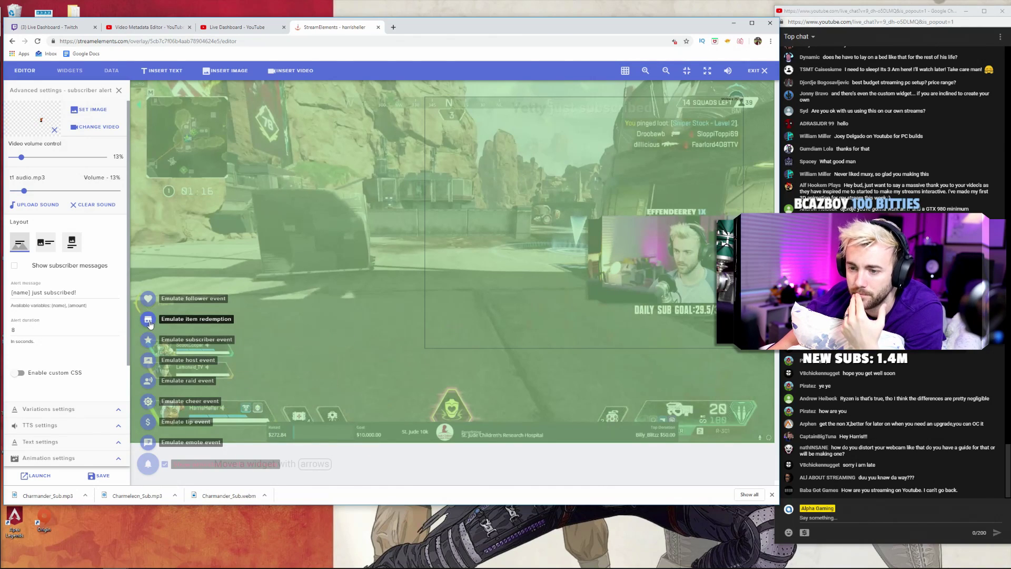
{"action": "mouse_move", "coordinate": [148, 339]}
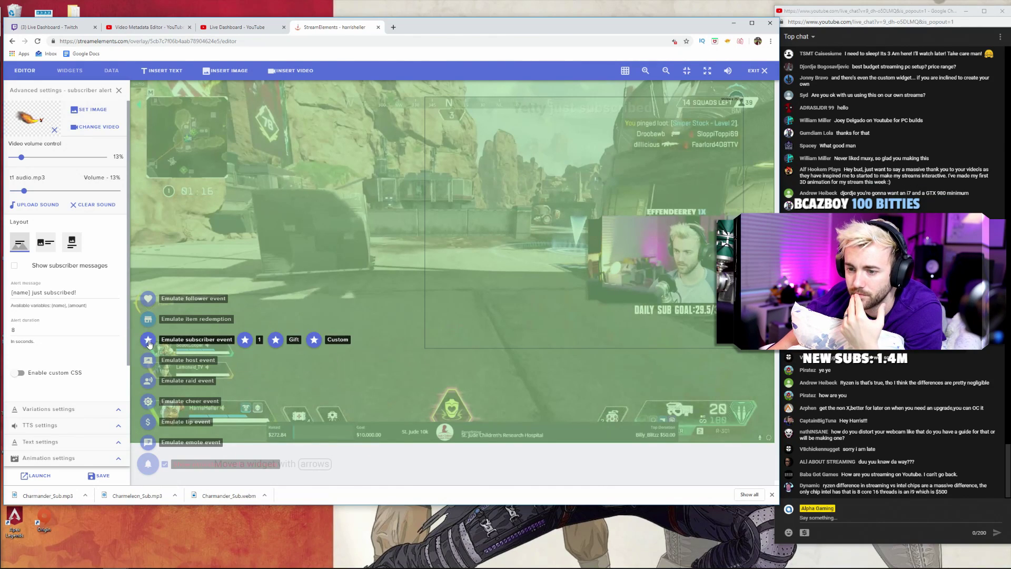
{"action": "left_click", "coordinate": [245, 339]}
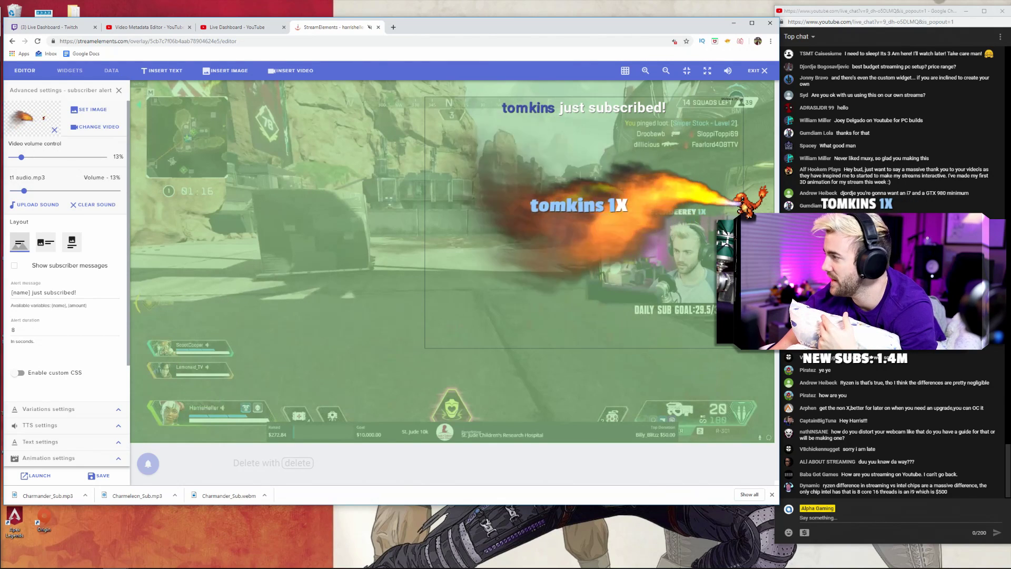
{"action": "left_click_drag", "start_coordinate": [635, 199], "coordinate": [607, 212]}
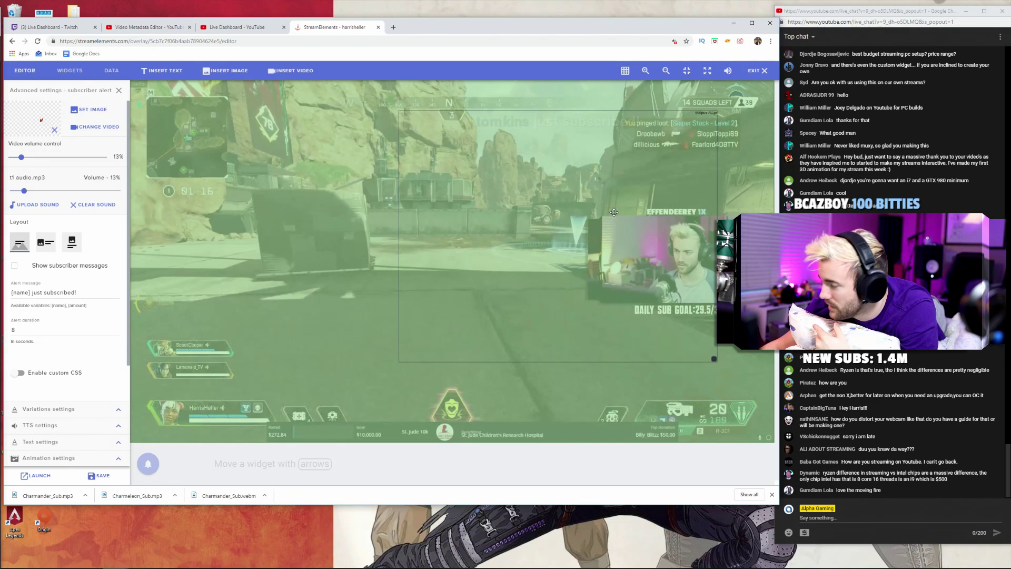
Emulate subscriber events of 1 to check the repositioned alert against the webcam frame.
{"action": "mouse_move", "coordinate": [148, 463]}
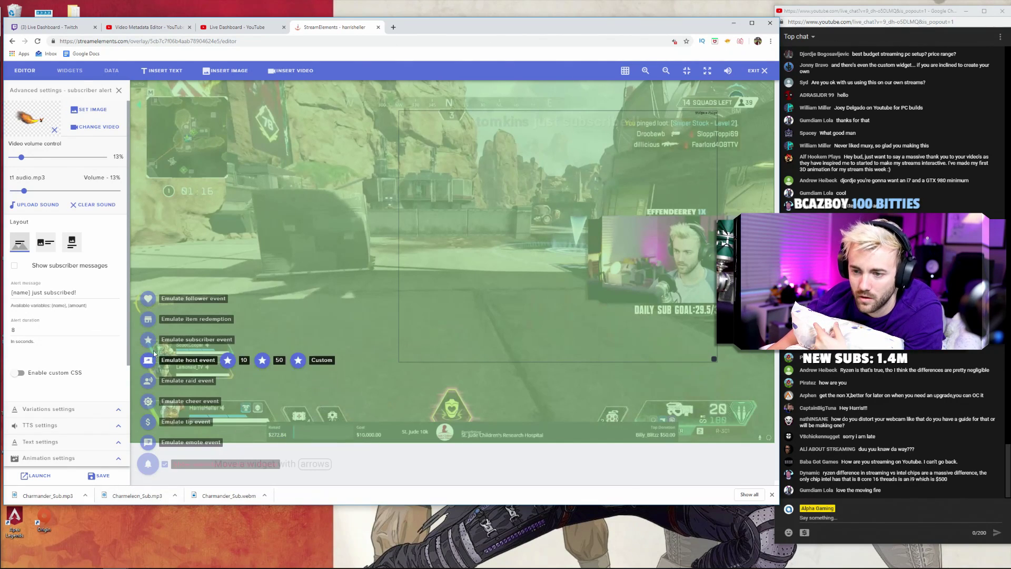
{"action": "mouse_move", "coordinate": [148, 339]}
{"action": "left_click", "coordinate": [245, 339]}
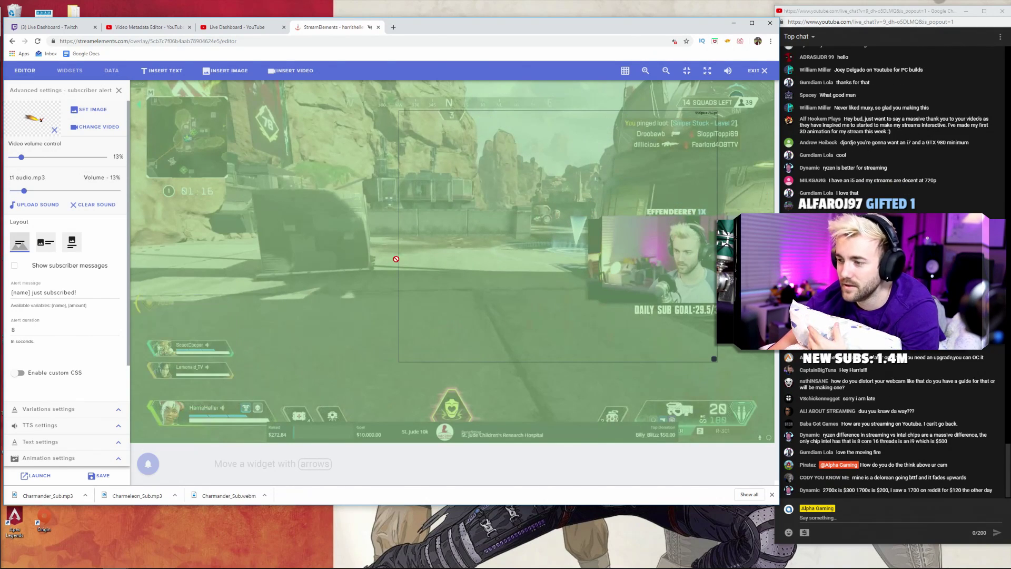
{"action": "mouse_move", "coordinate": [148, 463]}
{"action": "mouse_move", "coordinate": [195, 339]}
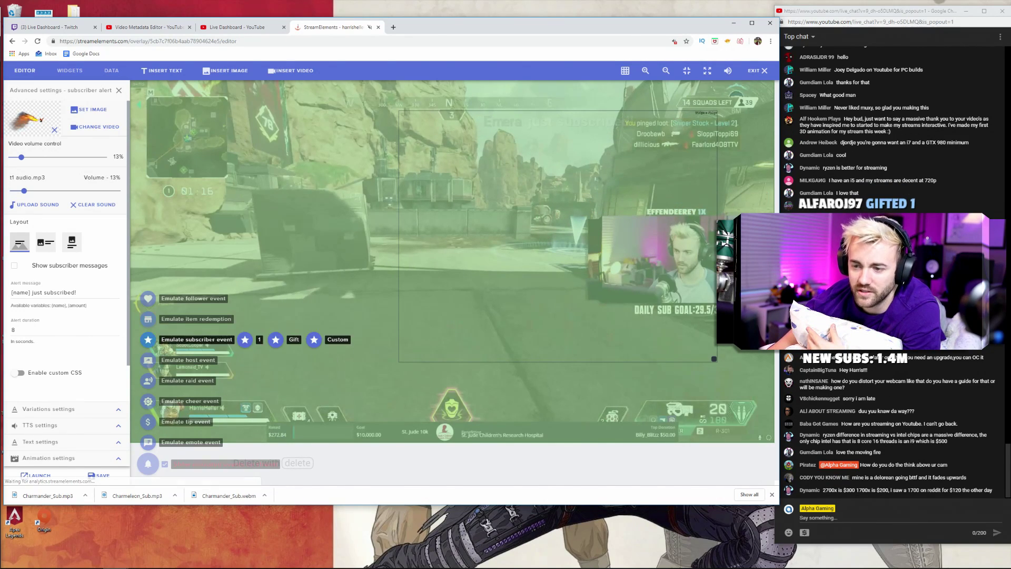
{"action": "left_click", "coordinate": [246, 340]}
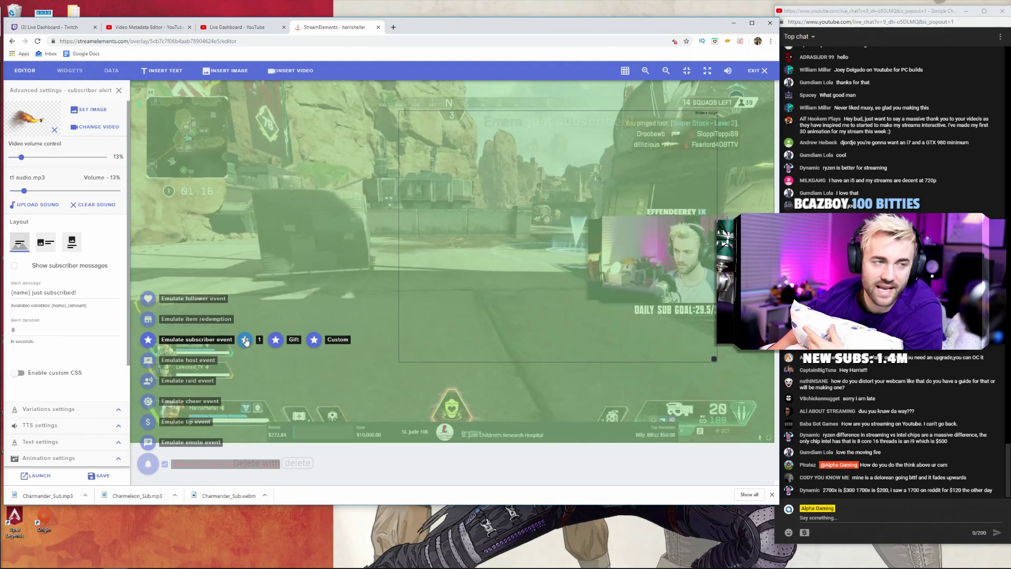
{"action": "left_click", "coordinate": [247, 340]}
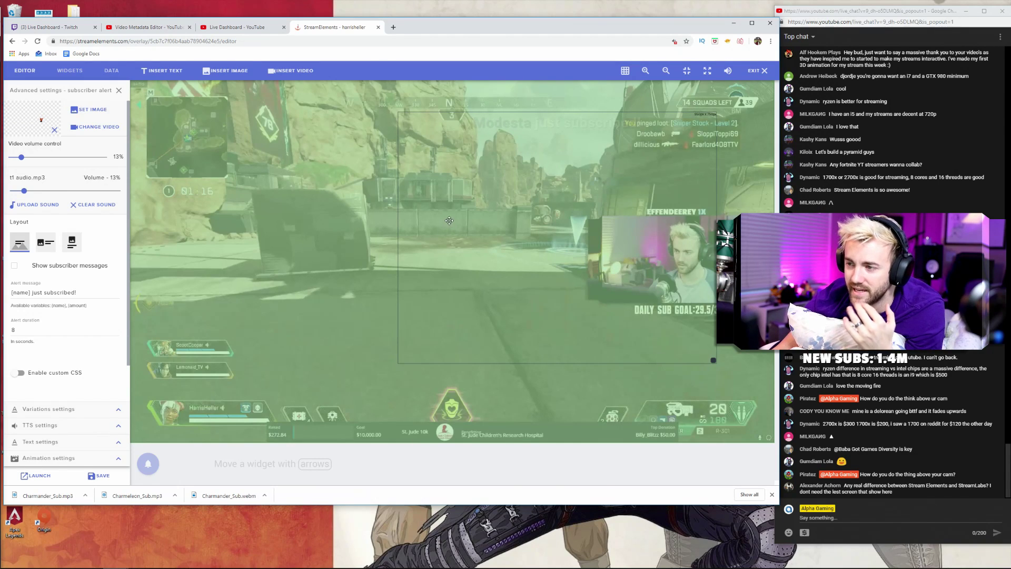
Replace the wording after the name variable so the alert message reads {name} {amount}X.
{"action": "left_click_drag", "start_coordinate": [78, 292], "coordinate": [32, 293]}
{"action": "left_click", "coordinate": [86, 293]}
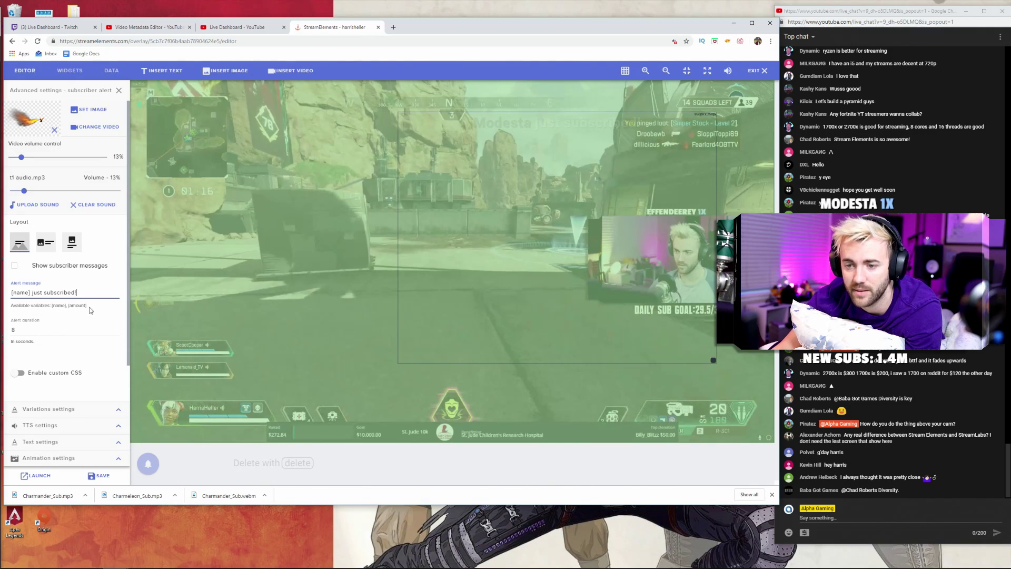
{"action": "left_click_drag", "start_coordinate": [84, 296], "coordinate": [33, 295]}
{"action": "type", "text": "[amount"}
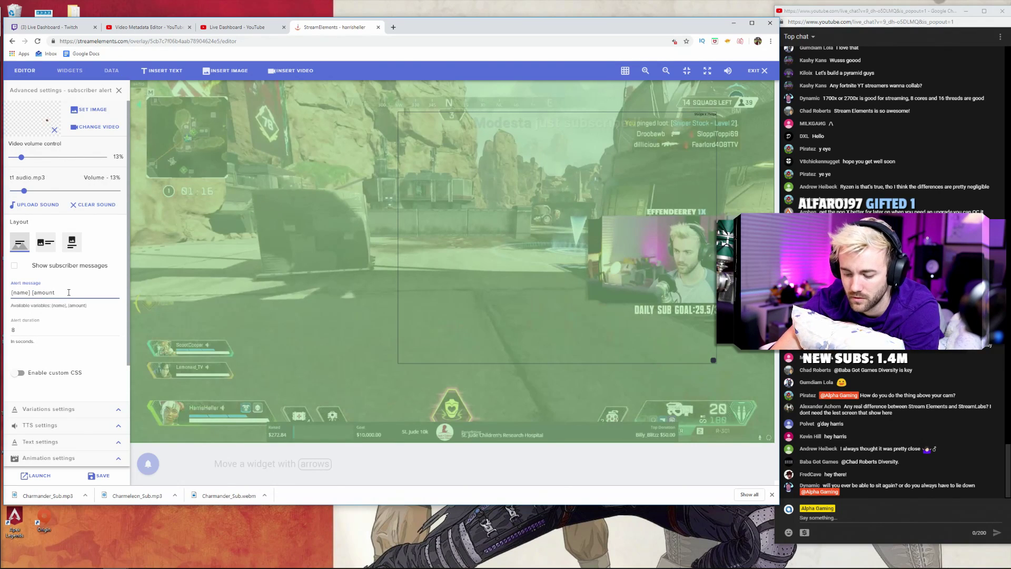
{"action": "type", "text": "]X"}
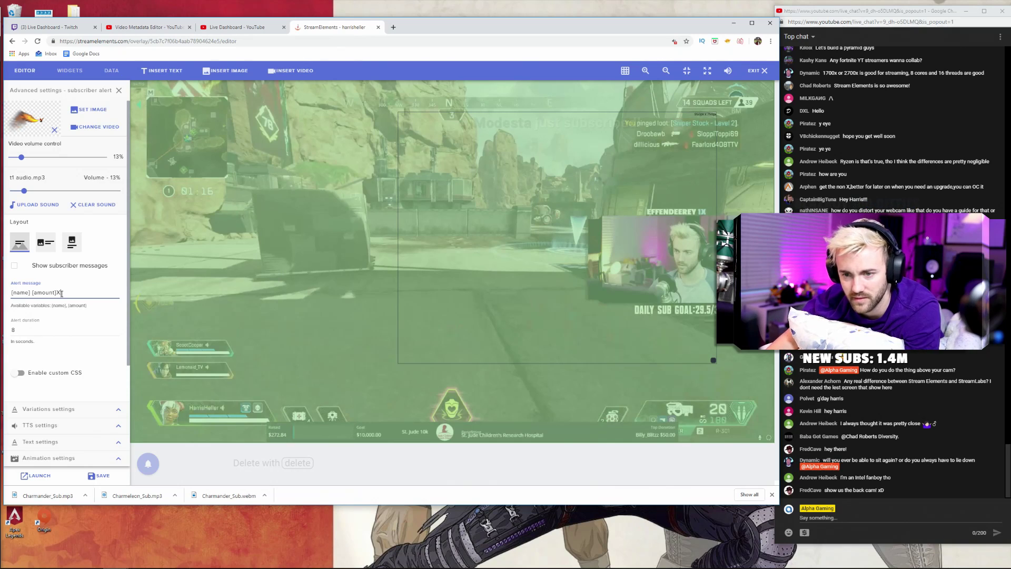
Test the new message with an emulated subscriber event of 1, and set the alert's video volume to 15%.
{"action": "mouse_move", "coordinate": [148, 463]}
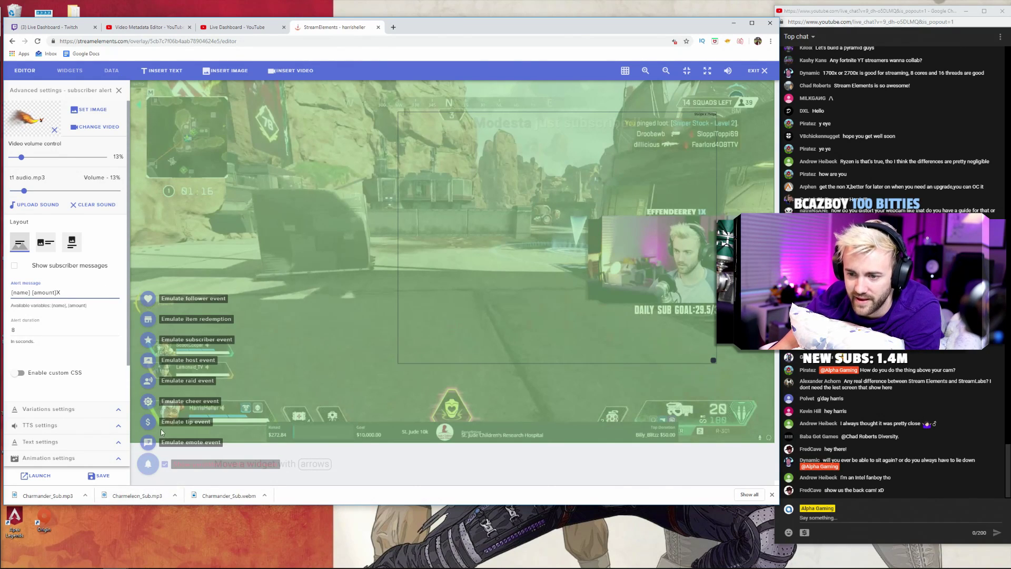
{"action": "mouse_move", "coordinate": [151, 343]}
{"action": "left_click", "coordinate": [245, 340]}
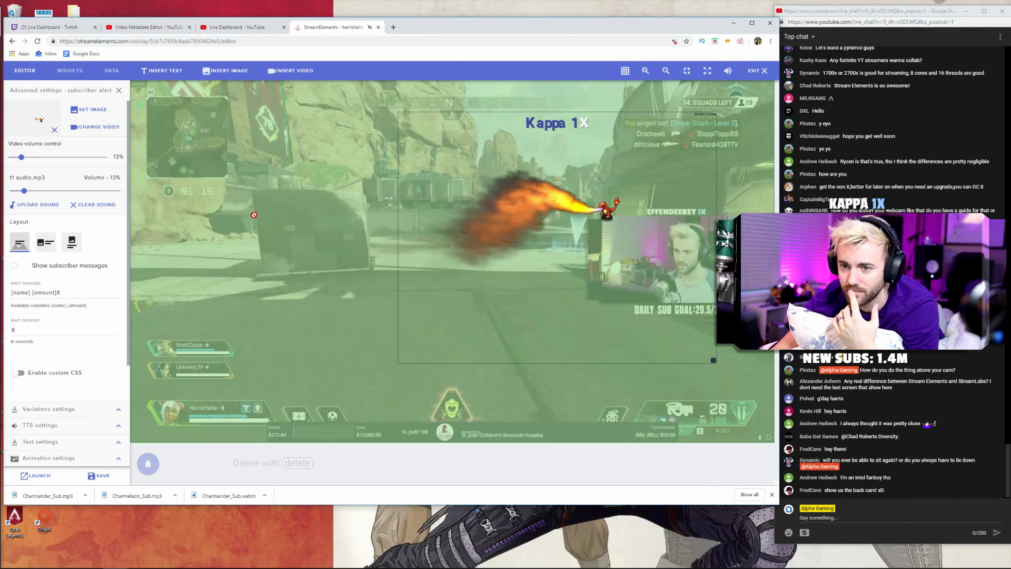
{"action": "mouse_move", "coordinate": [24, 158]}
{"action": "left_mouse_down"}
{"action": "mouse_move", "coordinate": [108, 158]}
{"action": "mouse_move", "coordinate": [26, 164]}
{"action": "left_mouse_up"}
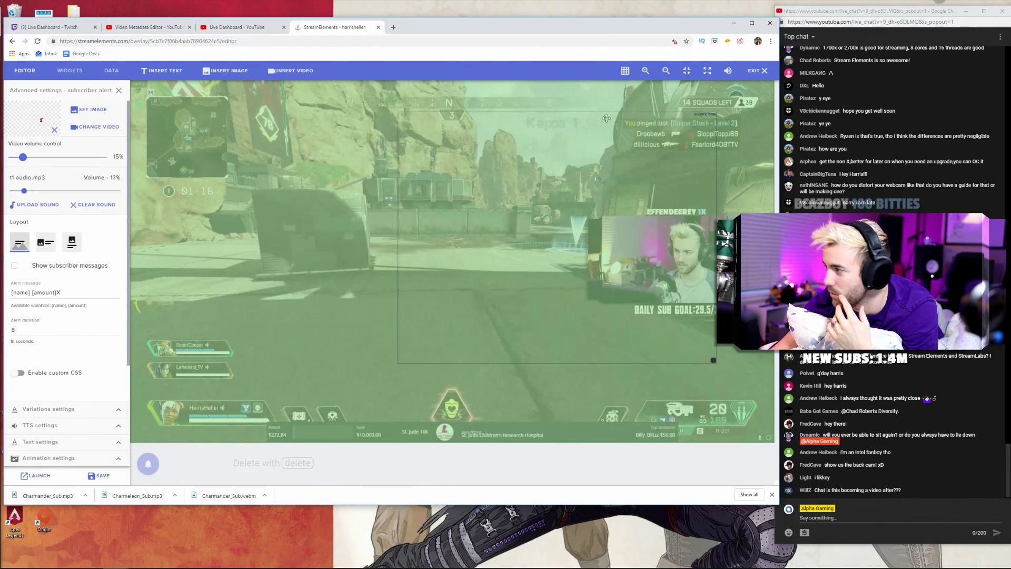
Open the alert's text settings and emulate a subscriber event of 1 to check where the text sits over the video.
{"action": "left_click", "coordinate": [119, 445]}
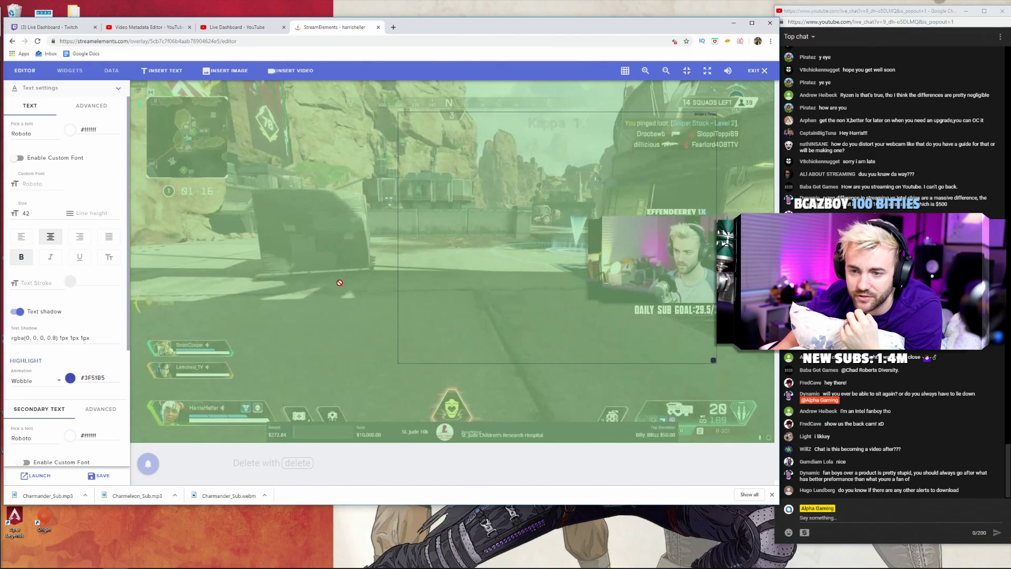
{"action": "mouse_move", "coordinate": [149, 464]}
{"action": "mouse_move", "coordinate": [151, 342]}
{"action": "left_click", "coordinate": [246, 341]}
{"action": "mouse_move", "coordinate": [277, 377]}
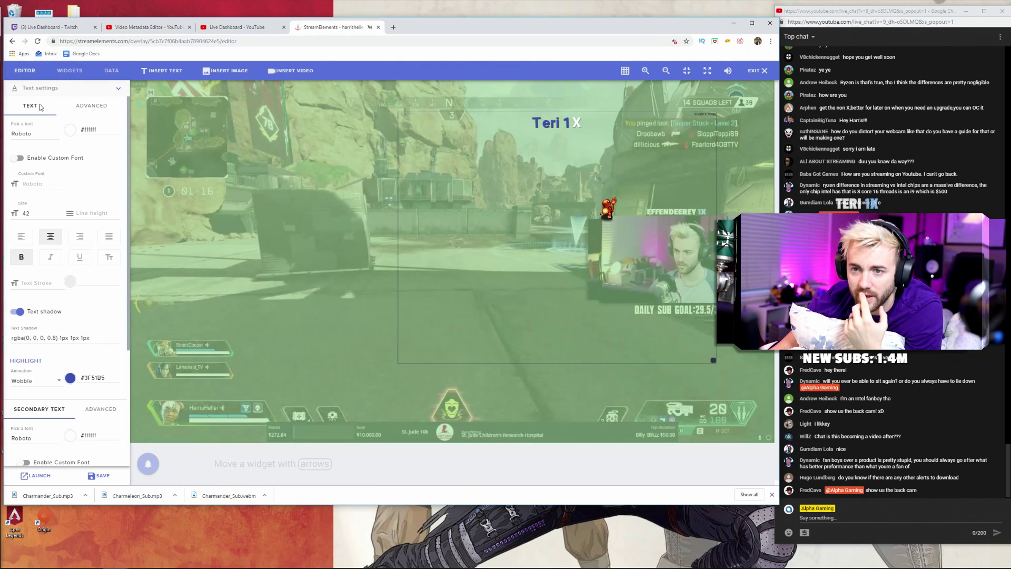
Set the alert text's top margin to 260 and right margin to 500, and test them with an emulated subscriber event of 1.
{"action": "left_click", "coordinate": [93, 106]}
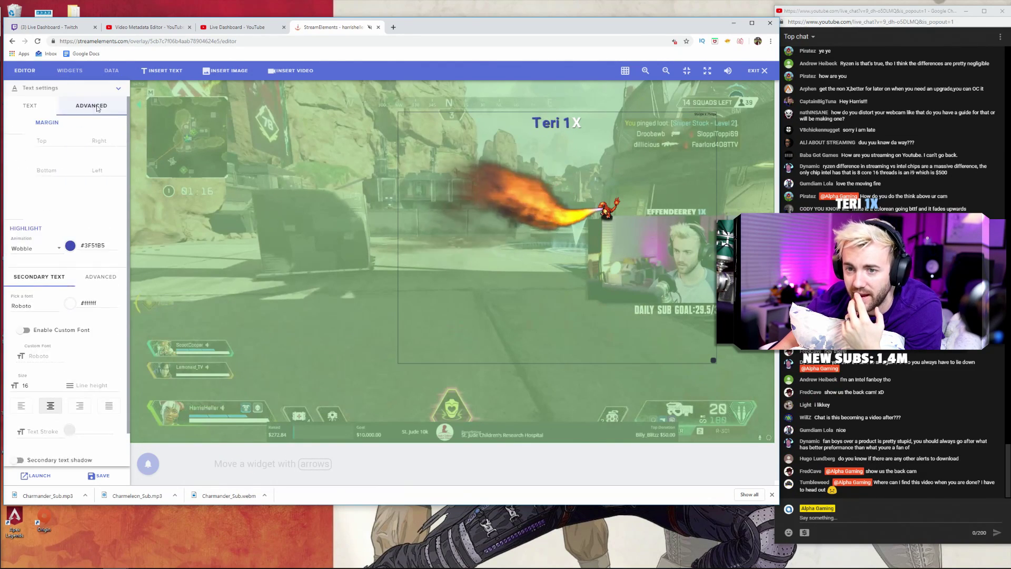
{"action": "left_click", "coordinate": [28, 142]}
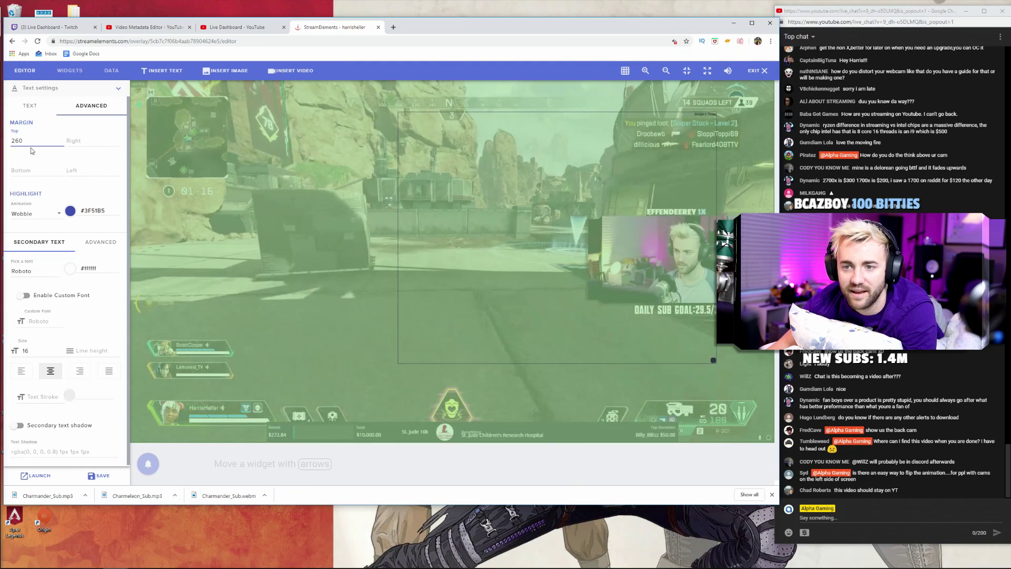
{"action": "left_click", "coordinate": [83, 142]}
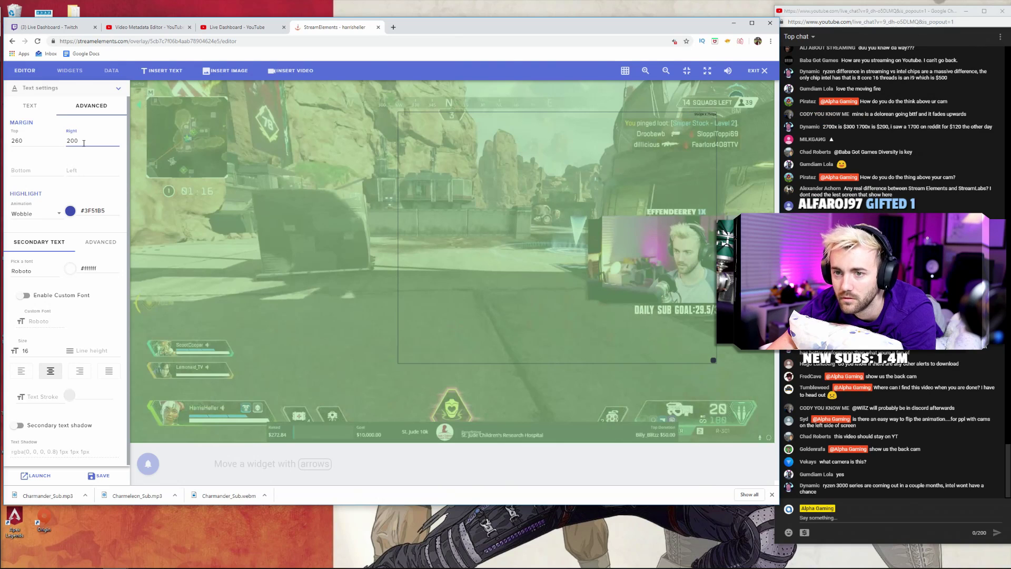
{"action": "key", "text": "BackSpace"}
{"action": "type", "text": "3"}
{"action": "key", "text": "BackSpace"}
{"action": "type", "text": "4"}
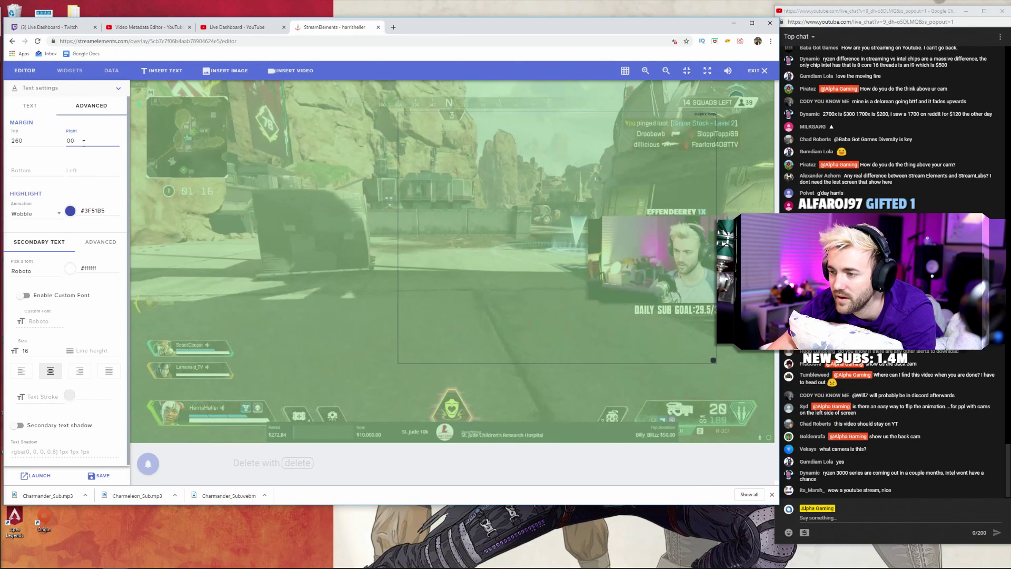
{"action": "type", "text": "5"}
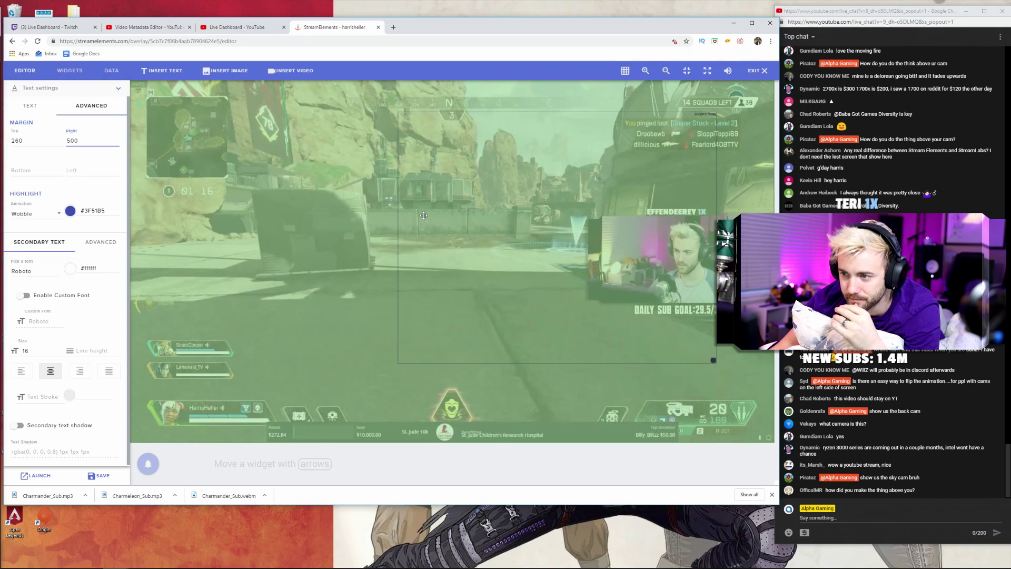
{"action": "mouse_move", "coordinate": [148, 464]}
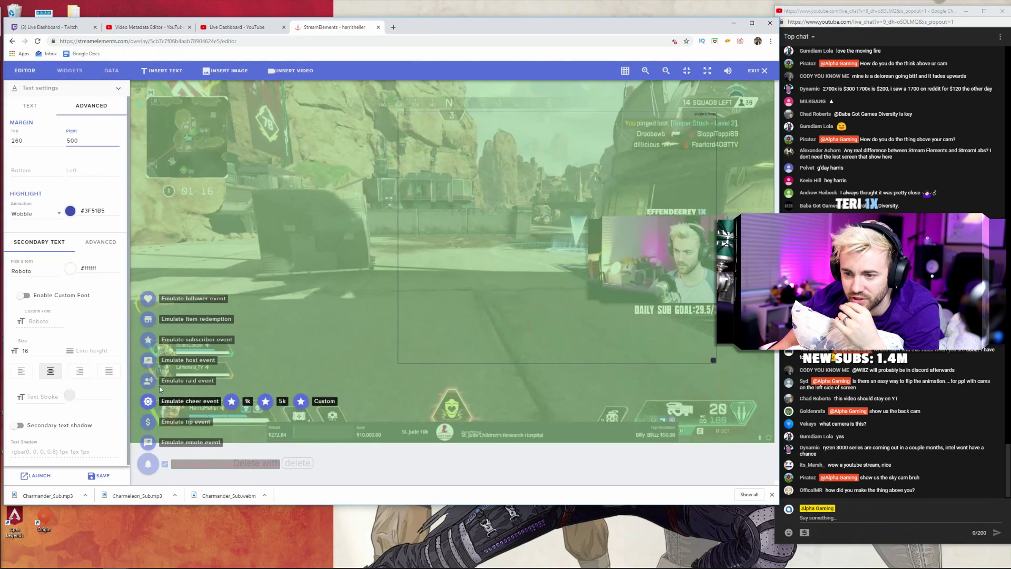
{"action": "left_click", "coordinate": [244, 341]}
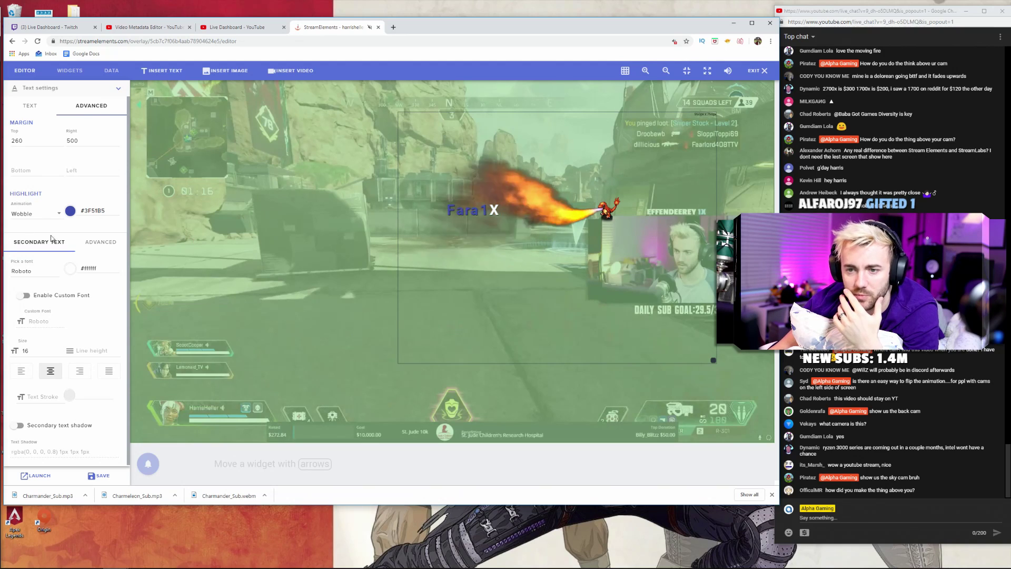
Set the alert text's right margin to 400 and emulate a subscriber event of 1 to check its placement.
{"action": "left_click", "coordinate": [69, 141]}
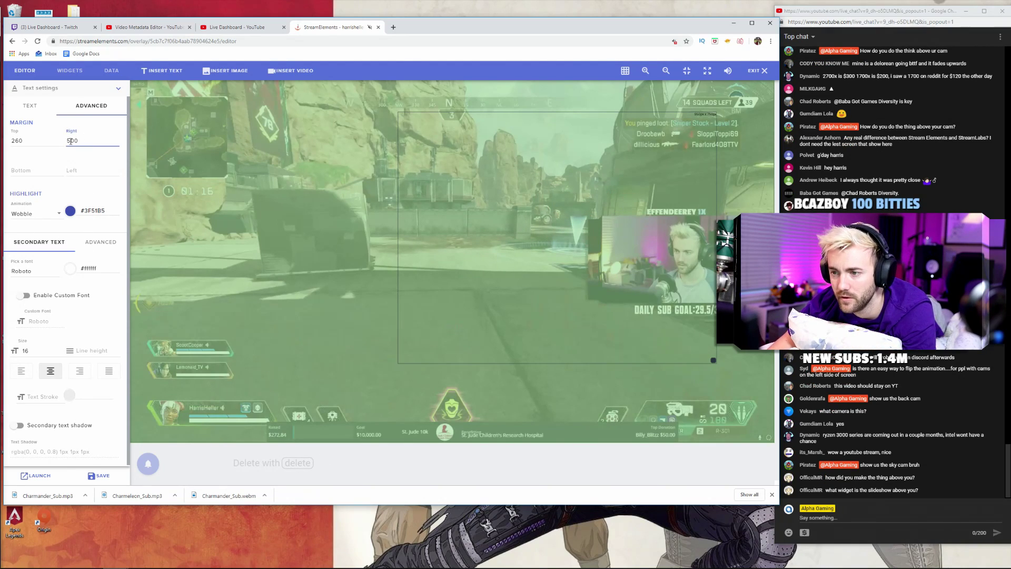
{"action": "mouse_move", "coordinate": [244, 341]}
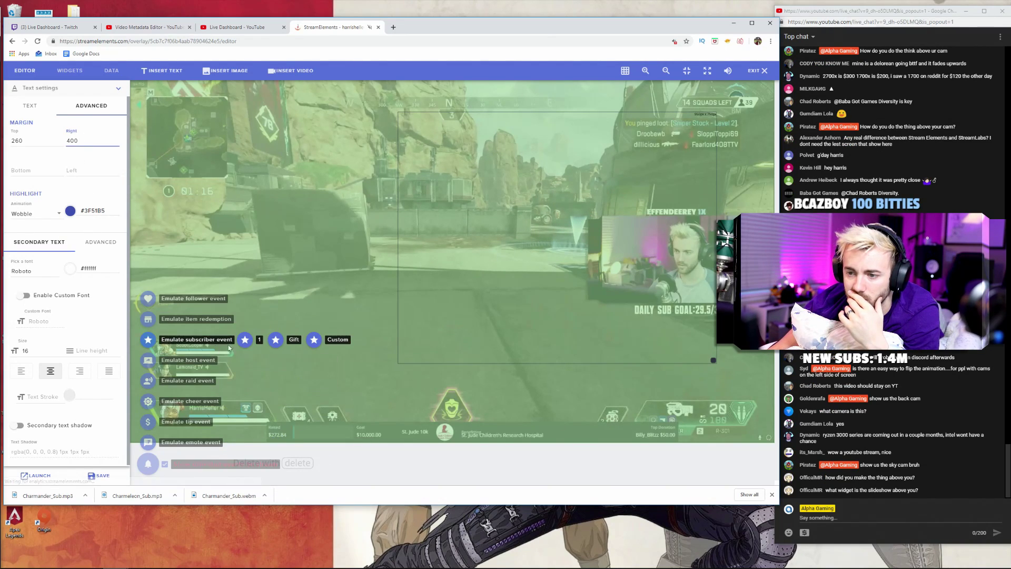
{"action": "left_click", "coordinate": [245, 340]}
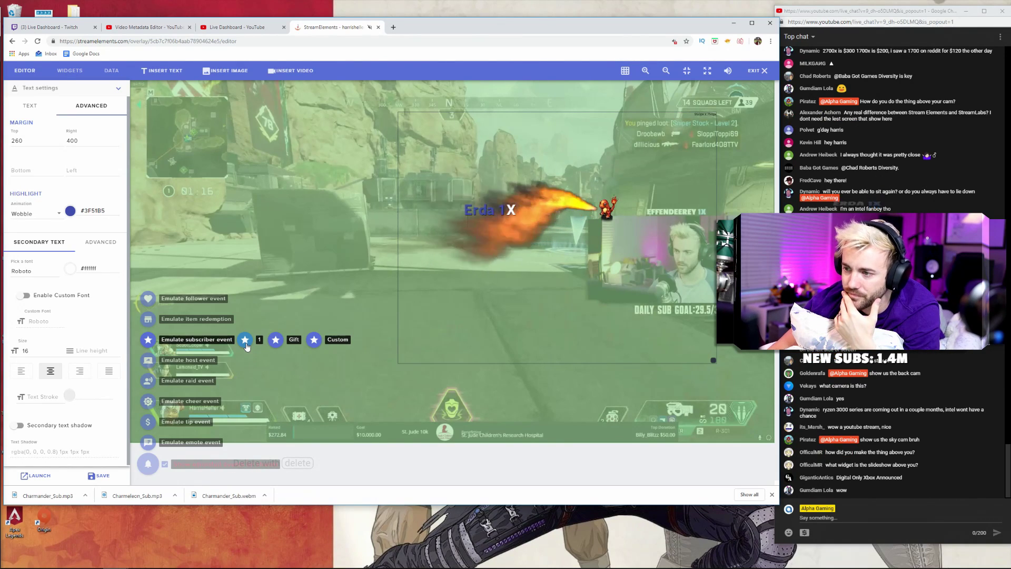
Set the alert text's right margin to 300 and test it with an emulated subscriber event of 1.
{"action": "left_click", "coordinate": [70, 139]}
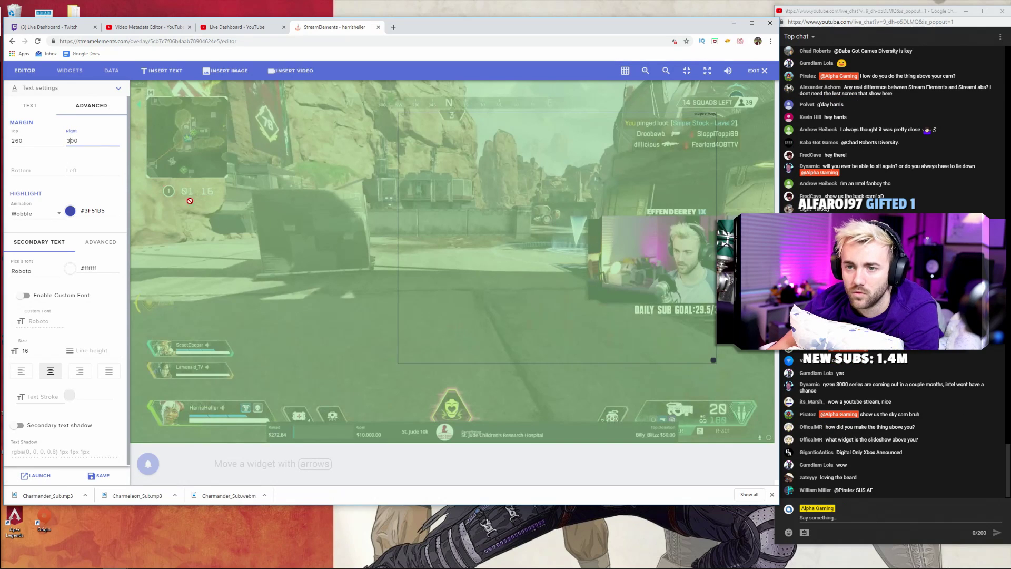
{"action": "mouse_move", "coordinate": [153, 467]}
{"action": "left_click", "coordinate": [241, 340]}
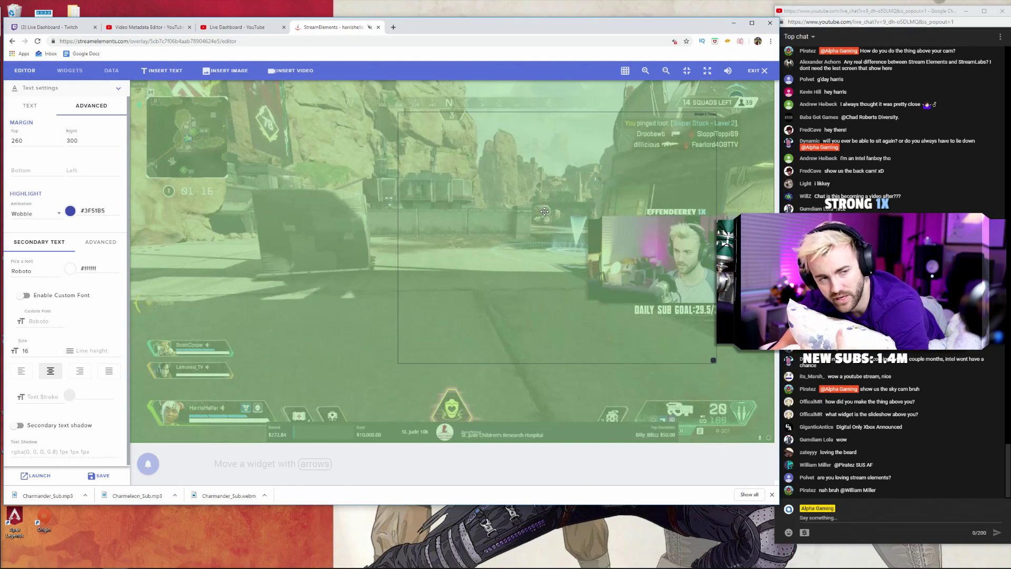
Change the alert text's font to Passion One.
{"action": "left_click", "coordinate": [31, 108]}
{"action": "left_click", "coordinate": [34, 141]}
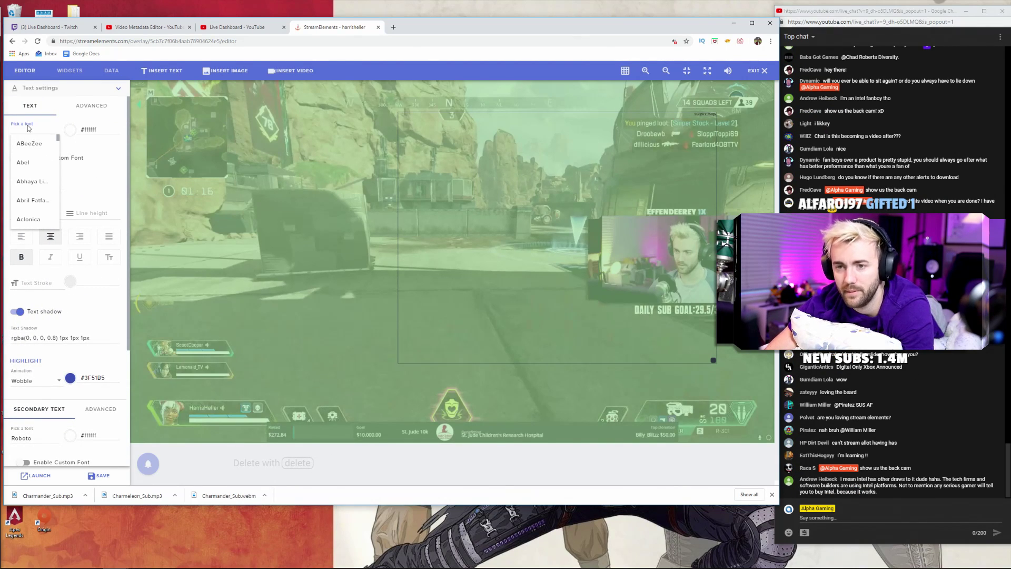
{"action": "type", "text": "passion"}
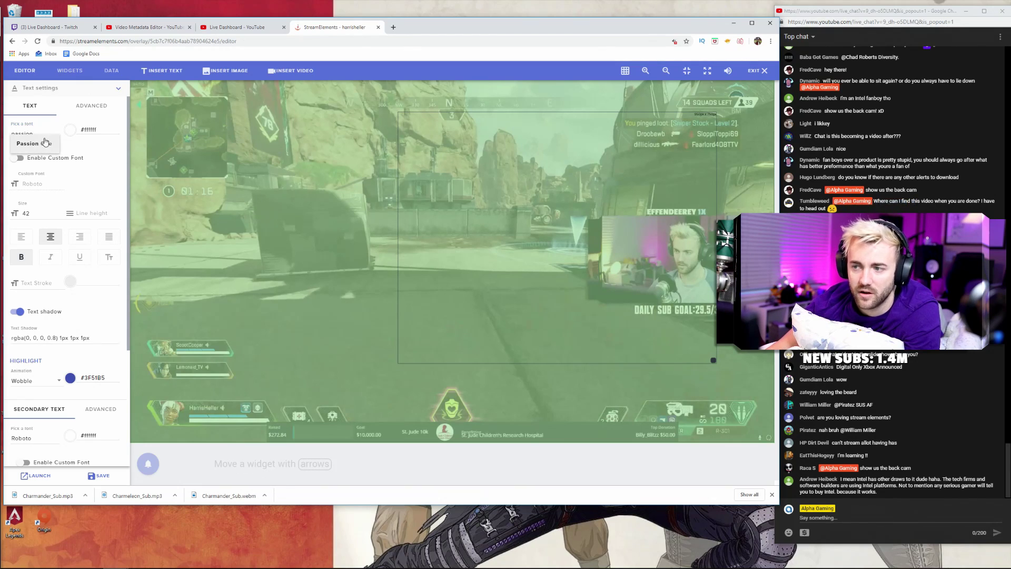
{"action": "left_click", "coordinate": [44, 143]}
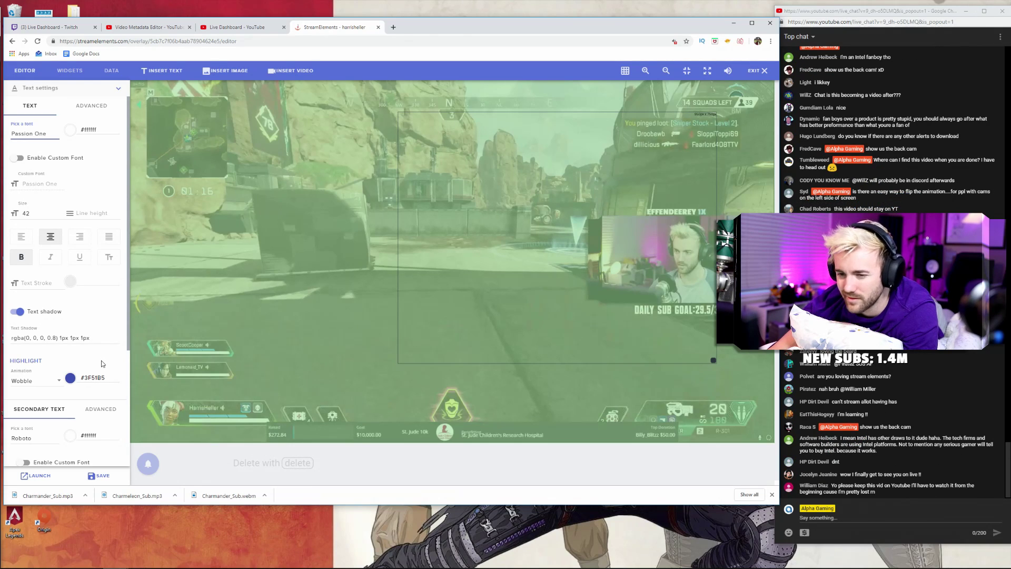
Set the alert text's highlight color to a light blue and test it with an emulated subscriber event of 1.
{"action": "left_click", "coordinate": [74, 380]}
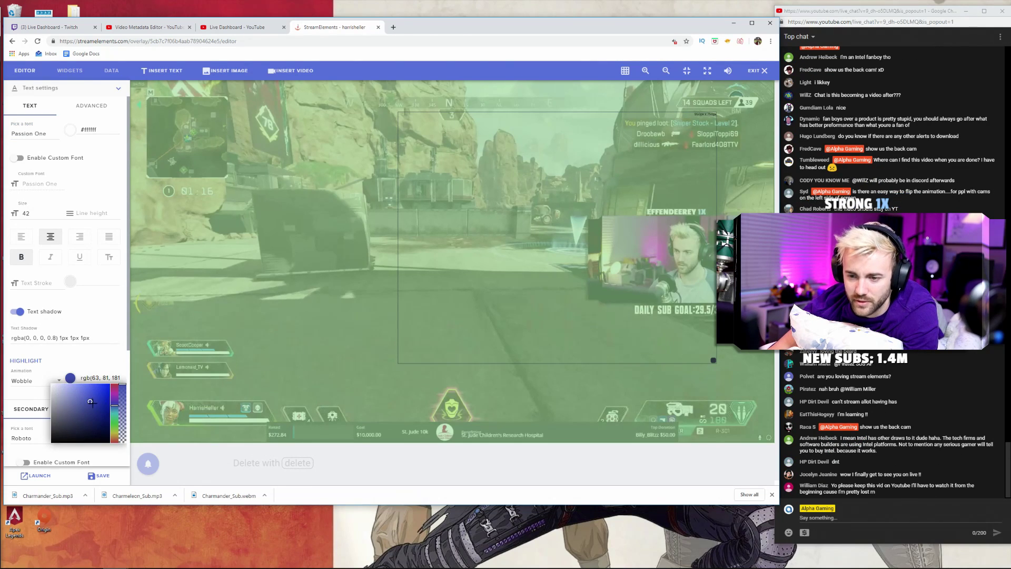
{"action": "left_click_drag", "start_coordinate": [115, 410], "coordinate": [84, 387]}
{"action": "left_click", "coordinate": [104, 357]}
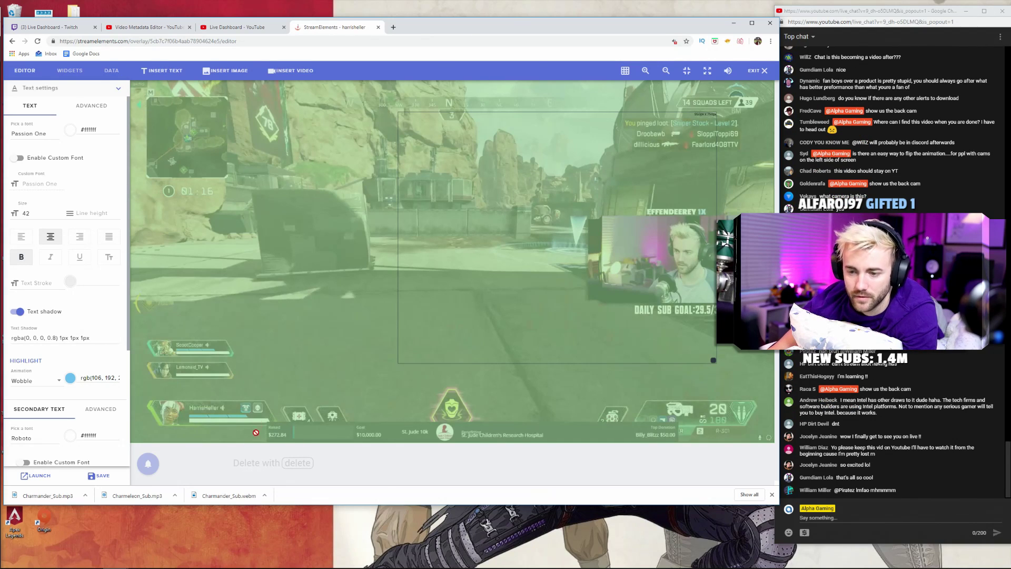
{"action": "mouse_move", "coordinate": [148, 463]}
{"action": "mouse_move", "coordinate": [154, 343]}
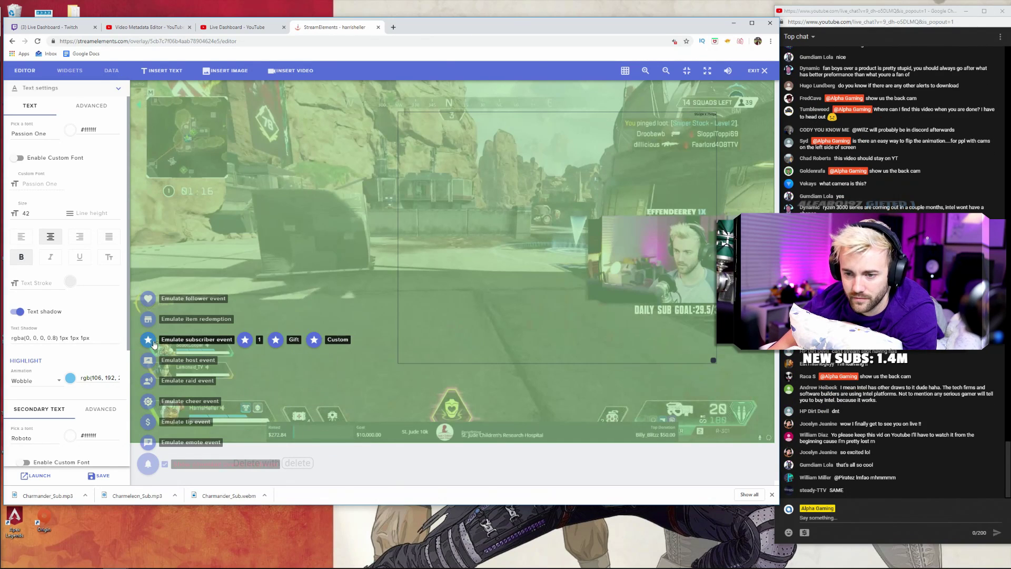
{"action": "left_click", "coordinate": [245, 340]}
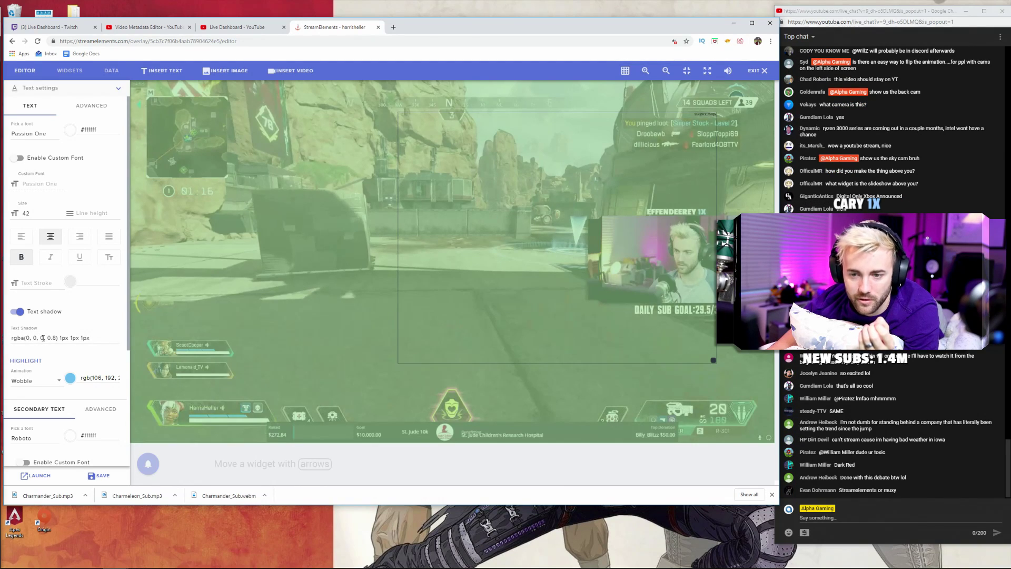
Set the alert text shadow's color values to rgba(2, 2, 1, 0.8) and emulate a subscriber event of 1.
{"action": "left_click", "coordinate": [28, 338]}
{"action": "key", "text": "BackSpace"}
{"action": "type", "text": "2"}
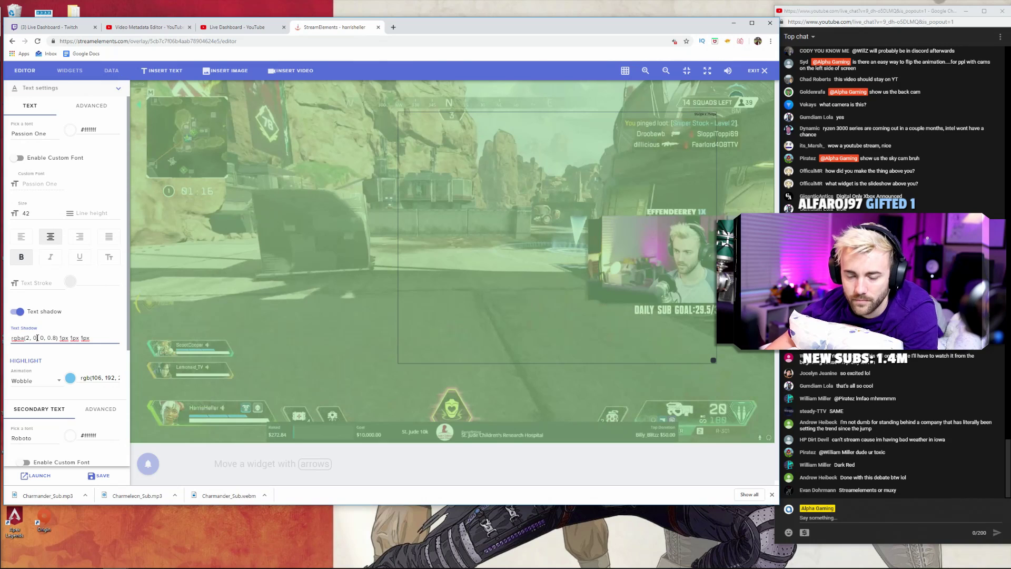
{"action": "key", "text": "BackSpace"}
{"action": "type", "text": "2"}
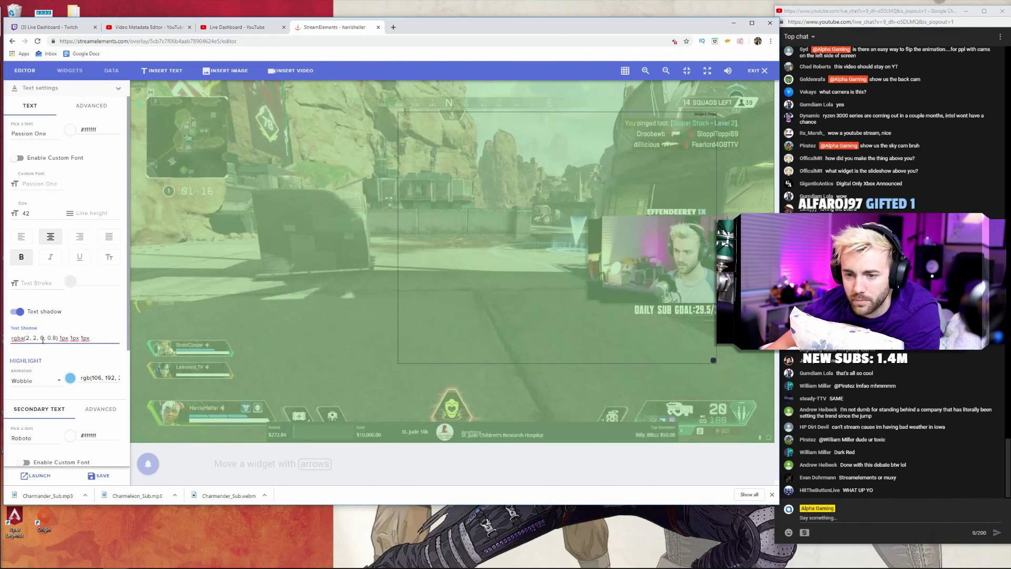
{"action": "key", "text": "BackSpace"}
{"action": "type", "text": "1"}
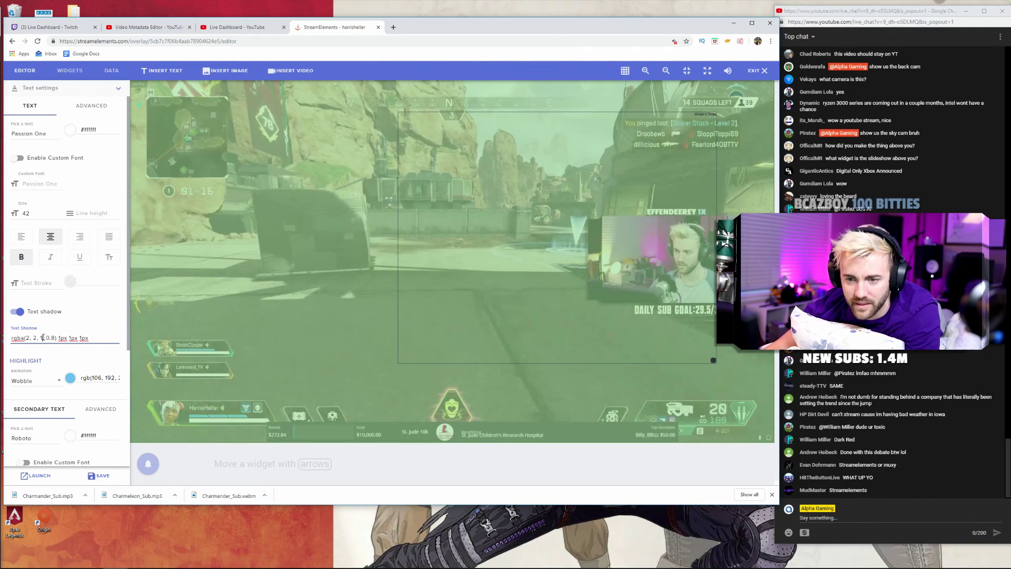
{"action": "mouse_move", "coordinate": [148, 464]}
{"action": "mouse_move", "coordinate": [147, 342]}
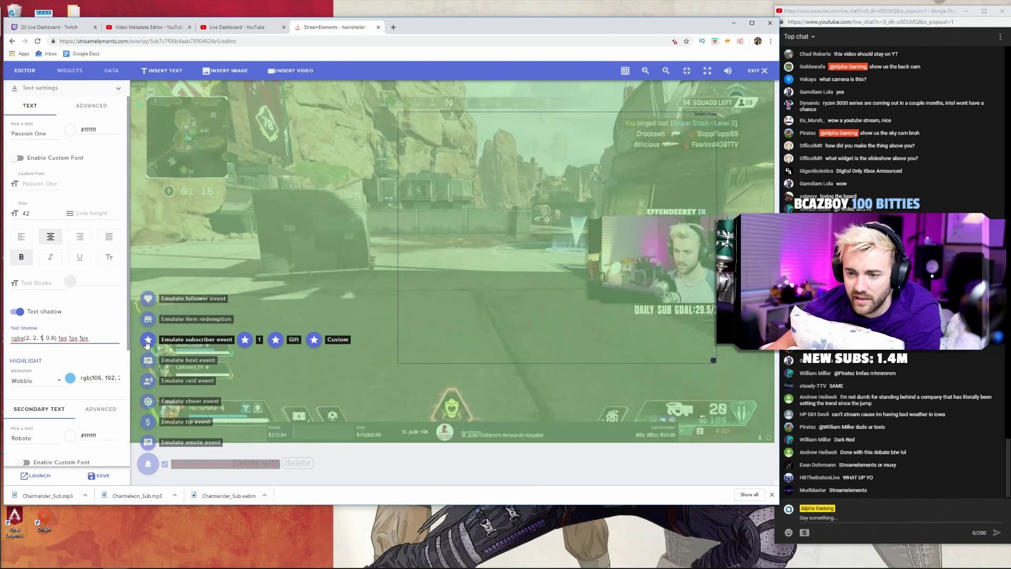
{"action": "left_click", "coordinate": [245, 341]}
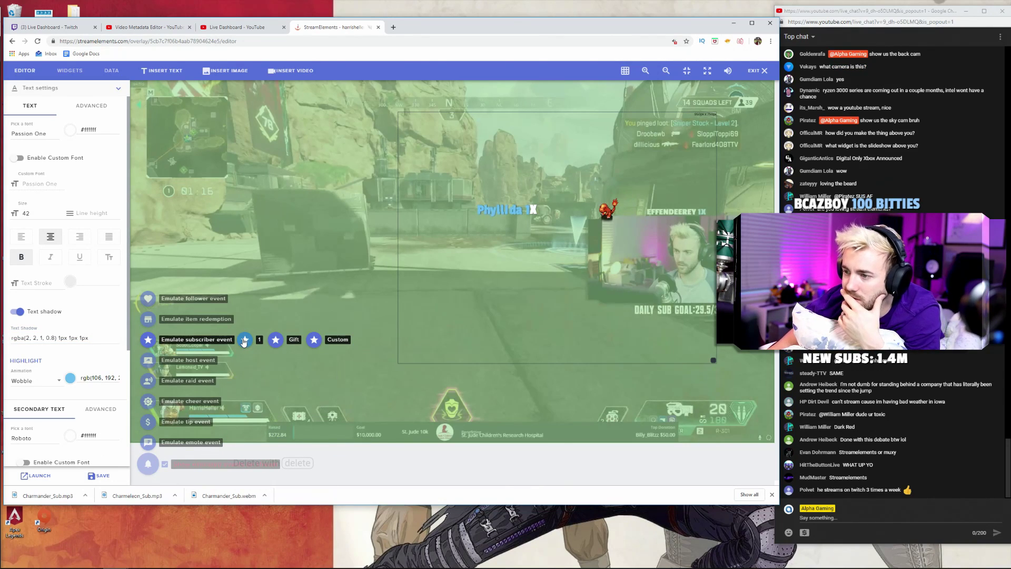
{"action": "mouse_move", "coordinate": [149, 355]}
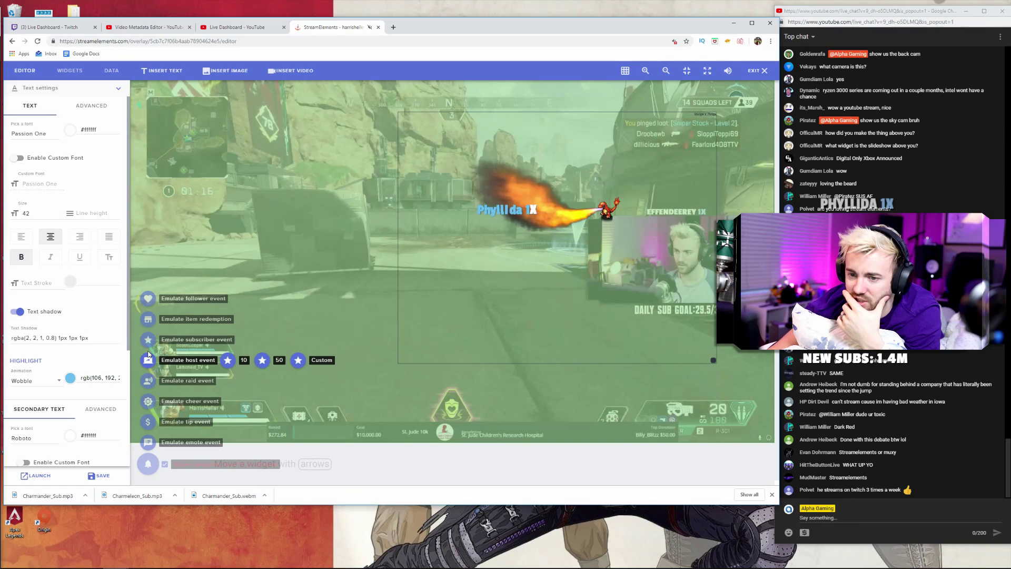
Change the text shadow's first two pixel values to 2px 2px and emulate a subscriber event of 1.
{"action": "left_click", "coordinate": [62, 340]}
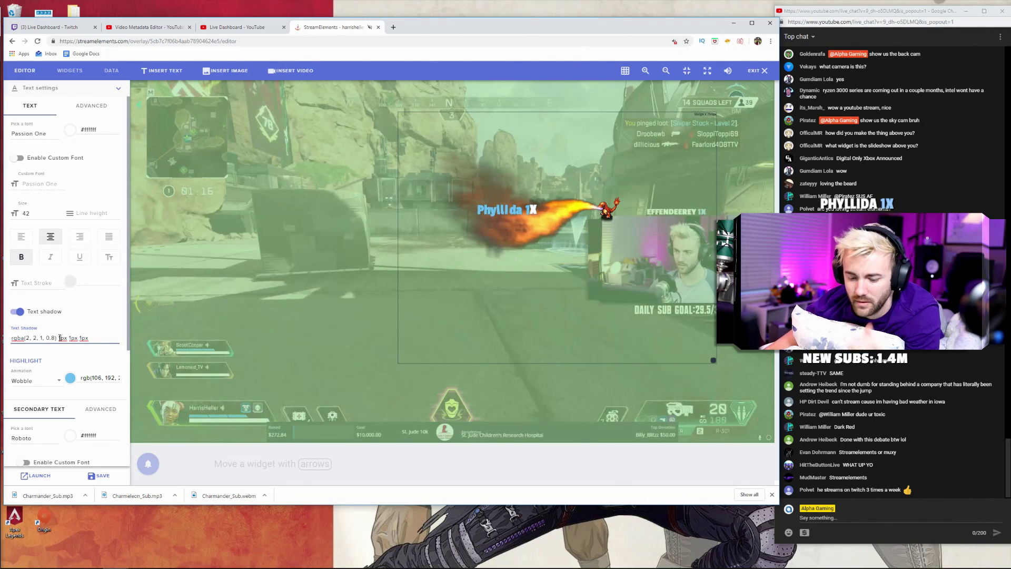
{"action": "key", "text": "BackSpace"}
{"action": "type", "text": "2px 2"}
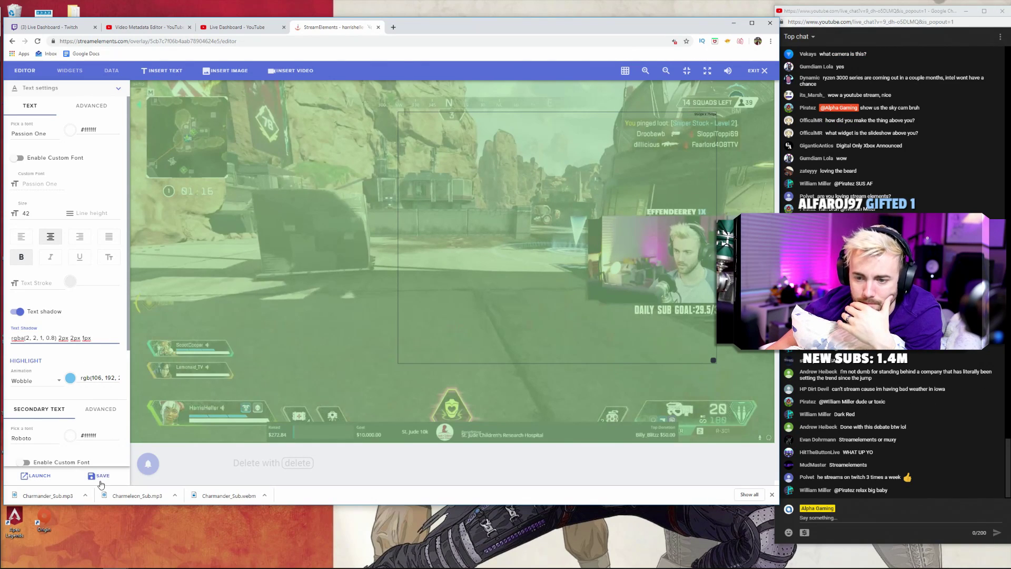
{"action": "mouse_move", "coordinate": [148, 463]}
{"action": "mouse_move", "coordinate": [196, 340]}
{"action": "left_click", "coordinate": [246, 342]}
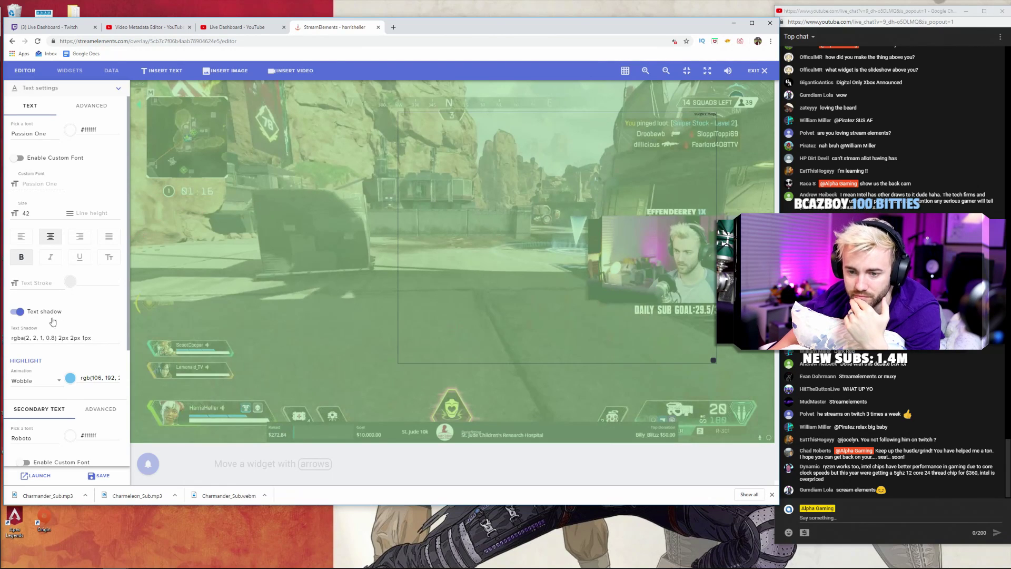
Emulate another subscriber event of 1 to check the font, highlight and shadow over the video.
{"action": "scroll", "coordinate": [52, 322], "scroll_direction": "down", "scroll_amount": 3}
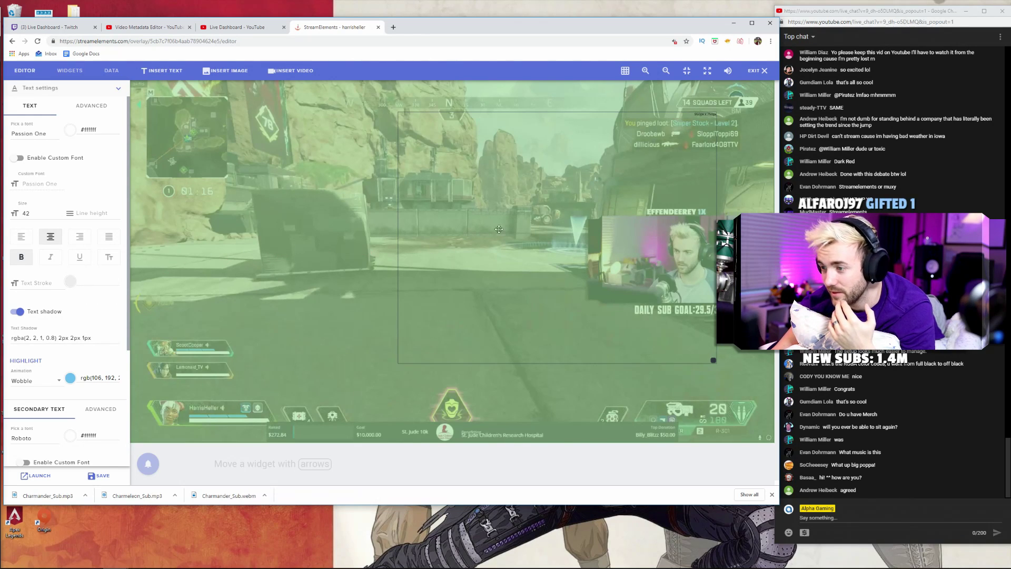
{"action": "mouse_move", "coordinate": [148, 463]}
{"action": "mouse_move", "coordinate": [148, 340]}
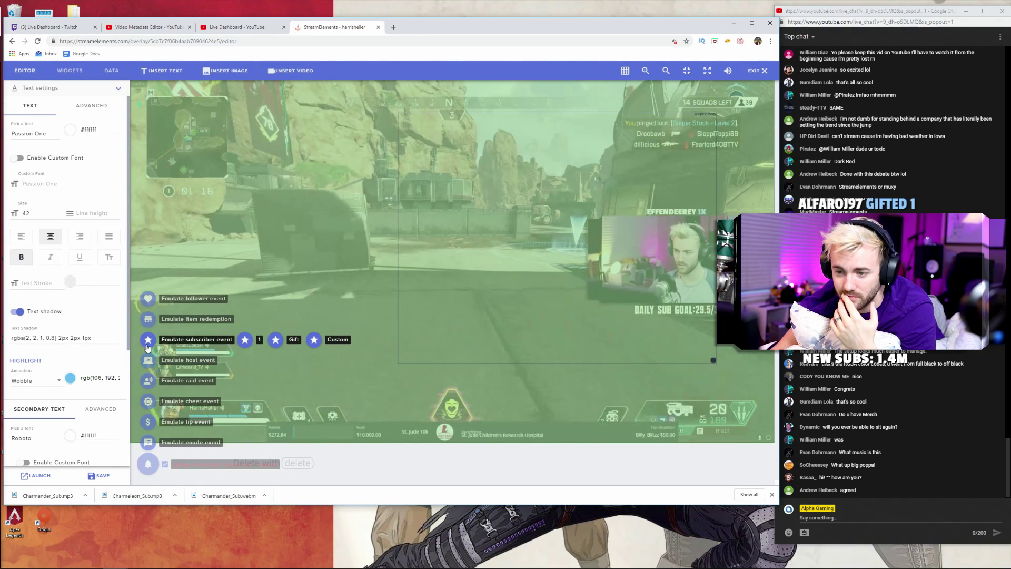
{"action": "left_click", "coordinate": [244, 339]}
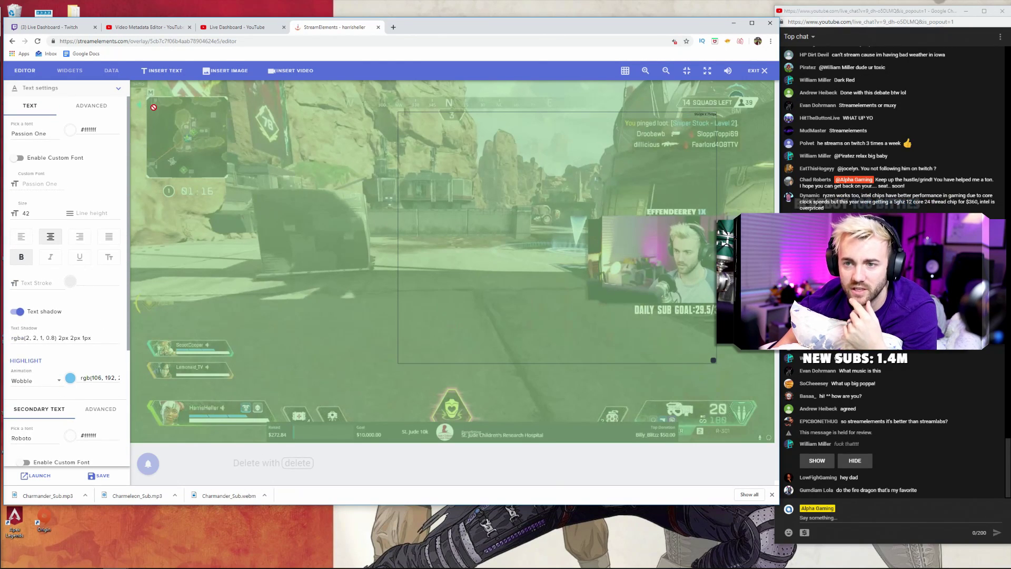
Open the subscriber alert's animation settings and set the text's enter animation to Flip In X.
{"action": "left_click", "coordinate": [119, 89]}
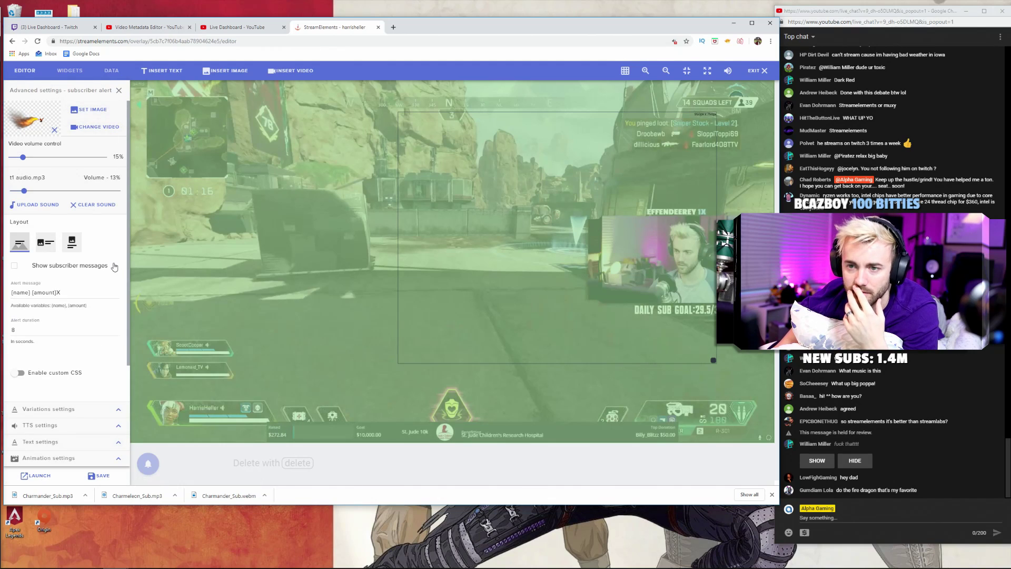
{"action": "left_click", "coordinate": [119, 458]}
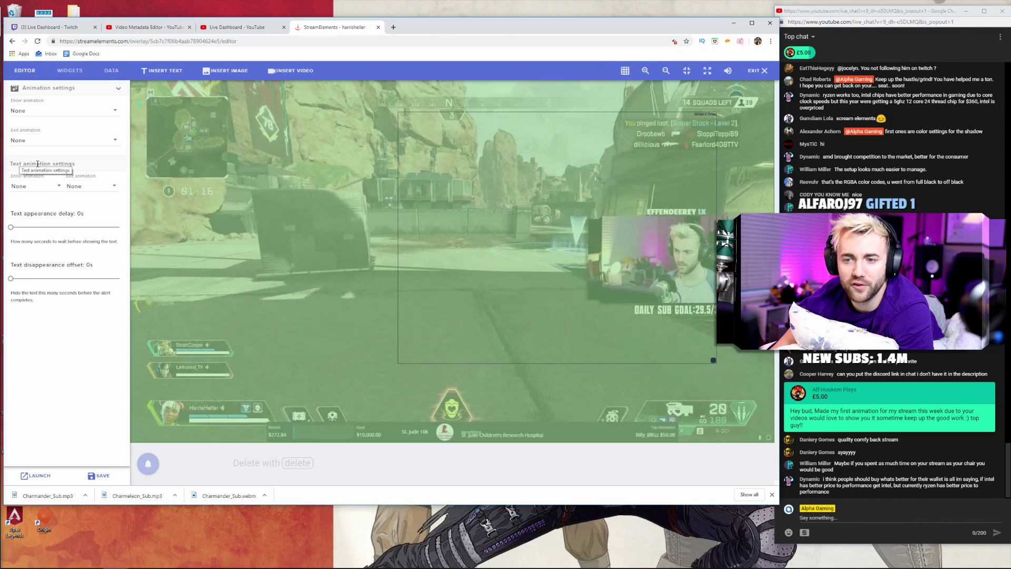
{"action": "left_click", "coordinate": [54, 188]}
{"action": "left_click", "coordinate": [54, 188]}
{"action": "scroll", "coordinate": [55, 219], "scroll_direction": "down", "scroll_amount": 5}
{"action": "scroll", "coordinate": [55, 219], "scroll_direction": "down", "scroll_amount": 4}
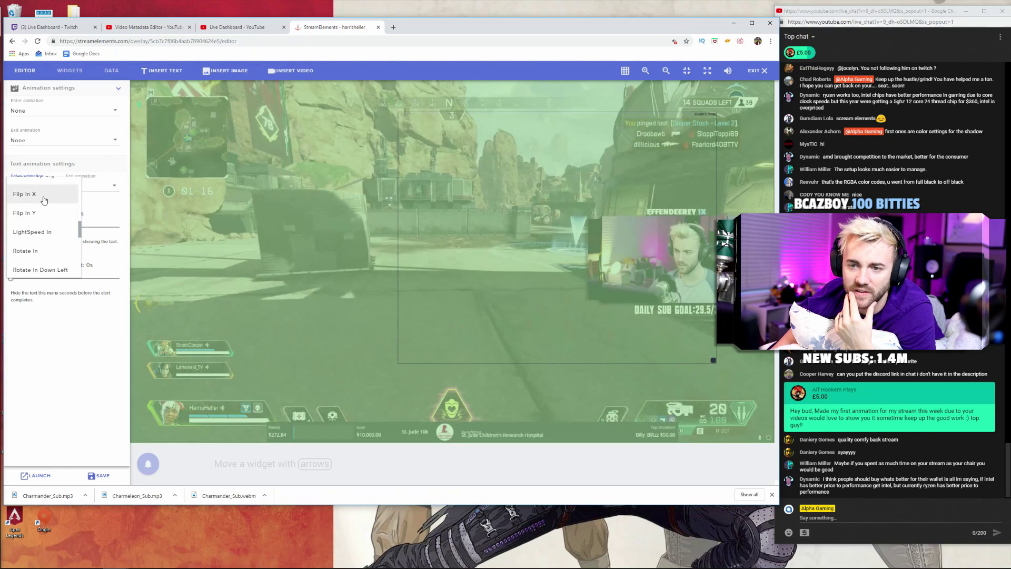
{"action": "left_click", "coordinate": [44, 198]}
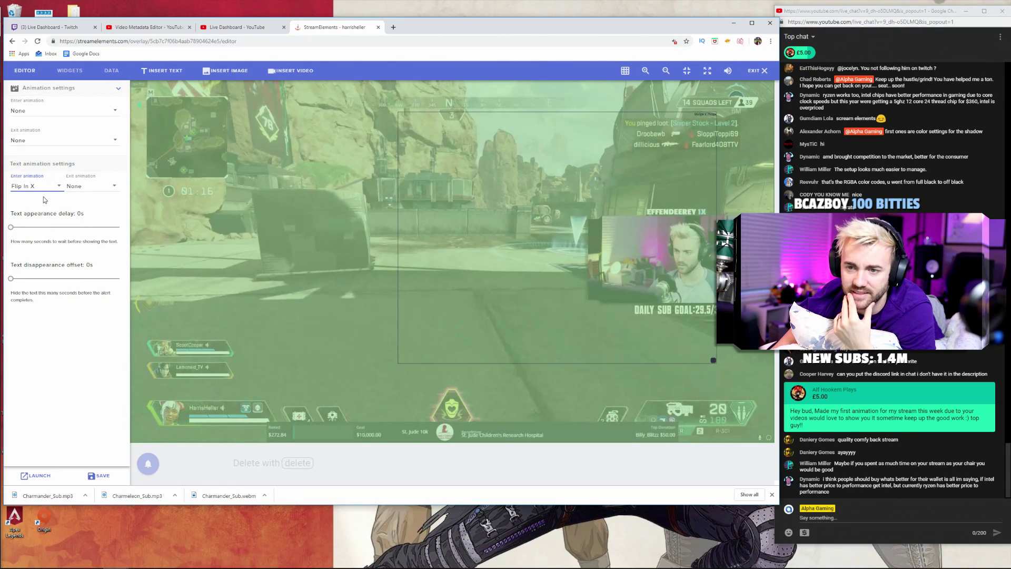
Set the text's exit animation to Fade Out and test it with an emulated subscriber event of 1.
{"action": "left_click", "coordinate": [91, 187]}
{"action": "scroll", "coordinate": [92, 219], "scroll_direction": "down", "scroll_amount": 4}
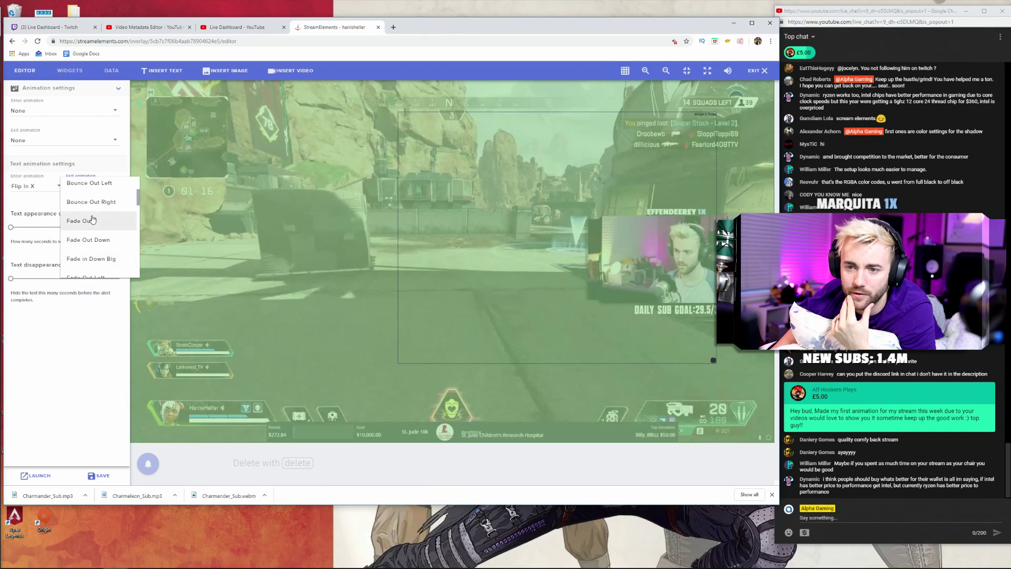
{"action": "left_click", "coordinate": [93, 220]}
{"action": "mouse_move", "coordinate": [148, 463]}
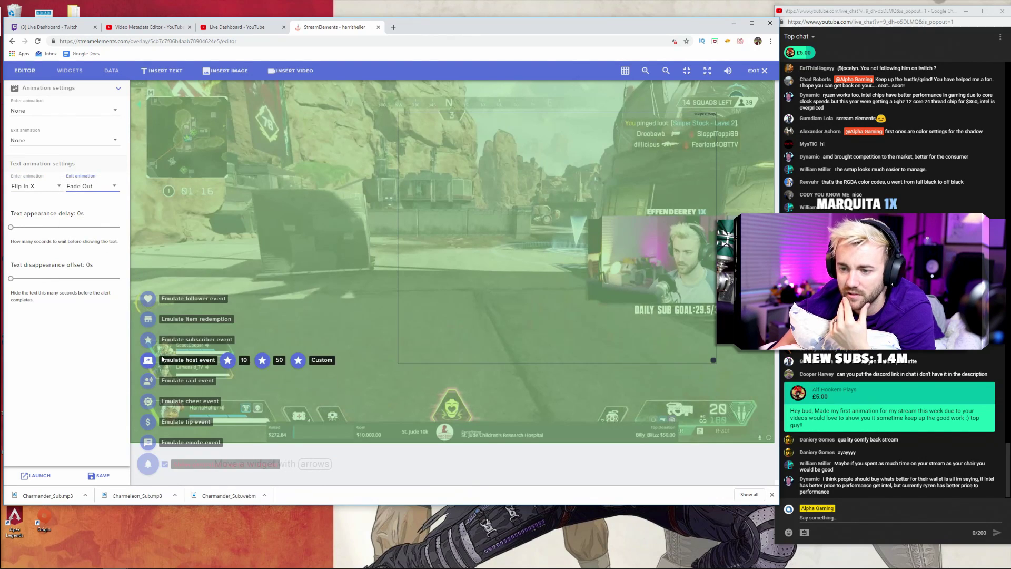
{"action": "left_click", "coordinate": [243, 338]}
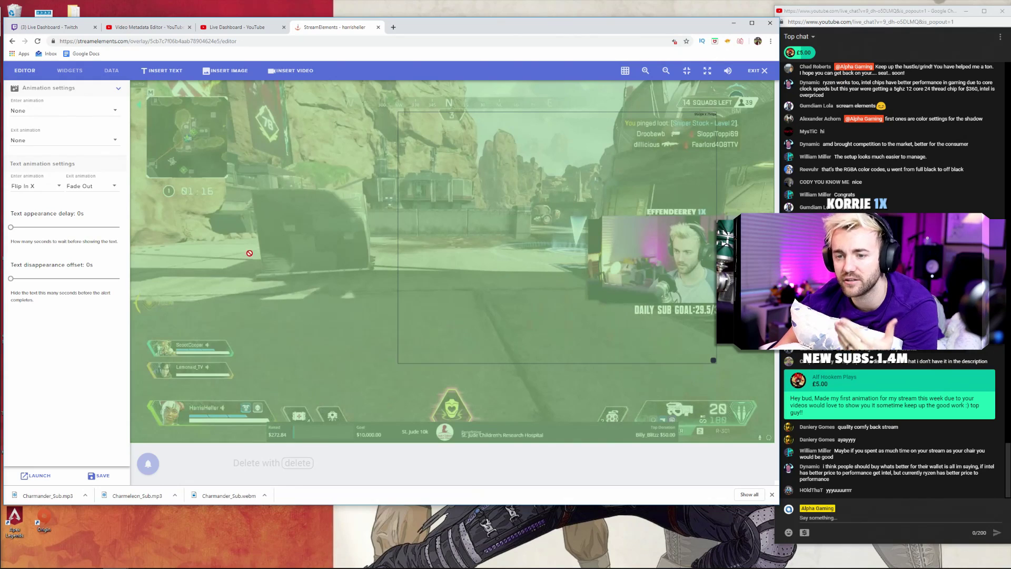
Set the text disappearance offset to 1s and the appearance delay to 3s, and emulate a subscriber event of 1.
{"action": "left_click_drag", "start_coordinate": [11, 280], "coordinate": [24, 280]}
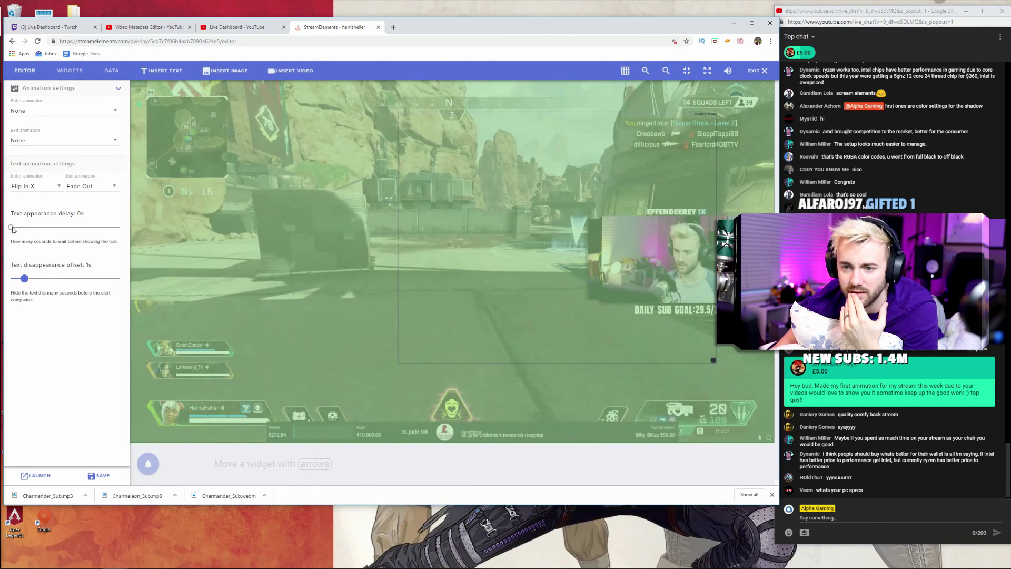
{"action": "left_click_drag", "start_coordinate": [11, 229], "coordinate": [58, 231]}
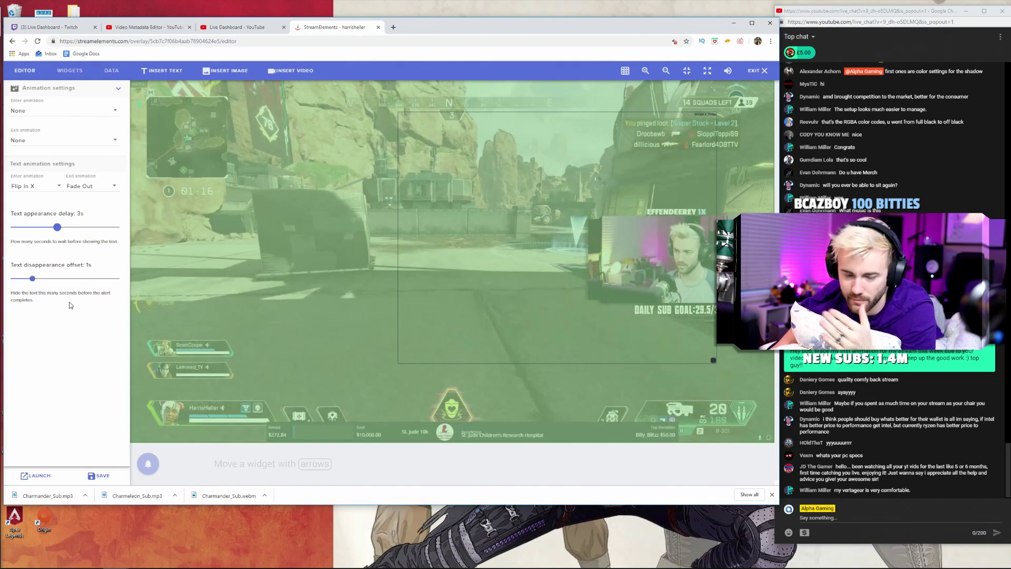
{"action": "mouse_move", "coordinate": [148, 464]}
{"action": "mouse_move", "coordinate": [146, 349]}
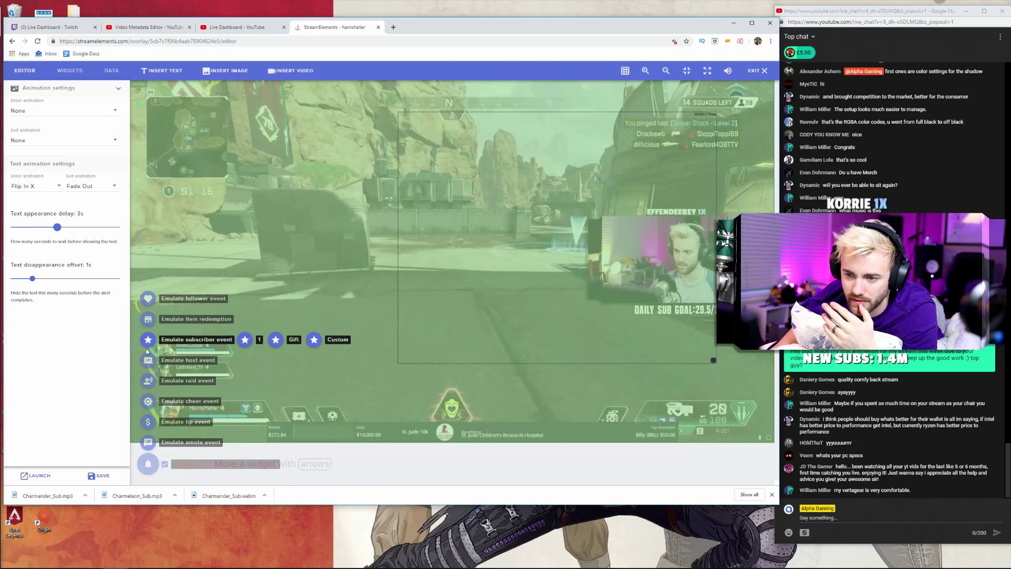
{"action": "left_click", "coordinate": [245, 340]}
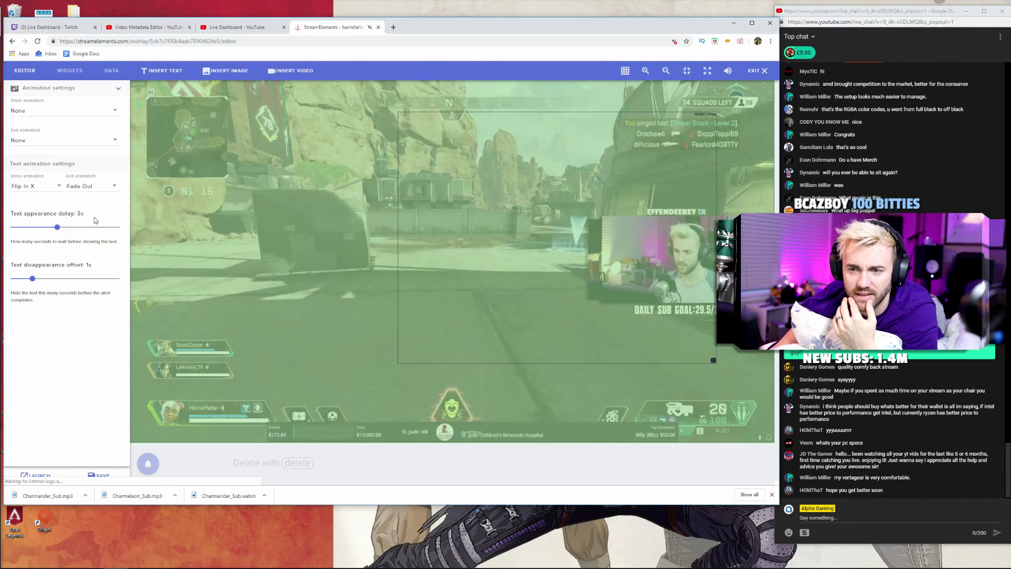
Set the text disappearance offset to 3s and the appearance delay to 2.5s, and test with a subscriber event of 1.
{"action": "left_click_drag", "start_coordinate": [33, 279], "coordinate": [77, 282]}
{"action": "left_click_drag", "start_coordinate": [77, 228], "coordinate": [65, 228]}
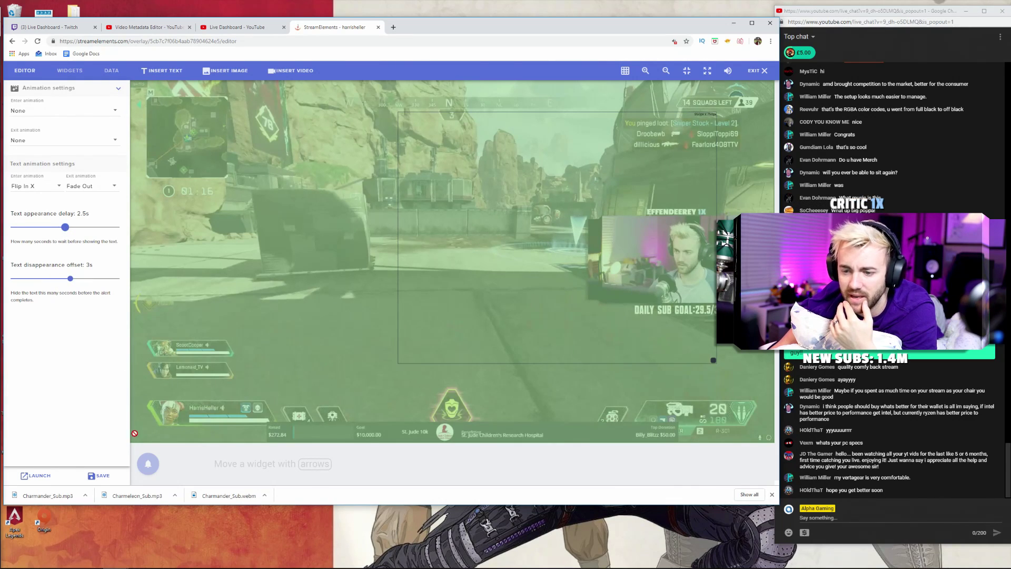
{"action": "mouse_move", "coordinate": [148, 463]}
{"action": "mouse_move", "coordinate": [228, 342]}
{"action": "left_click", "coordinate": [251, 341]}
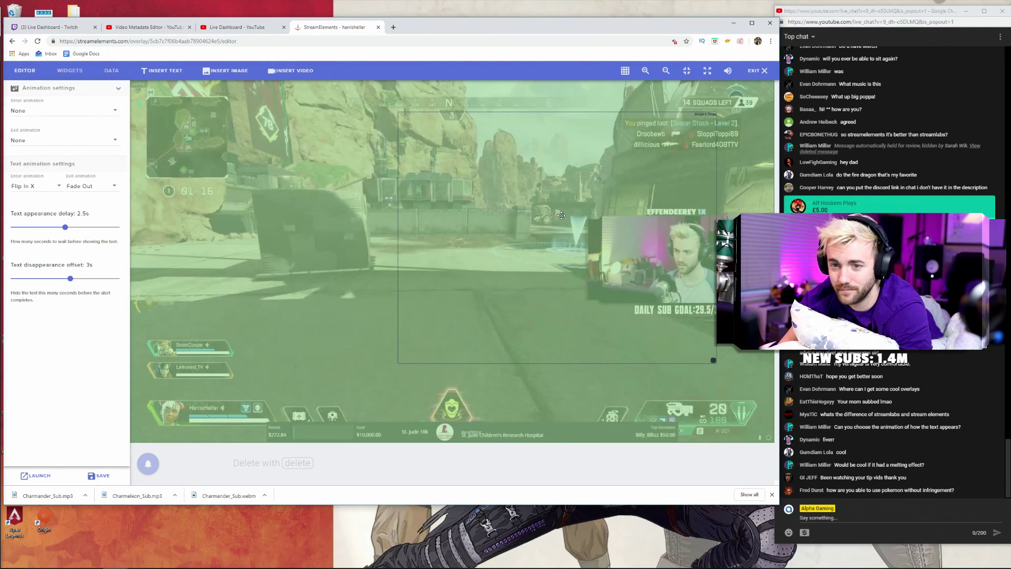
Emulate the subscriber event of 1 once more and return to the alert's advanced settings.
{"action": "mouse_move", "coordinate": [155, 473]}
{"action": "mouse_move", "coordinate": [147, 341]}
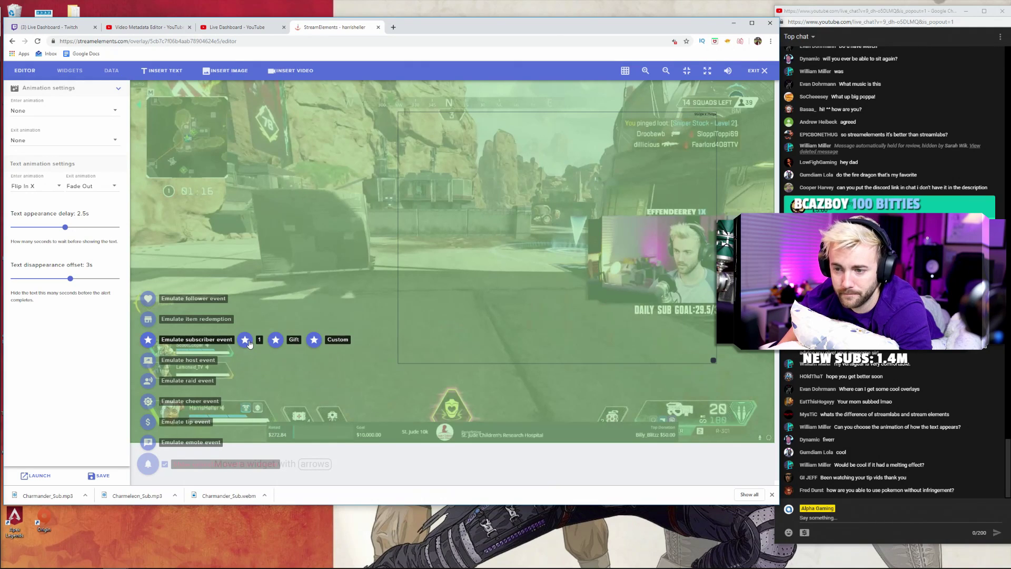
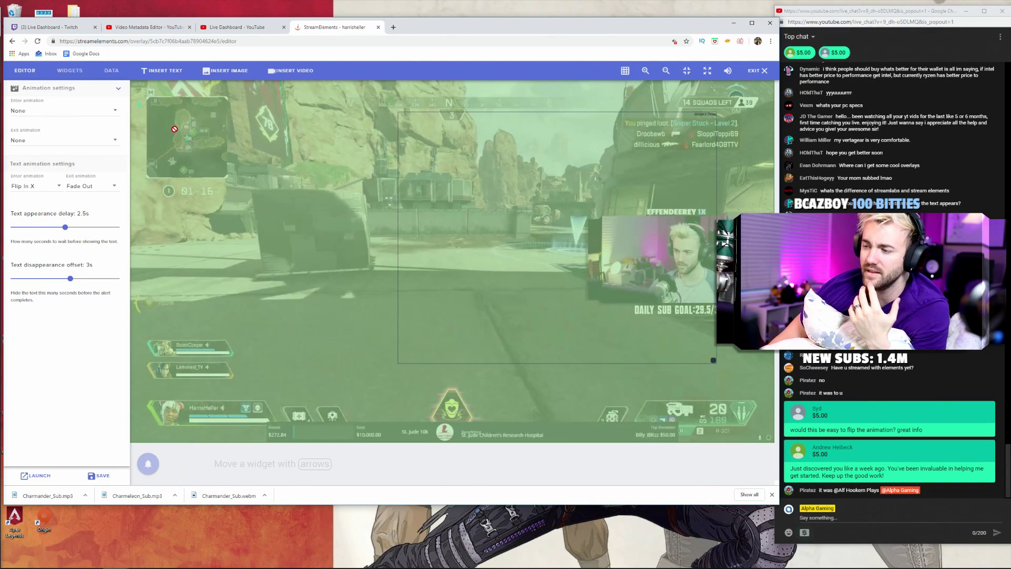
{"action": "left_click", "coordinate": [118, 91]}
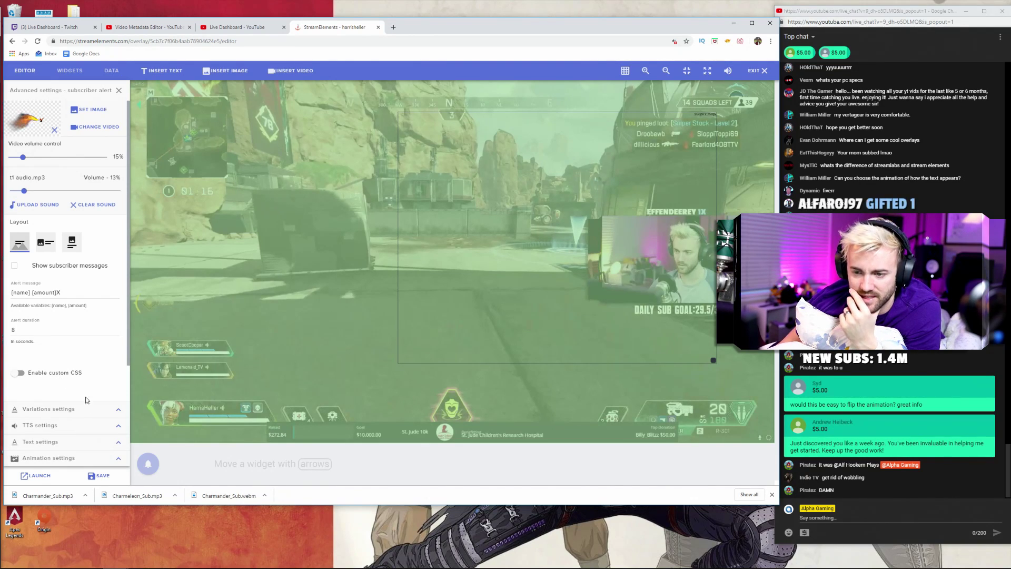
Check the subscriber alert's animation settings, try enabling custom CSS, and emulate a subscriber event of 1.
{"action": "left_click", "coordinate": [118, 459]}
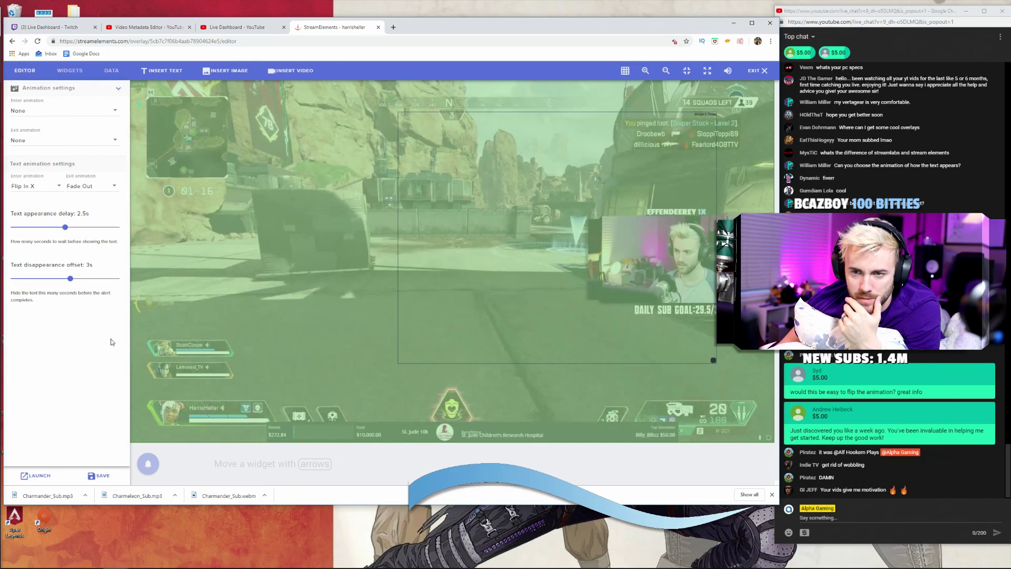
{"action": "left_click", "coordinate": [118, 88]}
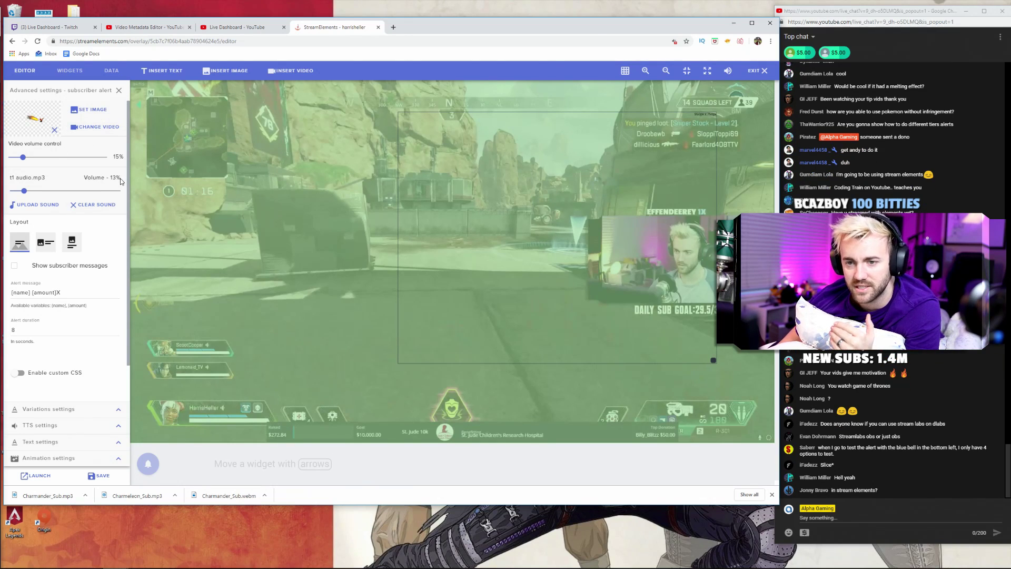
{"action": "left_click", "coordinate": [20, 373]}
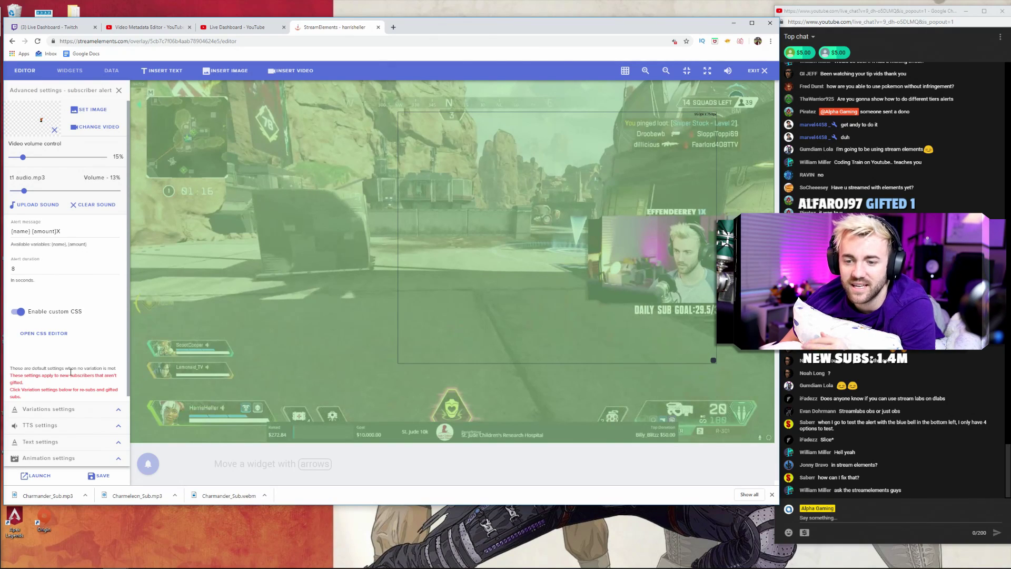
{"action": "mouse_move", "coordinate": [148, 463]}
{"action": "mouse_move", "coordinate": [148, 339]}
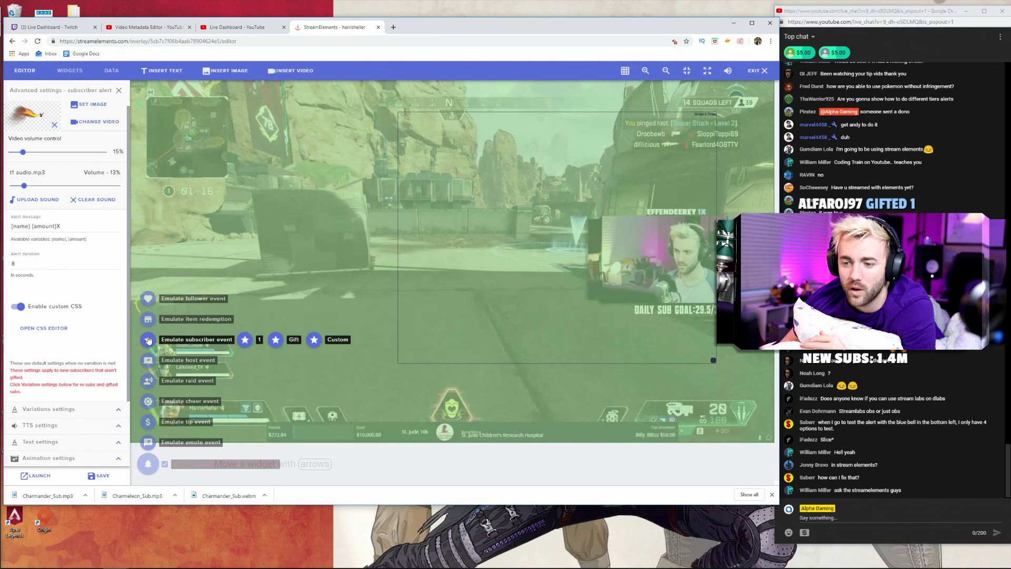
{"action": "left_click", "coordinate": [245, 340]}
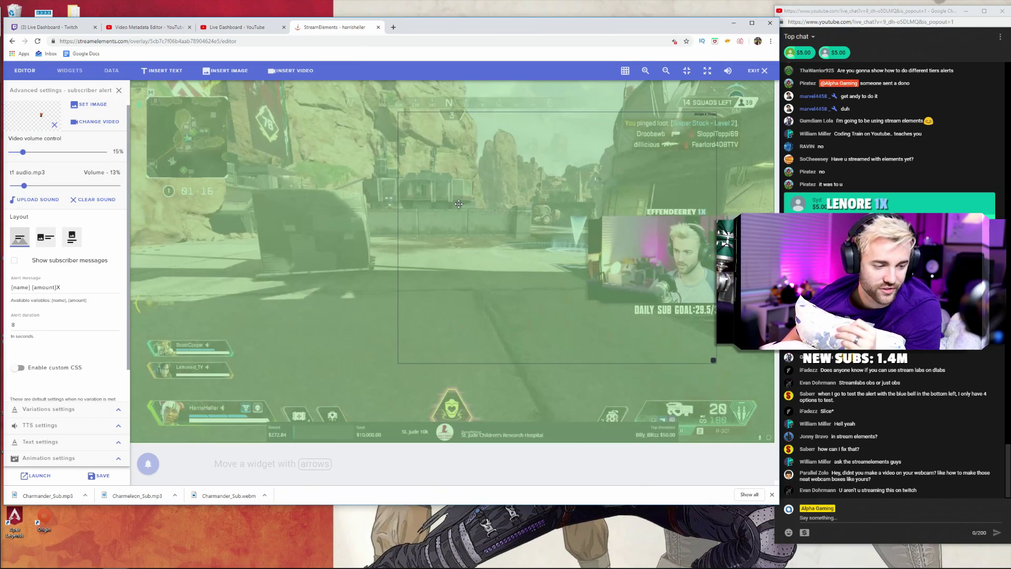
Delete the Subscriber default, Subscriber gift and Community gifts variations from the subscriber alert.
{"action": "left_click", "coordinate": [117, 414]}
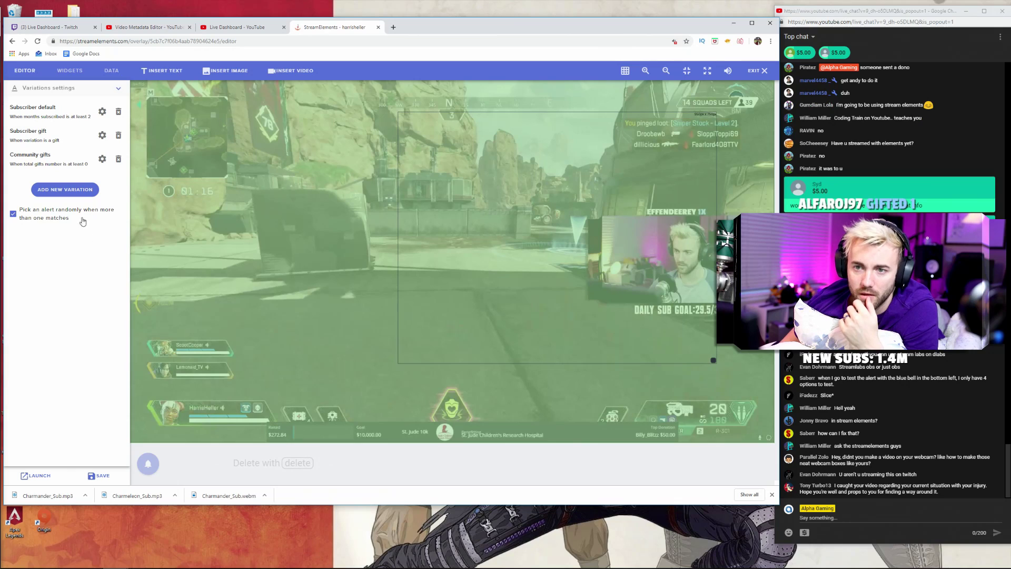
{"action": "left_click", "coordinate": [119, 113]}
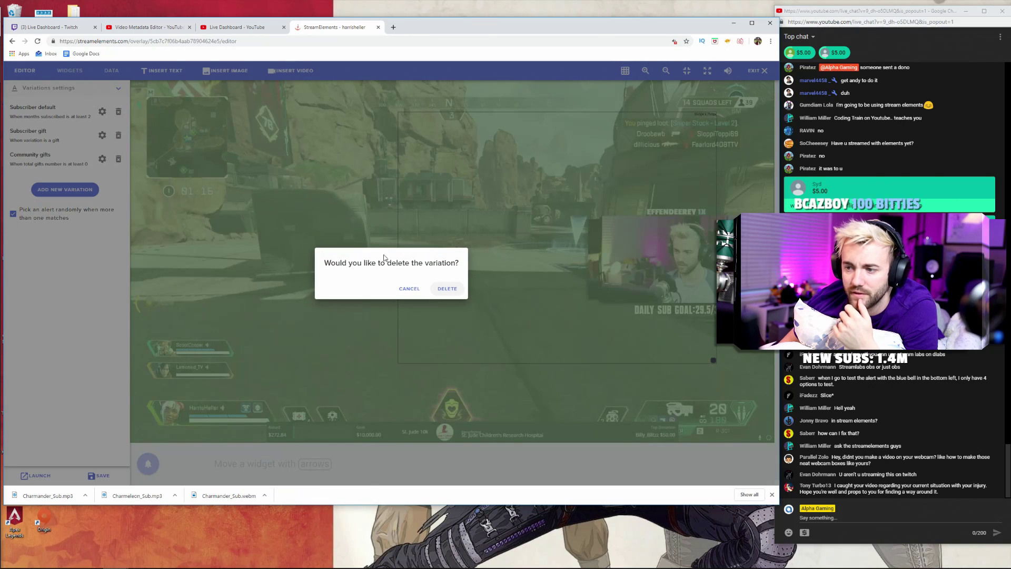
{"action": "left_click", "coordinate": [443, 288]}
{"action": "left_click", "coordinate": [118, 113]}
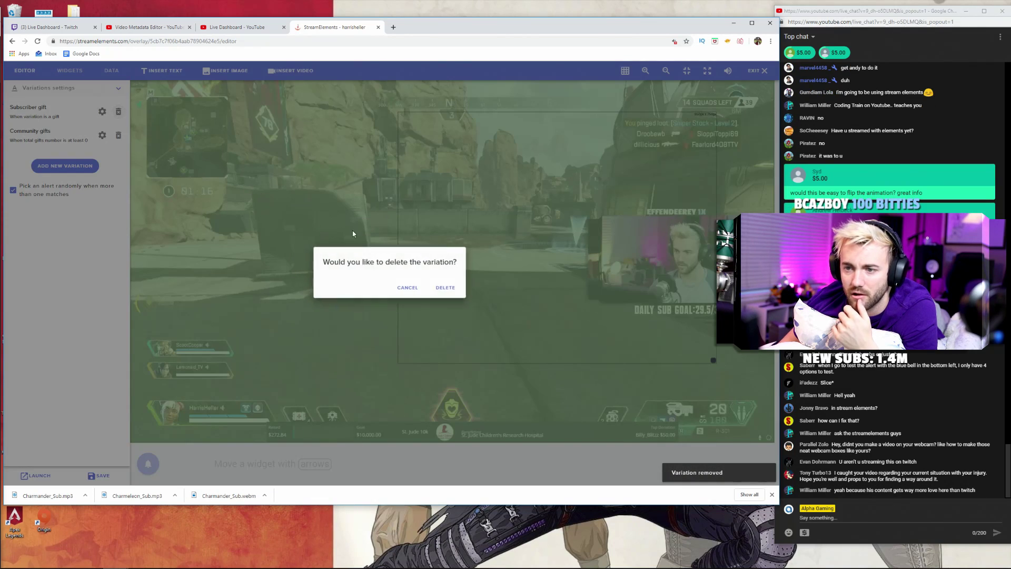
{"action": "left_click", "coordinate": [444, 287]}
{"action": "left_click", "coordinate": [119, 112]}
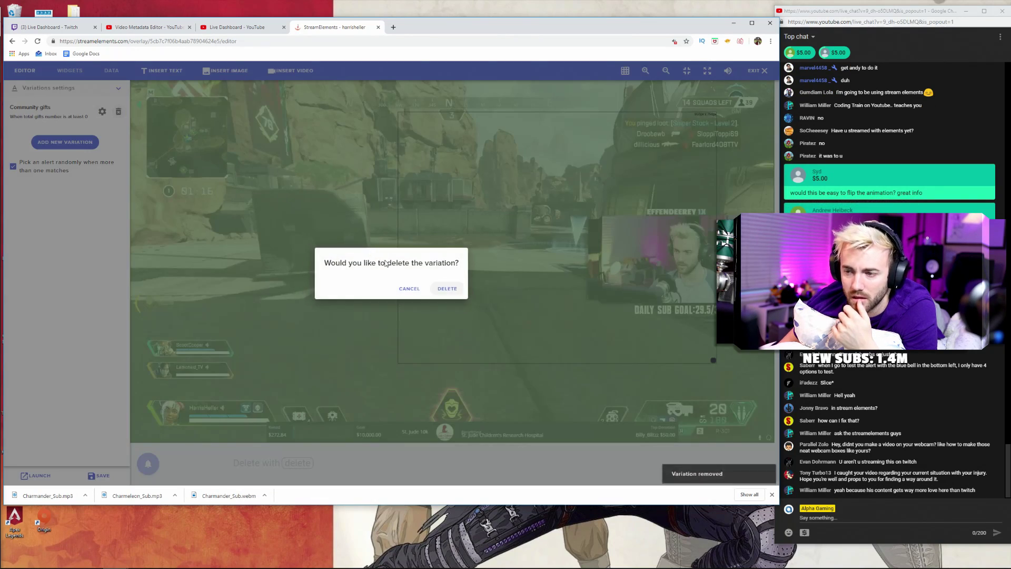
{"action": "left_click", "coordinate": [444, 287]}
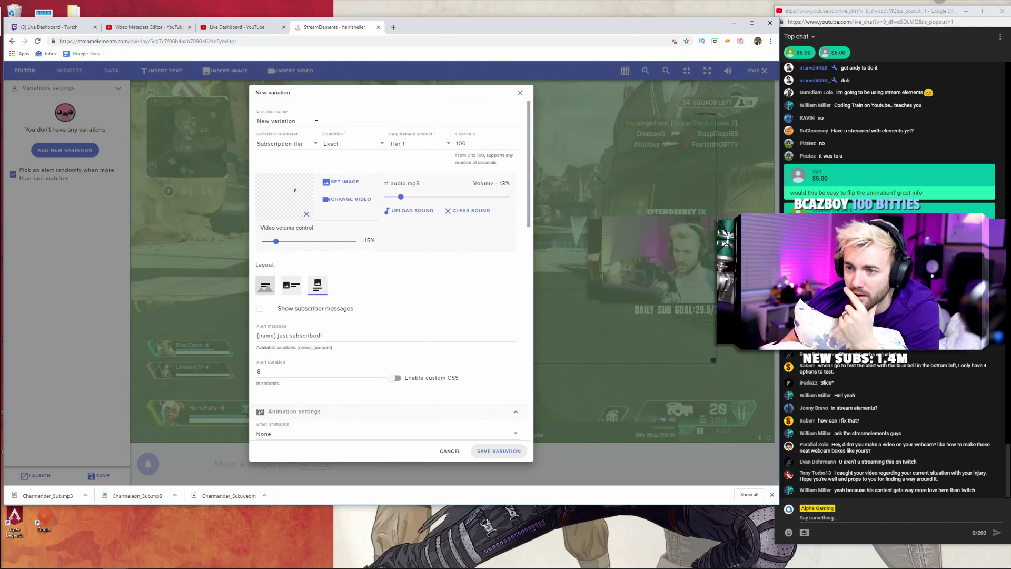
Add a variation named Tier 2 that applies when the subscription tier is exactly Tier 2.
{"action": "left_click", "coordinate": [316, 122]}
{"action": "key", "text": "BackSpace"}
{"action": "key", "text": "BackSpace"}
{"action": "key", "text": "BackSpace"}
{"action": "key", "text": "BackSpace"}
{"action": "type", "text": "Tier 2"}
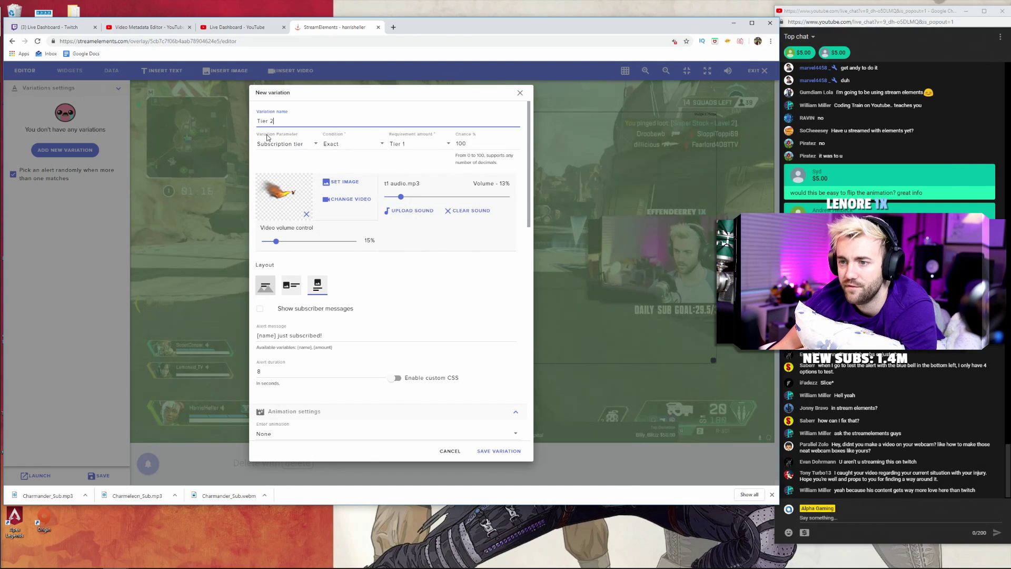
{"action": "left_click", "coordinate": [301, 145]}
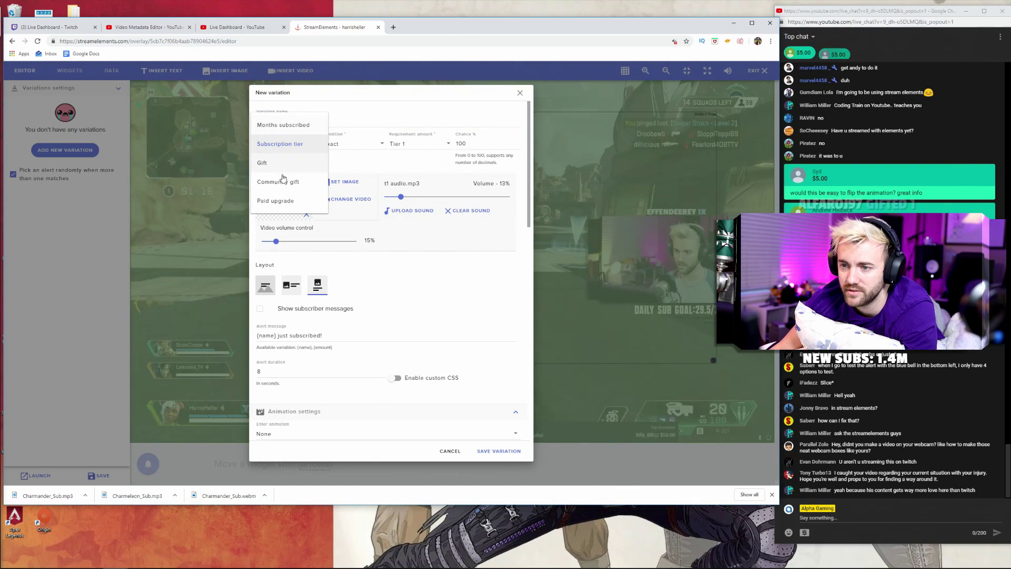
{"action": "left_click", "coordinate": [291, 145]}
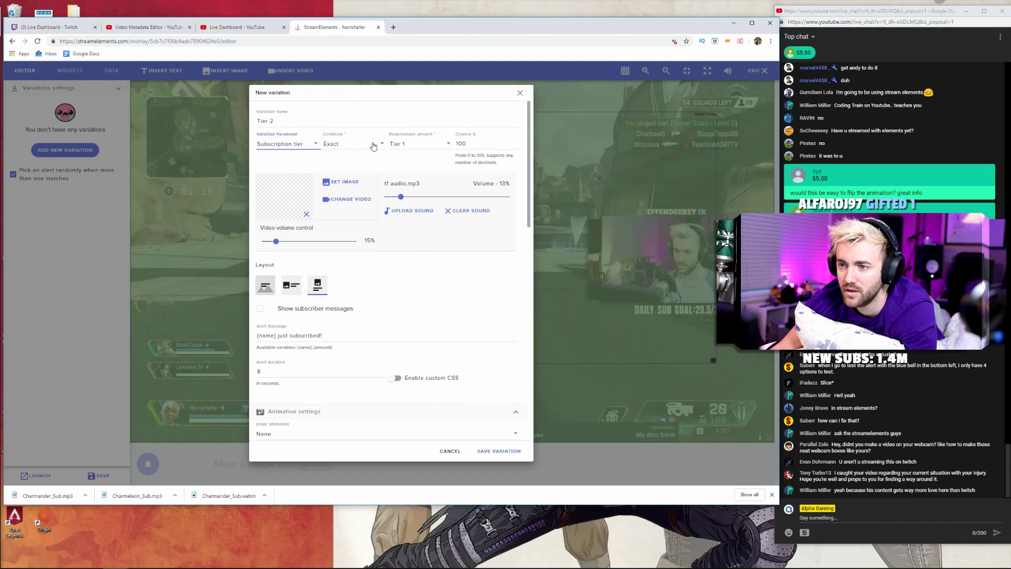
{"action": "left_click", "coordinate": [421, 144]}
{"action": "left_click", "coordinate": [415, 163]}
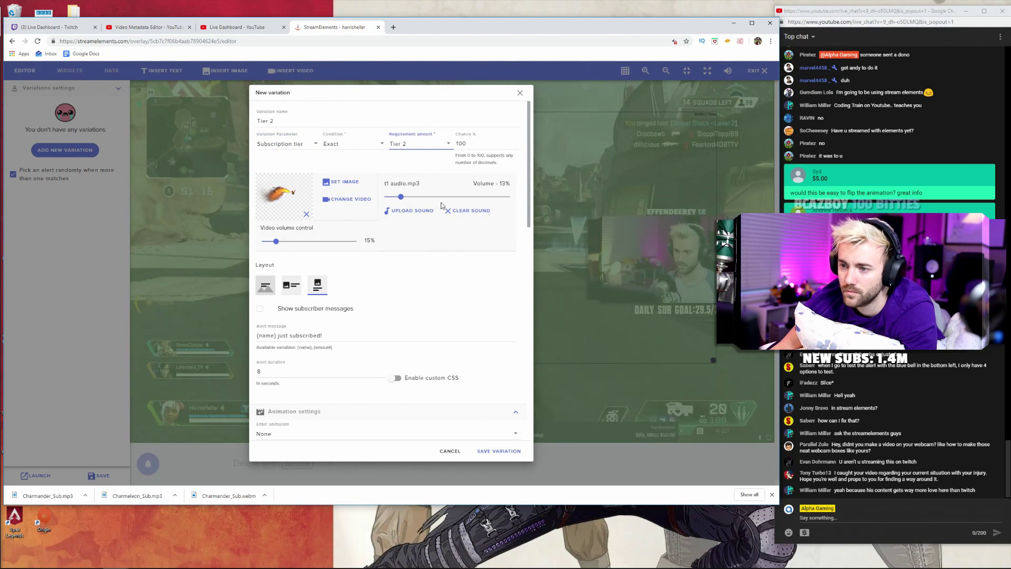
Give the Tier 2 variation the video listed after t3-Sub.webm, the sound t2 audio.mp3 and the text-over-image layout.
{"action": "left_click", "coordinate": [347, 199]}
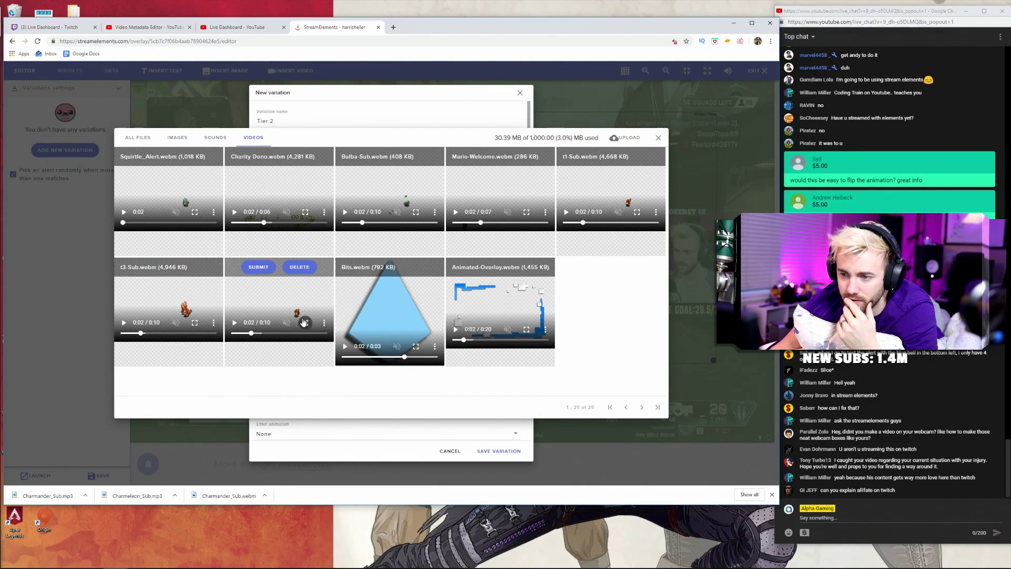
{"action": "left_click", "coordinate": [258, 267]}
{"action": "left_click", "coordinate": [420, 209]}
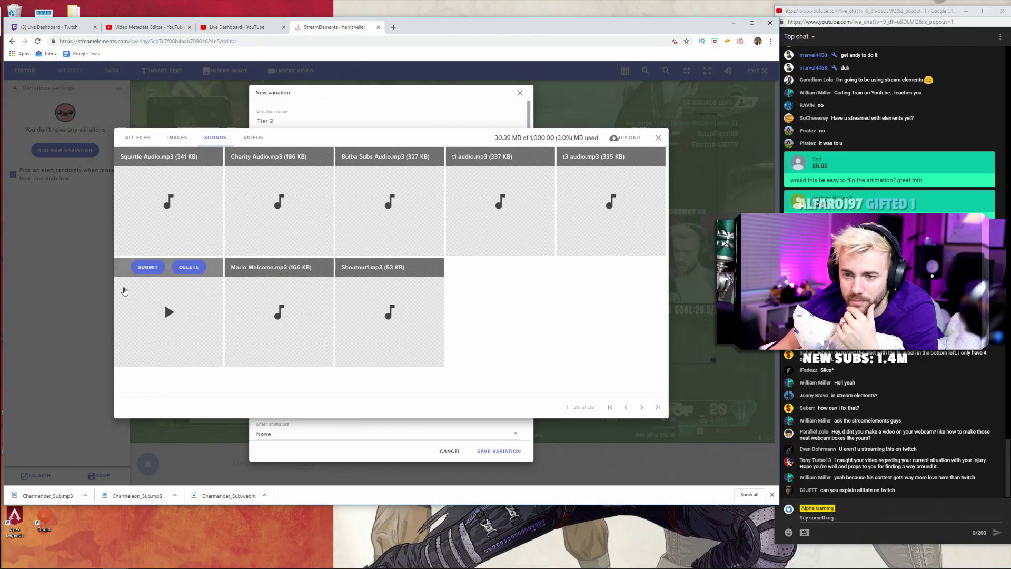
{"action": "mouse_move", "coordinate": [138, 302]}
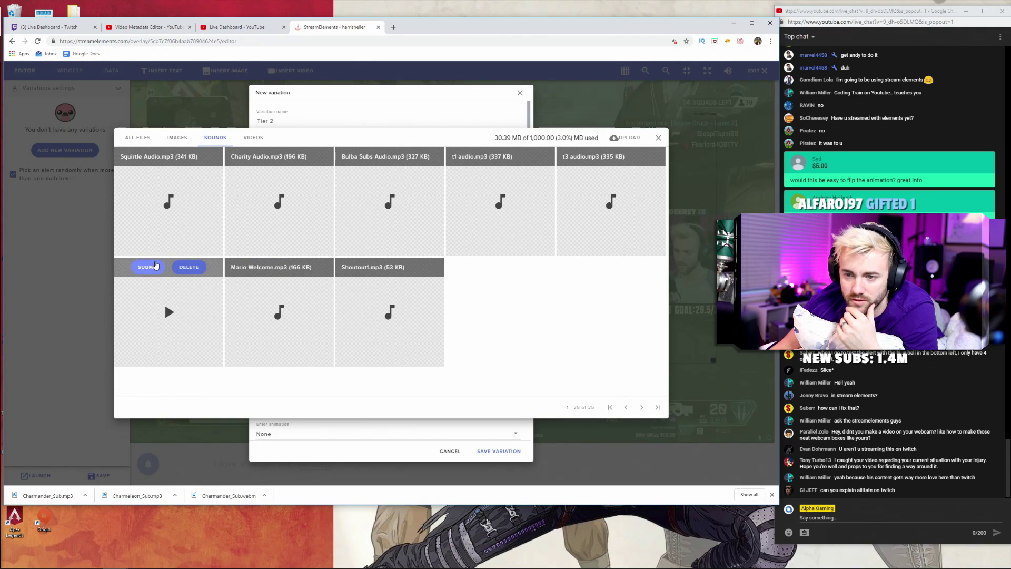
{"action": "left_click", "coordinate": [147, 267]}
{"action": "left_click", "coordinate": [261, 289]}
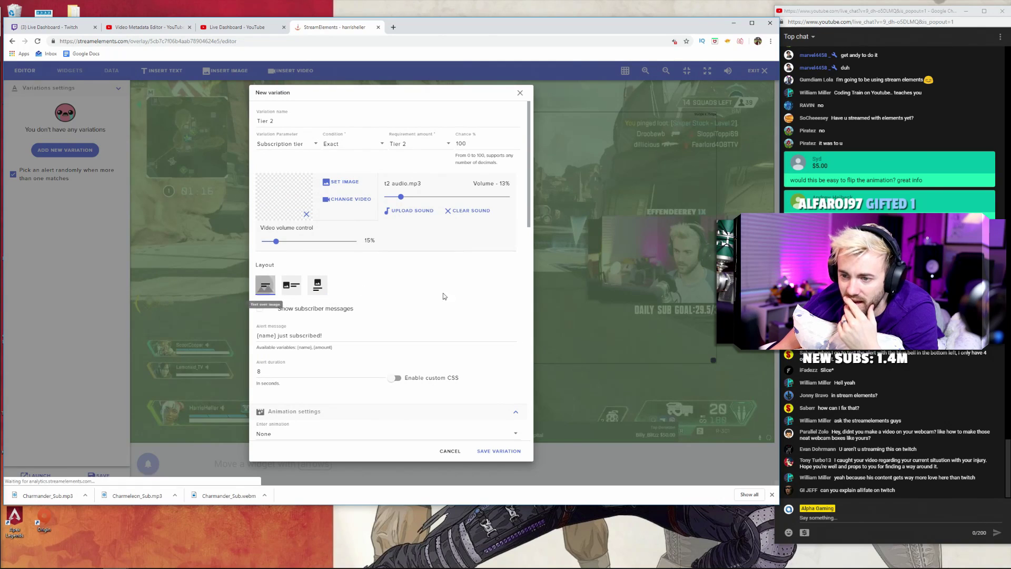
Change the Tier 2 variation's alert message to {name} {amount}X.
{"action": "scroll", "coordinate": [430, 295], "scroll_direction": "down", "scroll_amount": 1}
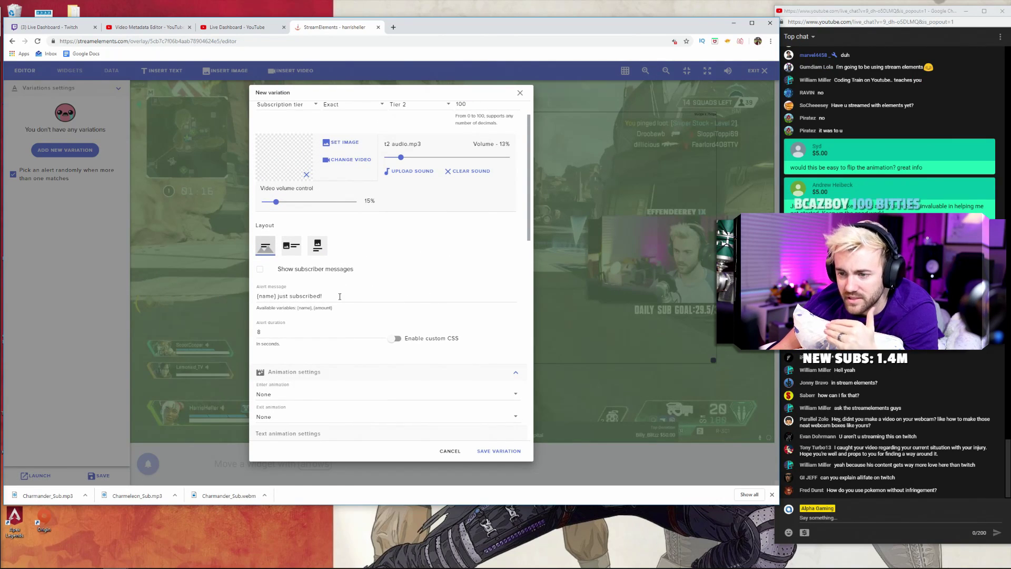
{"action": "left_click_drag", "start_coordinate": [340, 296], "coordinate": [281, 296]}
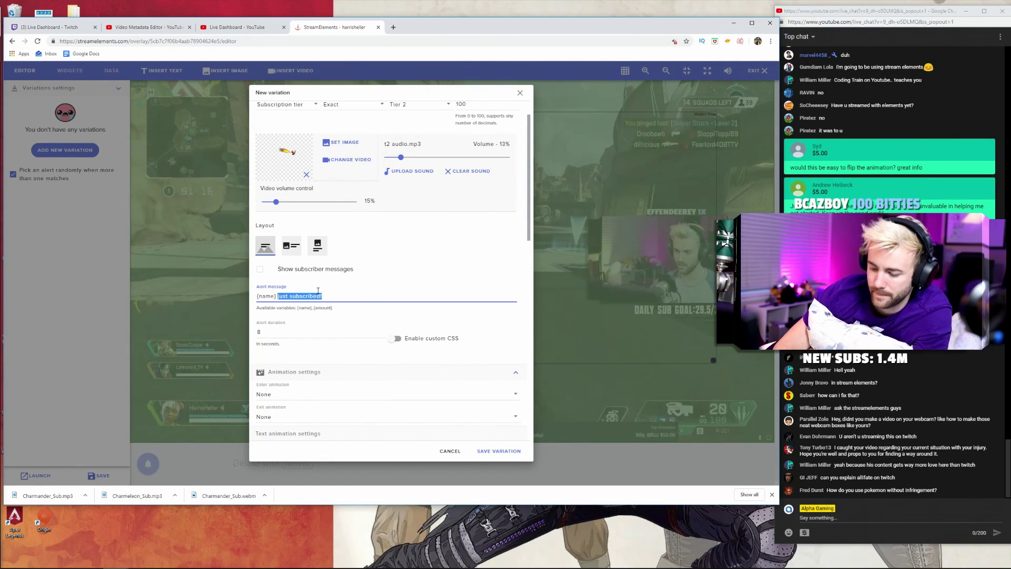
{"action": "type", "text": "{amount}"}
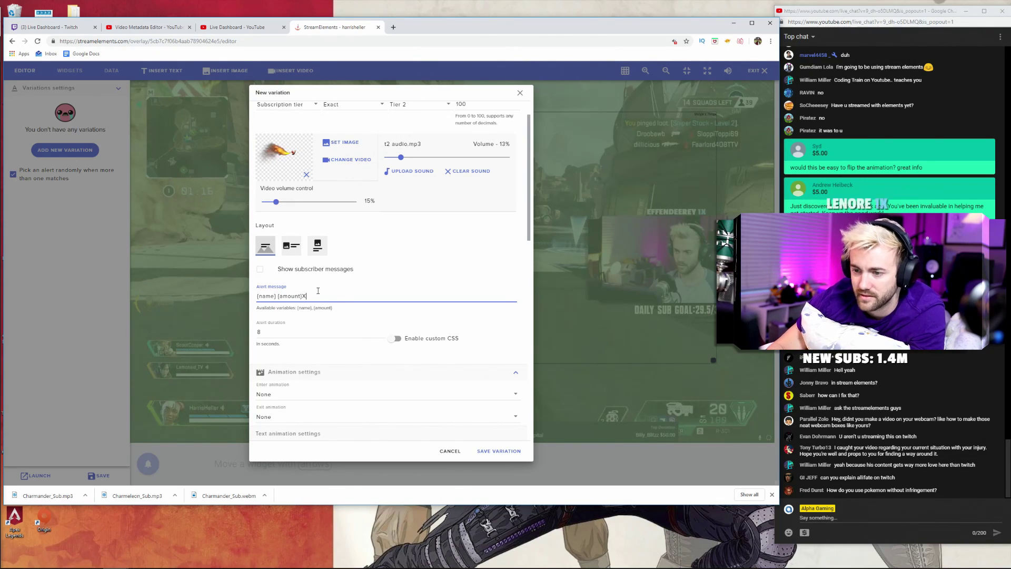
{"action": "type", "text": "X"}
Review the Tier 2 variation's animation and text settings and save the variation.
{"action": "scroll", "coordinate": [395, 272], "scroll_direction": "down", "scroll_amount": 2}
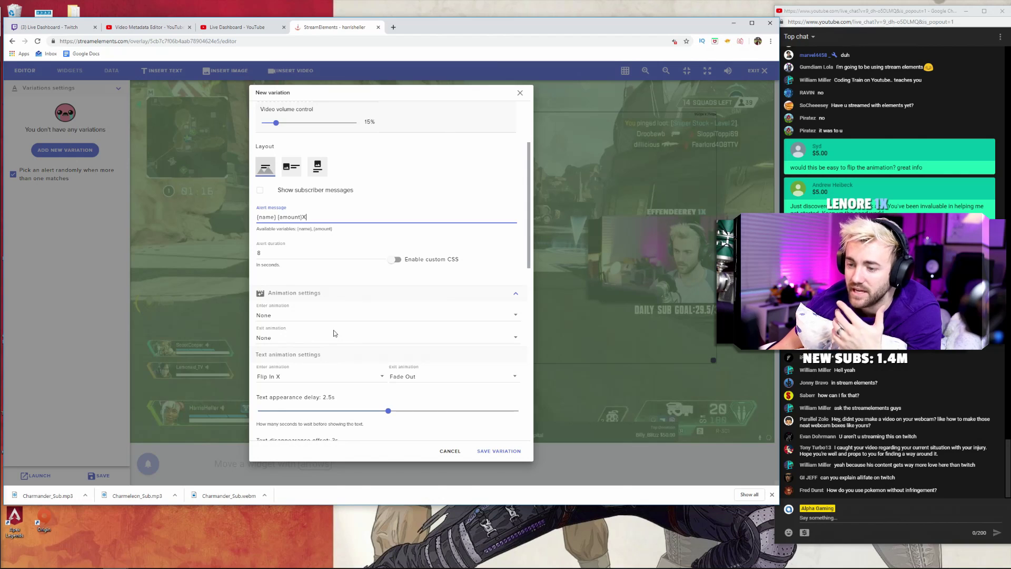
{"action": "scroll", "coordinate": [279, 316], "scroll_direction": "down", "scroll_amount": 1}
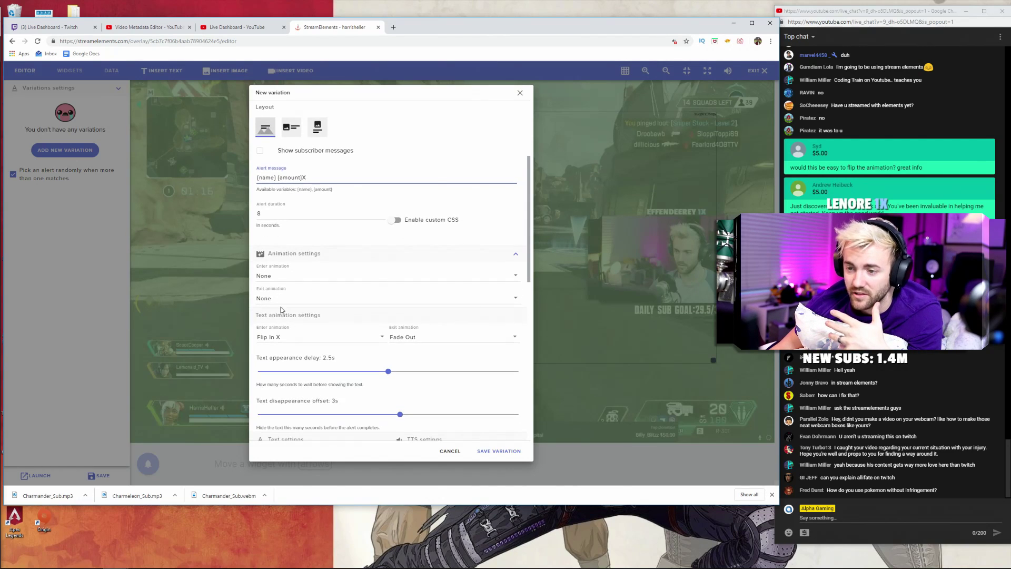
{"action": "scroll", "coordinate": [311, 401], "scroll_direction": "down", "scroll_amount": 2}
{"action": "scroll", "coordinate": [327, 378], "scroll_direction": "down", "scroll_amount": 3}
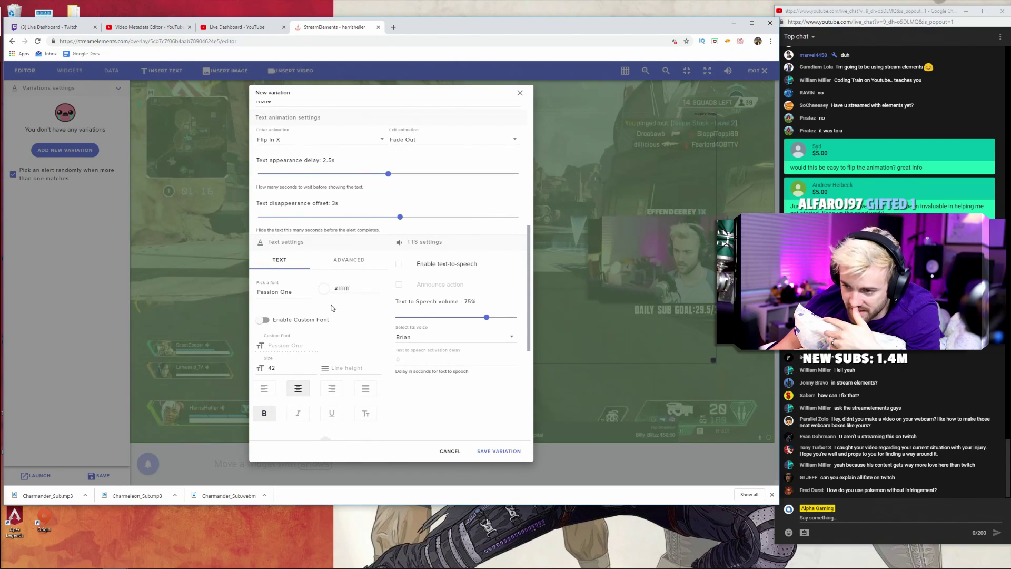
{"action": "scroll", "coordinate": [327, 305], "scroll_direction": "down", "scroll_amount": 2}
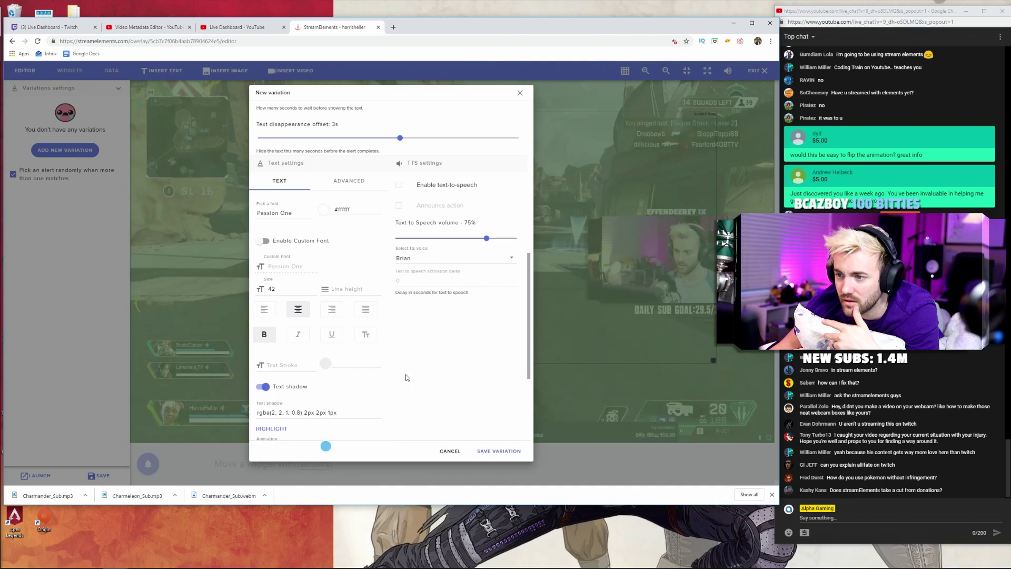
{"action": "scroll", "coordinate": [374, 375], "scroll_direction": "up", "scroll_amount": 3}
{"action": "scroll", "coordinate": [368, 375], "scroll_direction": "up", "scroll_amount": 8}
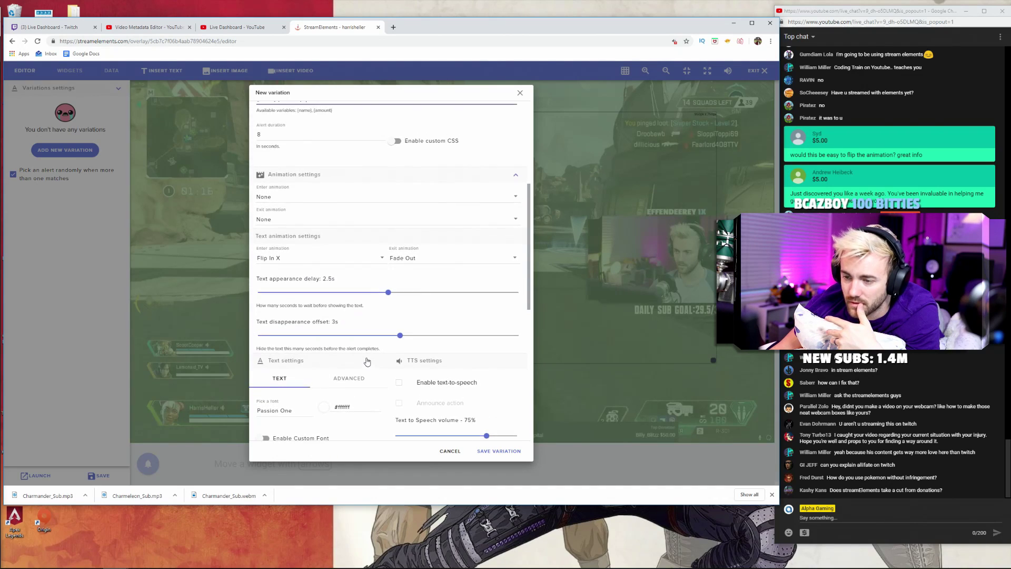
{"action": "scroll", "coordinate": [365, 358], "scroll_direction": "down", "scroll_amount": 6}
{"action": "scroll", "coordinate": [366, 358], "scroll_direction": "down", "scroll_amount": 2}
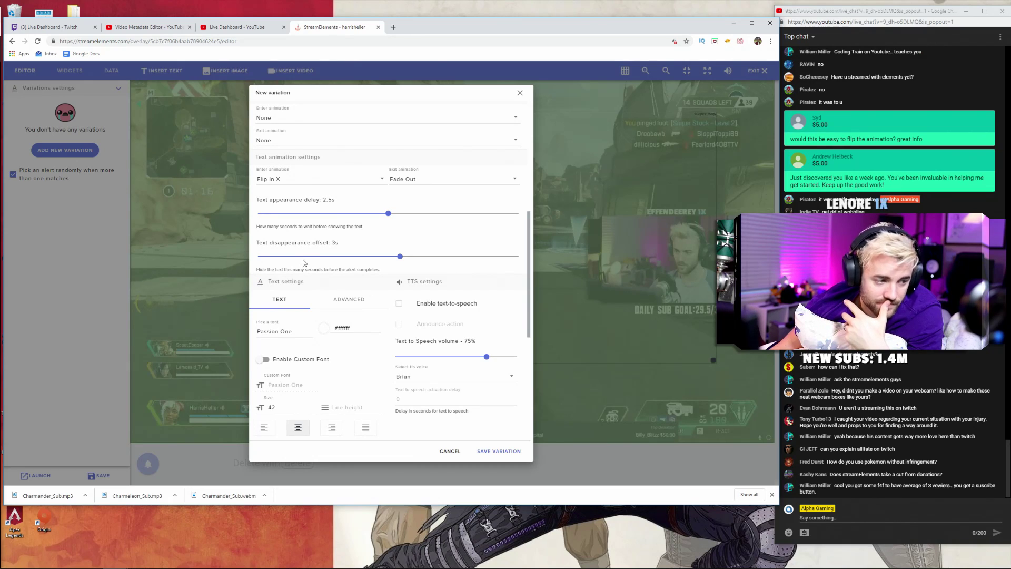
{"action": "scroll", "coordinate": [295, 263], "scroll_direction": "up", "scroll_amount": 8}
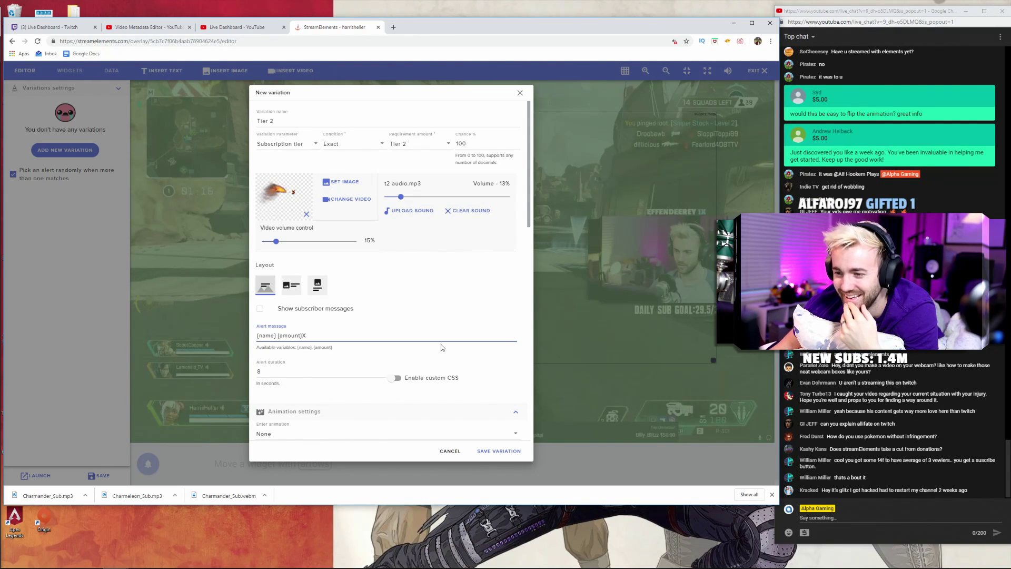
{"action": "left_click", "coordinate": [497, 451]}
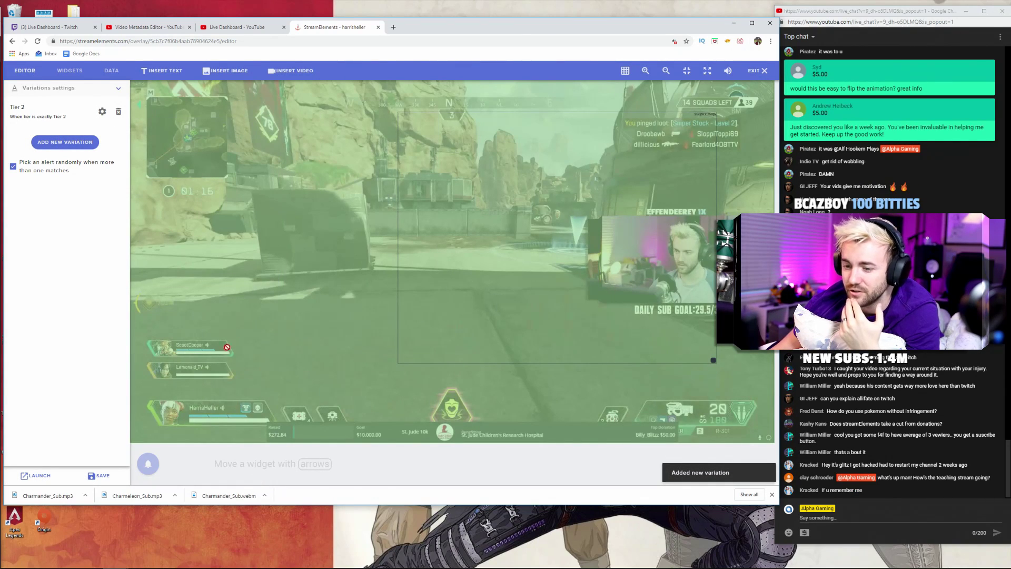
Emulate a custom subscriber event with 3 months subscribed at Tier 2 to test the variation.
{"action": "mouse_move", "coordinate": [151, 468]}
{"action": "mouse_move", "coordinate": [147, 339]}
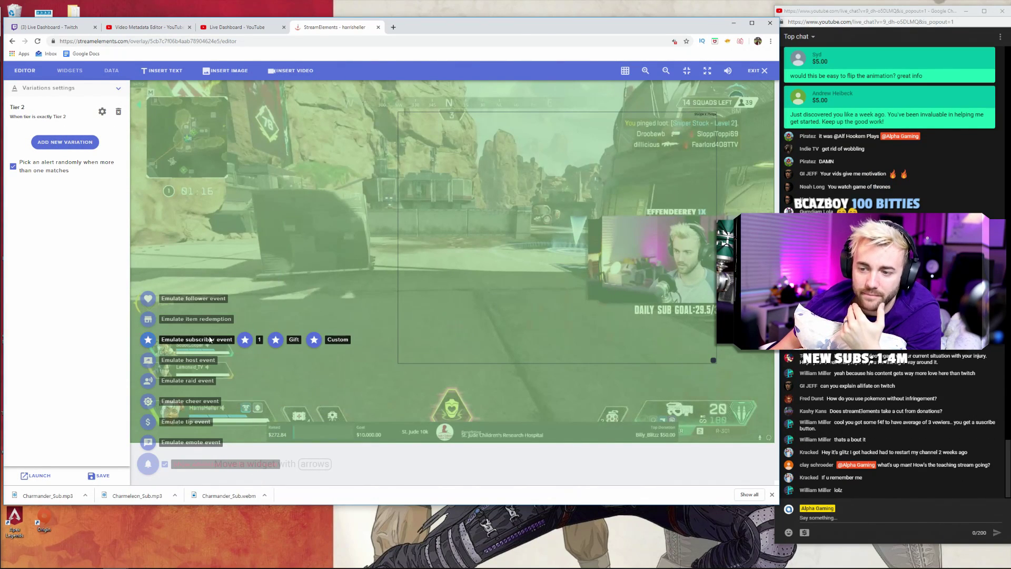
{"action": "left_click", "coordinate": [313, 341]}
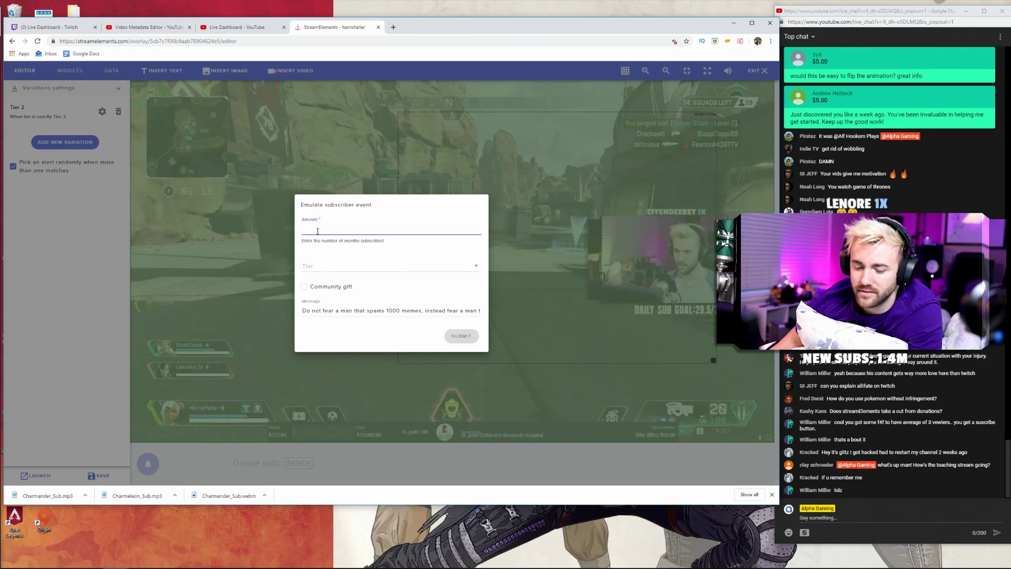
{"action": "type", "text": "3"}
{"action": "left_click", "coordinate": [327, 267]}
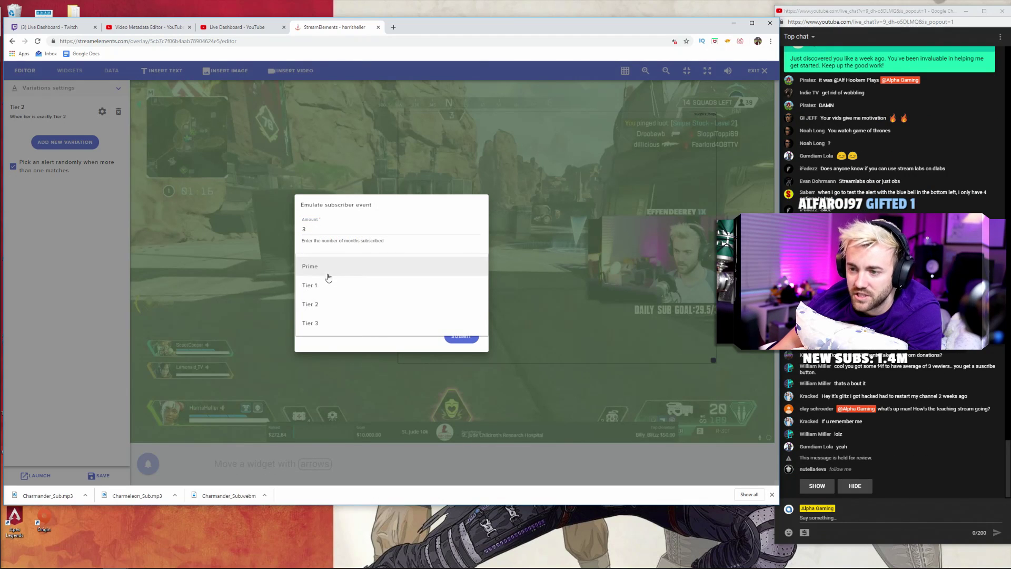
{"action": "left_click", "coordinate": [326, 304]}
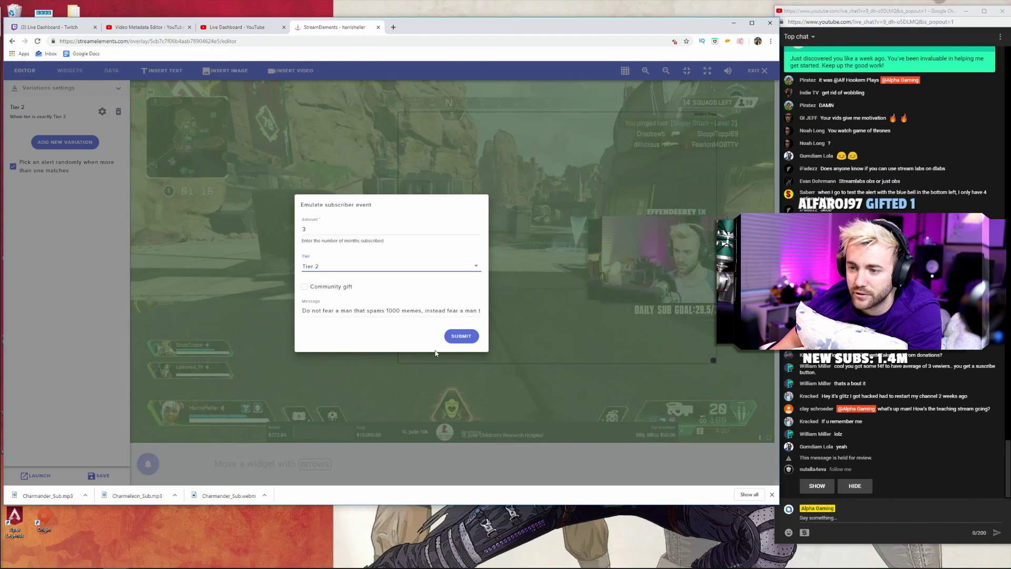
{"action": "left_click", "coordinate": [461, 336]}
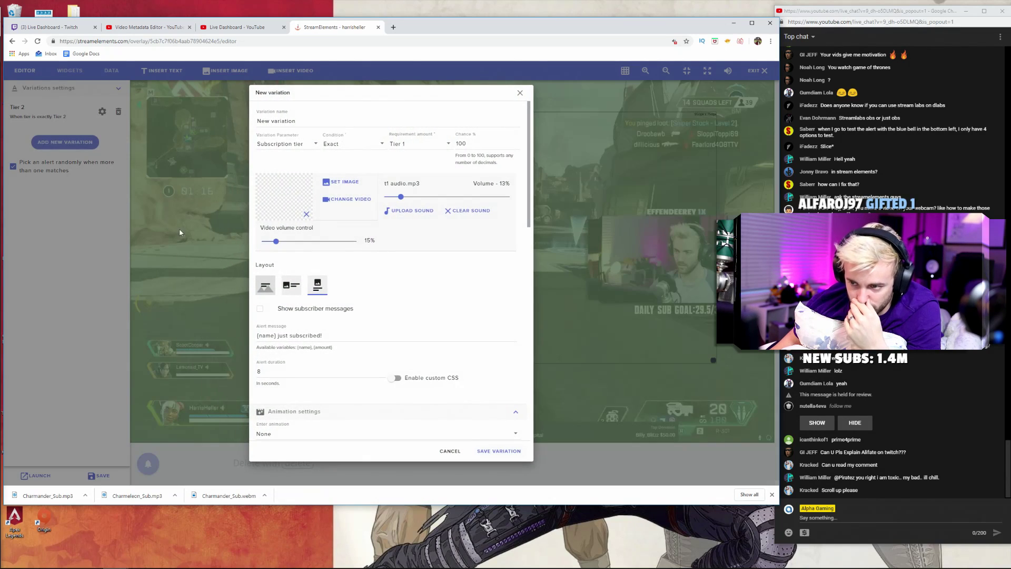
Name the new variation Tier 3 and set its condition to a subscription tier of exactly Tier 3.
{"action": "triple_click", "coordinate": [301, 120]}
{"action": "type", "text": "T"}
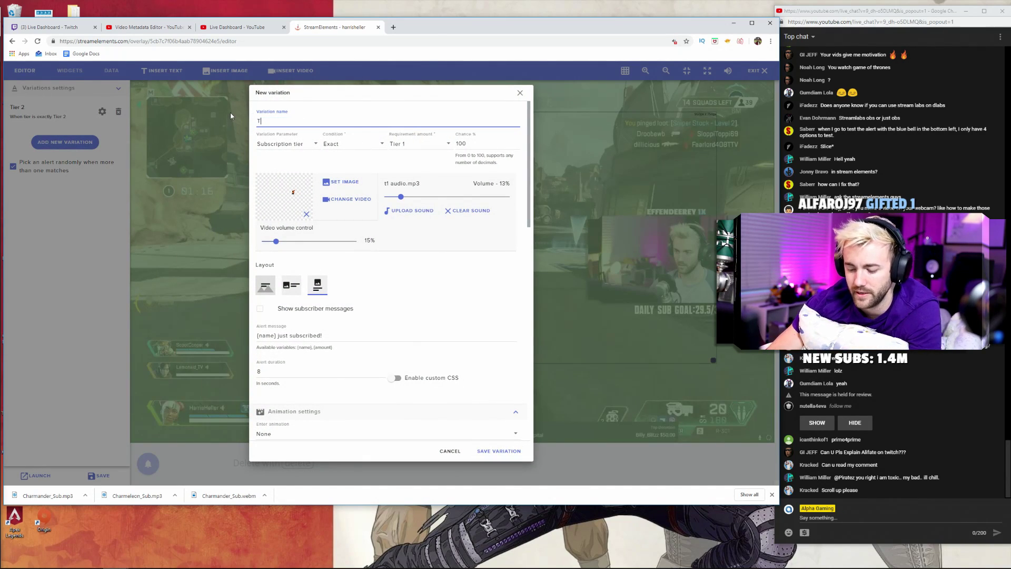
{"action": "type", "text": "ier 3"}
{"action": "left_click", "coordinate": [350, 145]}
{"action": "left_click", "coordinate": [349, 145]}
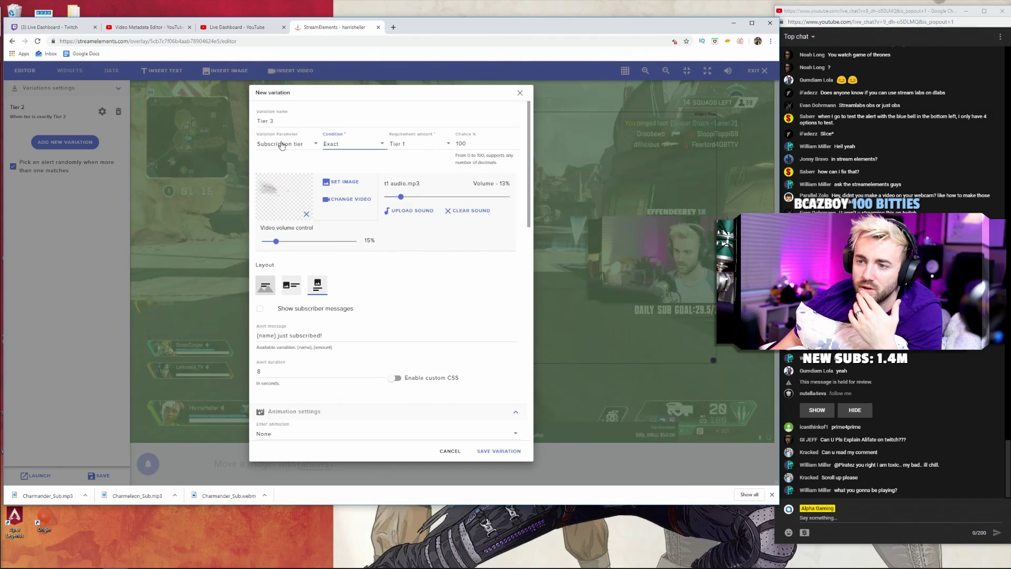
{"action": "left_click", "coordinate": [422, 145]}
{"action": "left_click", "coordinate": [441, 194]}
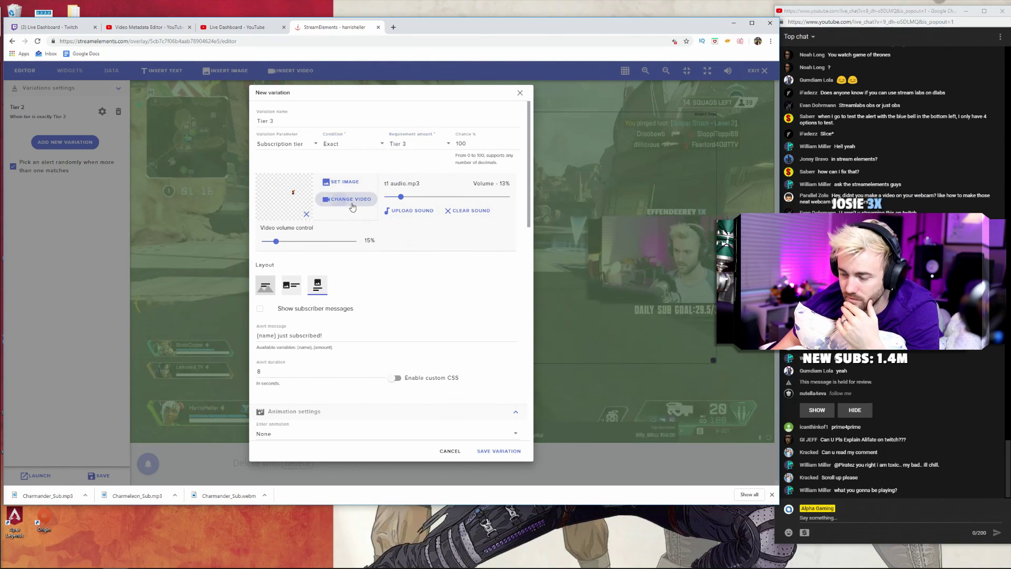
Give the Tier 3 variation the video t3-Sub.webm, the sound t3 audio.mp3 and the text-over-image layout.
{"action": "left_click", "coordinate": [348, 199]}
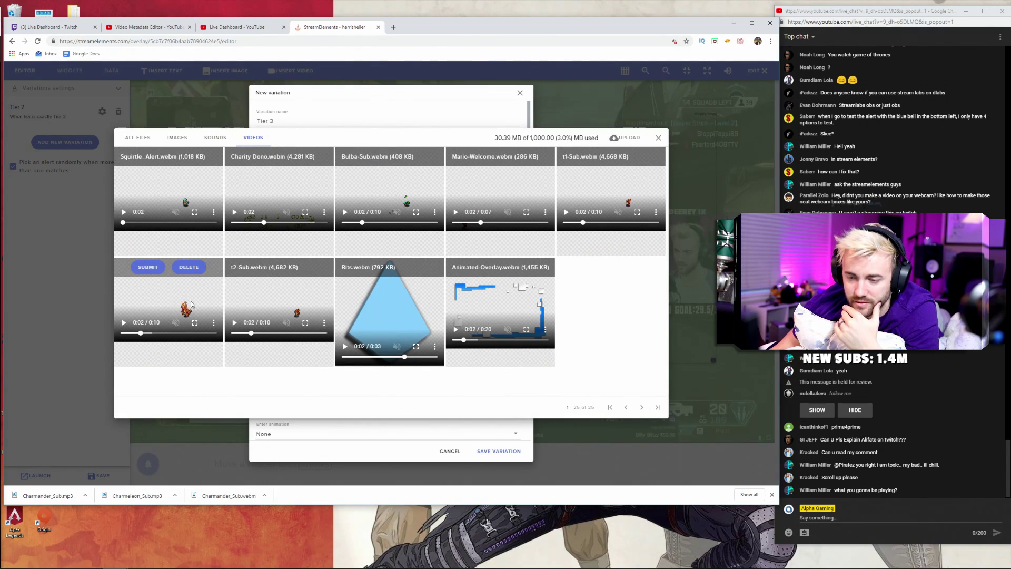
{"action": "left_click", "coordinate": [148, 267]}
{"action": "left_click", "coordinate": [406, 213]}
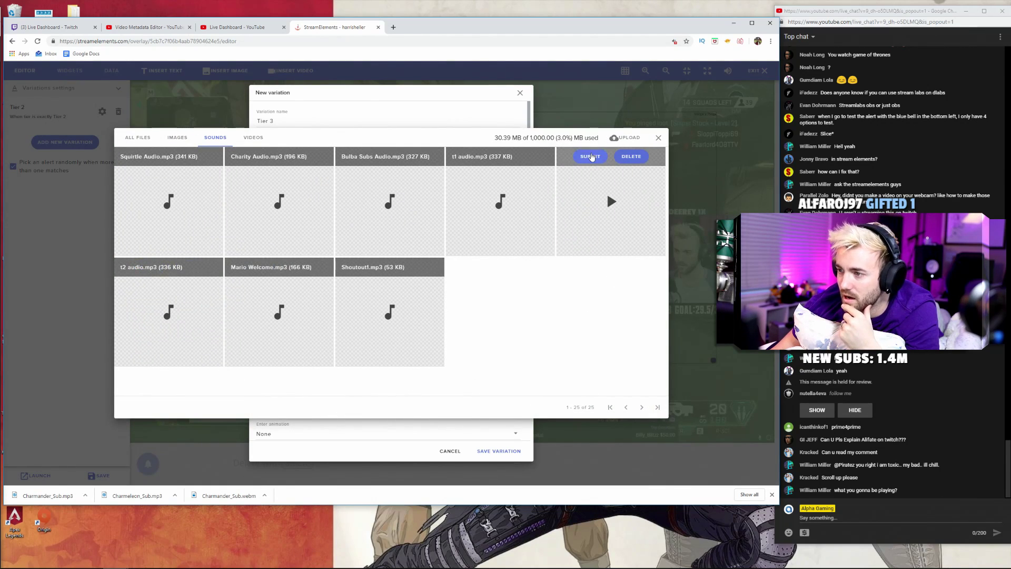
{"action": "left_click", "coordinate": [590, 156]}
{"action": "left_click", "coordinate": [265, 245]}
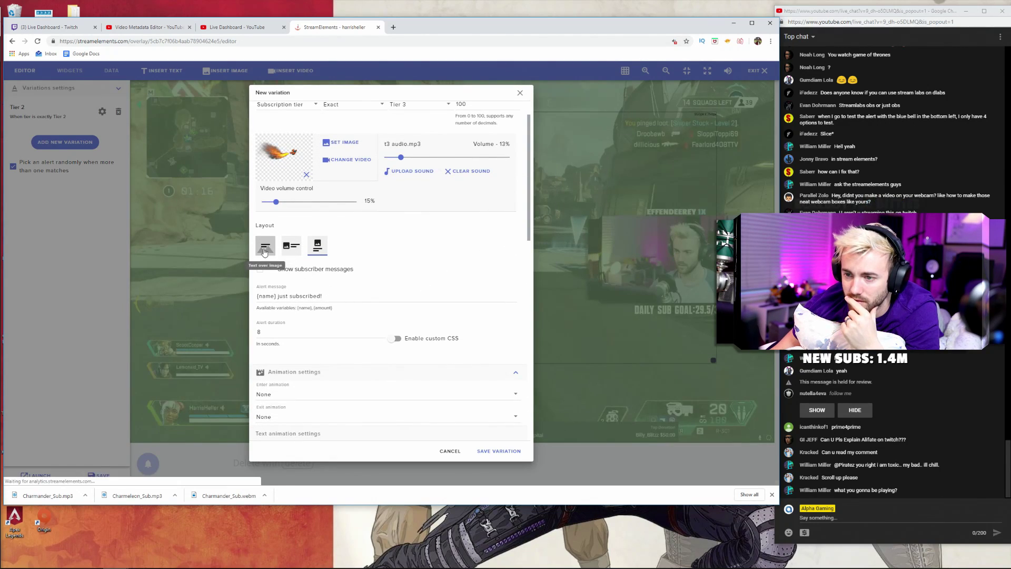
Change the Tier 3 variation's alert message to {name} {amount}X.
{"action": "scroll", "coordinate": [389, 263], "scroll_direction": "down", "scroll_amount": 2}
{"action": "left_click_drag", "start_coordinate": [322, 217], "coordinate": [274, 218]}
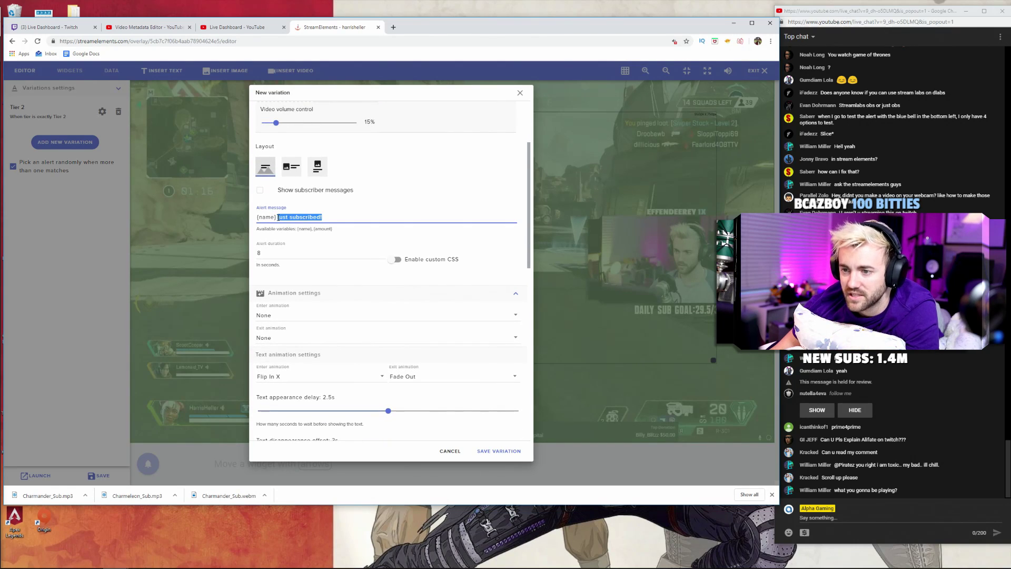
{"action": "type", "text": "{name} {"}
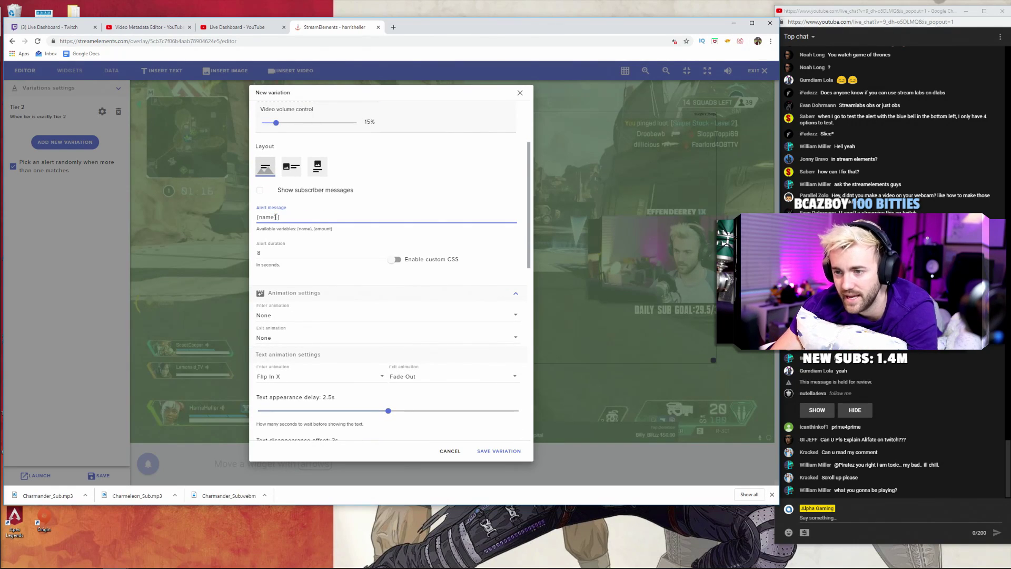
{"action": "type", "text": "amount}X"}
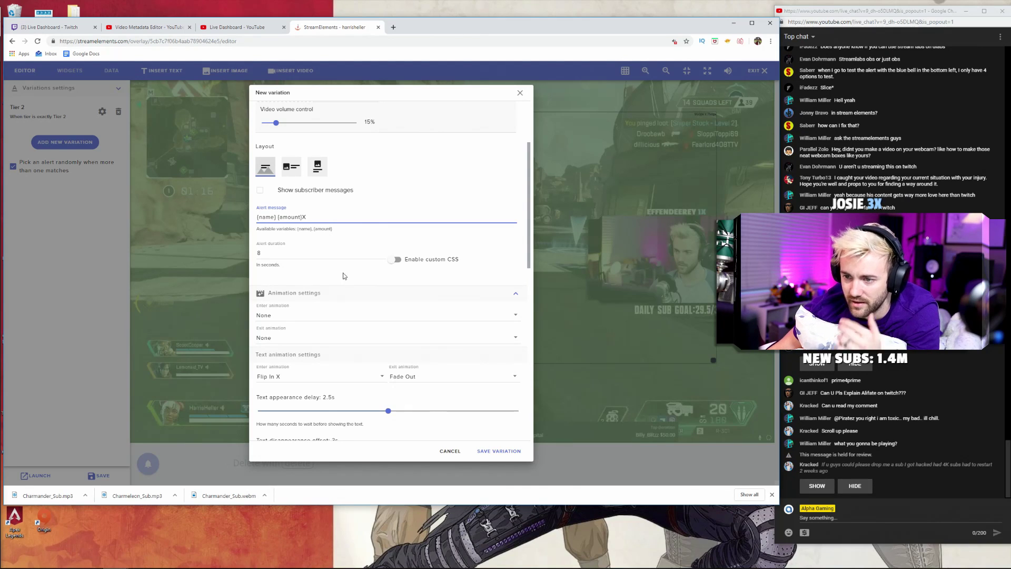
{"action": "scroll", "coordinate": [343, 274], "scroll_direction": "down", "scroll_amount": 4}
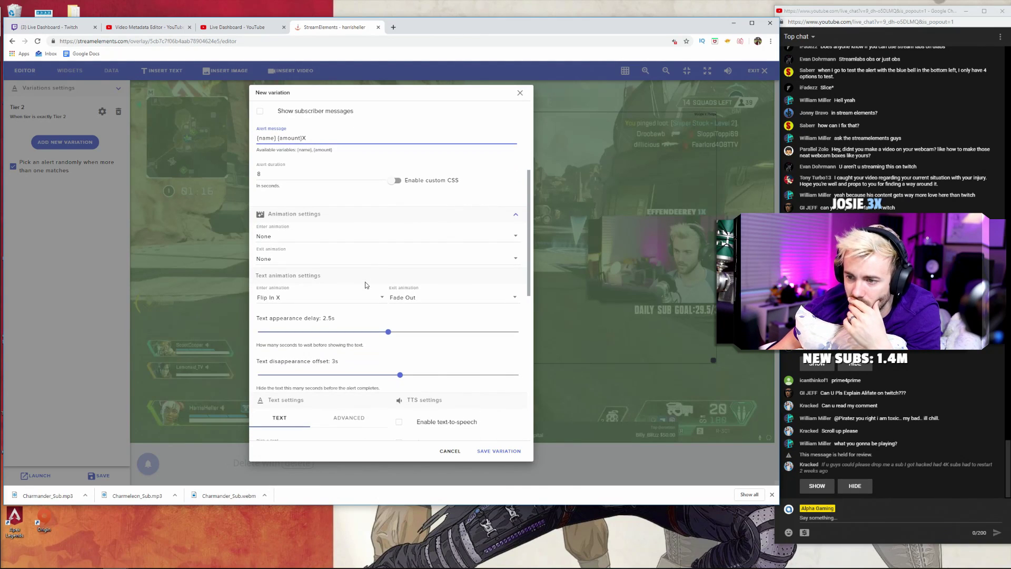
Save the Tier 3 variation and emulate a custom Tier 3 subscriber event with an amount of 4 months.
{"action": "scroll", "coordinate": [383, 324], "scroll_direction": "up", "scroll_amount": 5}
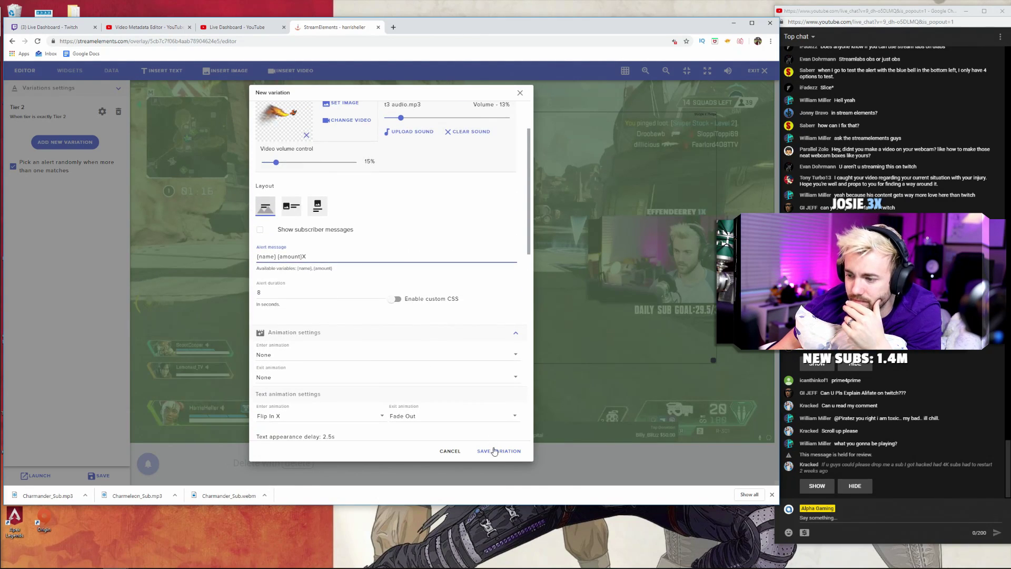
{"action": "left_click", "coordinate": [495, 451]}
{"action": "mouse_move", "coordinate": [147, 342]}
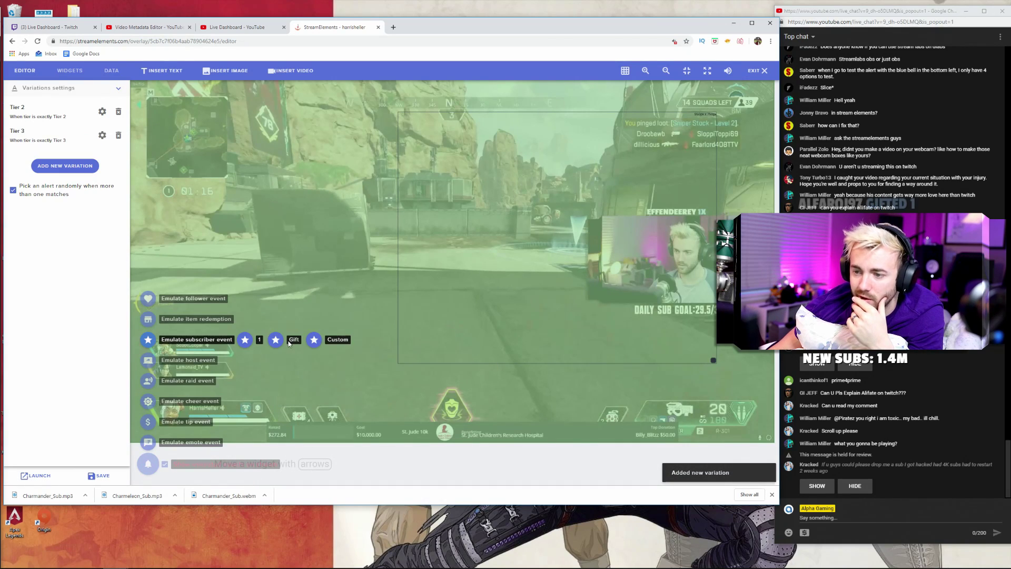
{"action": "left_click", "coordinate": [319, 340]}
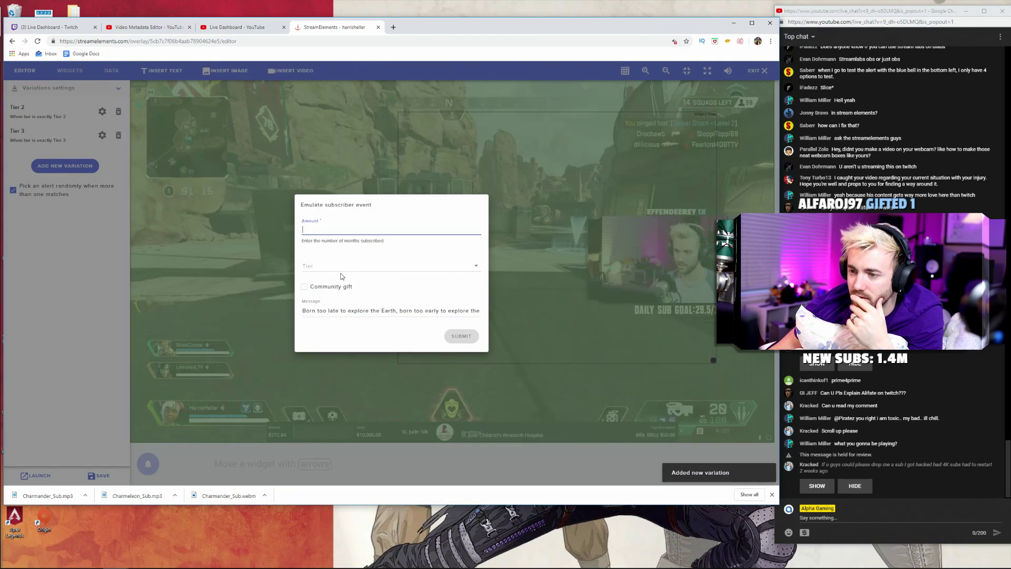
{"action": "type", "text": "4"}
{"action": "left_click", "coordinate": [325, 267]}
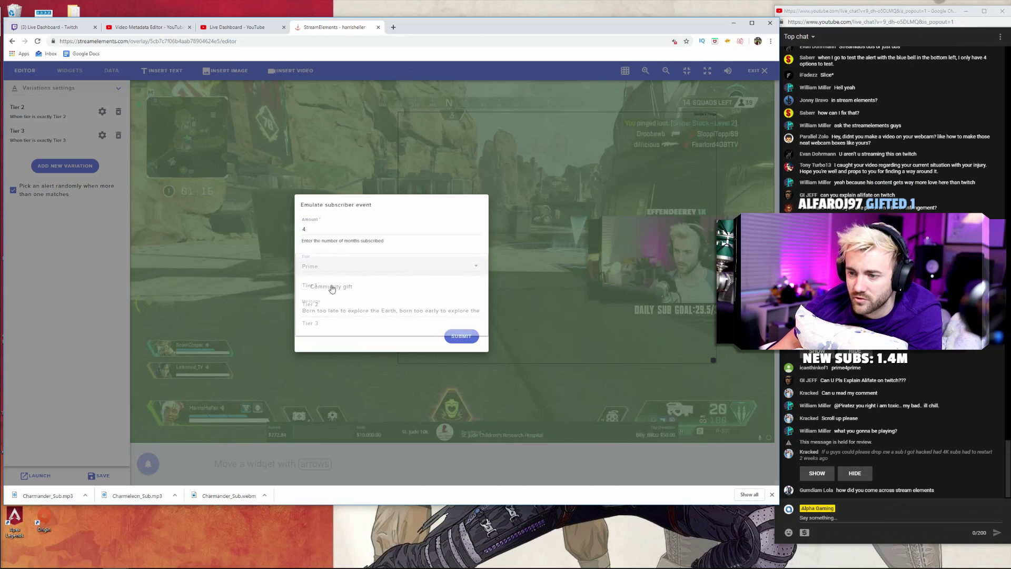
{"action": "left_click", "coordinate": [330, 321]}
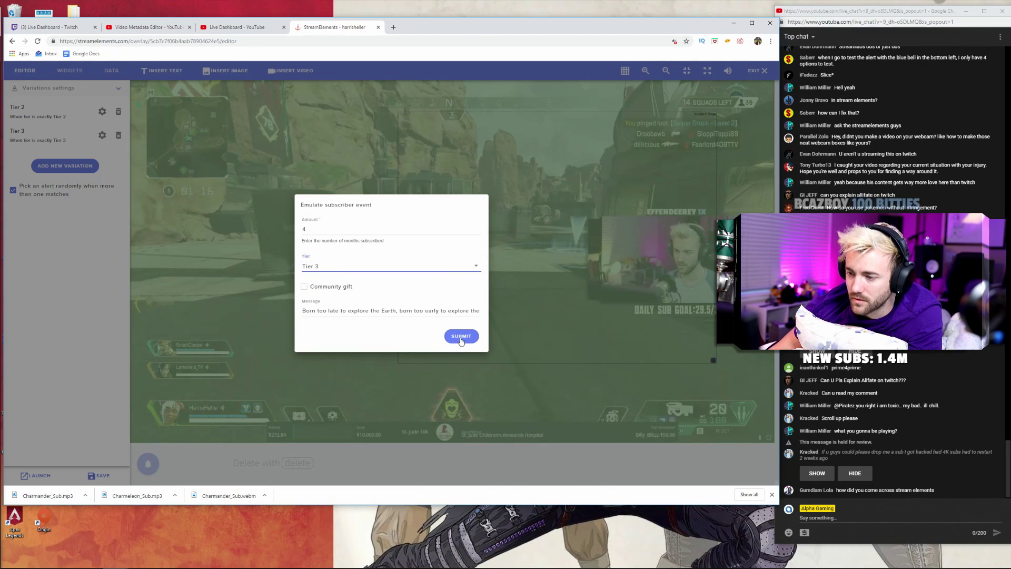
{"action": "left_click", "coordinate": [461, 335]}
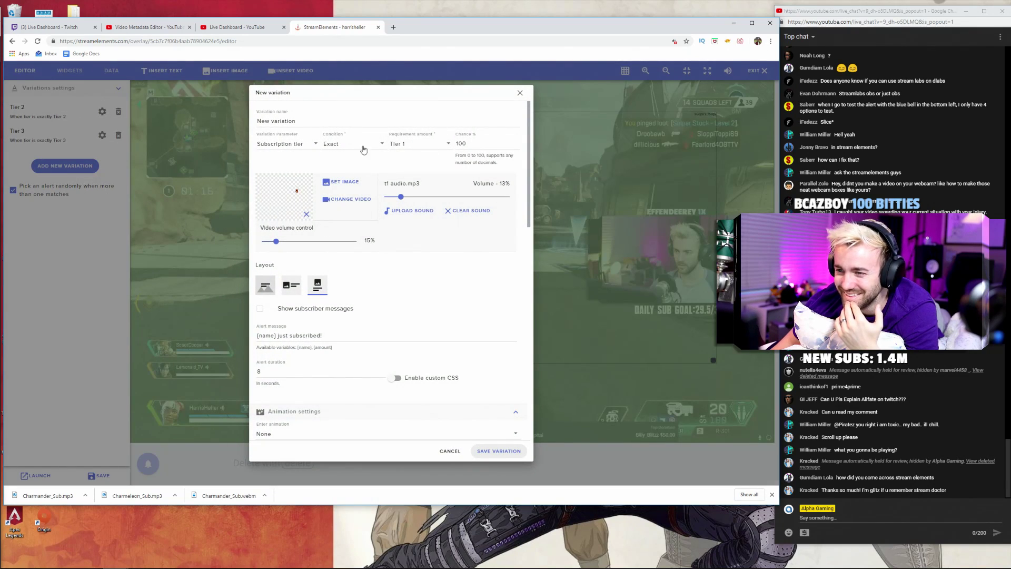
Set the new variation's requirement to Prime and use Bulba-Sub.webm as its video.
{"action": "left_click", "coordinate": [417, 143]}
{"action": "left_click", "coordinate": [416, 127]}
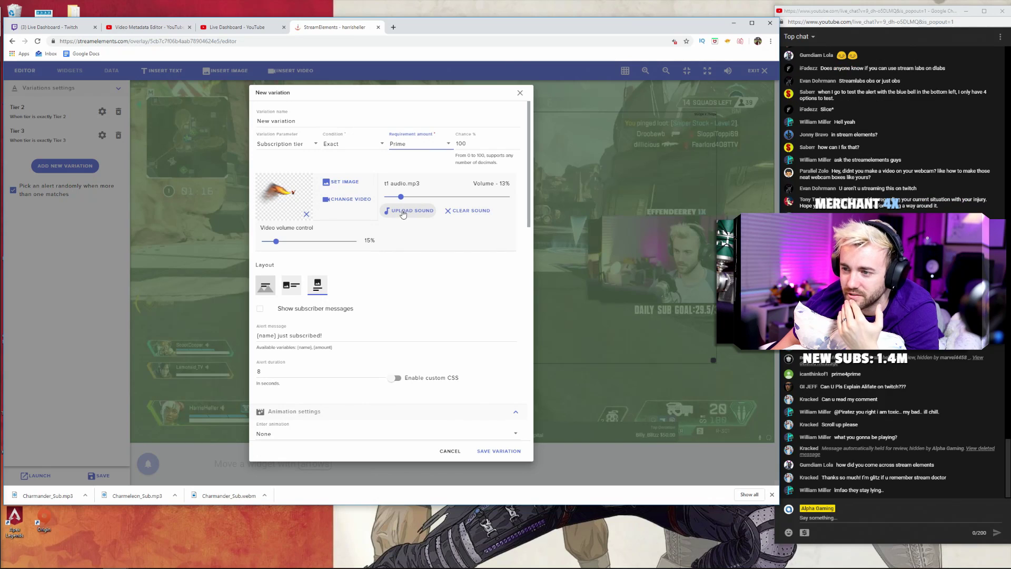
{"action": "left_click", "coordinate": [345, 198]}
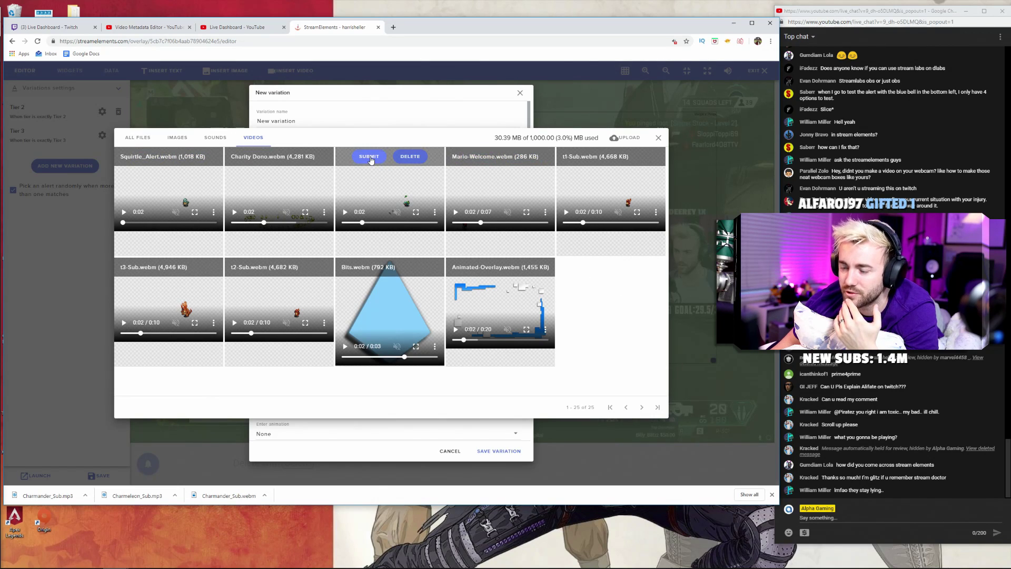
{"action": "left_click", "coordinate": [370, 156]}
Give the Prime-tier variation the text-over-image layout and the alert message "{name} {amount}X", and save it.
{"action": "left_click", "coordinate": [265, 285]}
{"action": "left_click_drag", "start_coordinate": [323, 336], "coordinate": [277, 337]}
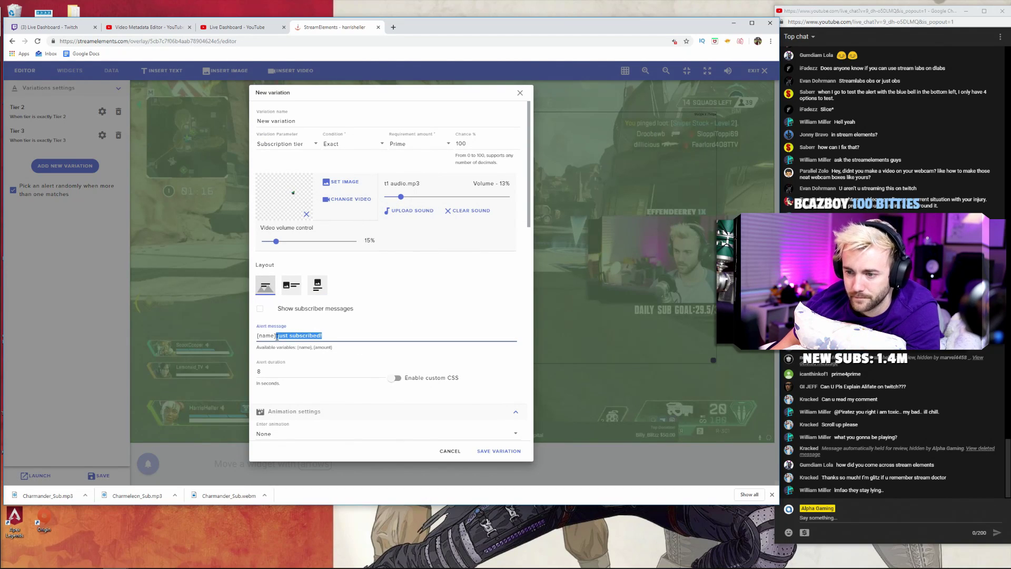
{"action": "key", "text": "BackSpace"}
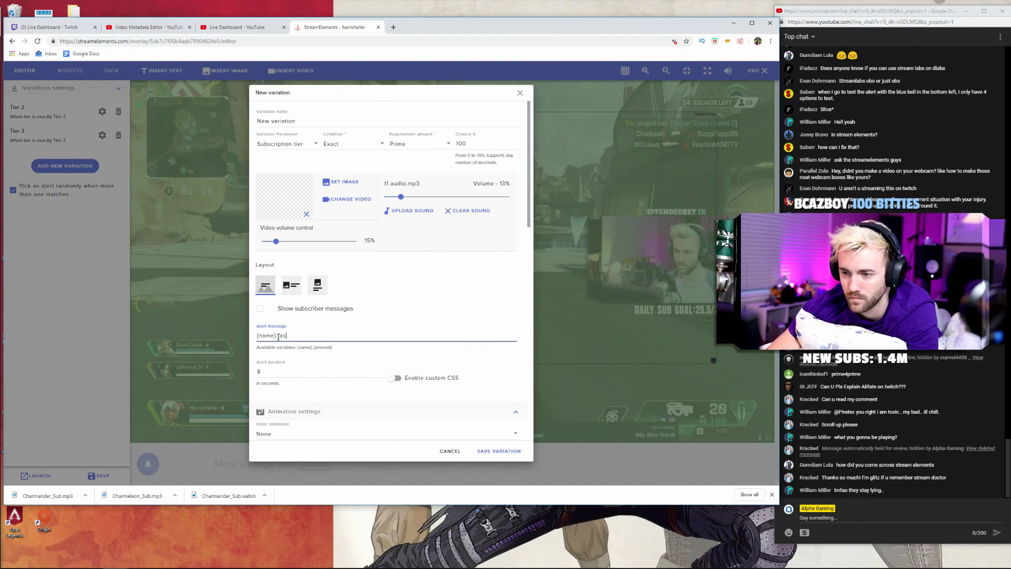
{"action": "key", "text": "BackSpace"}
{"action": "key", "text": "BackSpace"}
{"action": "key", "text": "BackSpace"}
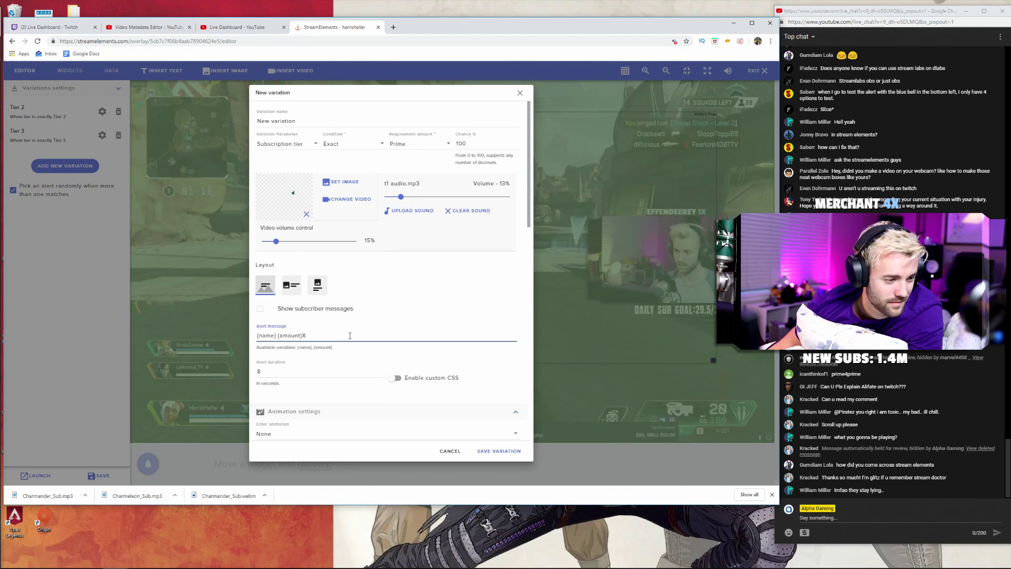
{"action": "scroll", "coordinate": [349, 343], "scroll_direction": "down", "scroll_amount": 4}
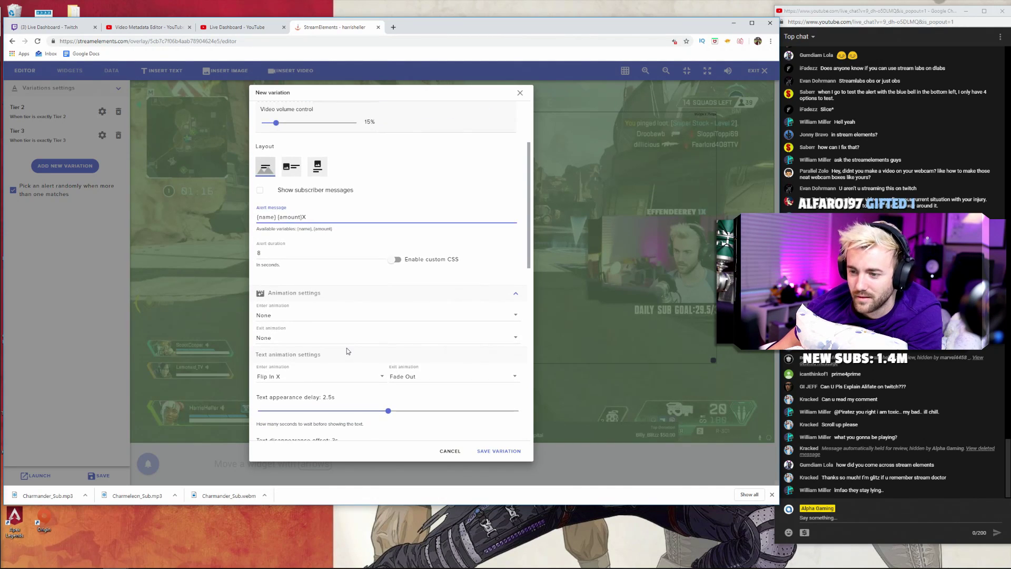
{"action": "scroll", "coordinate": [346, 355], "scroll_direction": "up", "scroll_amount": 3}
{"action": "scroll", "coordinate": [346, 355], "scroll_direction": "up", "scroll_amount": 1}
{"action": "left_click", "coordinate": [486, 451]}
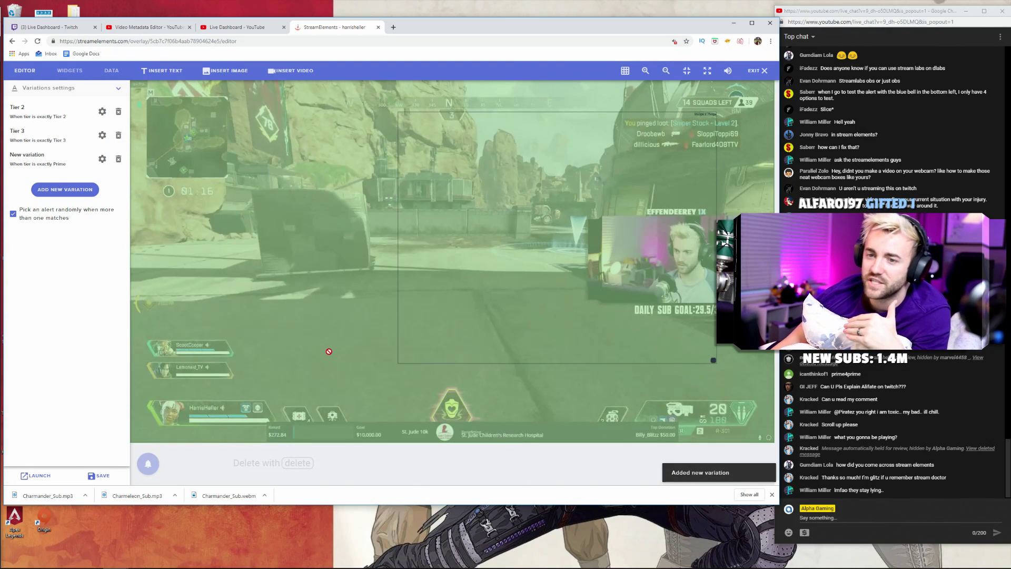
Rename the newly added Prime-tier variation to "Prime" and save the change.
{"action": "left_click", "coordinate": [107, 157]}
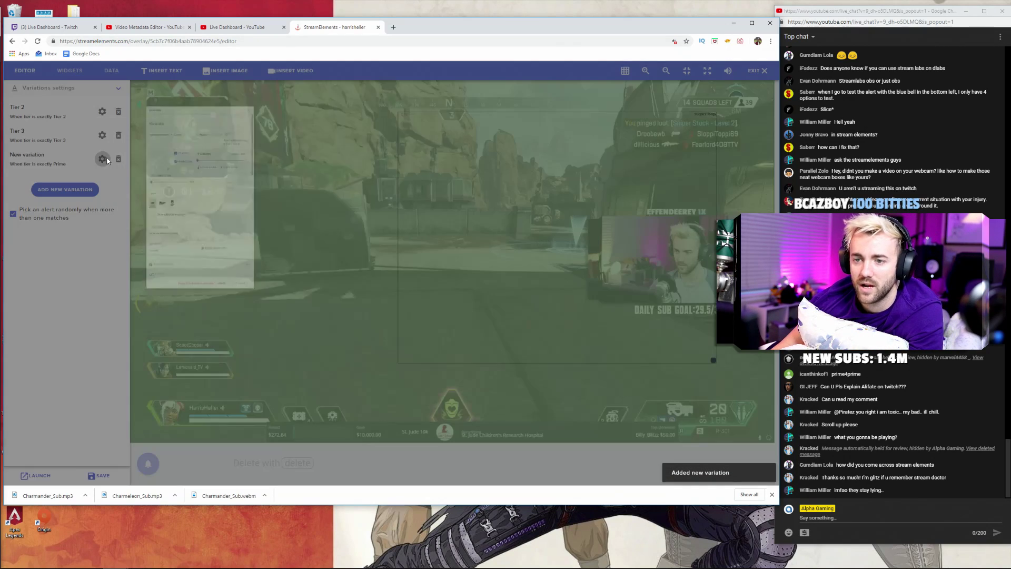
{"action": "key", "text": "Escape"}
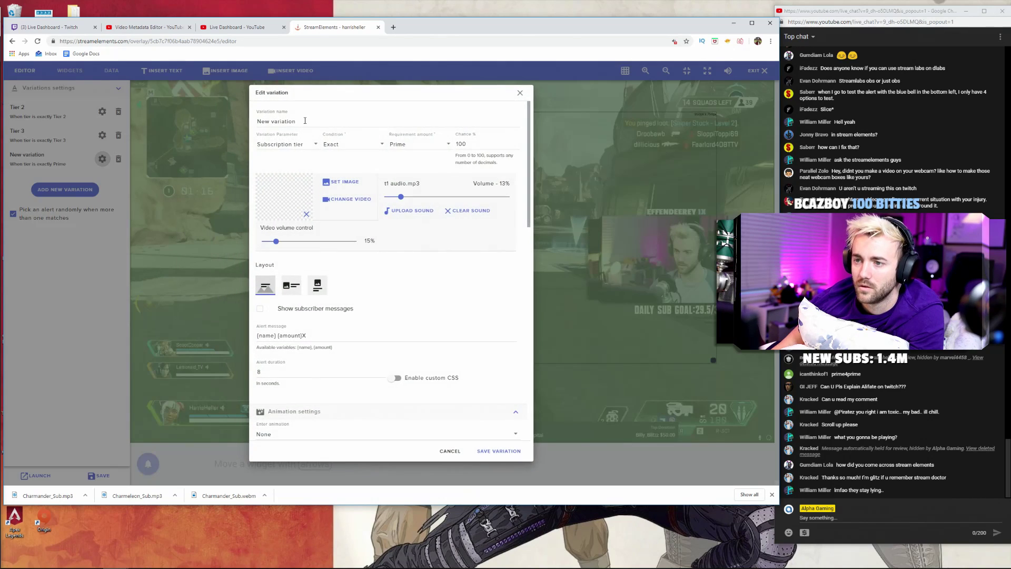
{"action": "left_click_drag", "start_coordinate": [304, 121], "coordinate": [233, 123]}
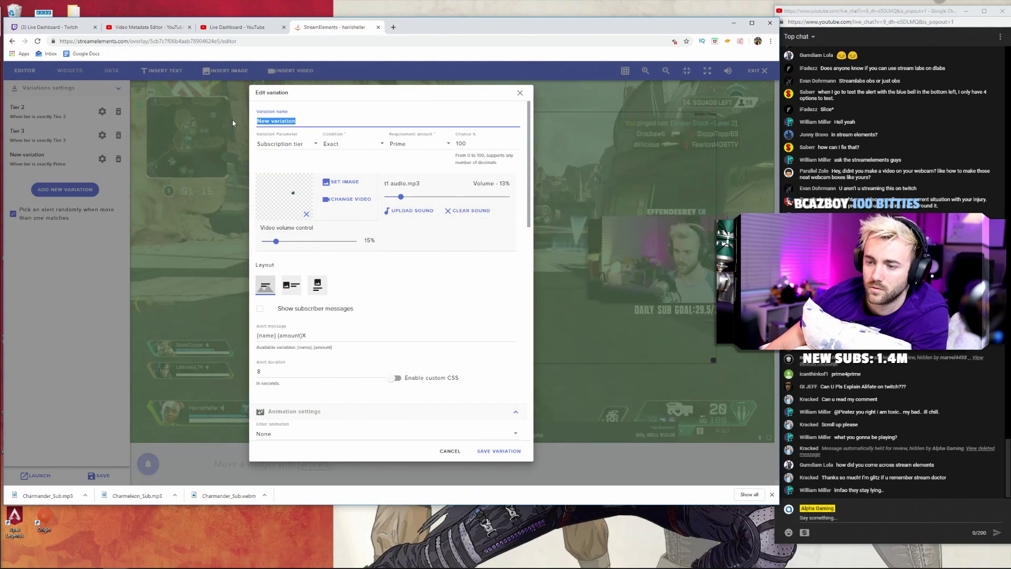
{"action": "type", "text": "Prime"}
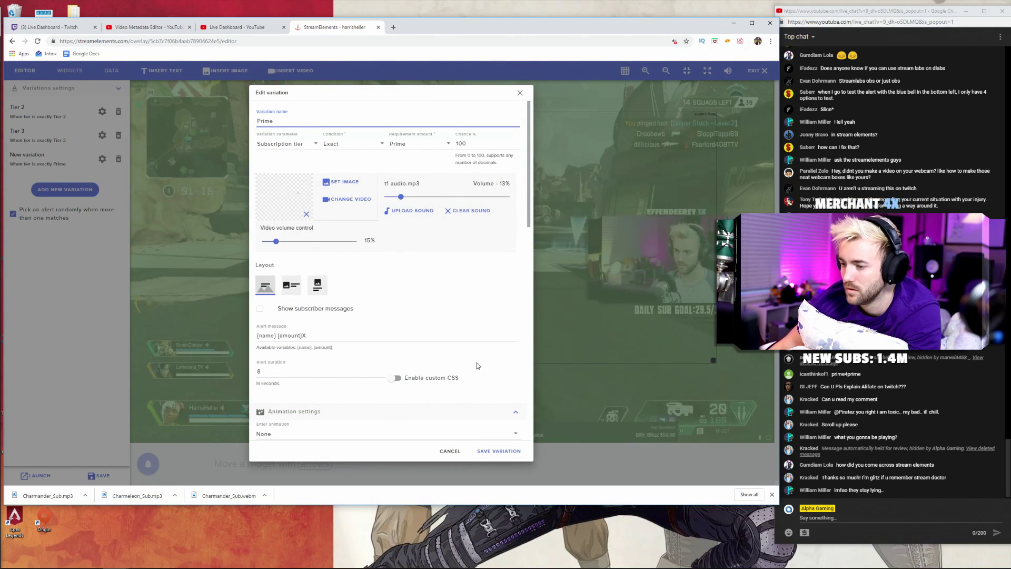
{"action": "left_click", "coordinate": [496, 450]}
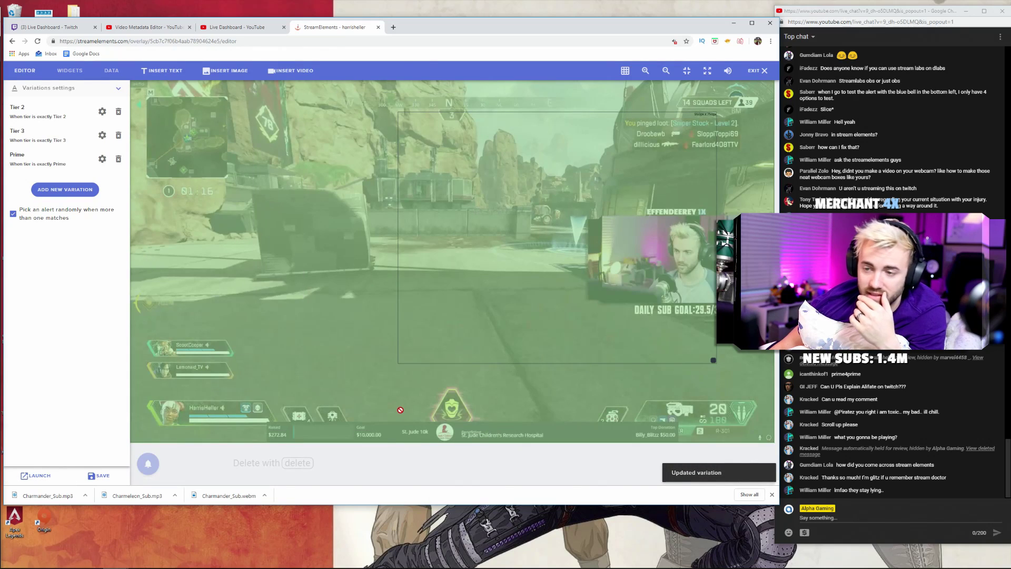
Add another variation named "Gifted" with Gift as its variation parameter.
{"action": "left_click", "coordinate": [65, 190]}
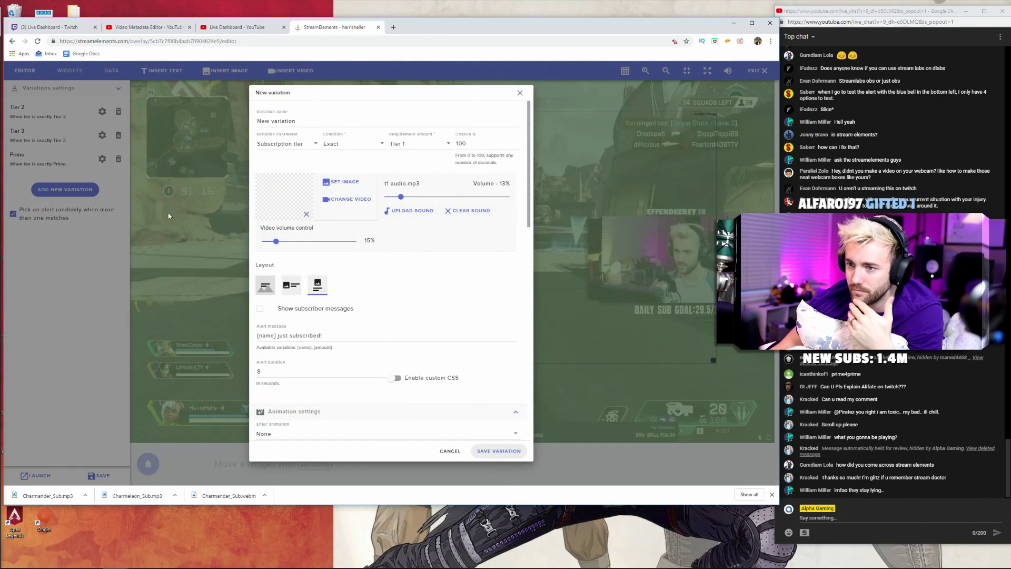
{"action": "left_click_drag", "start_coordinate": [301, 120], "coordinate": [233, 116]}
{"action": "type", "text": "Gifted"}
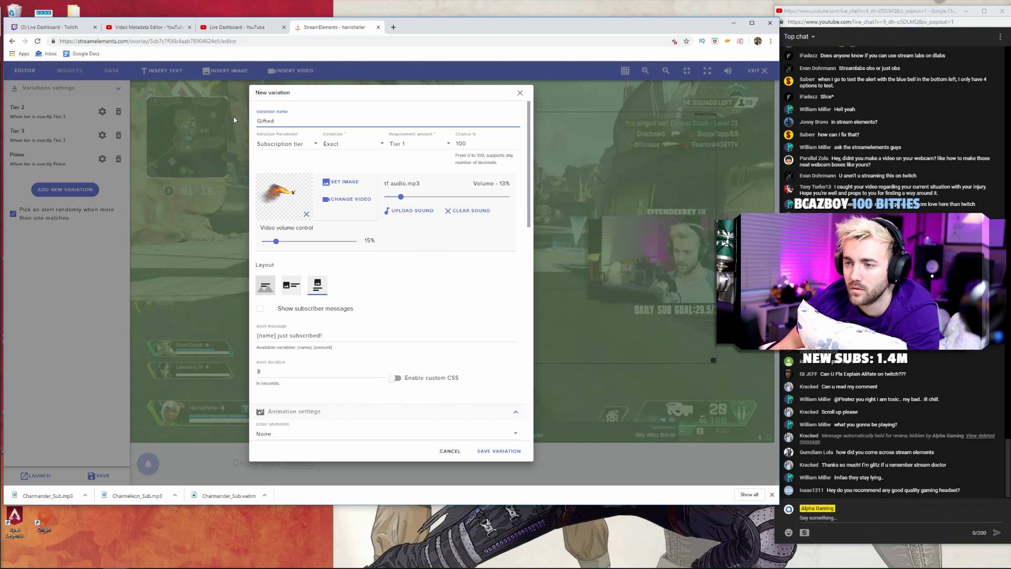
{"action": "left_click", "coordinate": [313, 145]}
{"action": "left_click", "coordinate": [281, 164]}
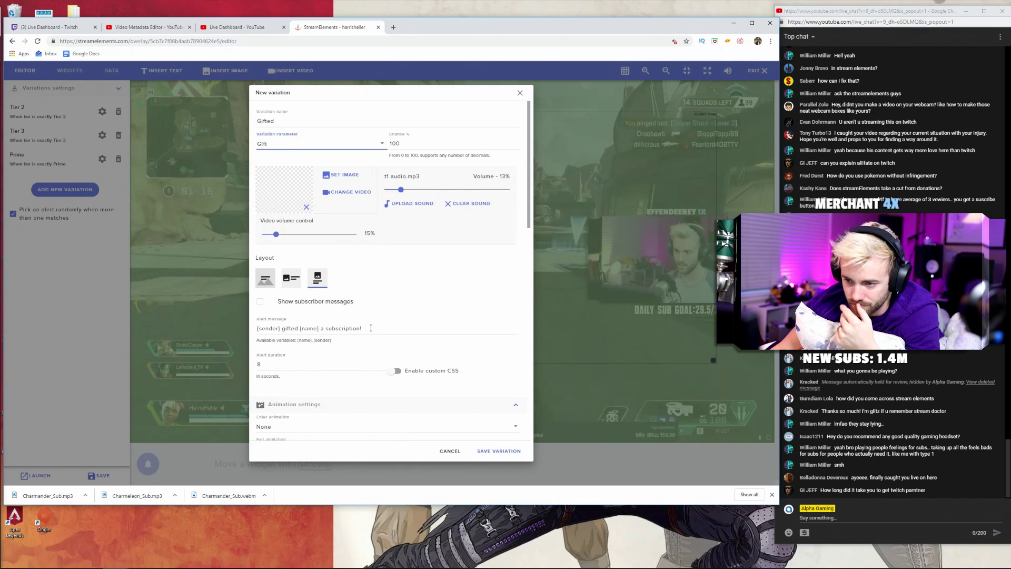
Change the Gifted alert message to "{sender} gifted a sub to {name}" and use the text-over-image layout.
{"action": "left_click_drag", "start_coordinate": [372, 325], "coordinate": [330, 328]}
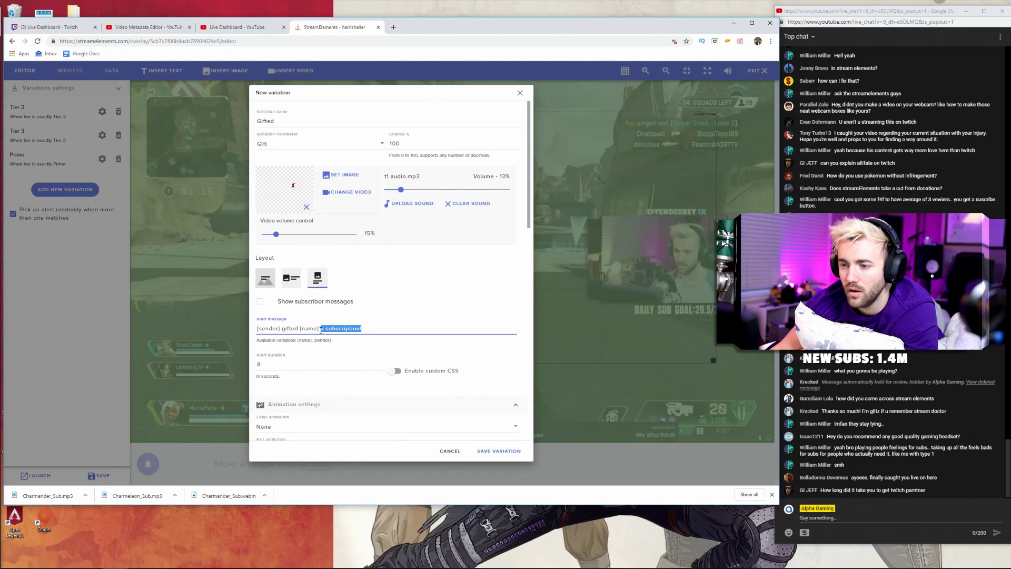
{"action": "key", "text": "BackSpace"}
{"action": "left_click", "coordinate": [299, 329]}
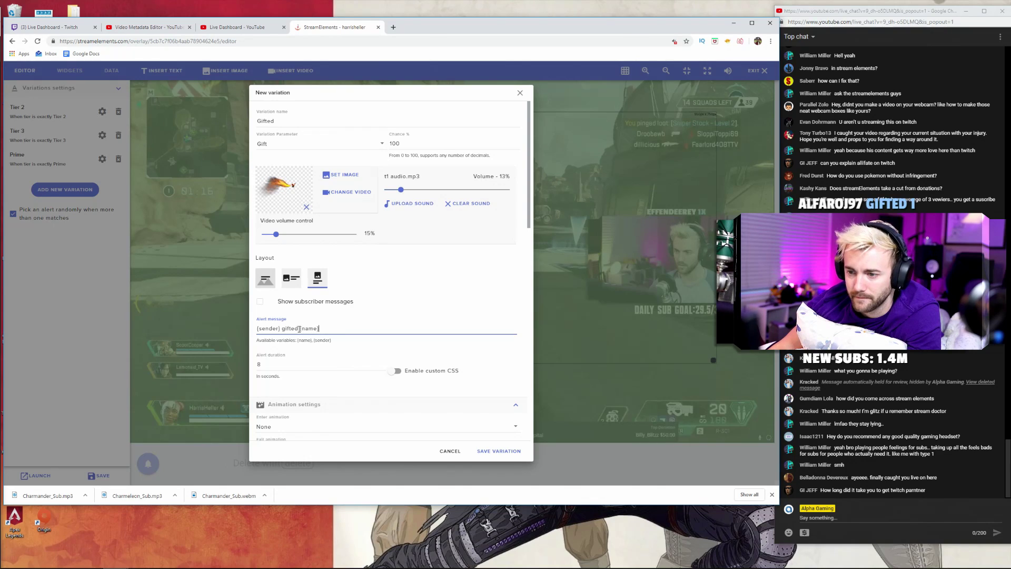
{"action": "type", "text": "a sub"}
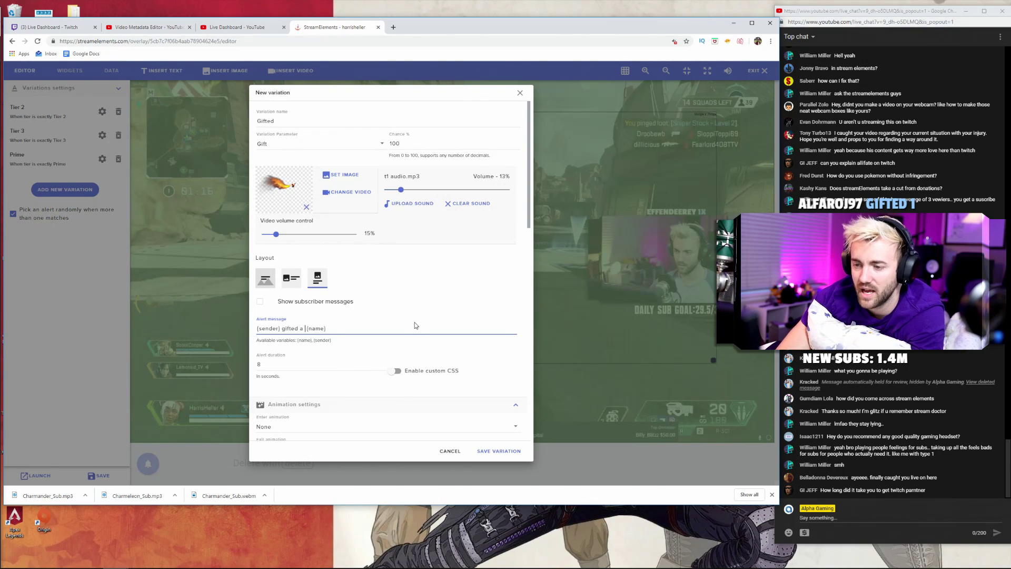
{"action": "type", "text": " to"}
{"action": "left_click", "coordinate": [274, 279]}
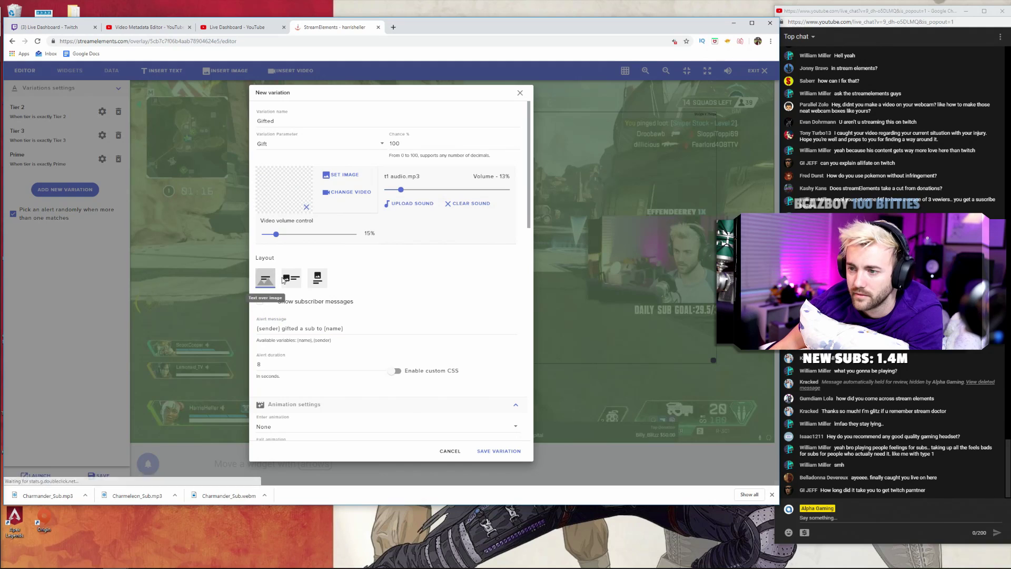
Assign Squirtle_Alert.webm as the video and Squirtle Audio.mp3 as the sound of the Gifted variation, and save it.
{"action": "left_click", "coordinate": [357, 193]}
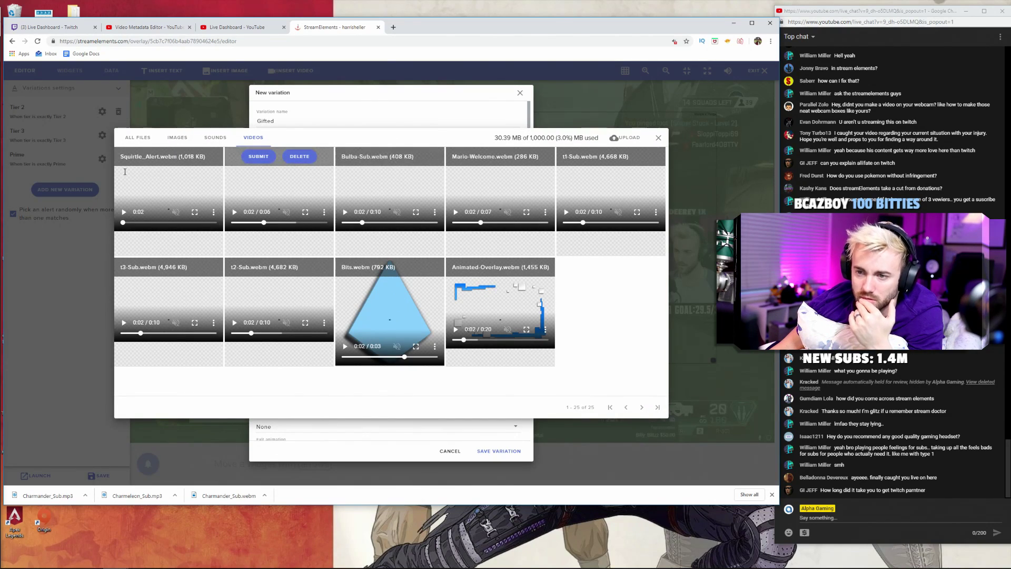
{"action": "left_click", "coordinate": [148, 156]}
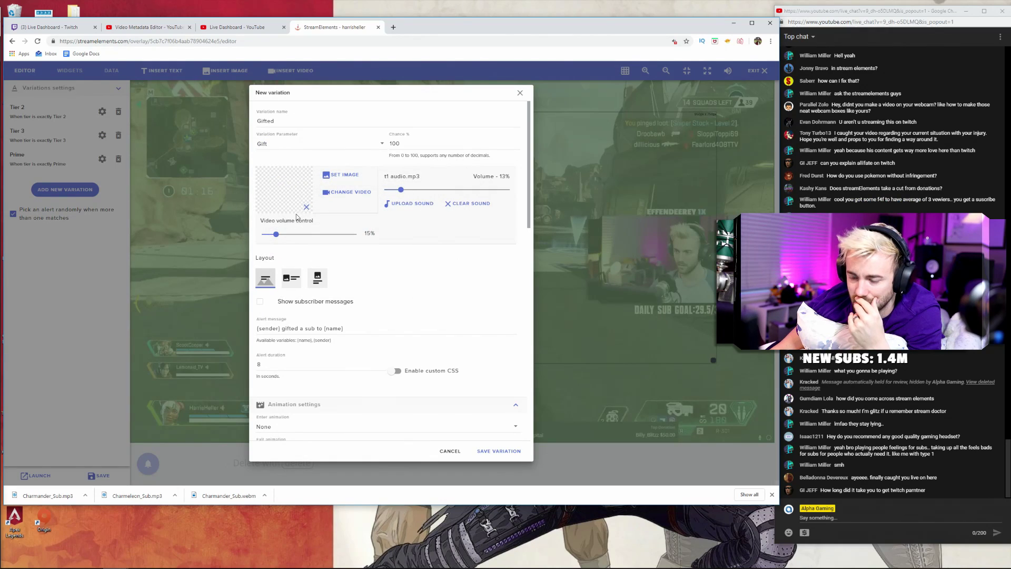
{"action": "left_click", "coordinate": [406, 203]}
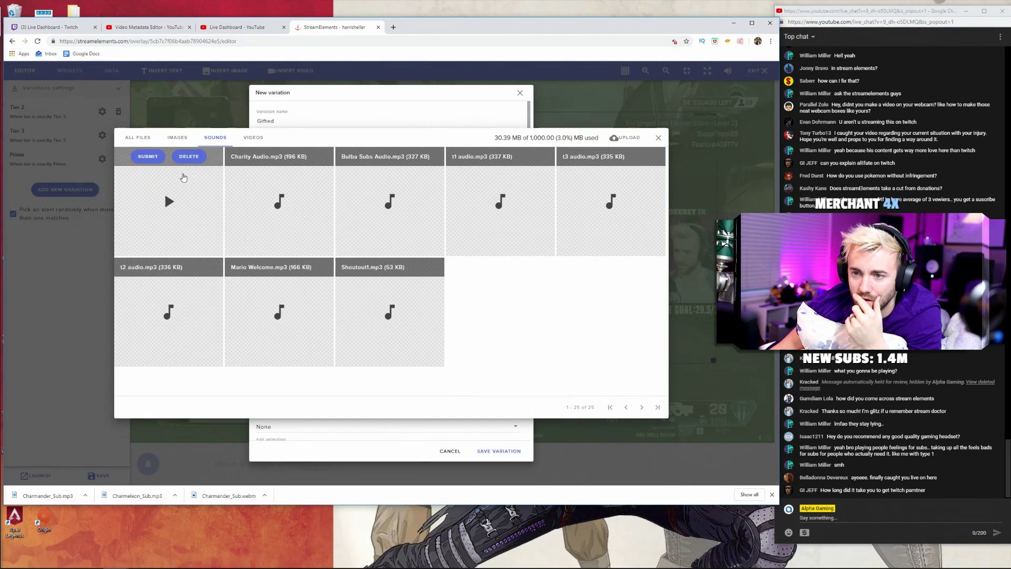
{"action": "left_click", "coordinate": [161, 157]}
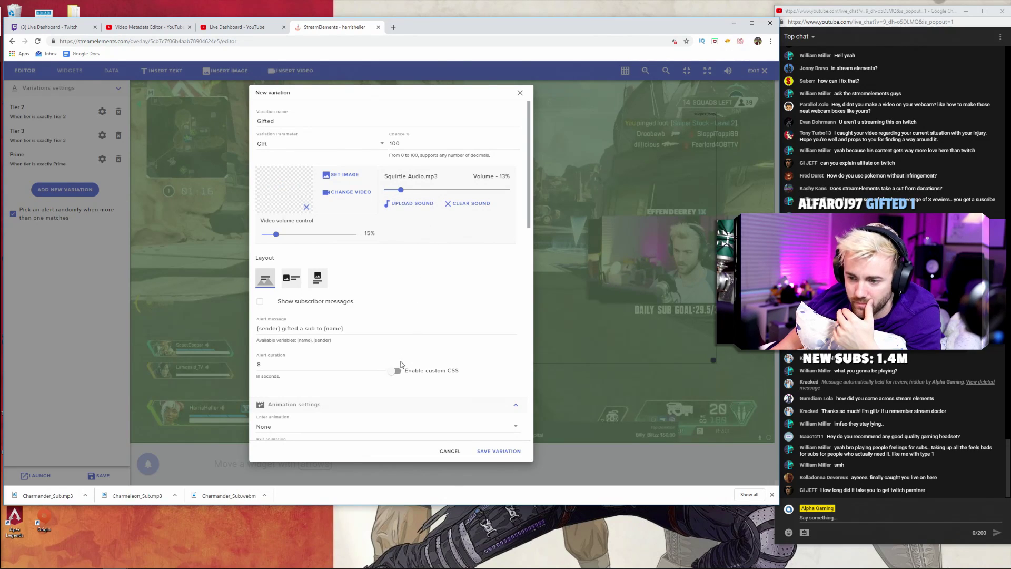
{"action": "left_click", "coordinate": [501, 451]}
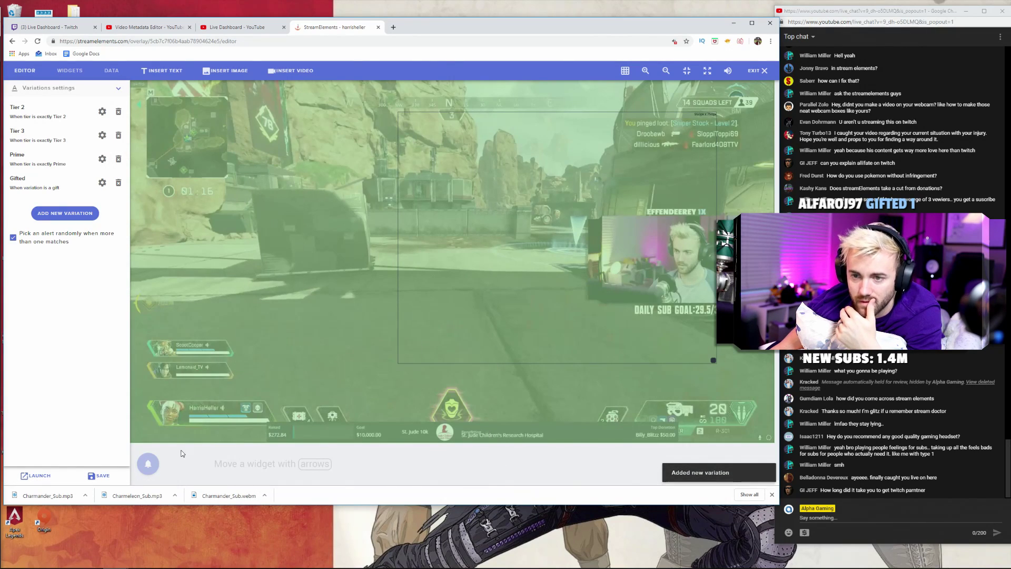
Add a new subscriber alert variation named "Community gift" with Community gift as its variation parameter.
{"action": "left_click", "coordinate": [58, 213]}
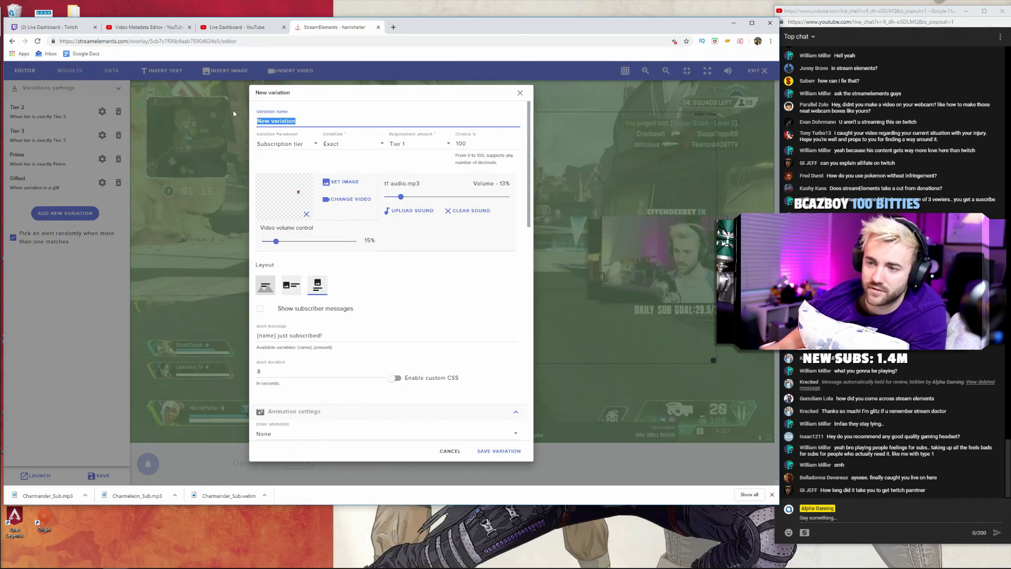
{"action": "type", "text": "Community g"}
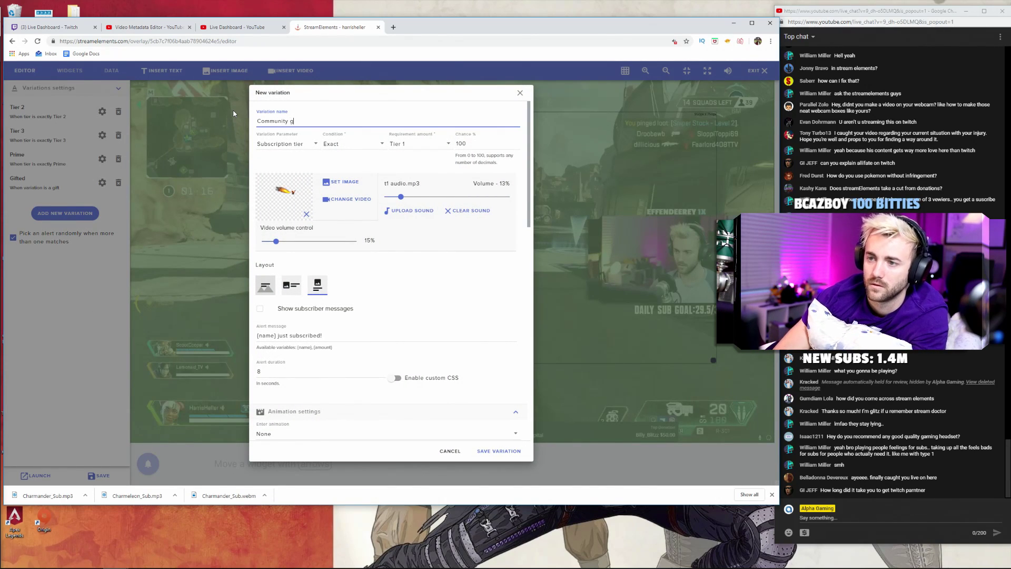
{"action": "type", "text": "ift"}
{"action": "left_click", "coordinate": [287, 143]}
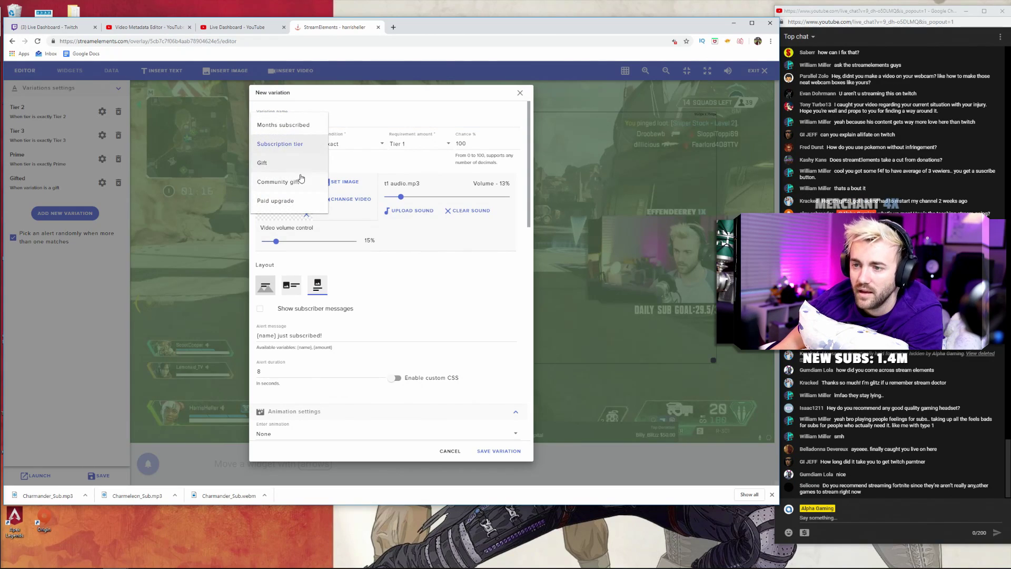
{"action": "left_click", "coordinate": [295, 181]}
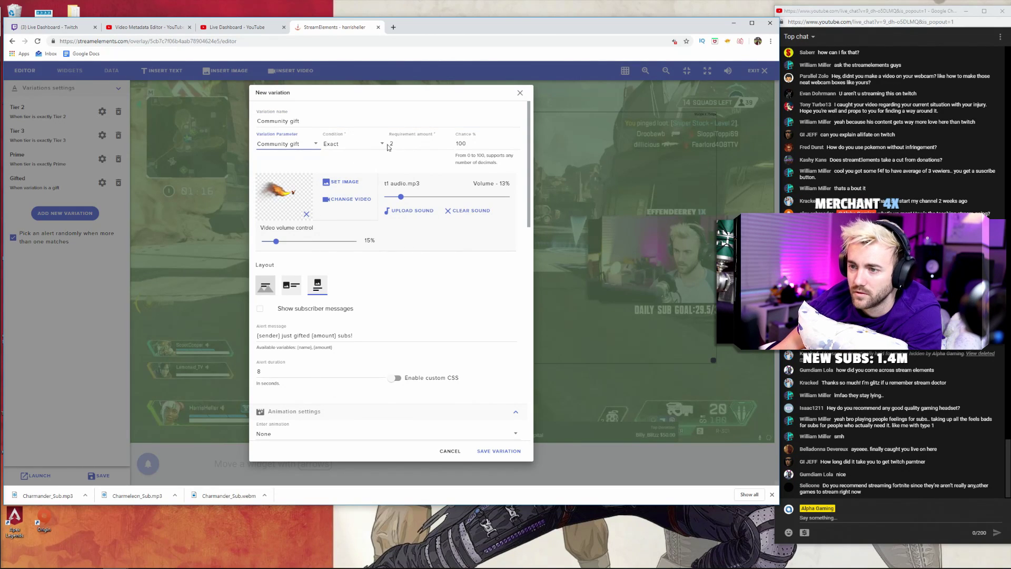
Set the Community gift variation's condition to At least with a requirement amount of 1.
{"action": "left_click", "coordinate": [380, 144]}
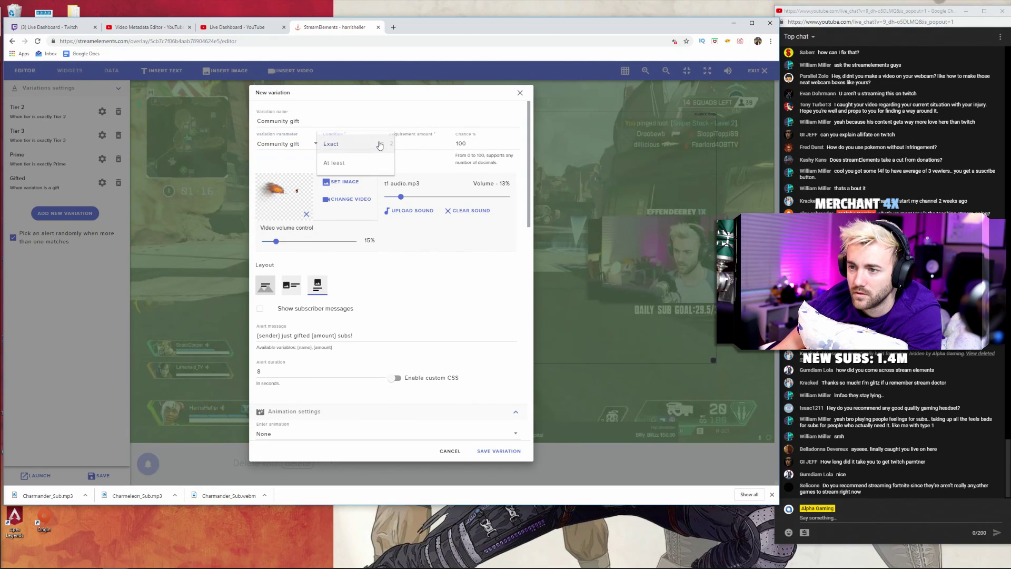
{"action": "left_click", "coordinate": [358, 166]}
{"action": "left_click_drag", "start_coordinate": [394, 144], "coordinate": [385, 143]}
{"action": "type", "text": "1"}
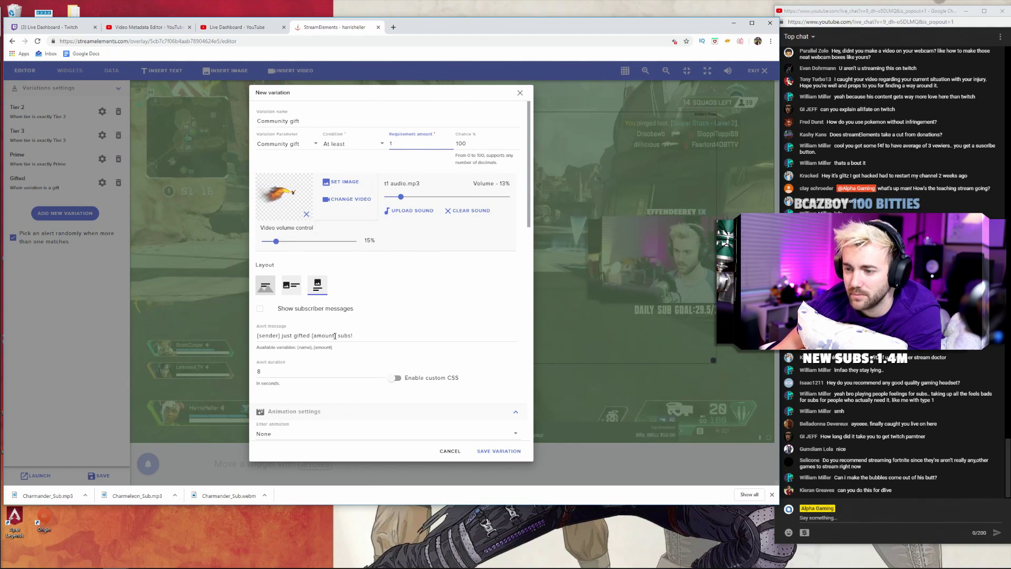
Use the text-over-image layout and Squirtle Audio.mp3 as the sound for the Community gift variation, and save it.
{"action": "left_click", "coordinate": [266, 290]}
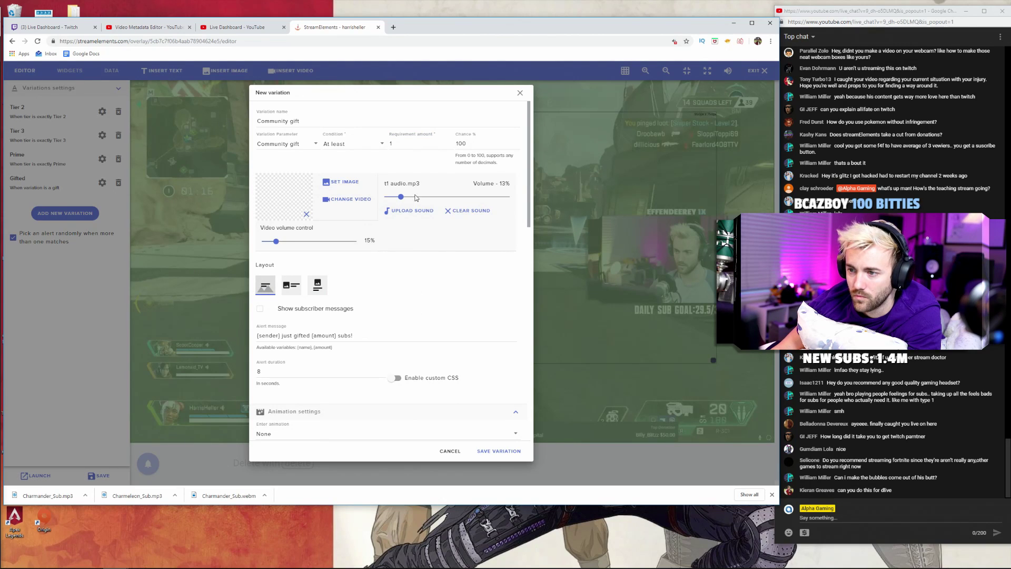
{"action": "left_click", "coordinate": [411, 210]}
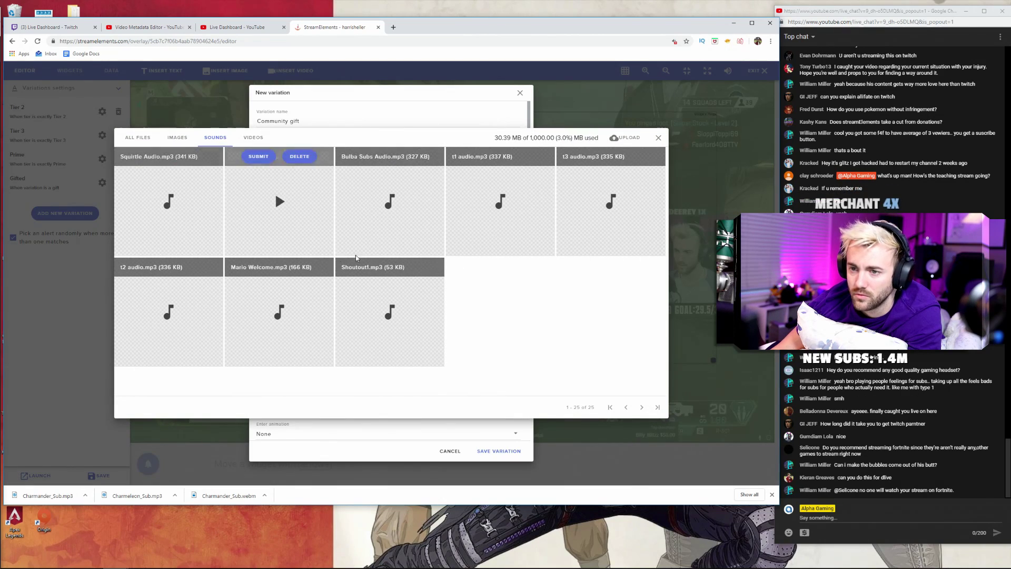
{"action": "left_click", "coordinate": [148, 156]}
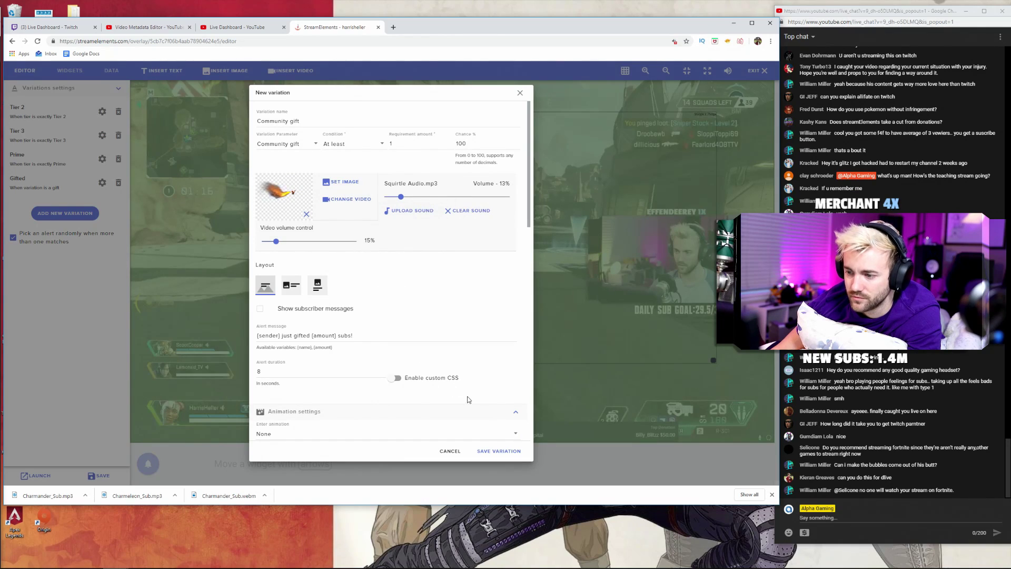
{"action": "left_click", "coordinate": [499, 451]}
Emulate a custom subscriber event with amount 2, Tier 1 and the Community gift option enabled to test the variation.
{"action": "mouse_move", "coordinate": [150, 476]}
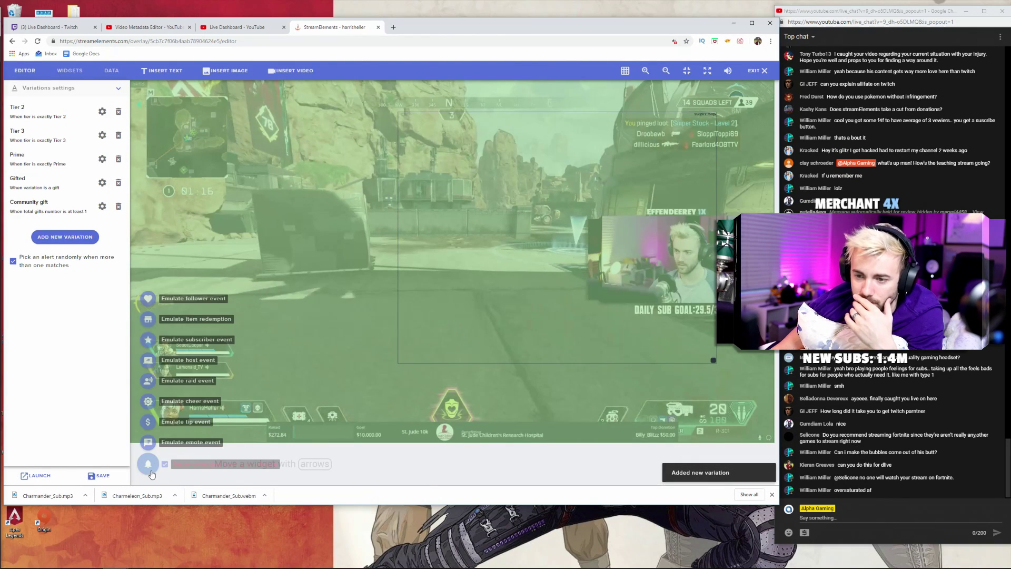
{"action": "mouse_move", "coordinate": [149, 341]}
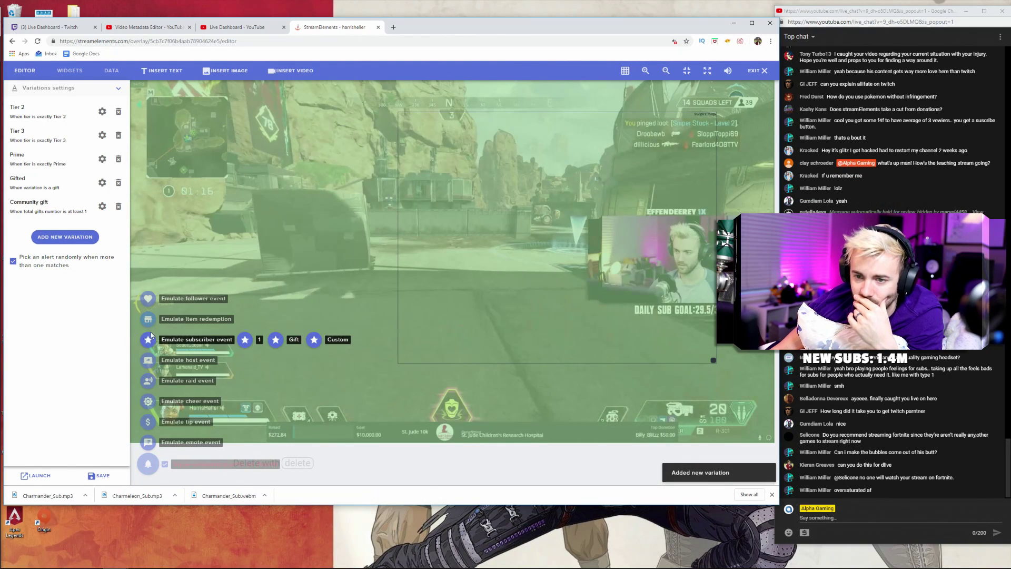
{"action": "left_click", "coordinate": [313, 339]}
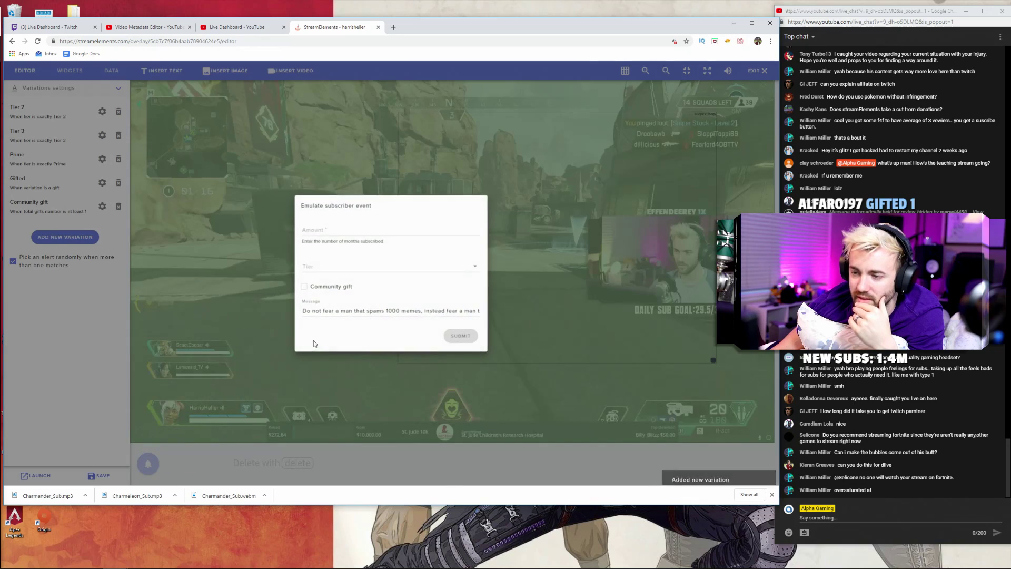
{"action": "left_click", "coordinate": [329, 273]}
{"action": "left_click", "coordinate": [336, 228]}
{"action": "type", "text": "2"}
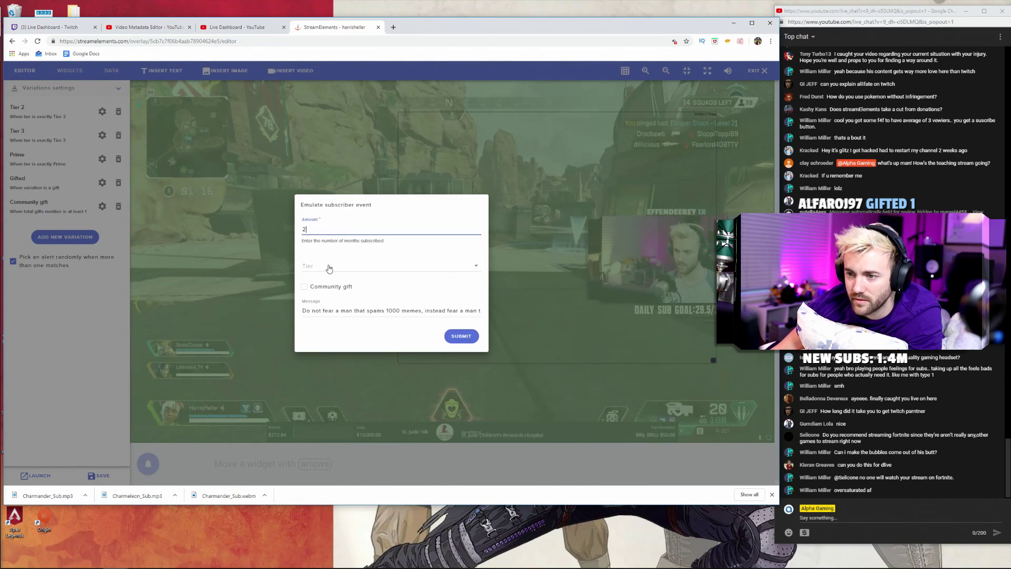
{"action": "left_click", "coordinate": [328, 271]}
{"action": "left_click", "coordinate": [375, 264]}
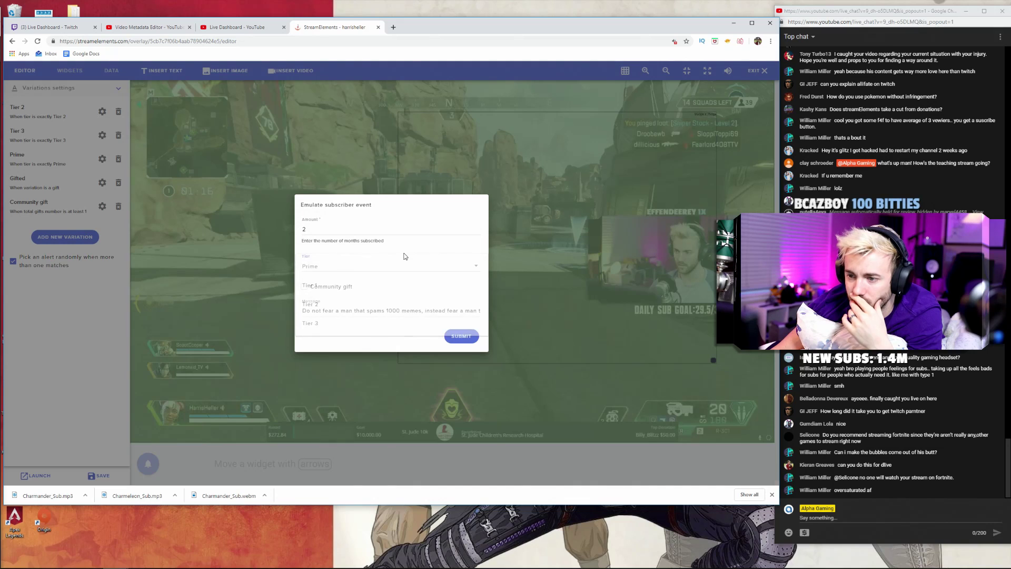
{"action": "left_click", "coordinate": [304, 288]}
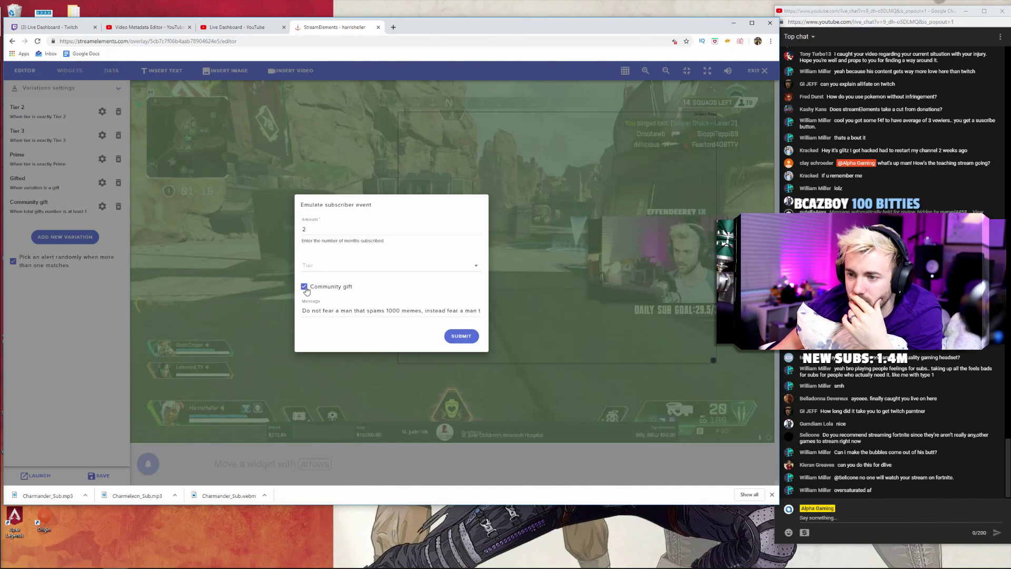
{"action": "left_click", "coordinate": [344, 268]}
{"action": "left_click", "coordinate": [389, 292]}
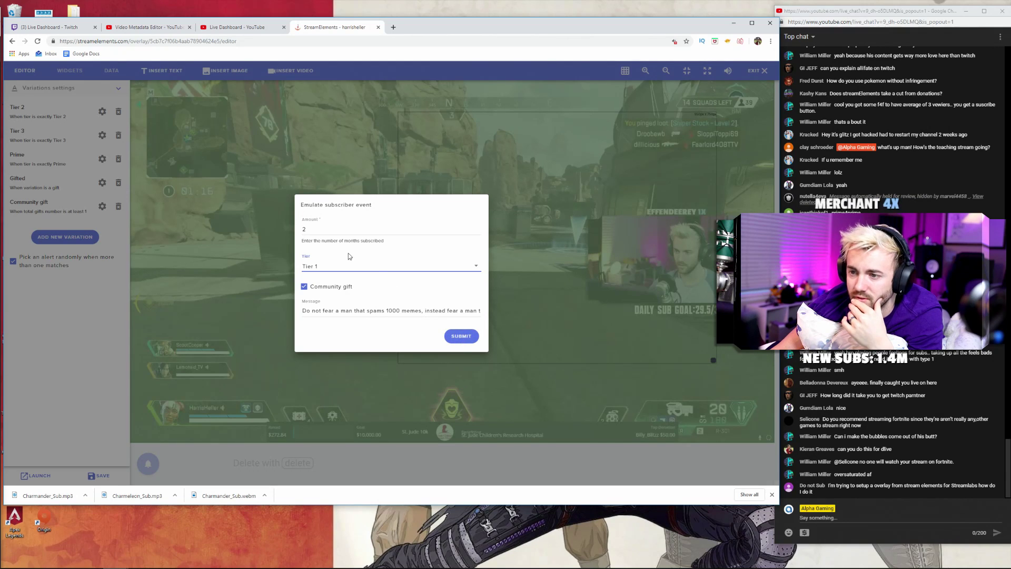
{"action": "left_click", "coordinate": [459, 339]}
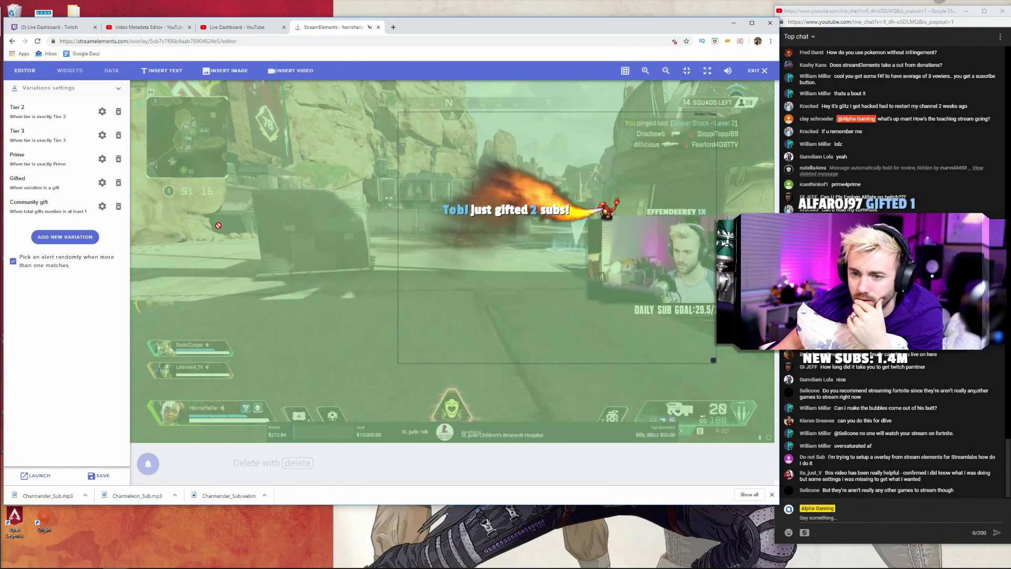
Replace the video of the Community gift variation and save the change.
{"action": "left_click", "coordinate": [102, 207]}
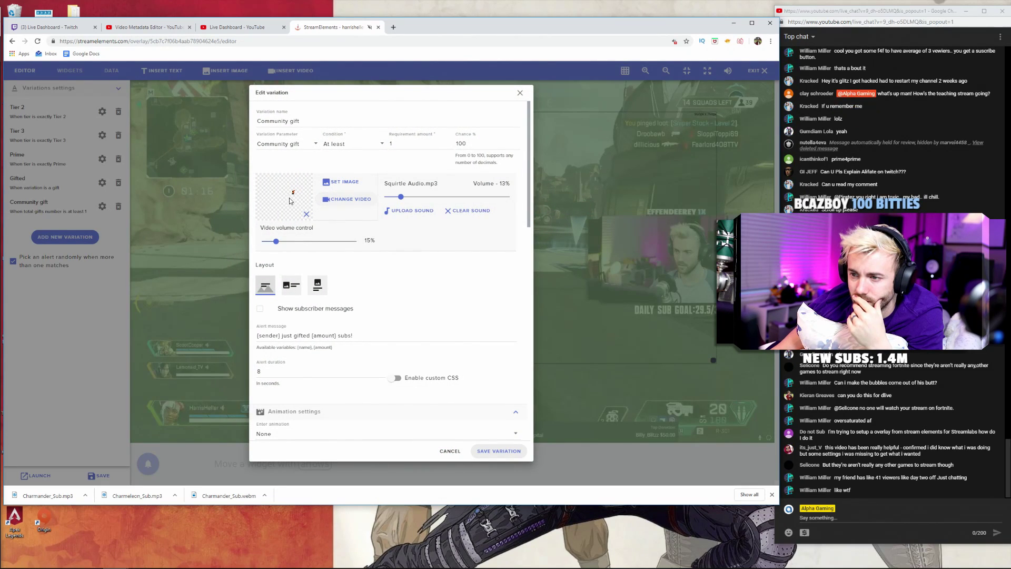
{"action": "left_click", "coordinate": [346, 199]}
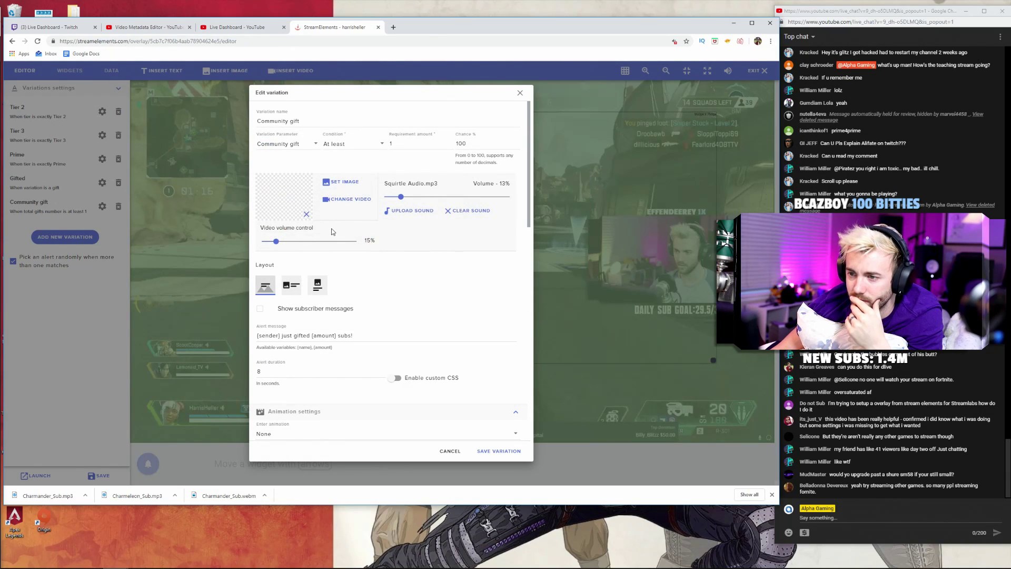
{"action": "left_click", "coordinate": [499, 451]}
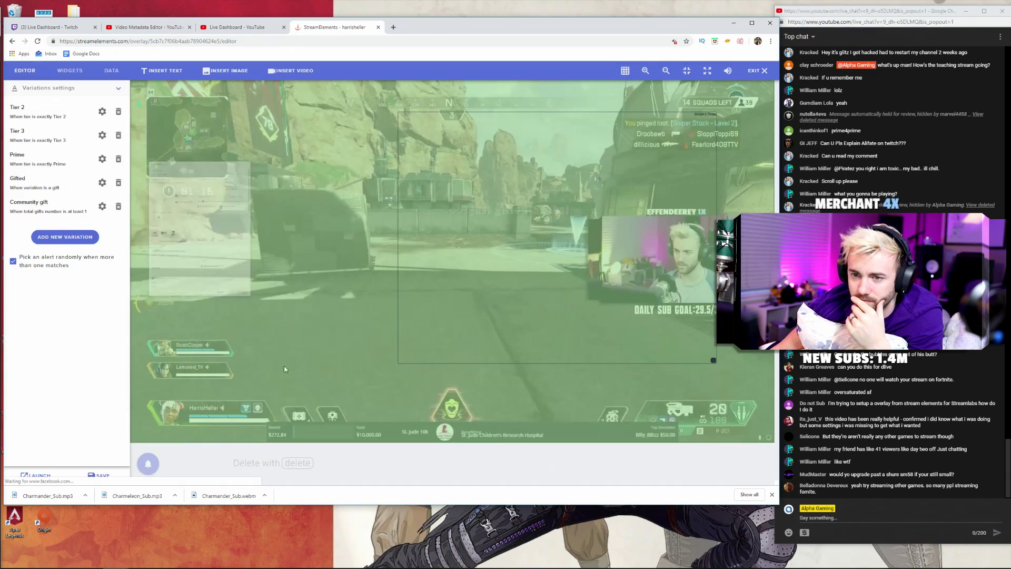
Retest the edited Community gift alert by emulating a custom community gift event with amount 2.
{"action": "mouse_move", "coordinate": [148, 463]}
{"action": "mouse_move", "coordinate": [148, 338]}
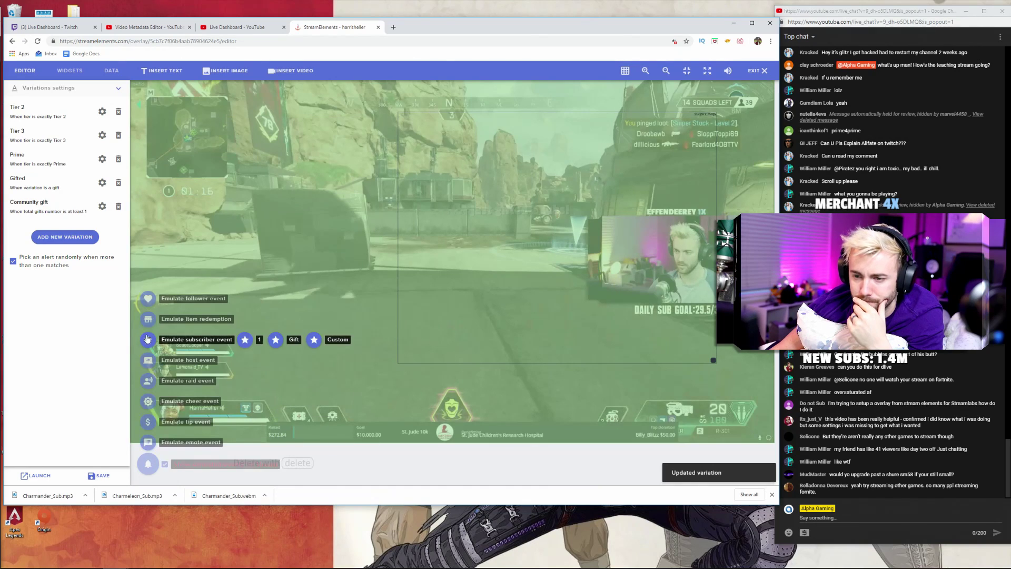
{"action": "left_click", "coordinate": [320, 343]}
{"action": "type", "text": "2"}
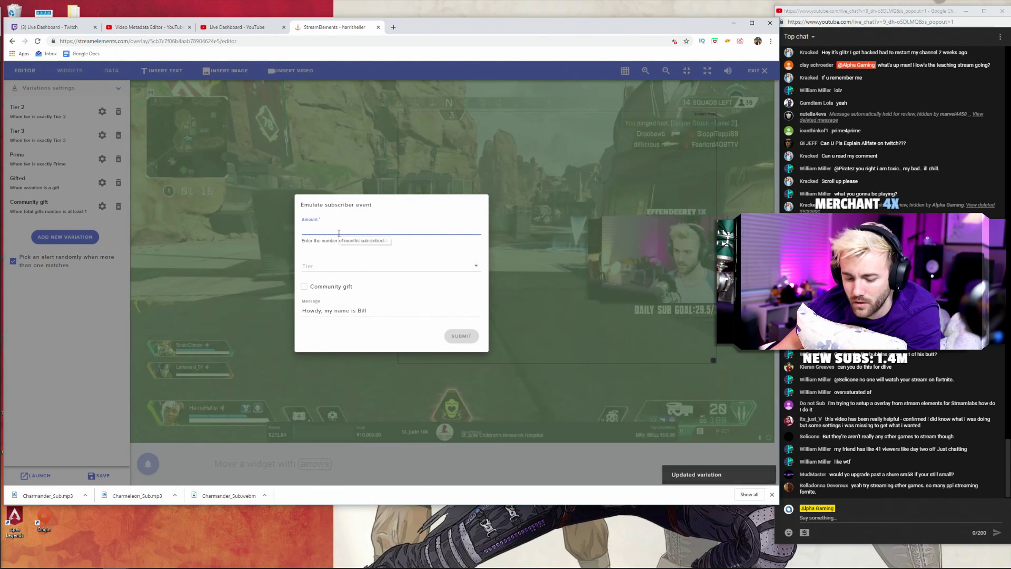
{"action": "left_click", "coordinate": [331, 269]}
{"action": "left_click", "coordinate": [328, 284]}
{"action": "left_click", "coordinate": [309, 287]}
{"action": "left_click", "coordinate": [461, 336]}
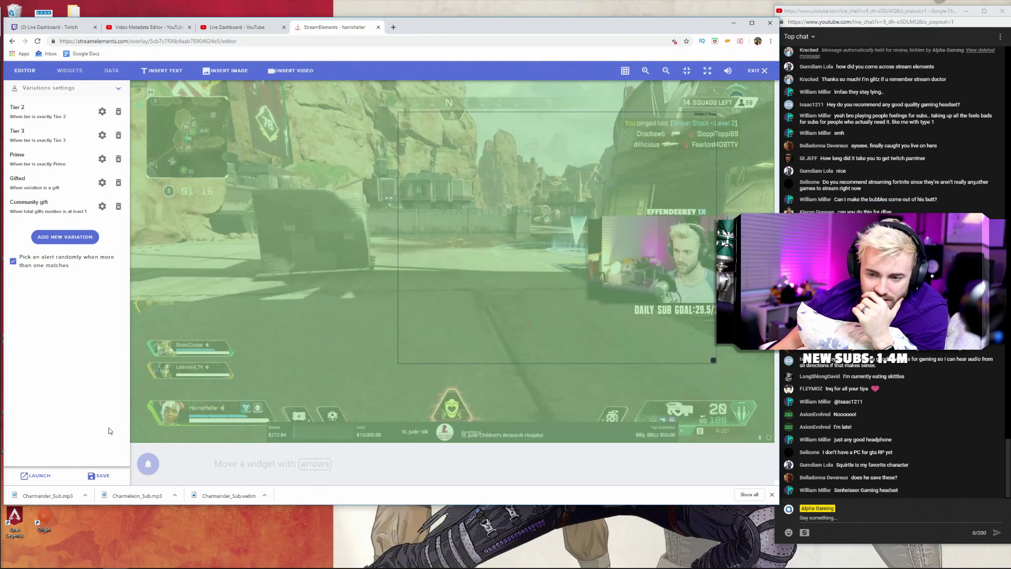
Leave the subscriber alert settings and add a new AlertBox widget named "Follow Alerts" to the overlay.
{"action": "left_click", "coordinate": [119, 90]}
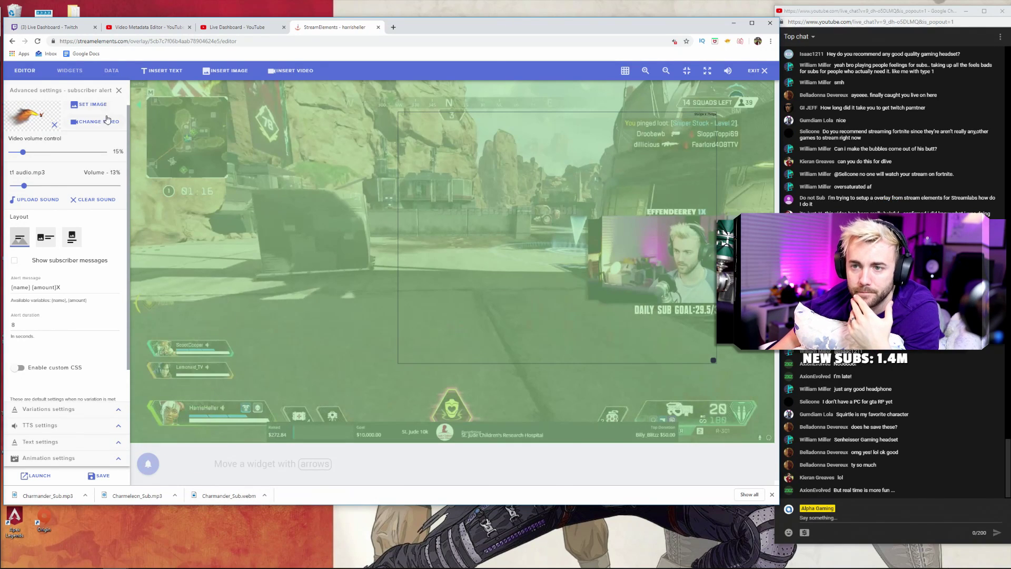
{"action": "left_click", "coordinate": [119, 92]}
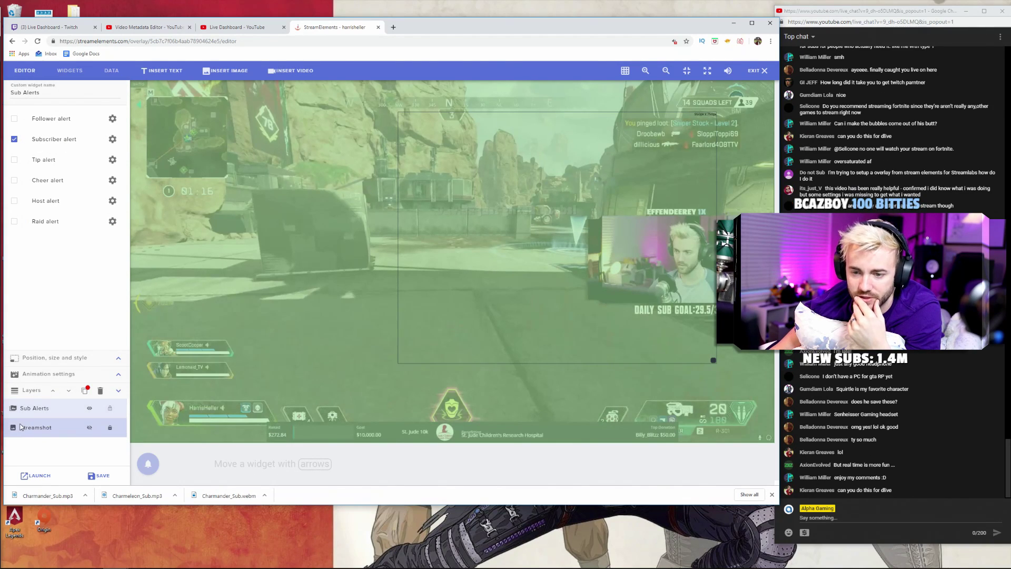
{"action": "left_click_drag", "start_coordinate": [53, 428], "coordinate": [189, 425]}
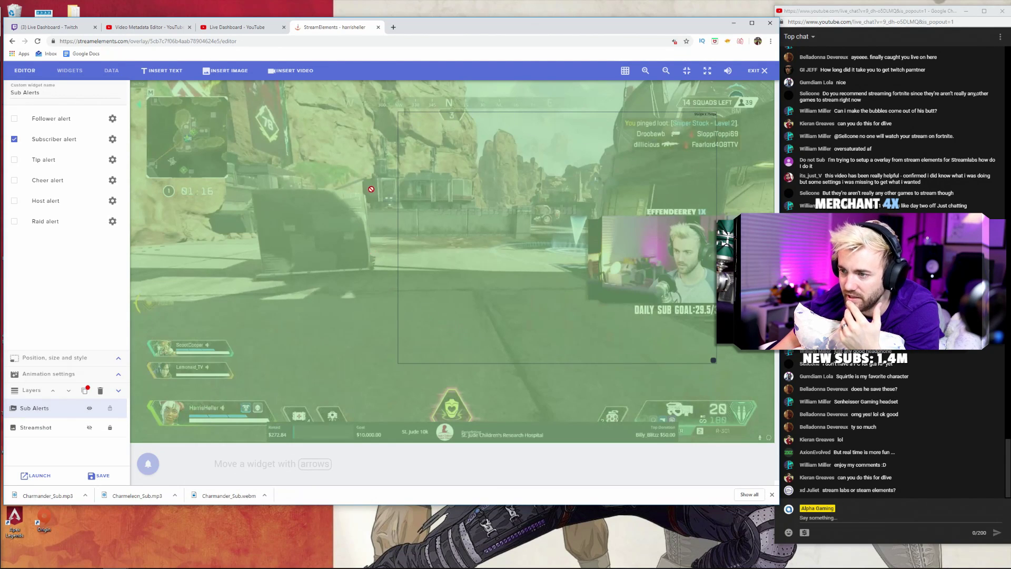
{"action": "left_click", "coordinate": [63, 71]}
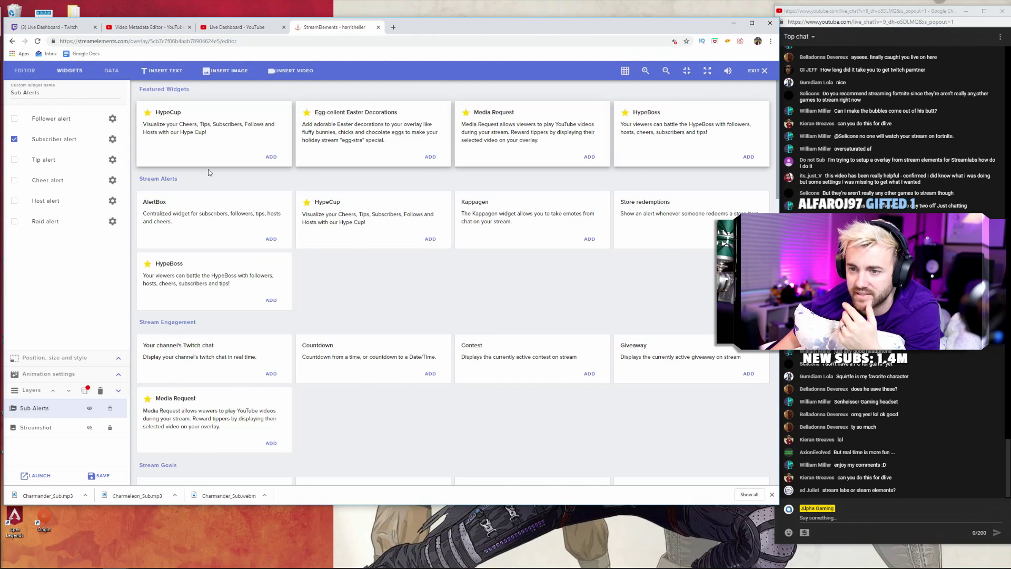
{"action": "left_click", "coordinate": [272, 239]}
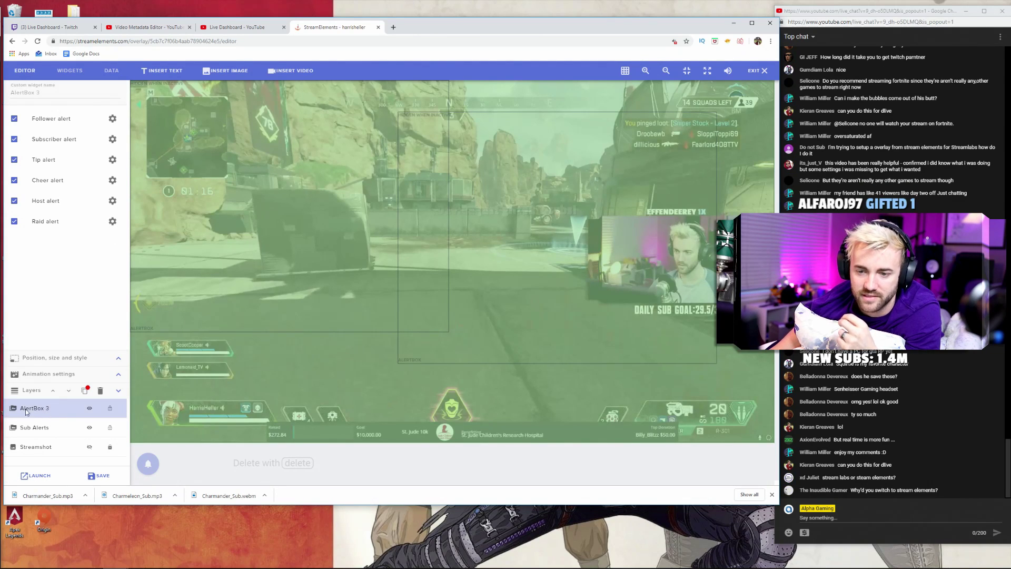
{"action": "left_click", "coordinate": [44, 93]}
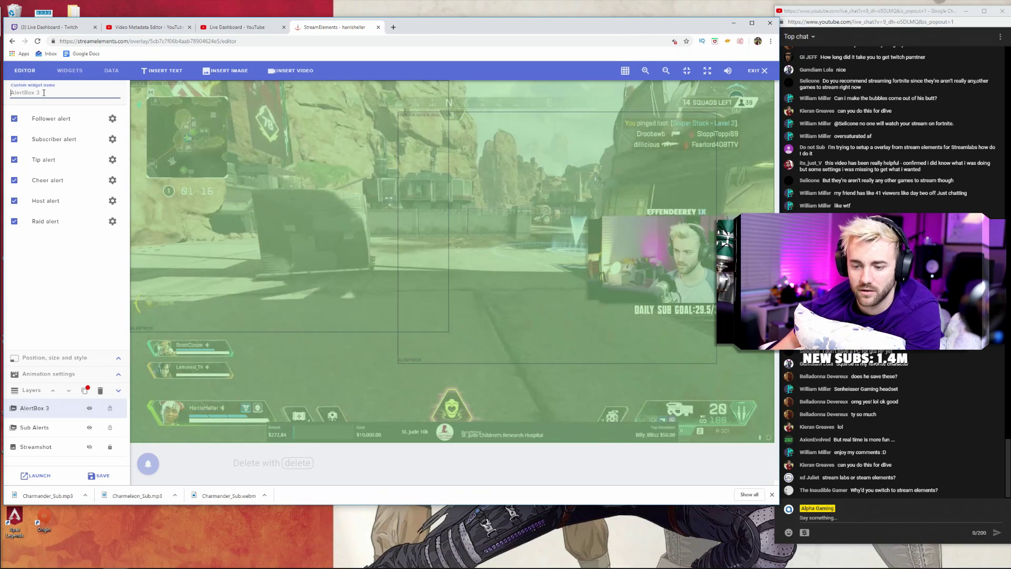
{"action": "key", "text": "ctrl+a"}
{"action": "type", "text": "Follow"}
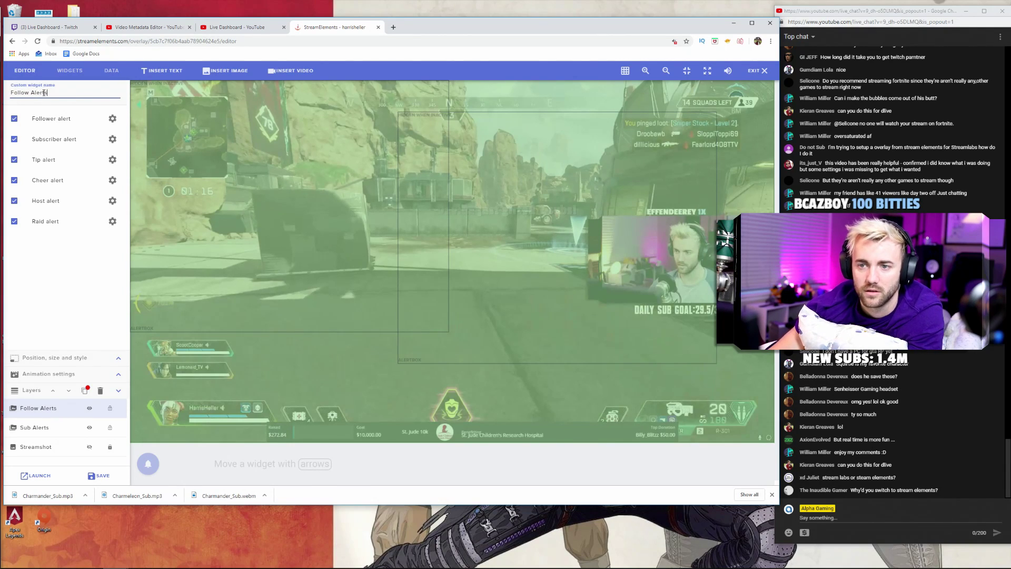
Disable the subscriber, tip, cheer, host and raid alerts in the Follow Alerts widget, keeping only the follower alert.
{"action": "left_click", "coordinate": [14, 140]}
{"action": "left_click", "coordinate": [14, 160]}
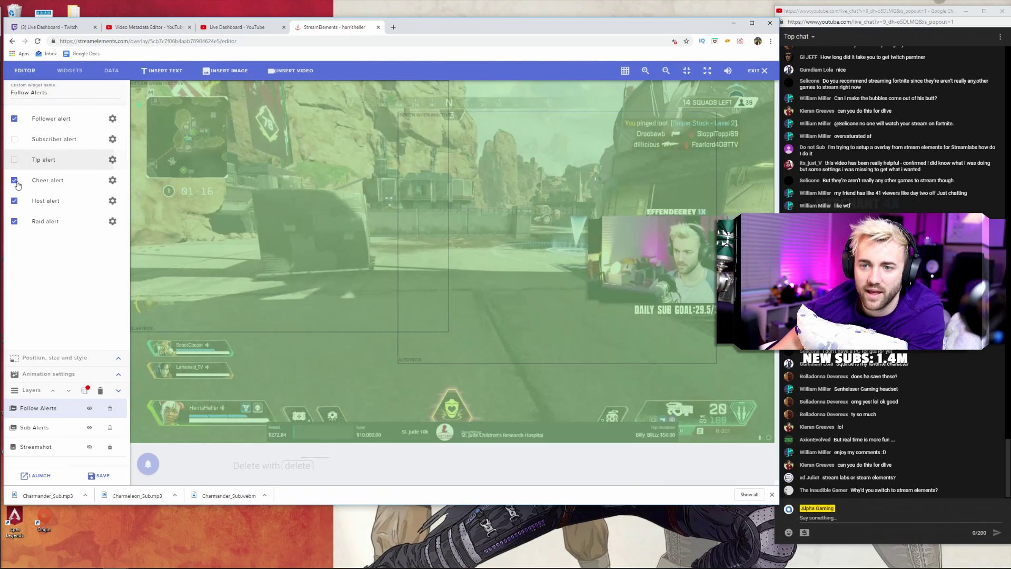
{"action": "left_click", "coordinate": [14, 180]}
{"action": "left_click", "coordinate": [14, 201]}
{"action": "left_click", "coordinate": [14, 222]}
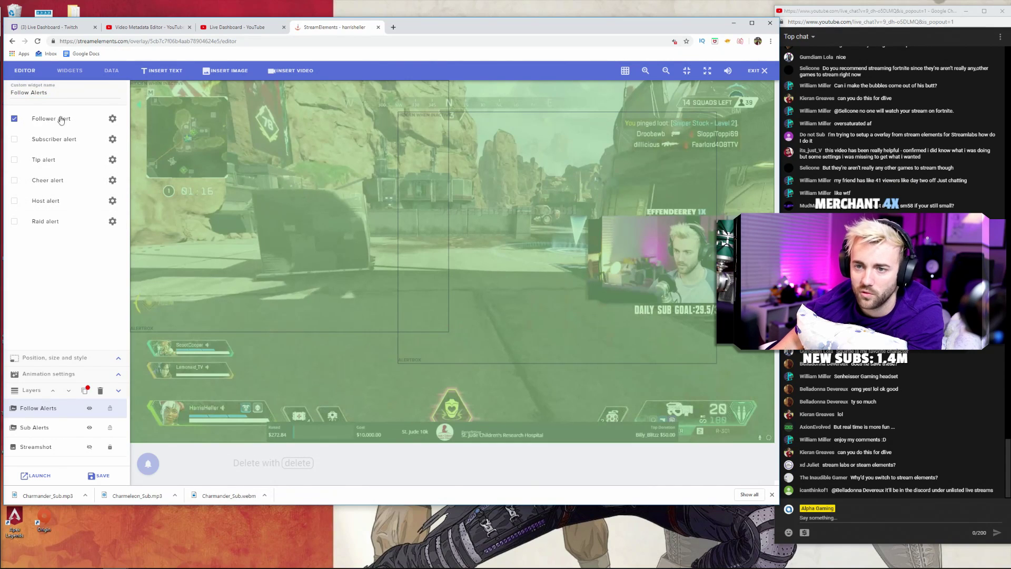
Assign Mario-Welcome.webm as the video of the follower alert in the Follow Alerts widget.
{"action": "left_click", "coordinate": [112, 120]}
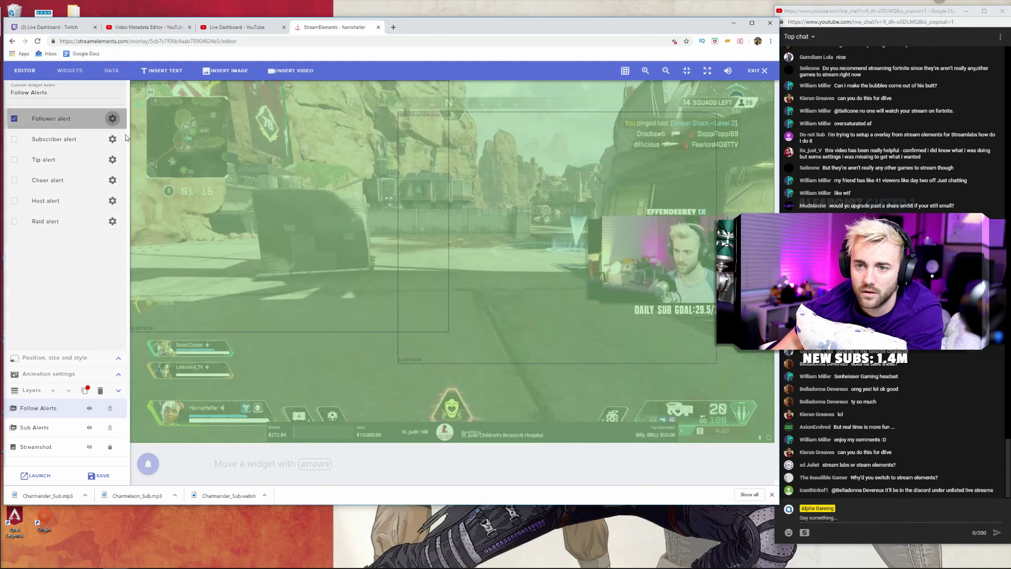
{"action": "left_click", "coordinate": [93, 131]}
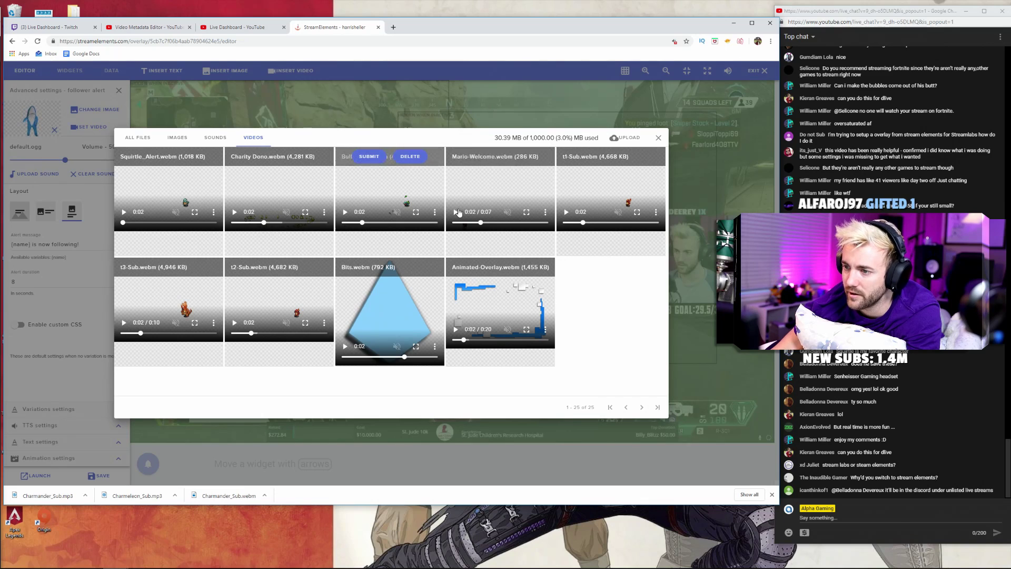
{"action": "left_click", "coordinate": [492, 155]}
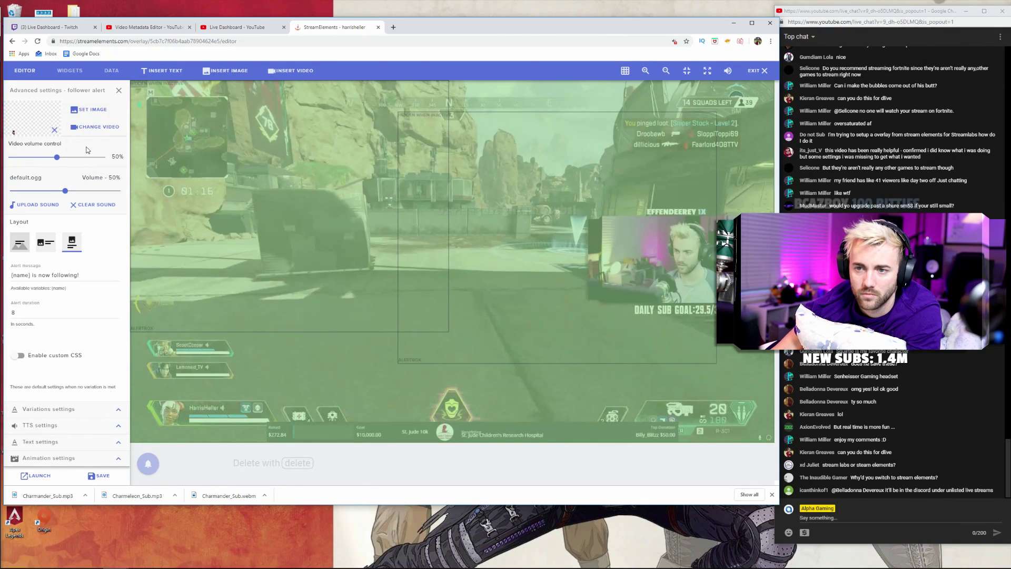
Assign Mario Welcome.mp3 as the follower alert's sound and set its volume to 10%.
{"action": "left_click", "coordinate": [34, 210]}
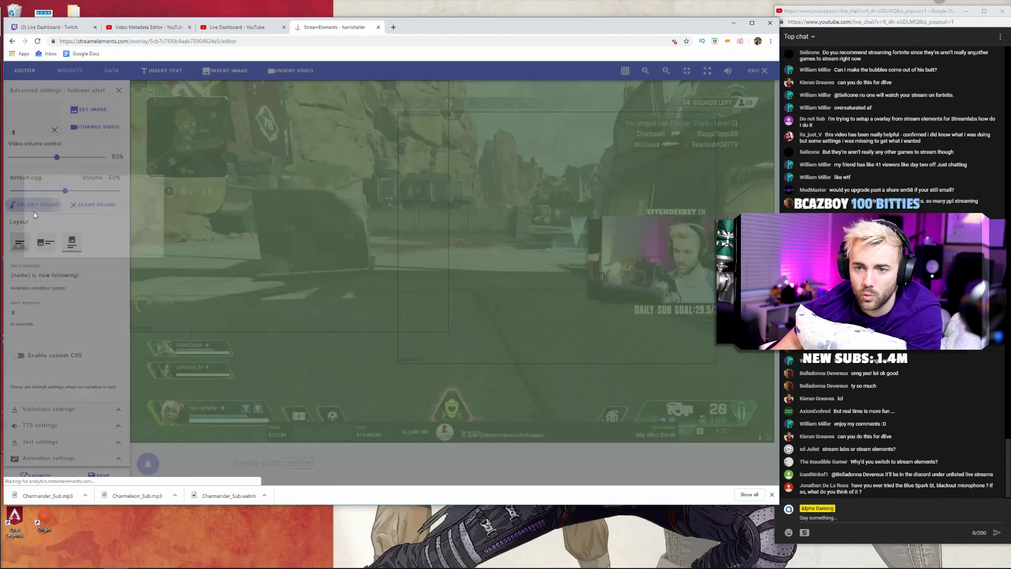
{"action": "mouse_move", "coordinate": [274, 302]}
{"action": "left_click", "coordinate": [259, 268]}
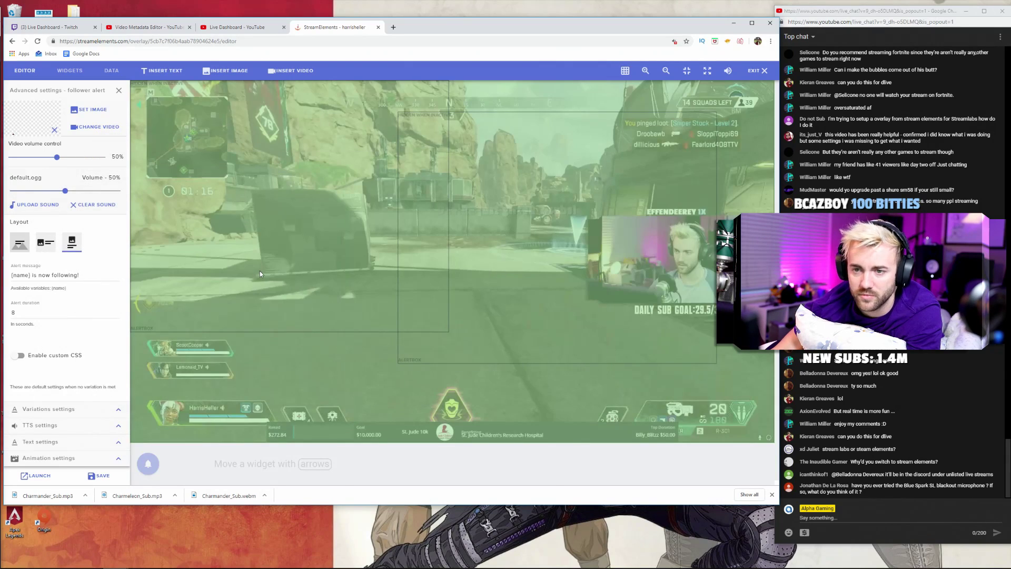
{"action": "left_click_drag", "start_coordinate": [64, 190], "coordinate": [21, 192]}
Set the follower alert's layout to text over image and its message to "{name} followed!".
{"action": "left_click", "coordinate": [18, 243]}
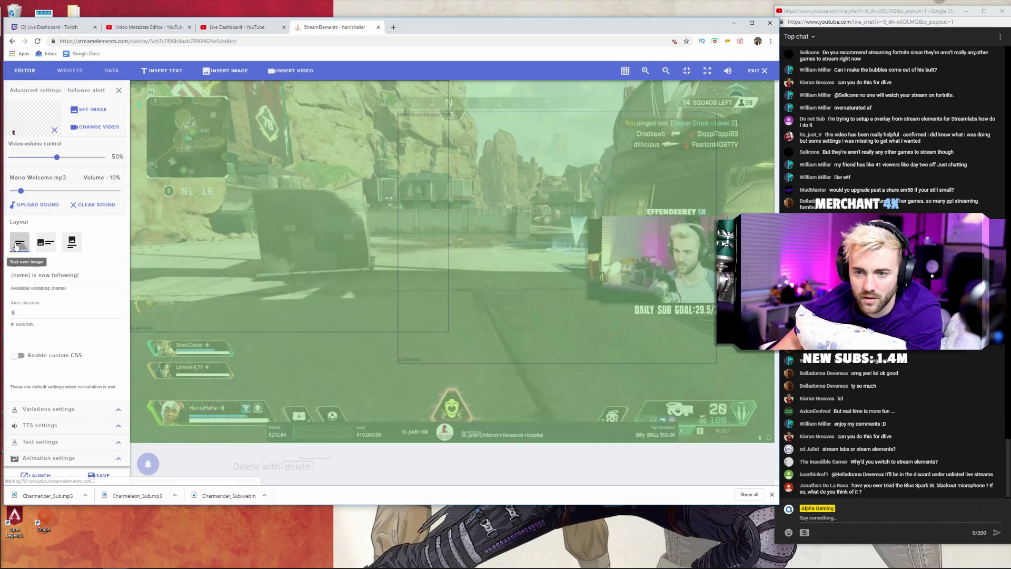
{"action": "left_click", "coordinate": [76, 275]}
{"action": "key", "text": "BackSpace"}
{"action": "key", "text": "BackSpace"}
{"action": "key", "text": "BackSpace"}
{"action": "type", "text": "ed"}
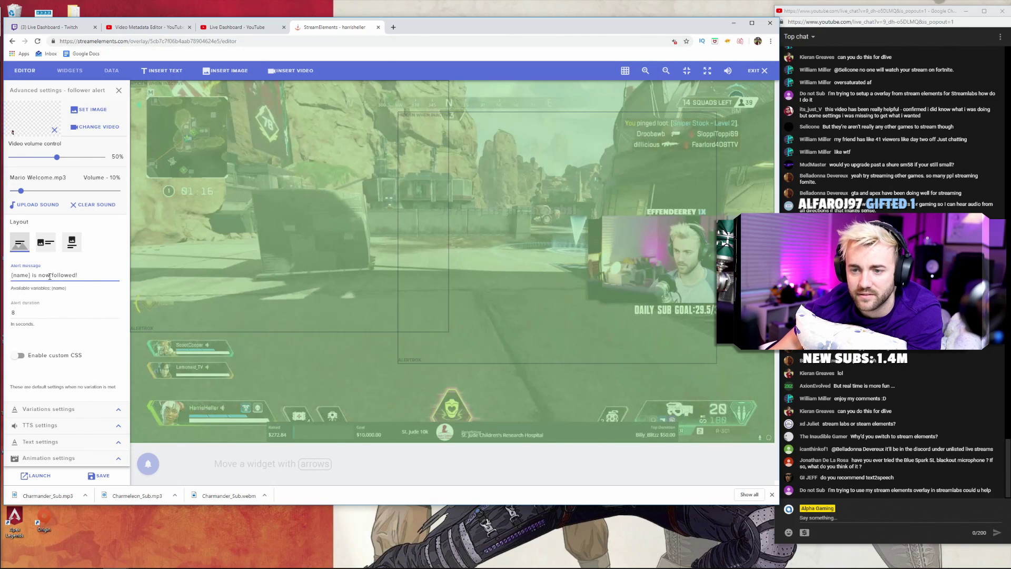
{"action": "key", "text": "BackSpace"}
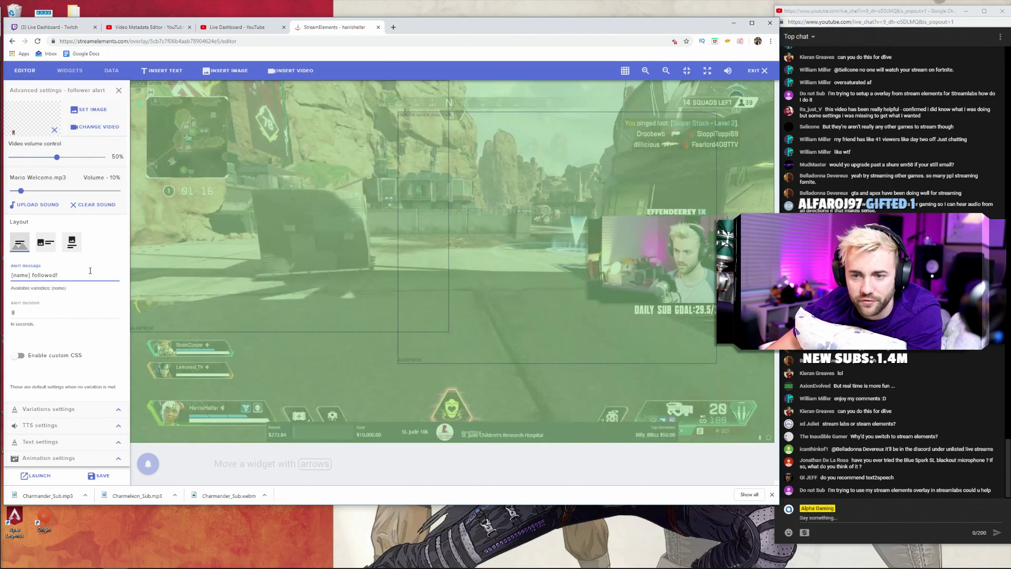
Shift the Follow Alerts box toward the middle of the canvas, lock the Sub Alerts layer and reselect Follow Alerts.
{"action": "left_click_drag", "start_coordinate": [238, 205], "coordinate": [314, 219]}
{"action": "left_click", "coordinate": [120, 92]}
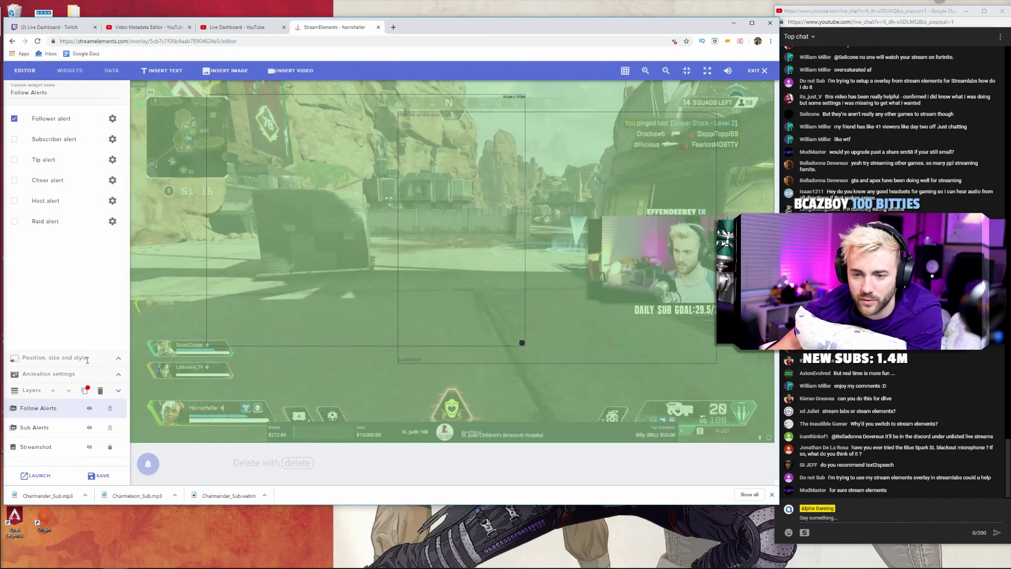
{"action": "left_click", "coordinate": [115, 428]}
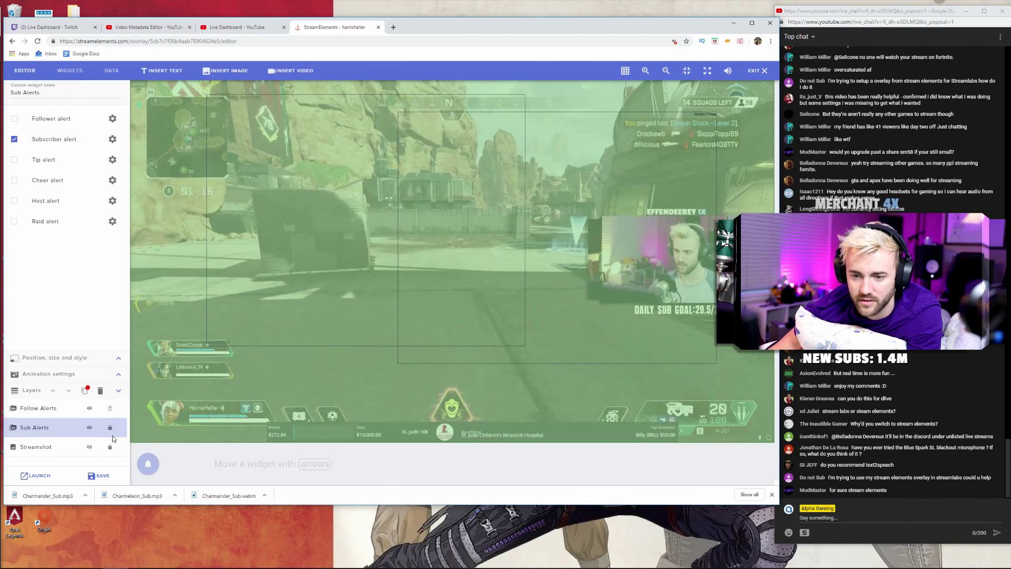
{"action": "left_click", "coordinate": [57, 412]}
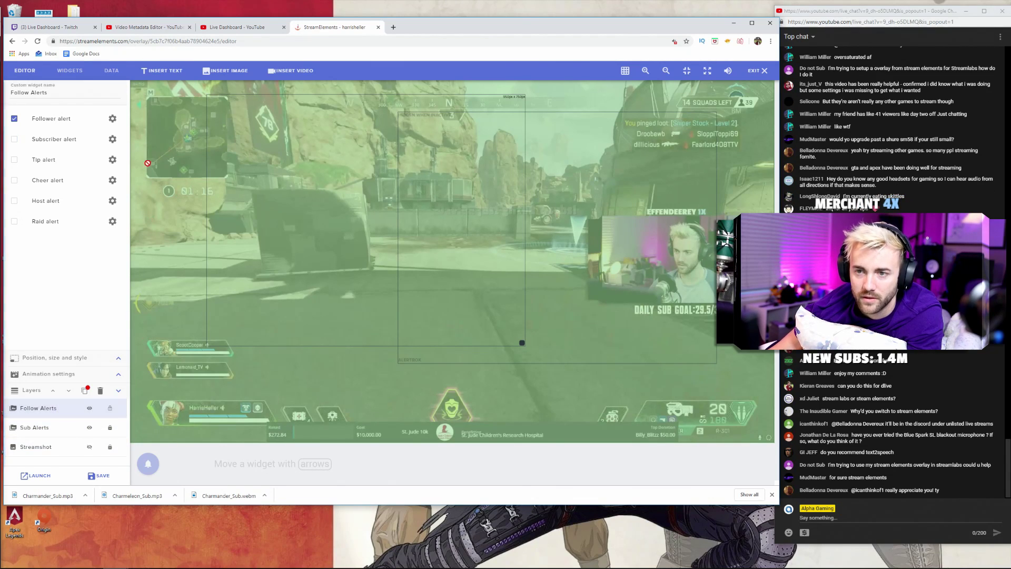
Reopen the follower alert's settings and emulate a follower event to preview the alert.
{"action": "left_click", "coordinate": [112, 118]}
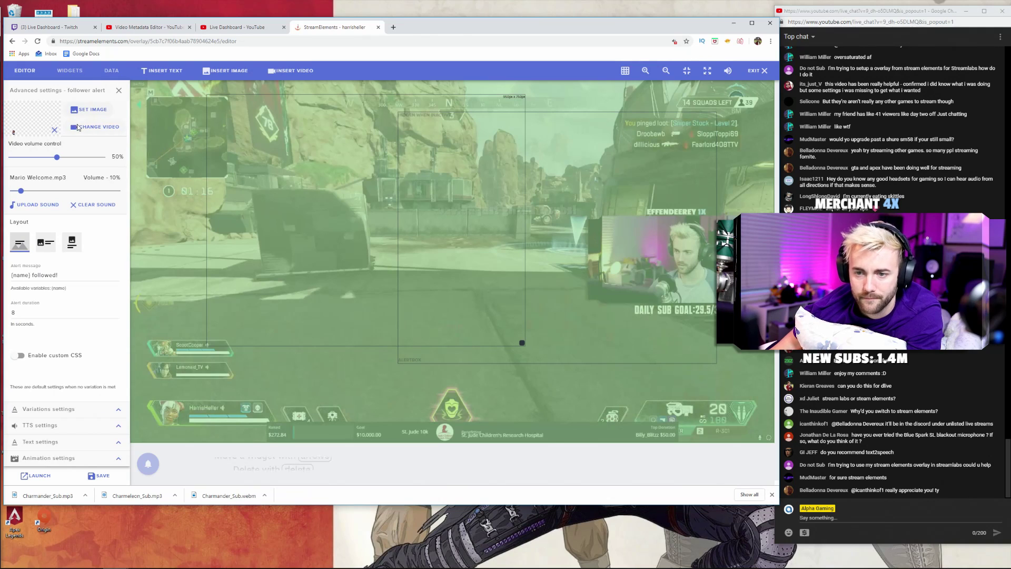
{"action": "mouse_move", "coordinate": [148, 463]}
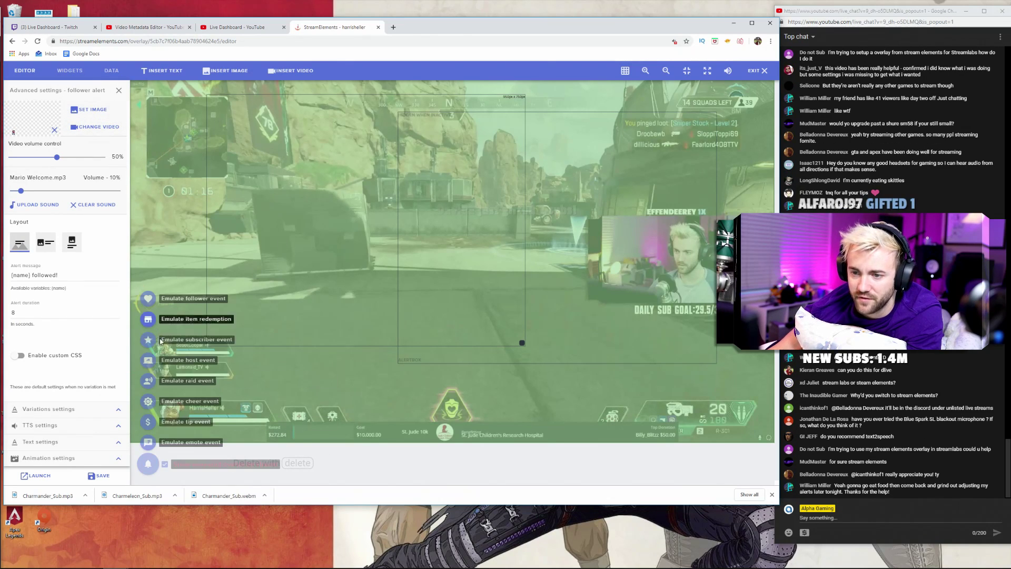
{"action": "left_click", "coordinate": [148, 299]}
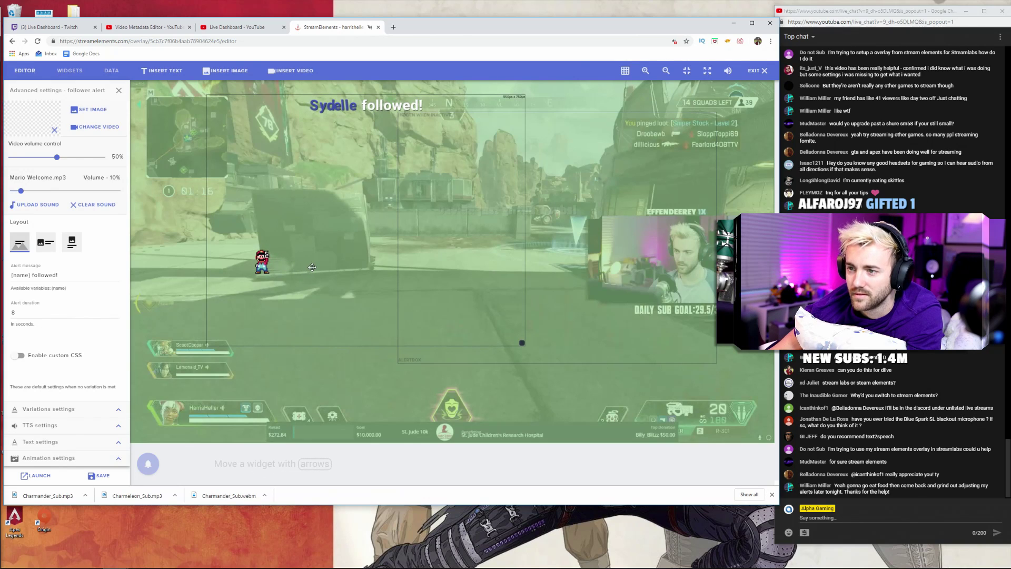
Set both the enter and exit animations of the follower alert to None.
{"action": "left_click", "coordinate": [118, 458]}
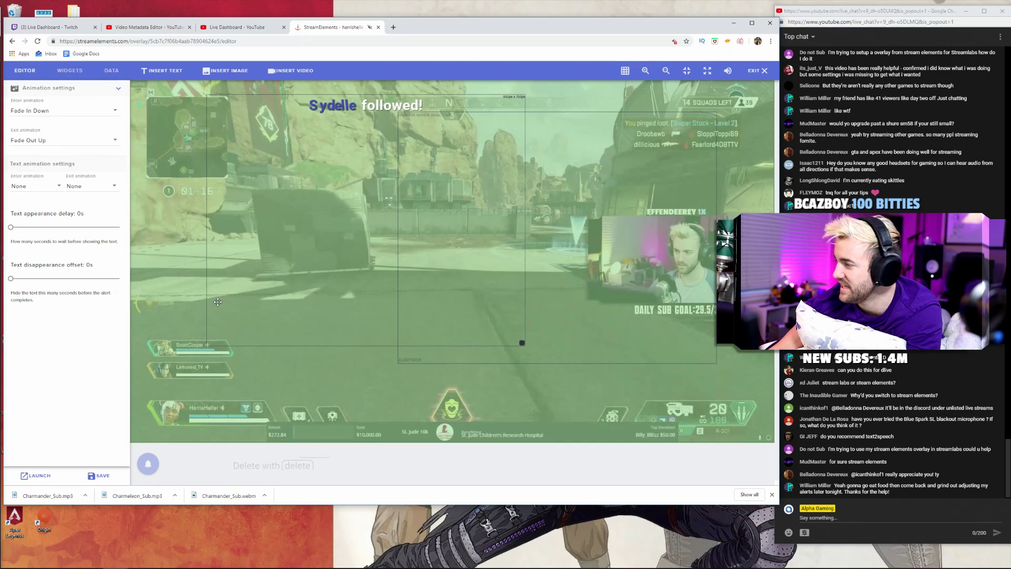
{"action": "left_click", "coordinate": [89, 117]}
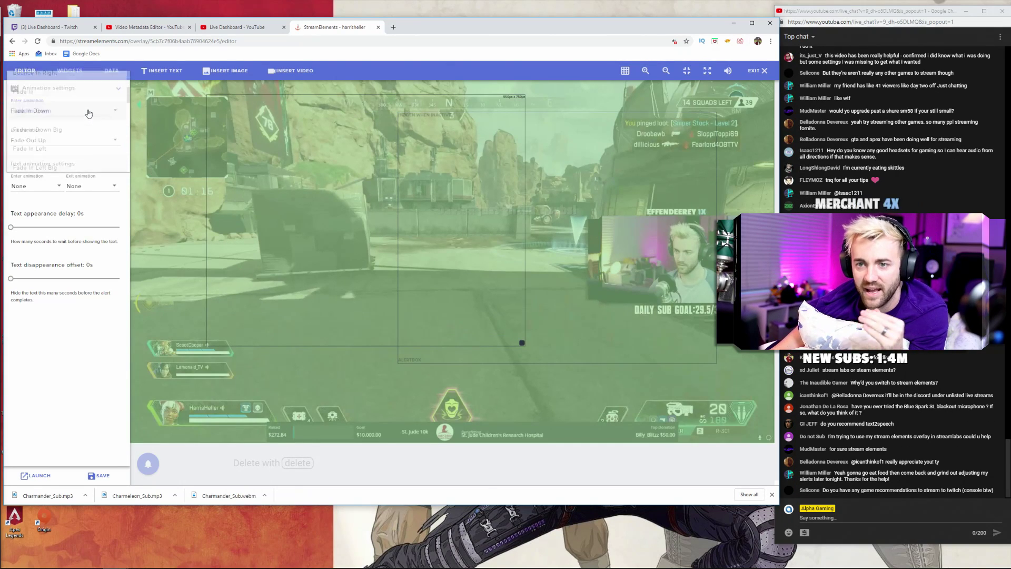
{"action": "scroll", "coordinate": [79, 113], "scroll_direction": "up", "scroll_amount": 5}
{"action": "scroll", "coordinate": [73, 127], "scroll_direction": "down", "scroll_amount": 10}
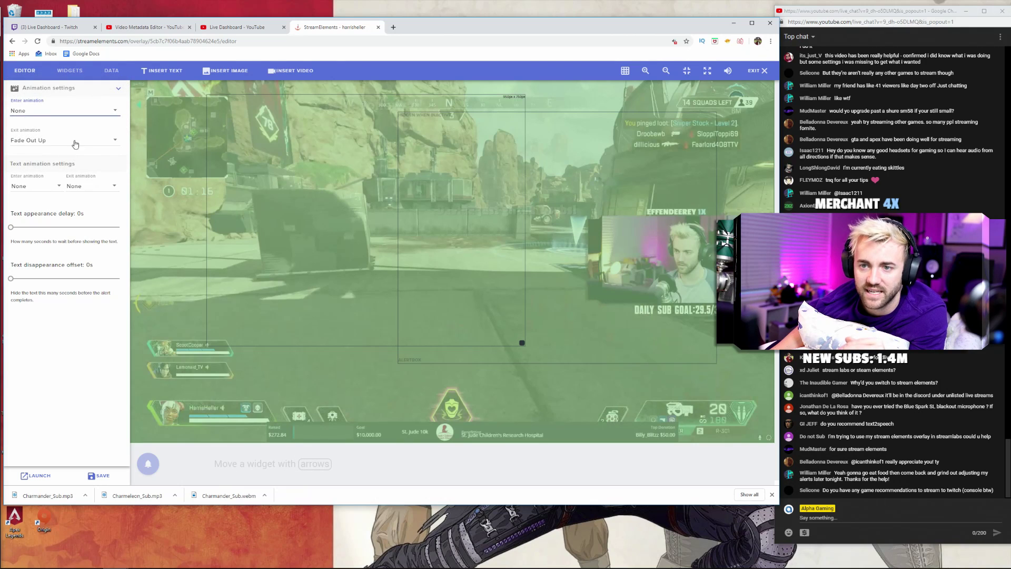
{"action": "scroll", "coordinate": [67, 136], "scroll_direction": "up", "scroll_amount": 3}
{"action": "left_click", "coordinate": [51, 98]}
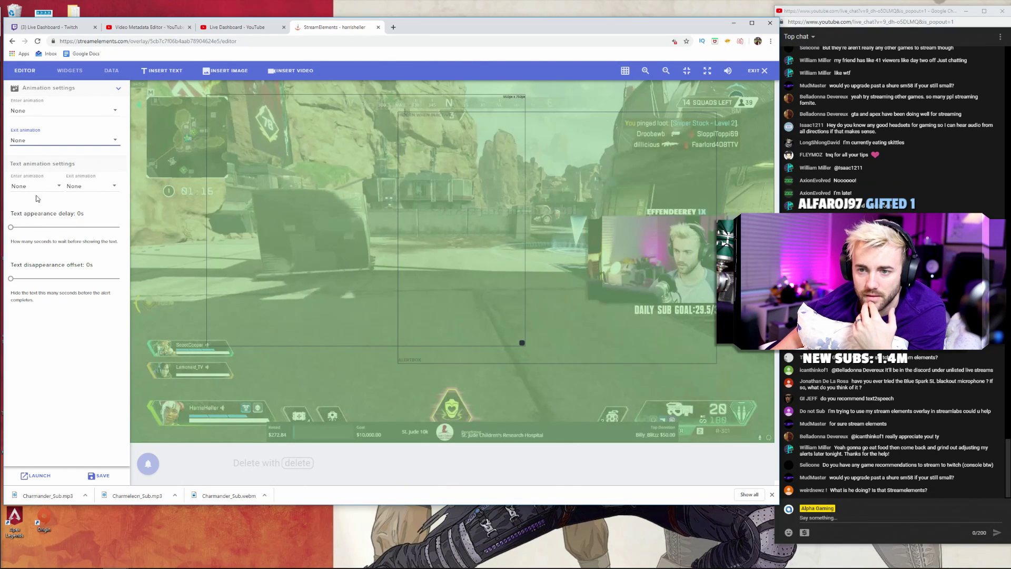
{"action": "left_click", "coordinate": [116, 90]}
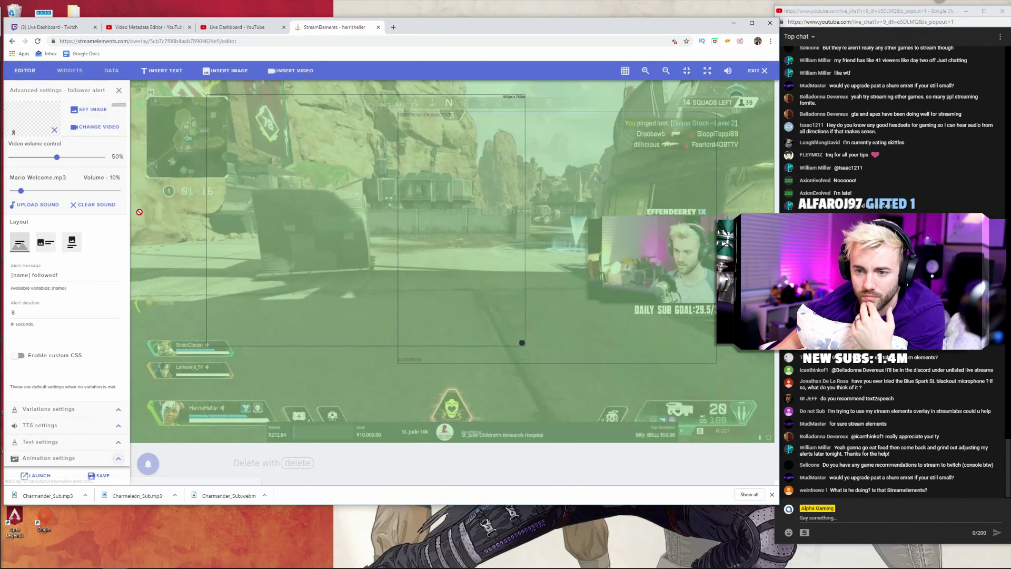
Emulate another follower event and move the Follow Alerts box down to the lower-left part of the overlay.
{"action": "mouse_move", "coordinate": [148, 463]}
{"action": "left_click", "coordinate": [148, 298]}
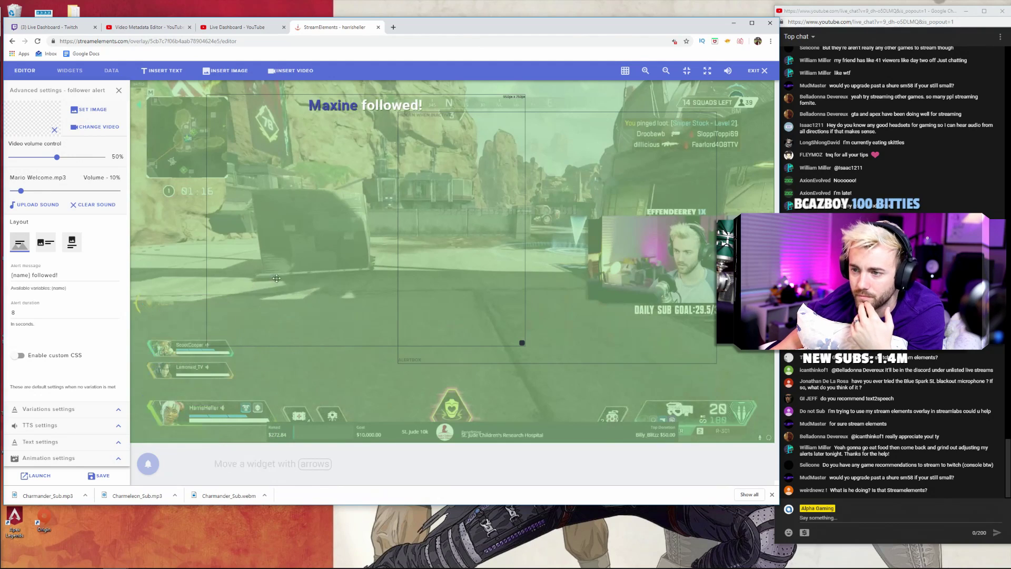
{"action": "left_click_drag", "start_coordinate": [331, 236], "coordinate": [254, 399]}
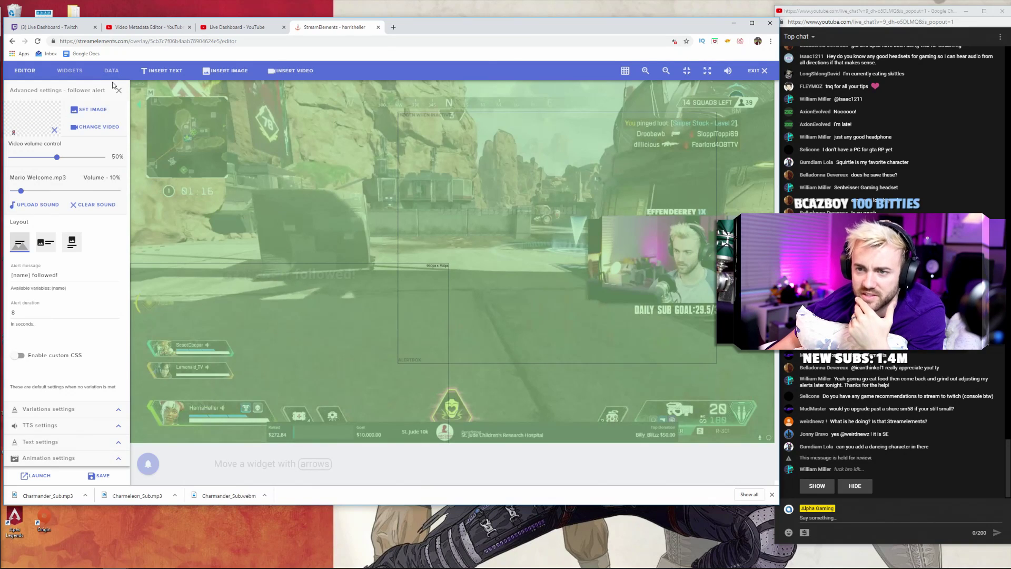
Set the follower alert's text size to 30.
{"action": "left_click", "coordinate": [119, 444]}
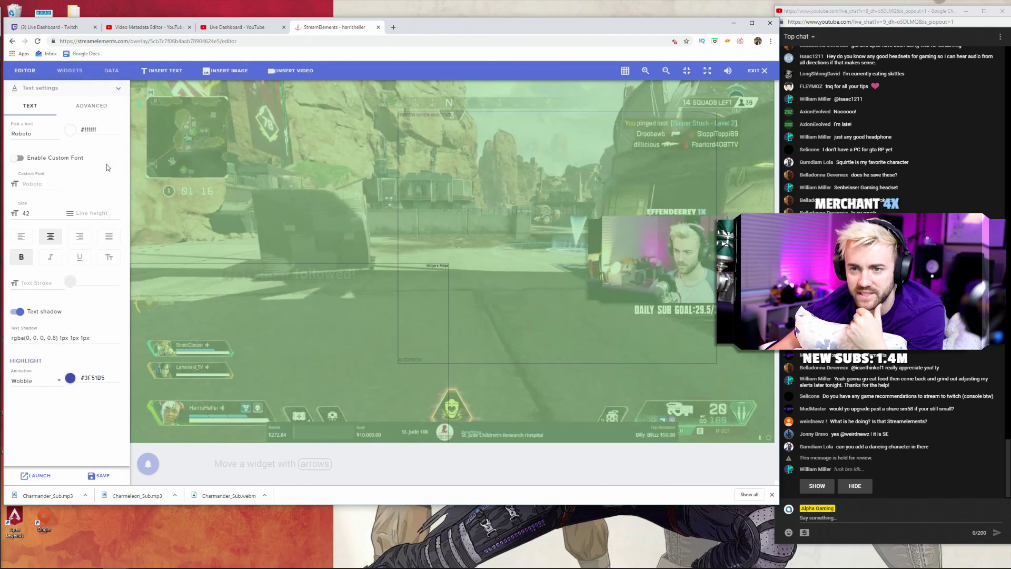
{"action": "left_click", "coordinate": [92, 105]}
{"action": "left_click", "coordinate": [58, 142]}
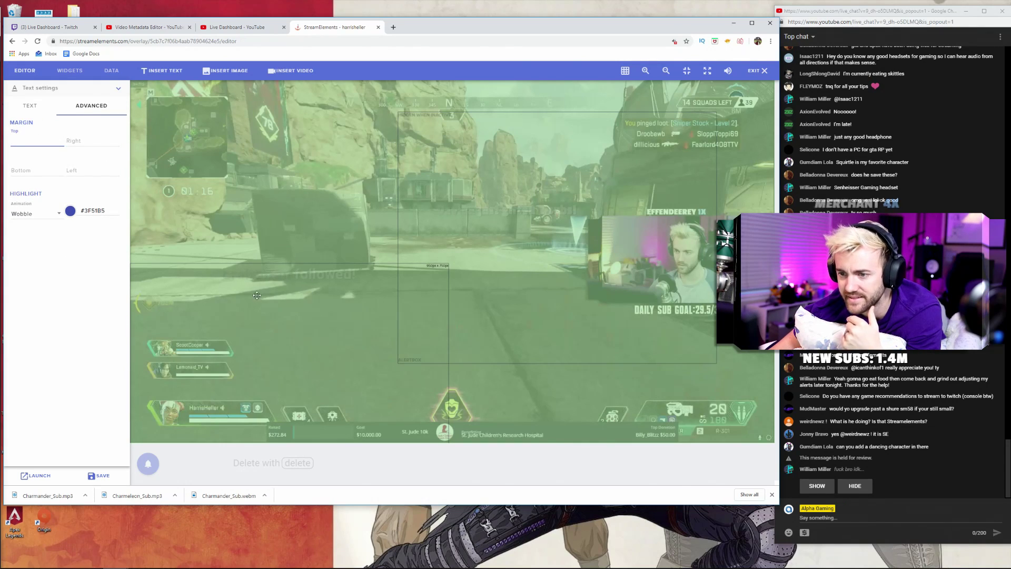
{"action": "left_click", "coordinate": [30, 107]}
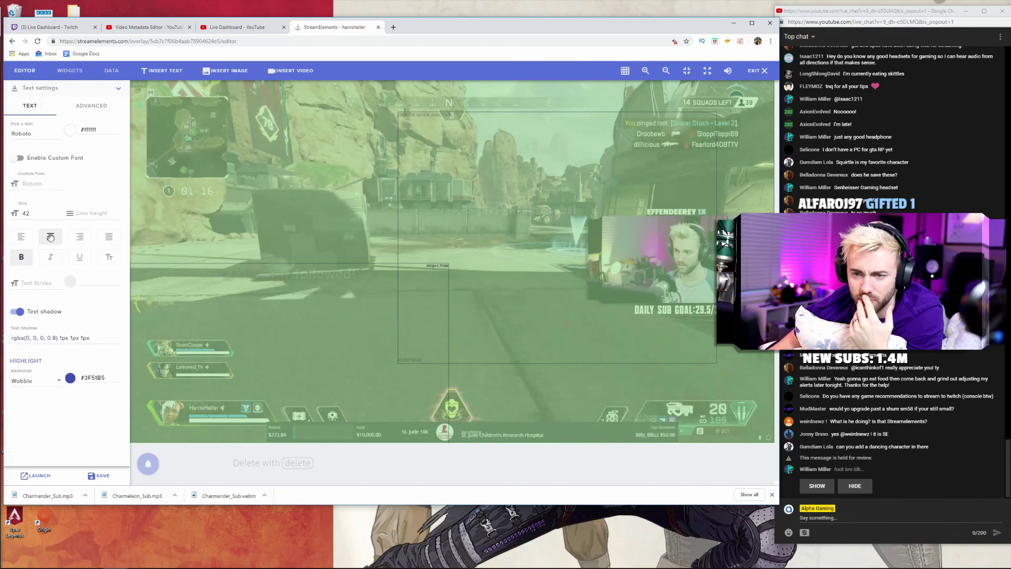
{"action": "left_click_drag", "start_coordinate": [35, 211], "coordinate": [22, 213]}
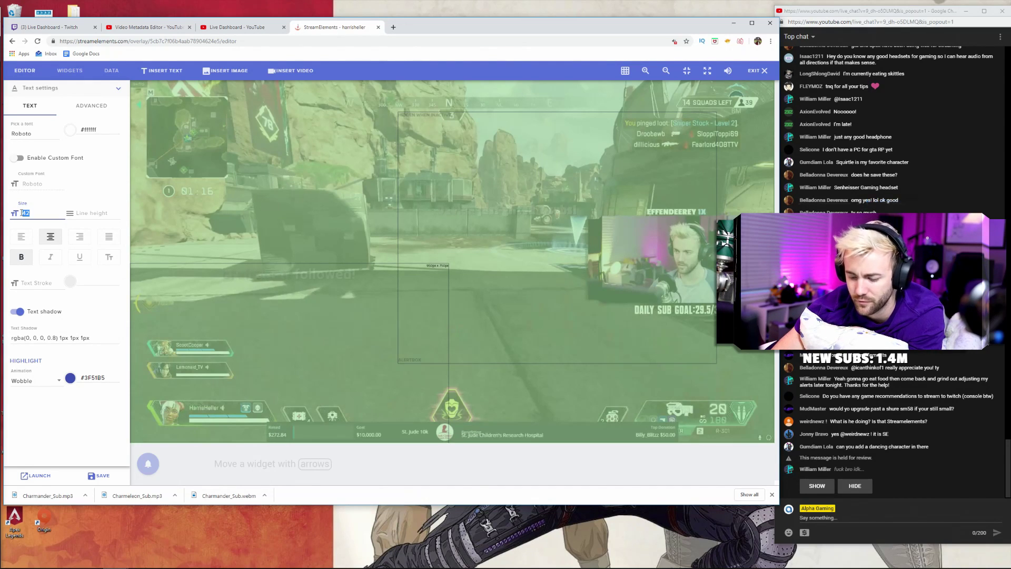
{"action": "type", "text": "30"}
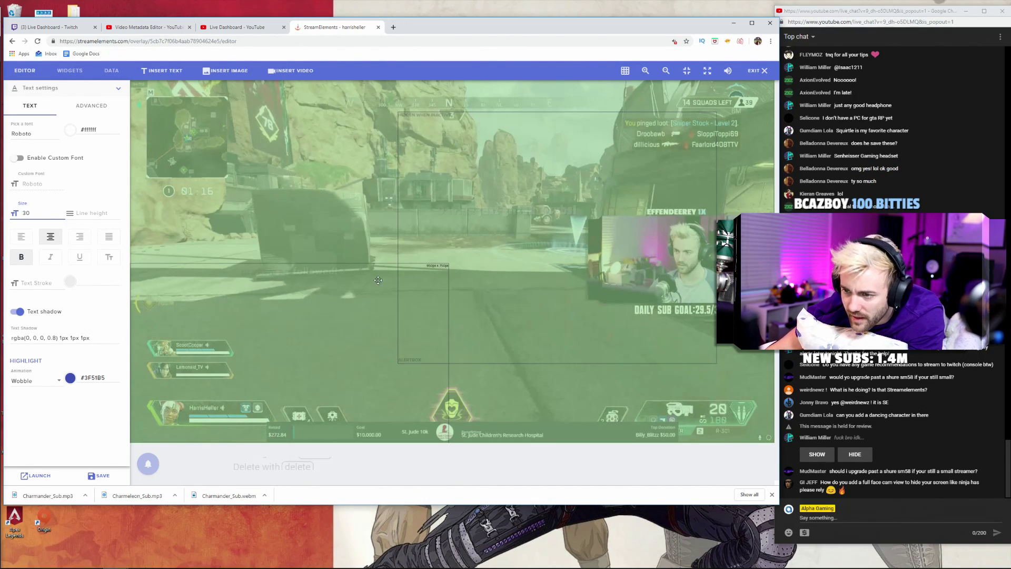
Change the follower alert's font to Passion One and its text size to 34.
{"action": "left_click", "coordinate": [83, 103]}
{"action": "left_click", "coordinate": [31, 105]}
{"action": "left_click", "coordinate": [32, 136]}
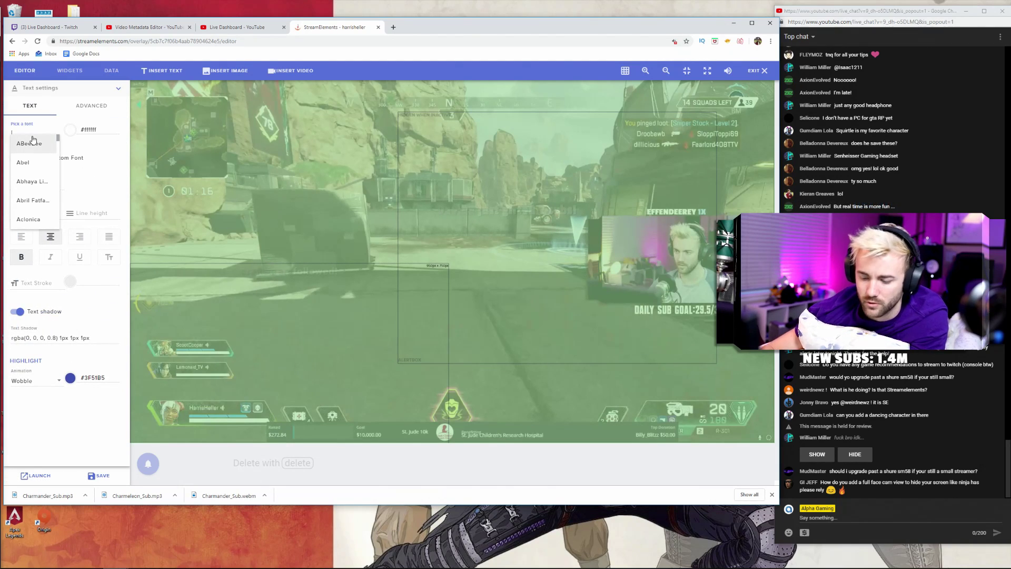
{"action": "type", "text": "passion"}
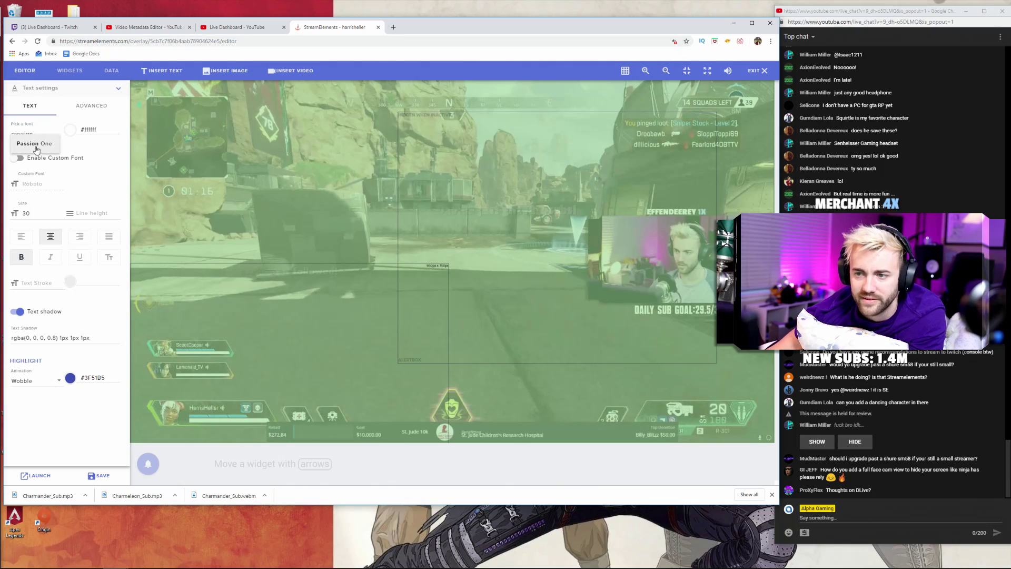
{"action": "left_click", "coordinate": [32, 217]}
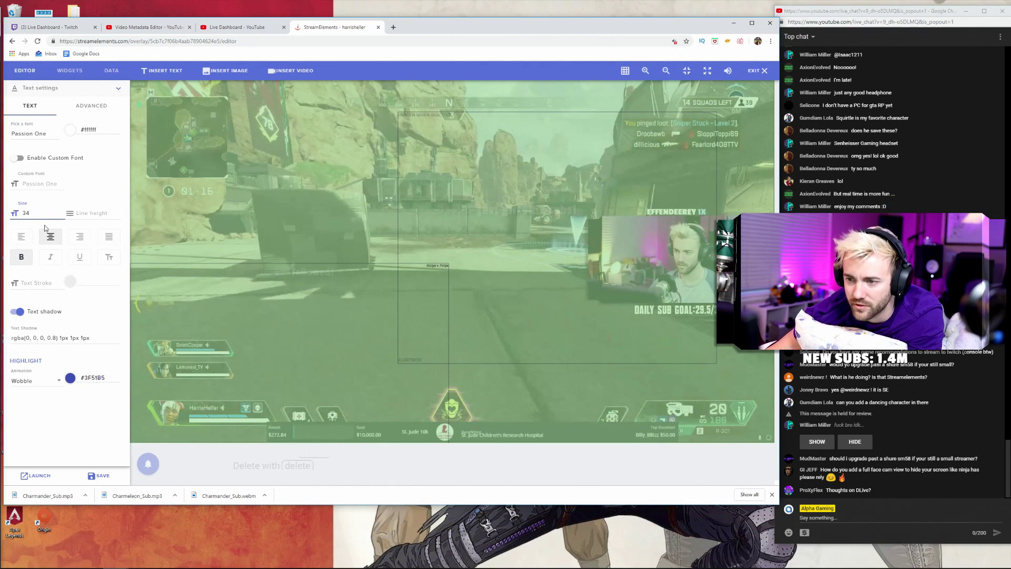
Set the top margin of the follower alert text to 460 and test it by emulating a follower event.
{"action": "left_click", "coordinate": [91, 105]}
{"action": "left_click", "coordinate": [31, 143]}
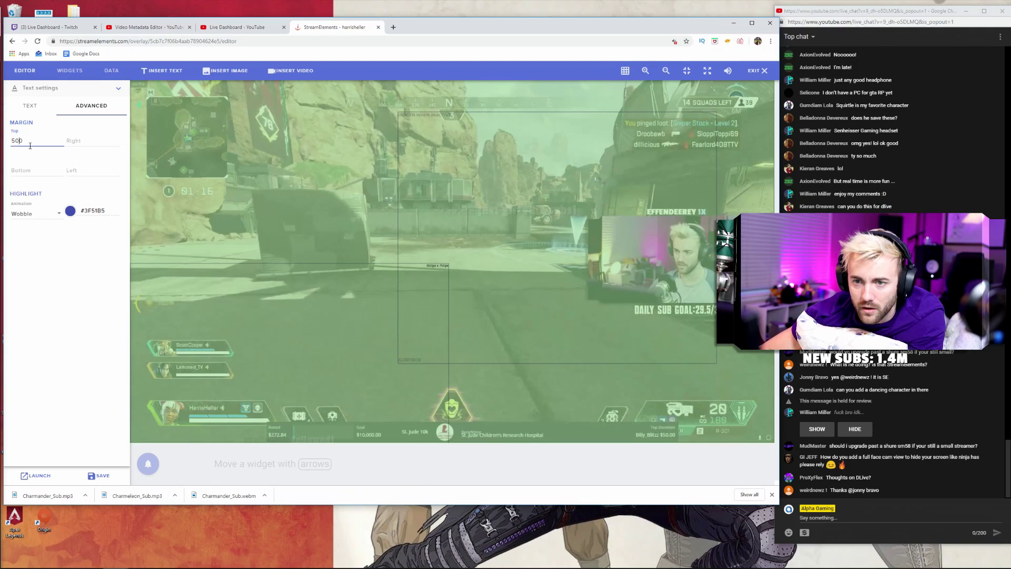
{"action": "key", "text": "BackSpace"}
{"action": "key", "text": "BackSpace"}
{"action": "key", "text": "BackSpace"}
{"action": "type", "text": "40"}
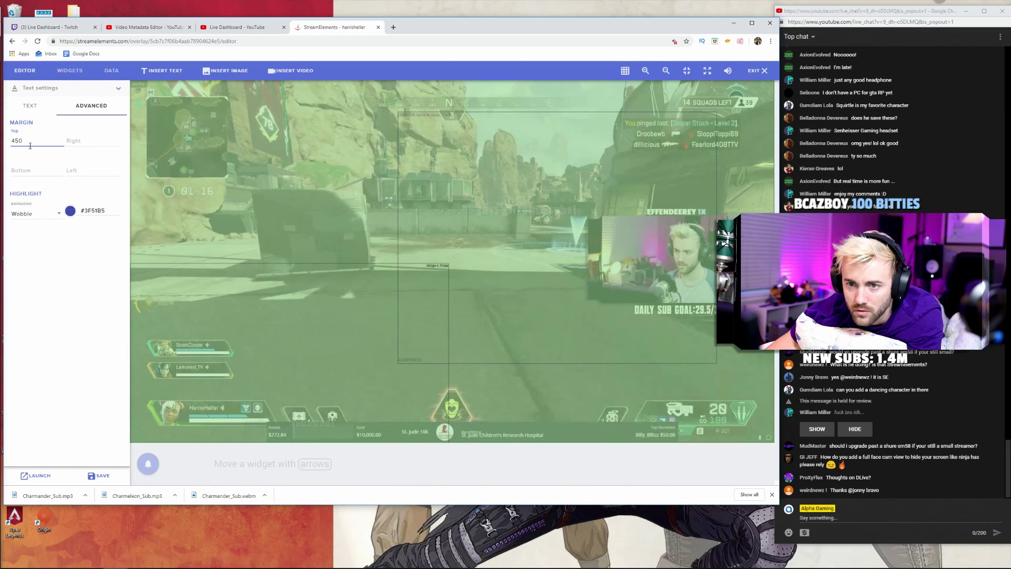
{"action": "key", "text": "BackSpace"}
{"action": "type", "text": "6"}
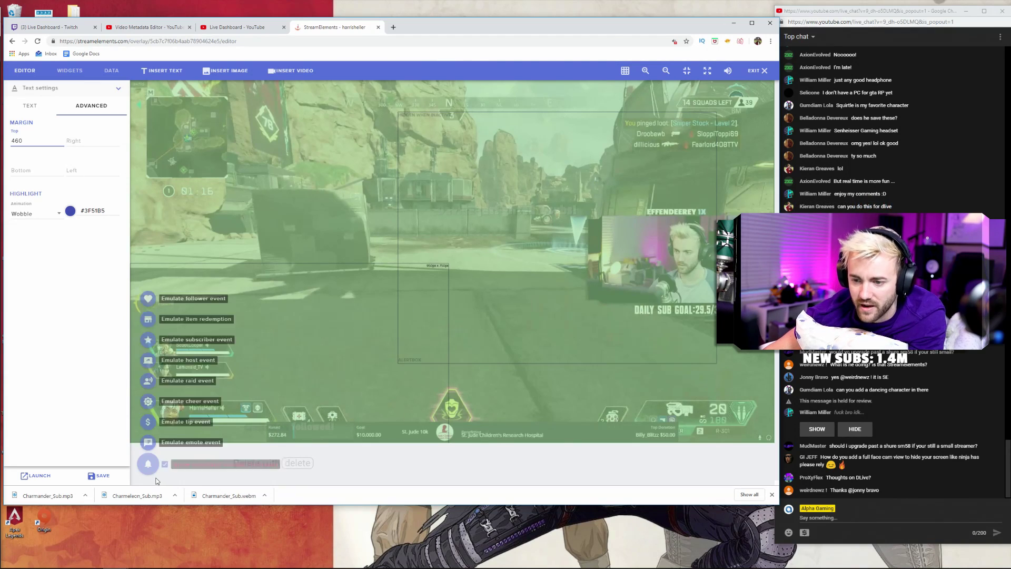
{"action": "mouse_move", "coordinate": [150, 457]}
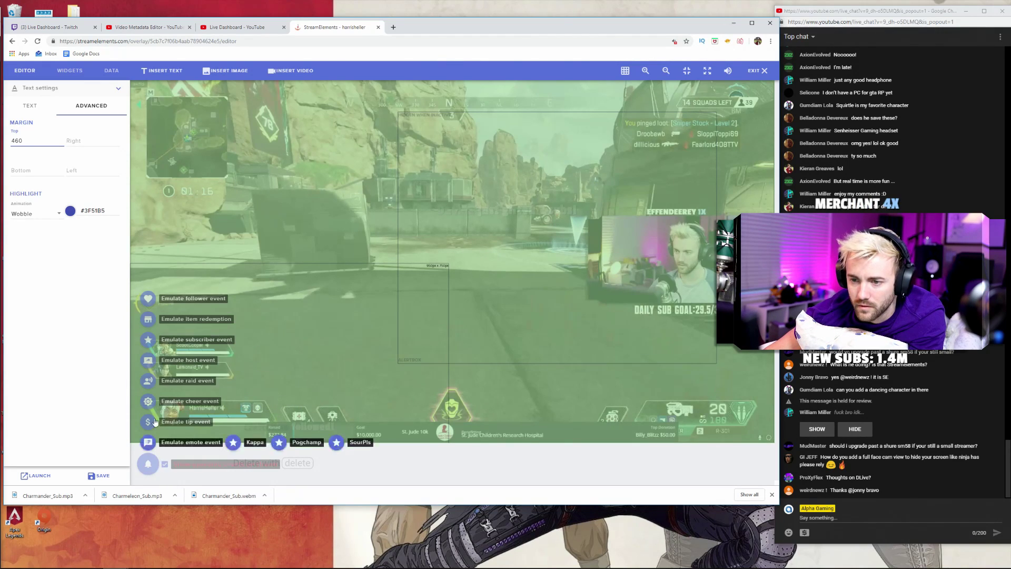
{"action": "left_click", "coordinate": [149, 298]}
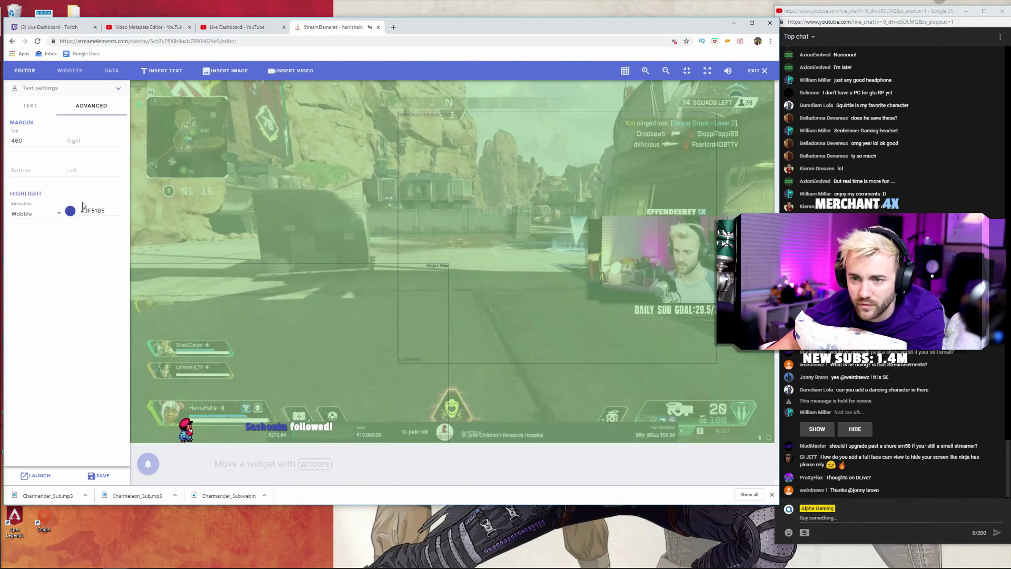
Set the right margin of the follower alert text to 300 and return to its font settings.
{"action": "left_click", "coordinate": [83, 140]}
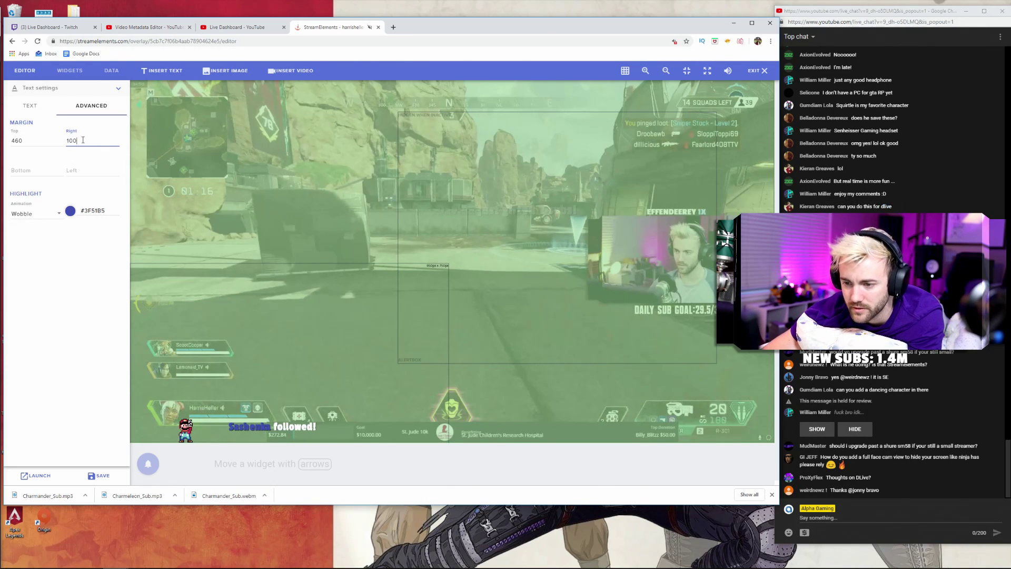
{"action": "type", "text": "200"}
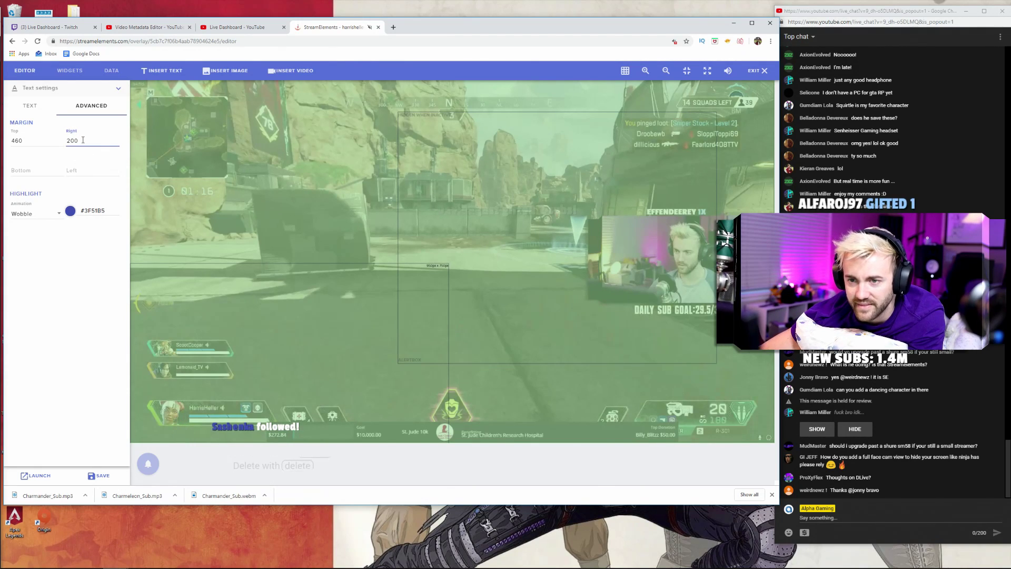
{"action": "key", "text": "BackSpace"}
{"action": "type", "text": "3"}
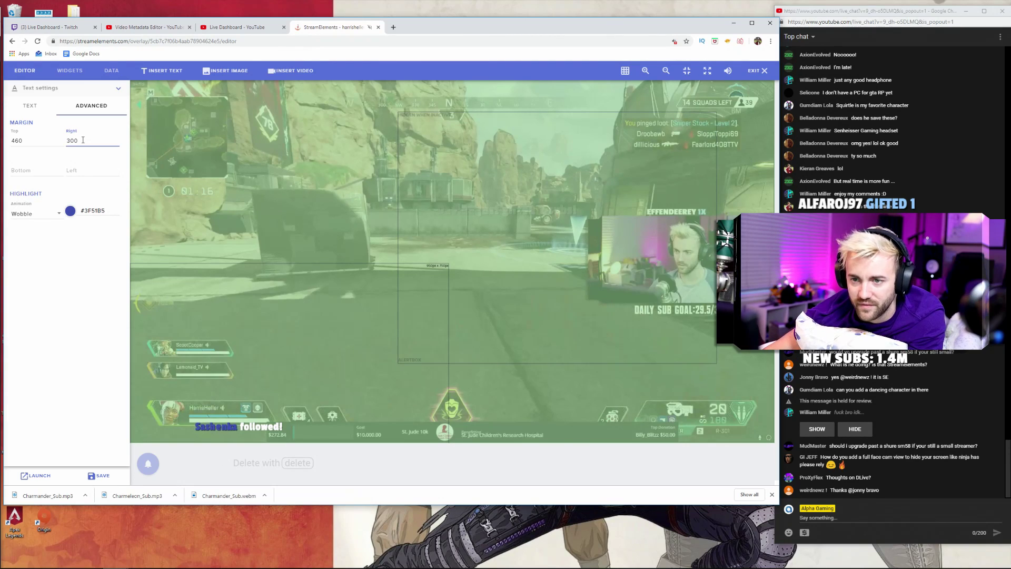
{"action": "left_click", "coordinate": [30, 105]}
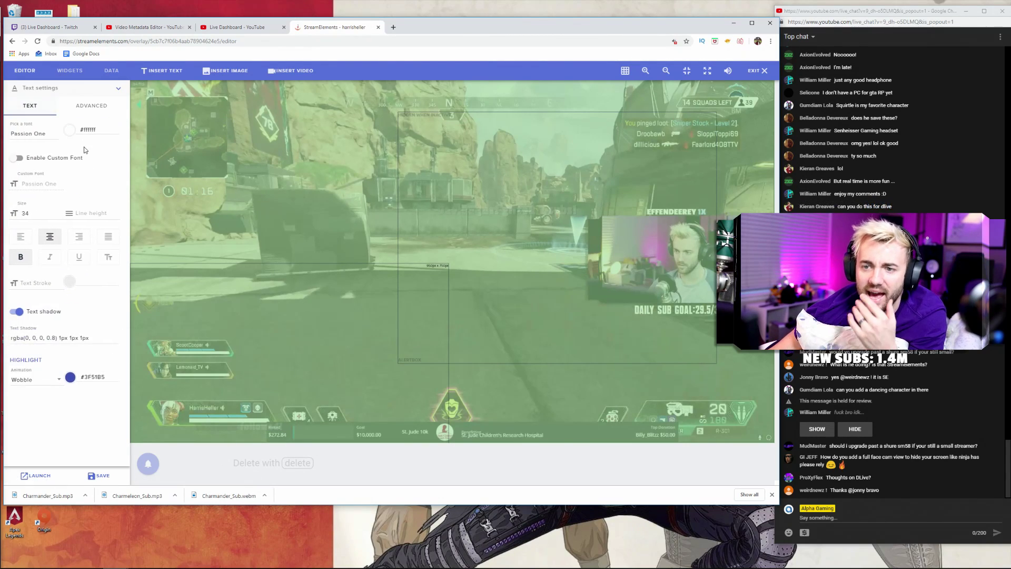
Left-align the follower alert text, with a right margin of 0 and a left margin of 250.
{"action": "left_click", "coordinate": [22, 237]}
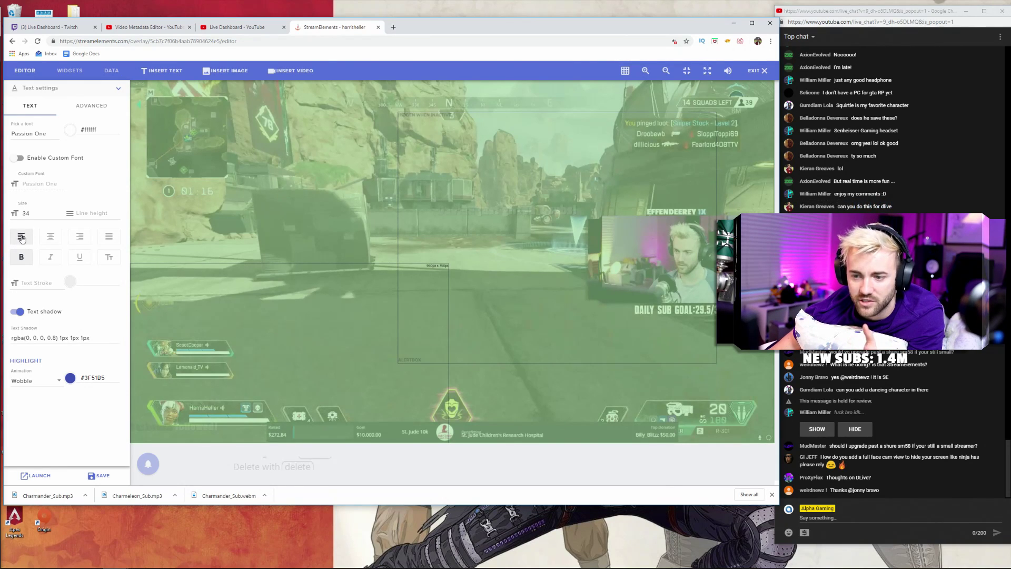
{"action": "left_click", "coordinate": [100, 107]}
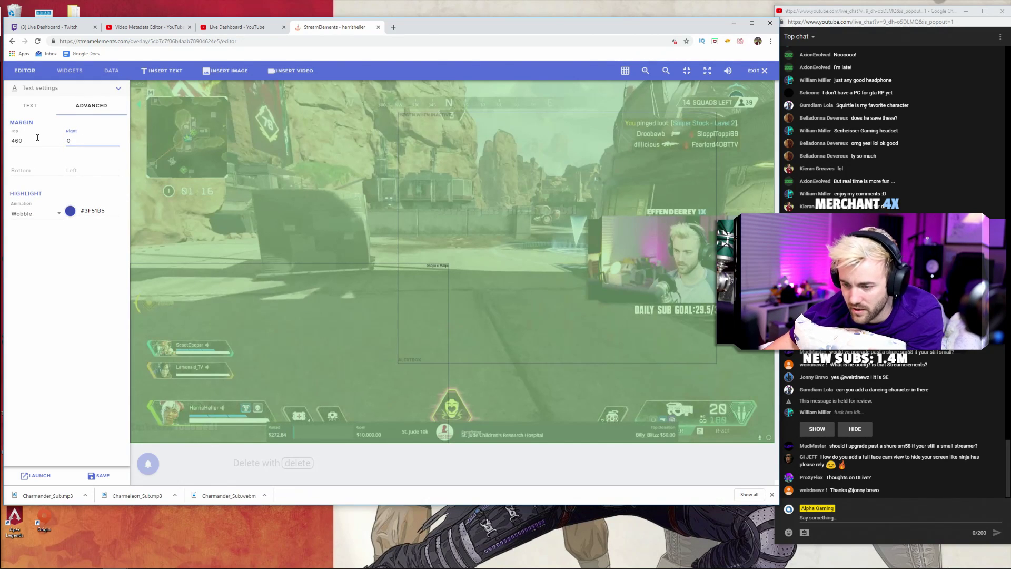
{"action": "left_click", "coordinate": [75, 170]}
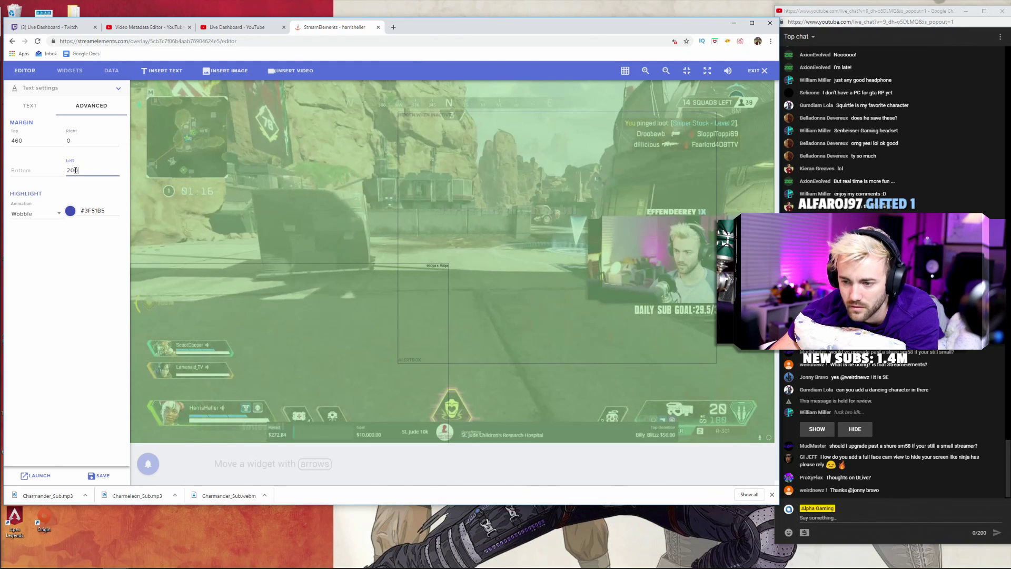
{"action": "type", "text": "200"}
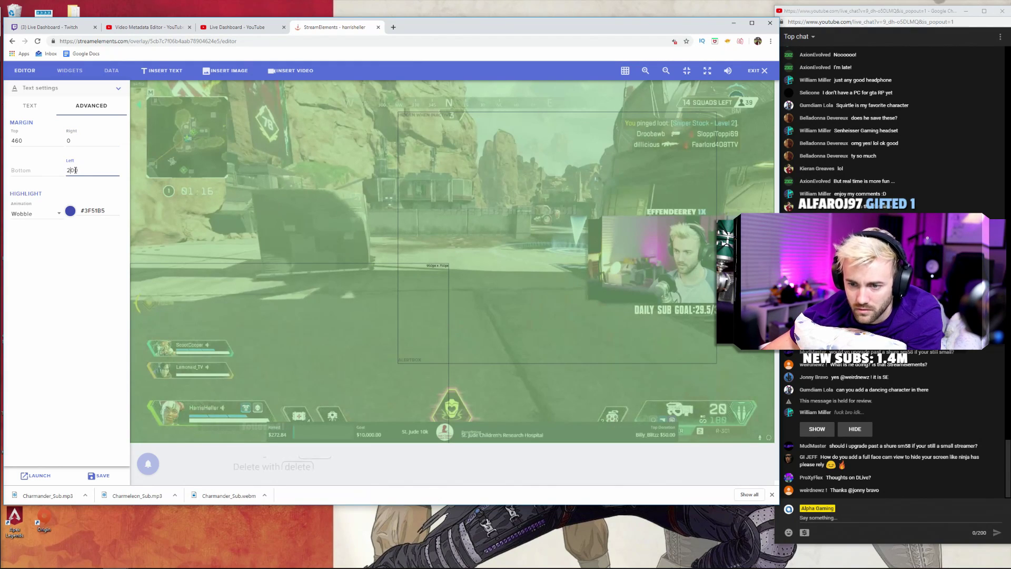
{"action": "key", "text": "BackSpace"}
{"action": "key", "text": "BackSpace"}
{"action": "type", "text": "50"}
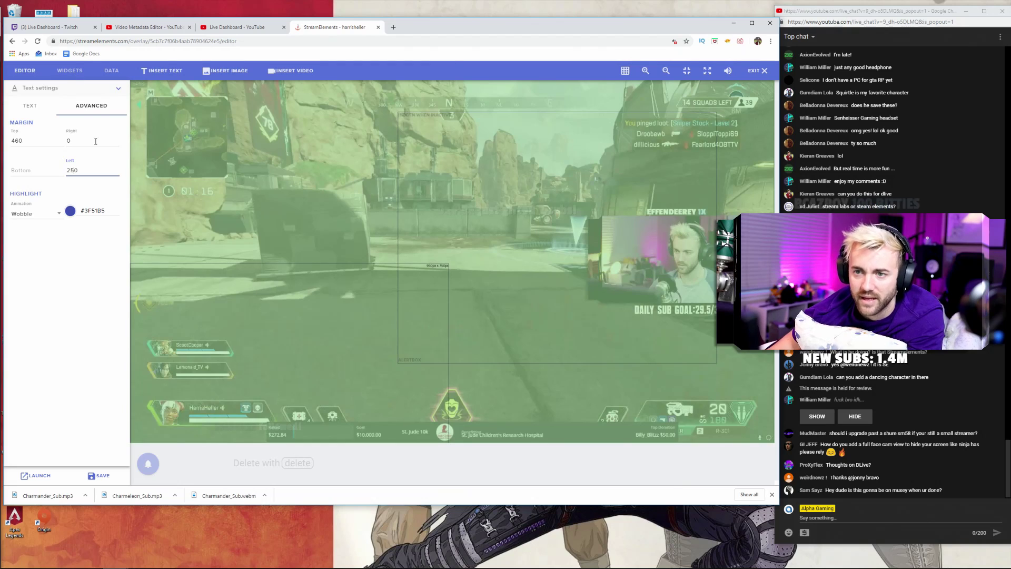
Change the follower alert text's highlight color to light blue and test it by emulating a follower event.
{"action": "left_click", "coordinate": [70, 211]}
{"action": "left_click_drag", "start_coordinate": [115, 232], "coordinate": [115, 243]}
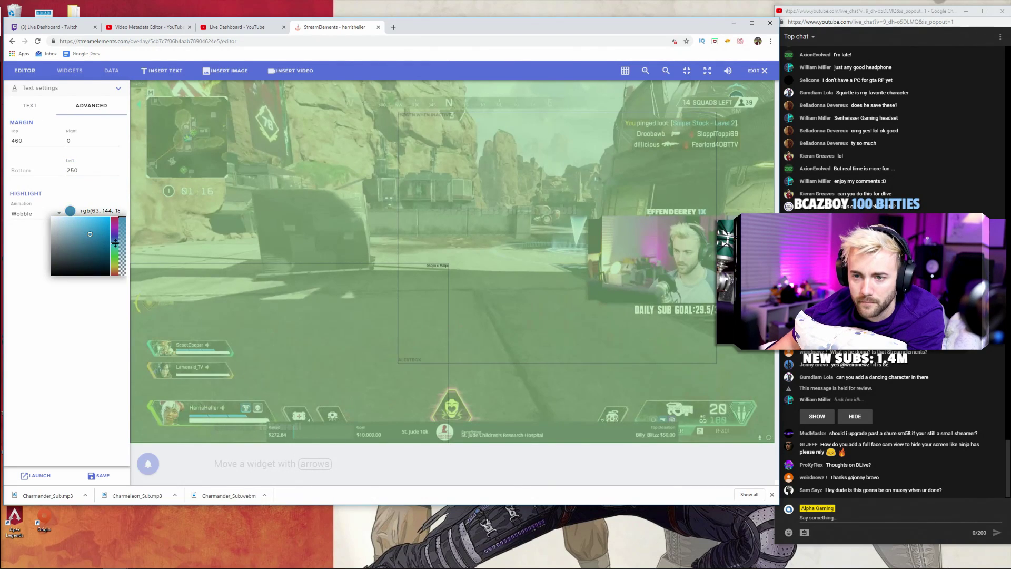
{"action": "left_click", "coordinate": [89, 226]}
{"action": "left_click", "coordinate": [115, 175]}
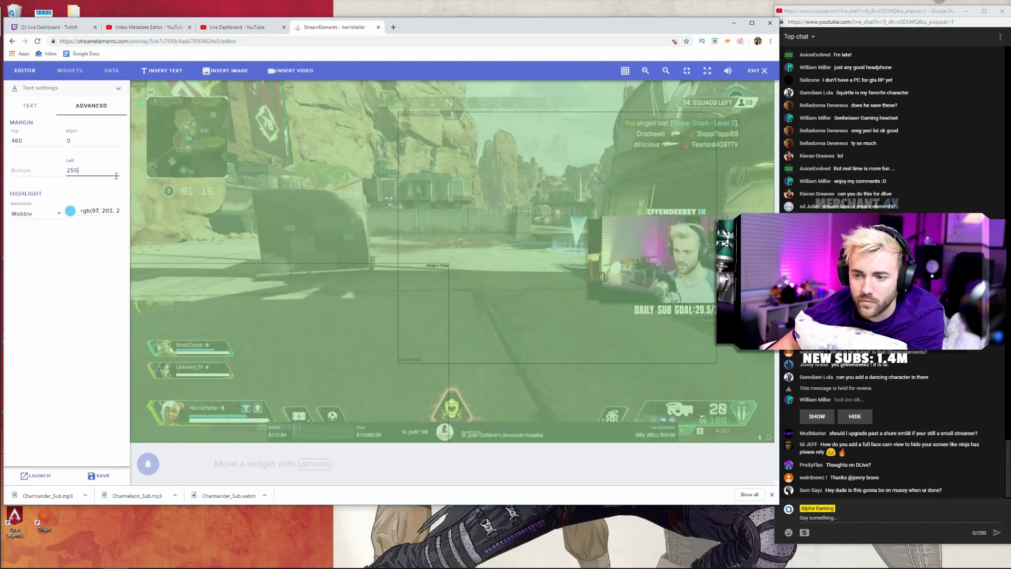
{"action": "left_click", "coordinate": [148, 463]}
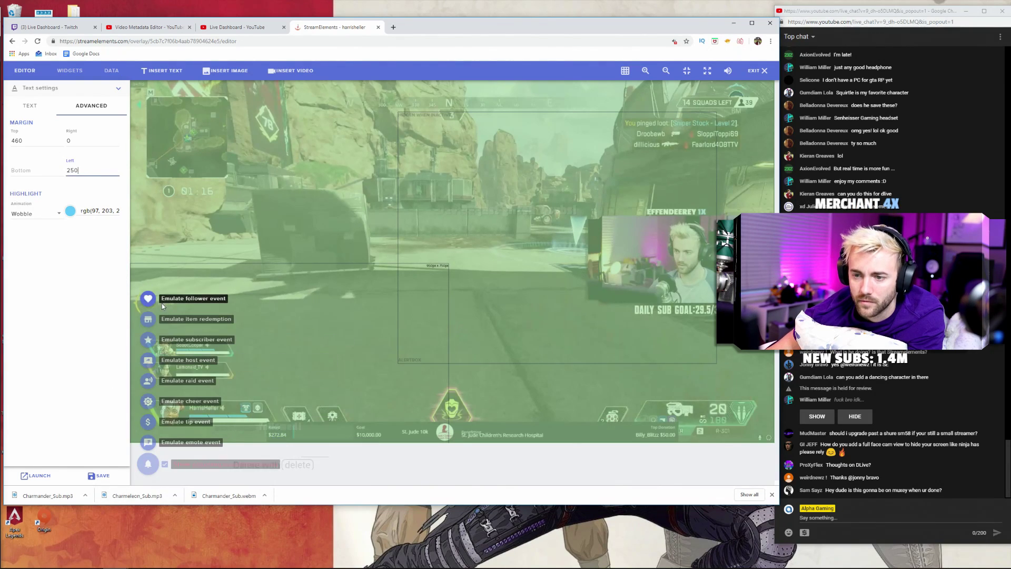
{"action": "left_click", "coordinate": [149, 299]}
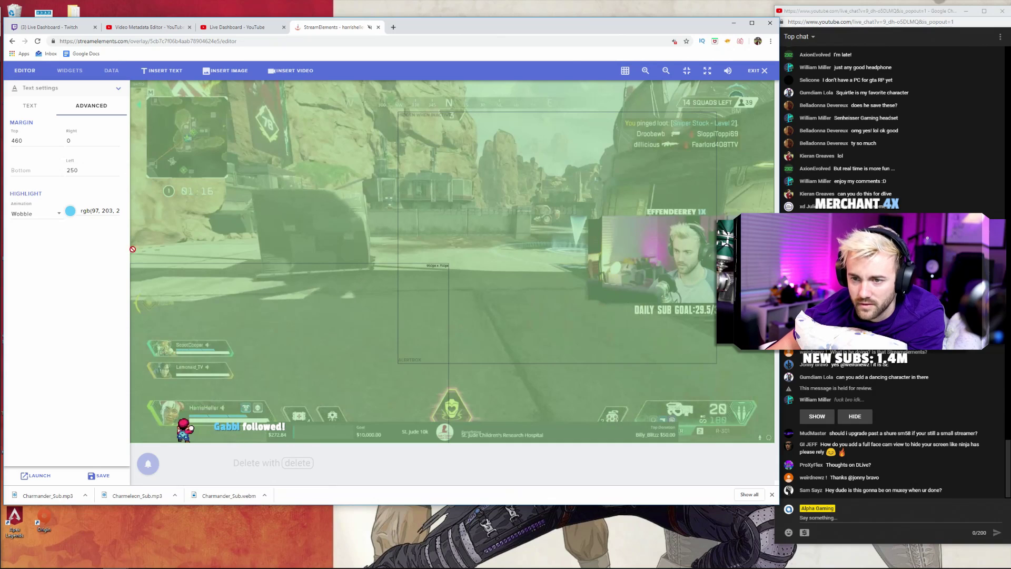
Set the left margin of the follower alert text to 210 and adjust its top margin.
{"action": "left_click", "coordinate": [74, 169]}
{"action": "key", "text": "BackSpace"}
{"action": "type", "text": "3"}
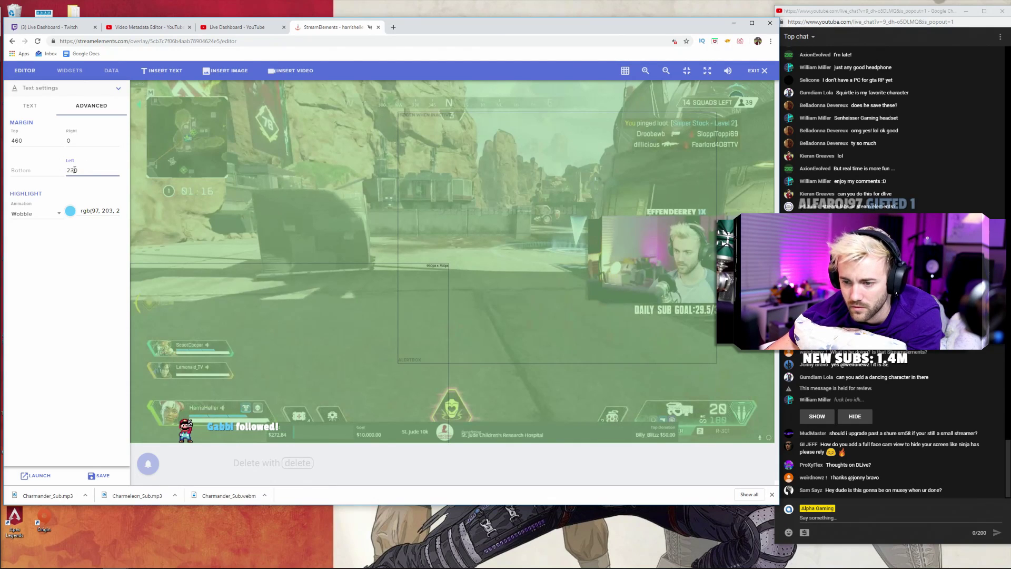
{"action": "key", "text": "BackSpace"}
{"action": "type", "text": "1"}
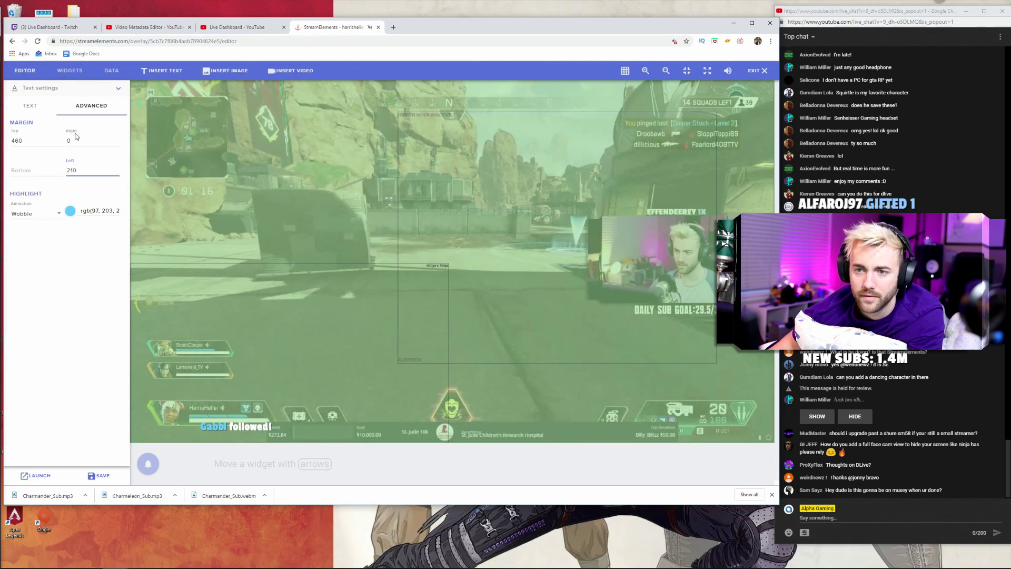
{"action": "left_click", "coordinate": [18, 141]}
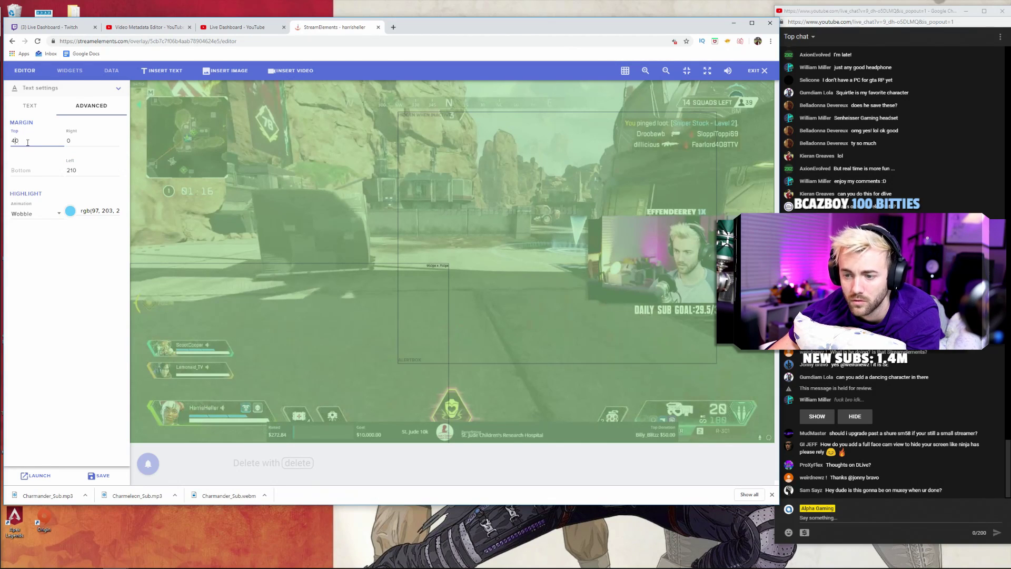
{"action": "left_click", "coordinate": [30, 105]}
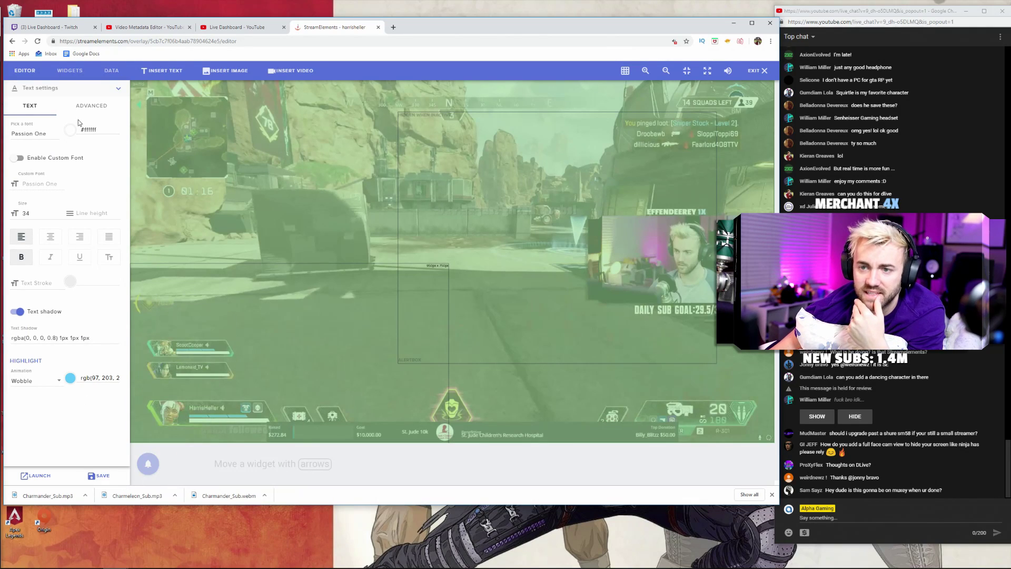
Set the follower alert's text animation to Flip In Y on entry and Fade Out on exit.
{"action": "left_click", "coordinate": [118, 89]}
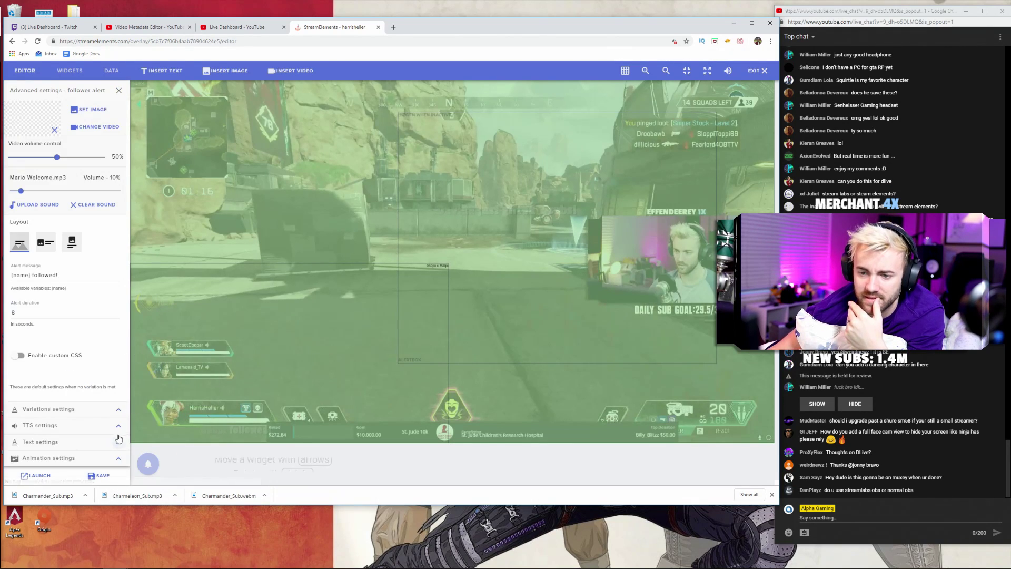
{"action": "left_click", "coordinate": [118, 456]}
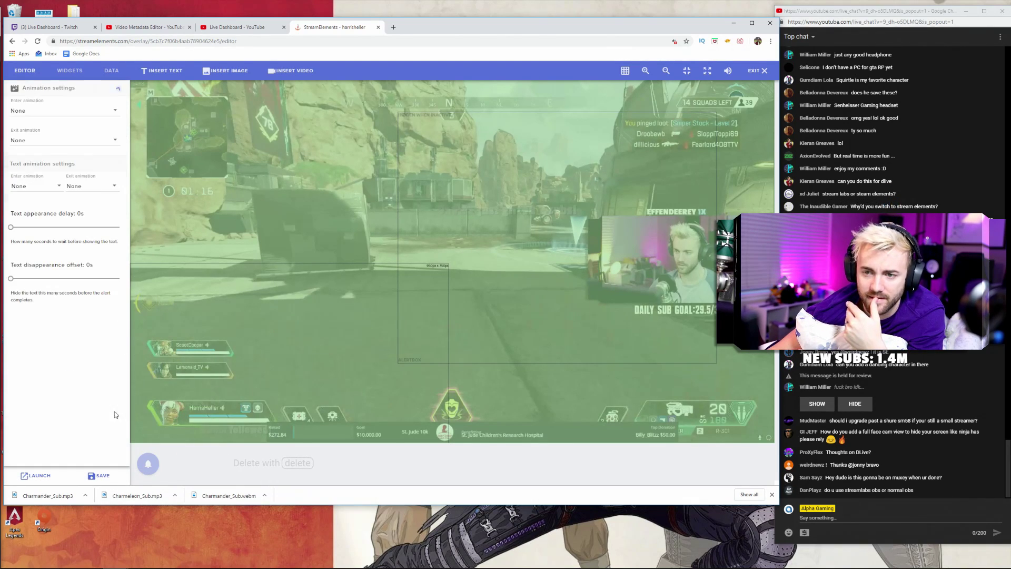
{"action": "left_click", "coordinate": [36, 185]}
{"action": "scroll", "coordinate": [40, 209], "scroll_direction": "down", "scroll_amount": 5}
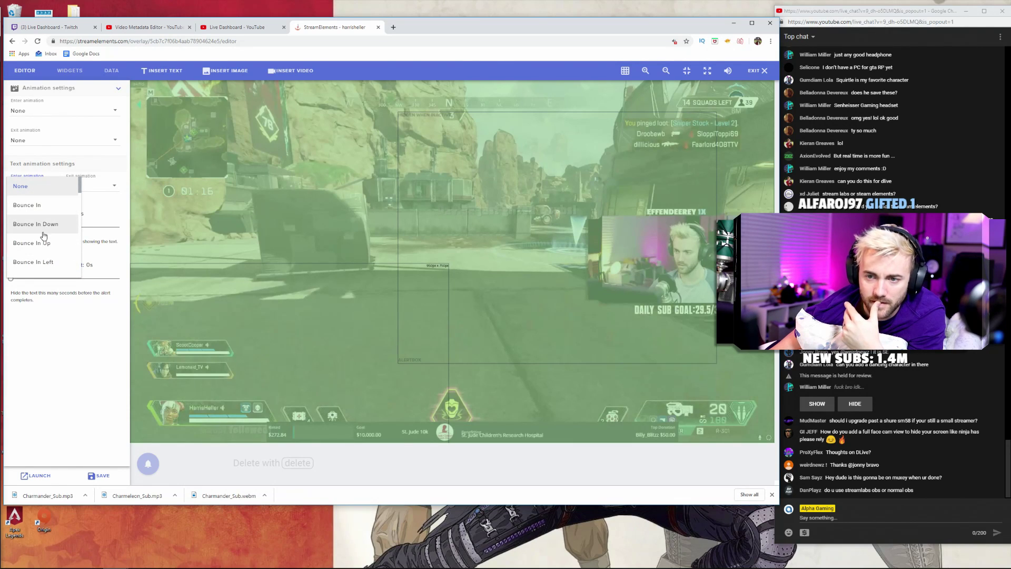
{"action": "scroll", "coordinate": [42, 255], "scroll_direction": "down", "scroll_amount": 4}
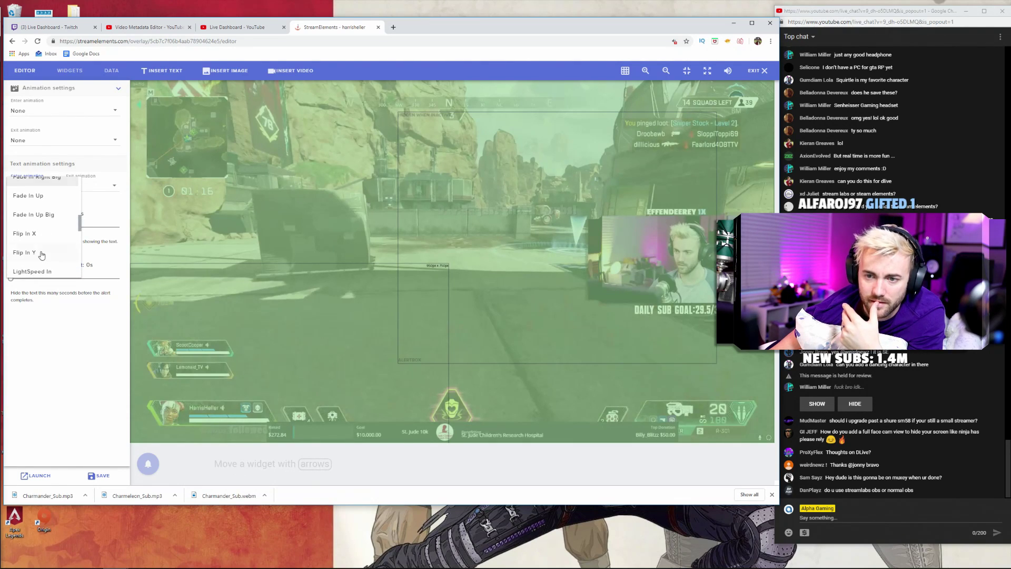
{"action": "left_click", "coordinate": [51, 219]}
{"action": "left_click", "coordinate": [87, 187]}
{"action": "scroll", "coordinate": [90, 227], "scroll_direction": "down", "scroll_amount": 6}
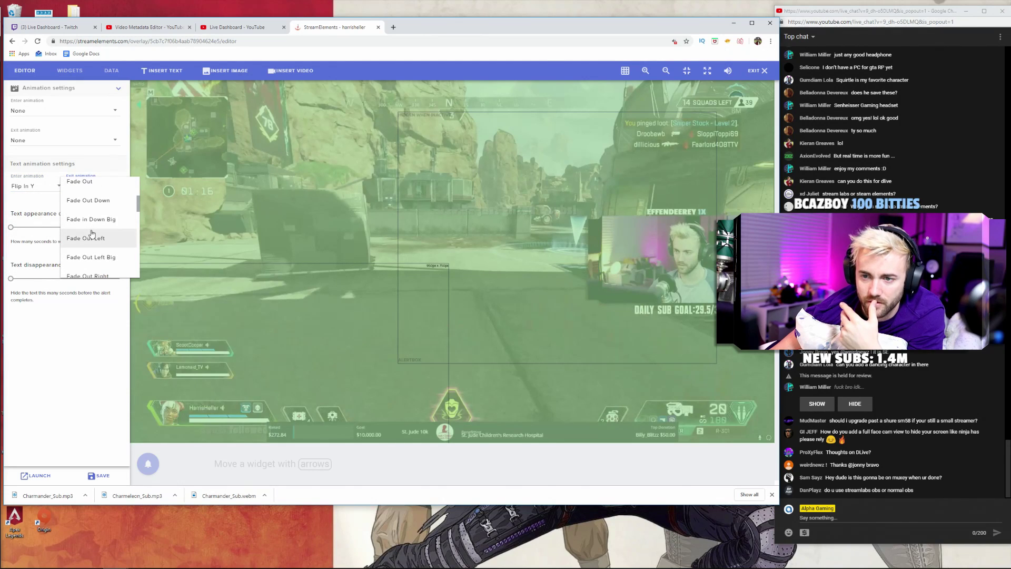
{"action": "left_click", "coordinate": [86, 184]}
Try a text appearance delay of 3 seconds on the follower alert and emulate a follower event.
{"action": "left_click_drag", "start_coordinate": [11, 227], "coordinate": [52, 227]}
{"action": "mouse_move", "coordinate": [175, 471]}
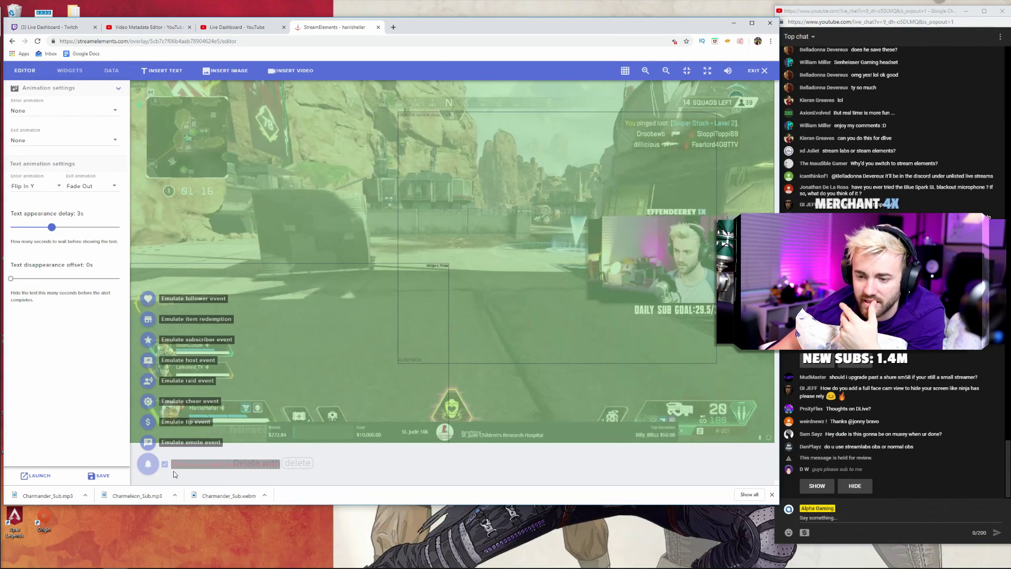
{"action": "left_click", "coordinate": [147, 298]}
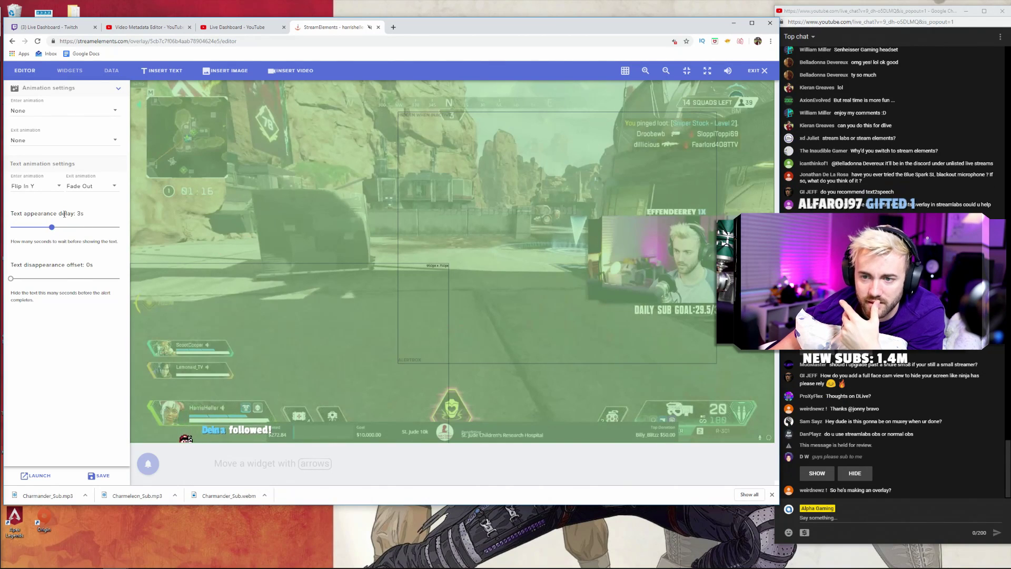
Set the follower text's appearance delay to 2 seconds and its disappearance offset to 4 seconds, and test it with a follower event.
{"action": "left_click_drag", "start_coordinate": [53, 229], "coordinate": [38, 228]}
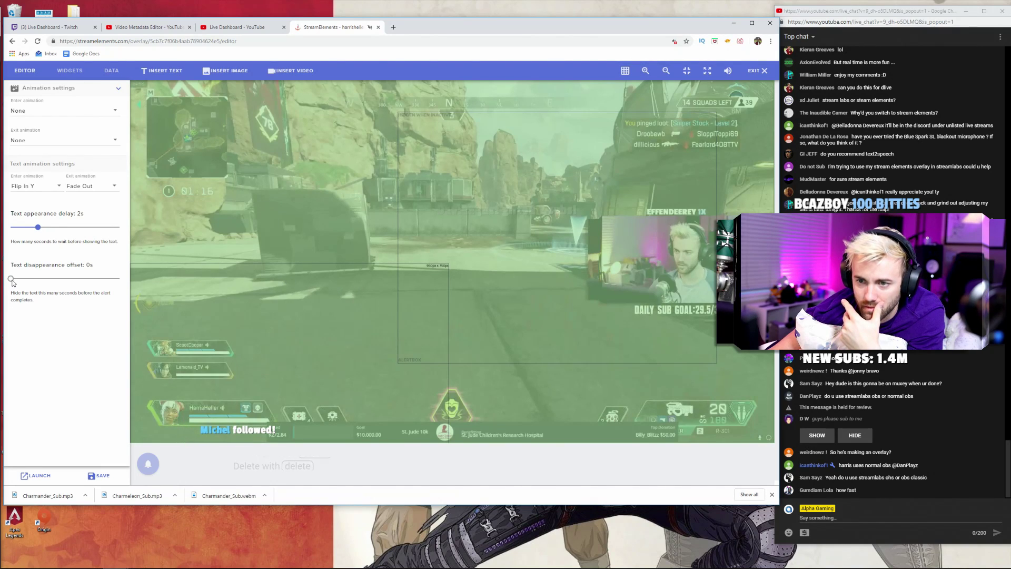
{"action": "left_click_drag", "start_coordinate": [11, 279], "coordinate": [65, 281]}
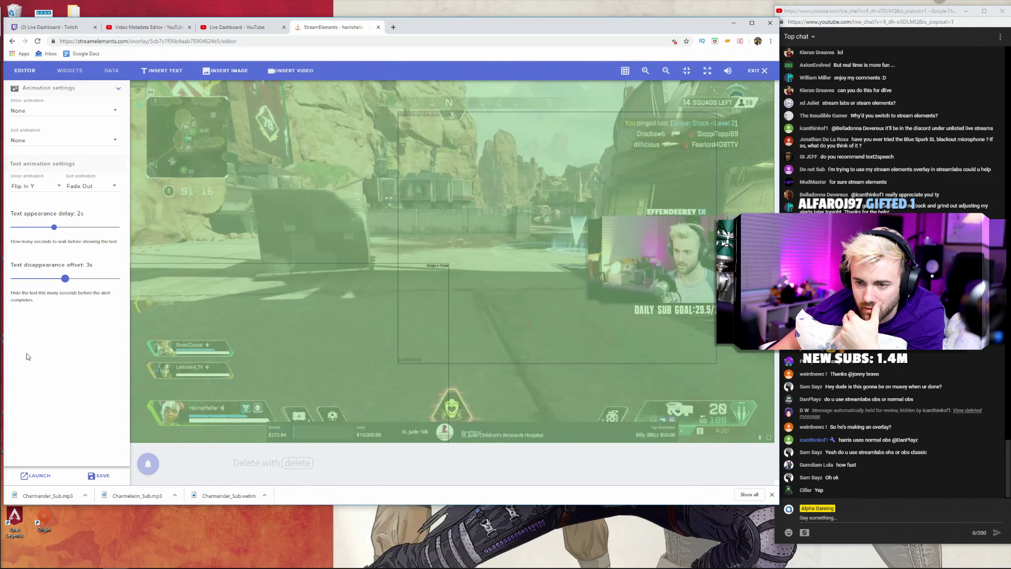
{"action": "left_click_drag", "start_coordinate": [64, 278], "coordinate": [83, 278]}
{"action": "mouse_move", "coordinate": [148, 462]}
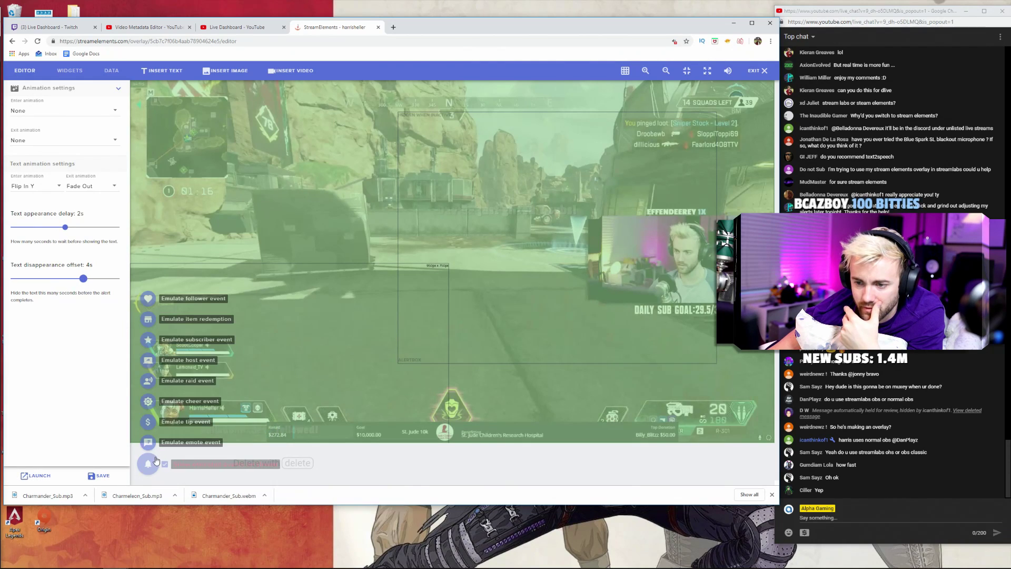
{"action": "left_click", "coordinate": [148, 298]}
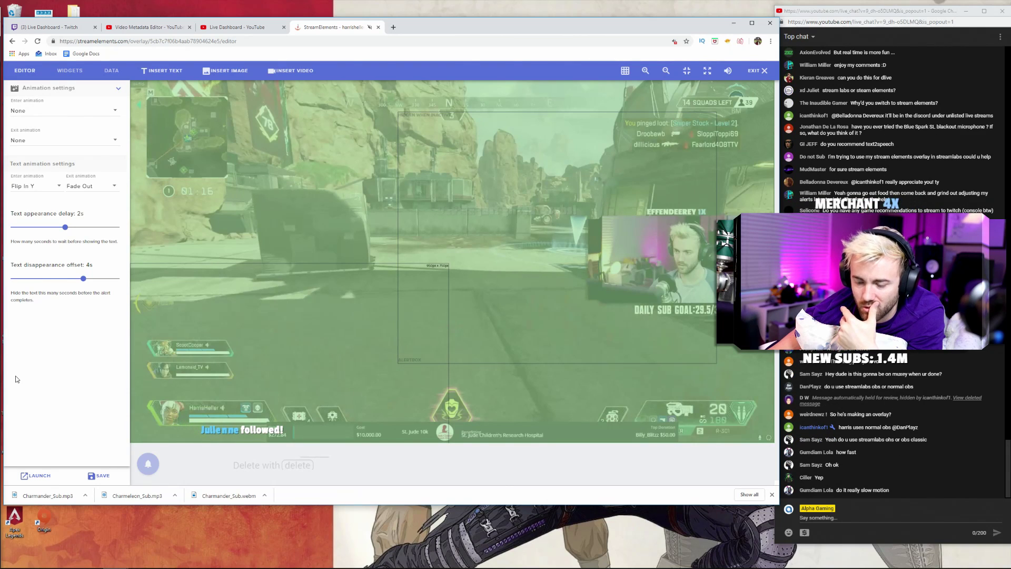
Increase the follower text's disappearance offset to 5 seconds and emulate a follower event.
{"action": "left_click_drag", "start_coordinate": [86, 282], "coordinate": [102, 280]}
{"action": "mouse_move", "coordinate": [151, 439]}
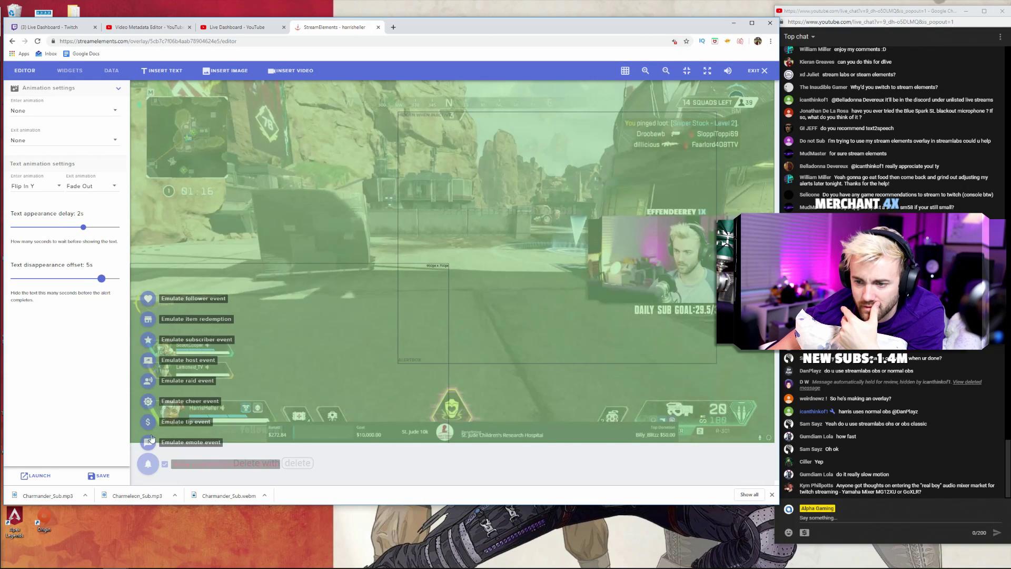
{"action": "left_click", "coordinate": [149, 299]}
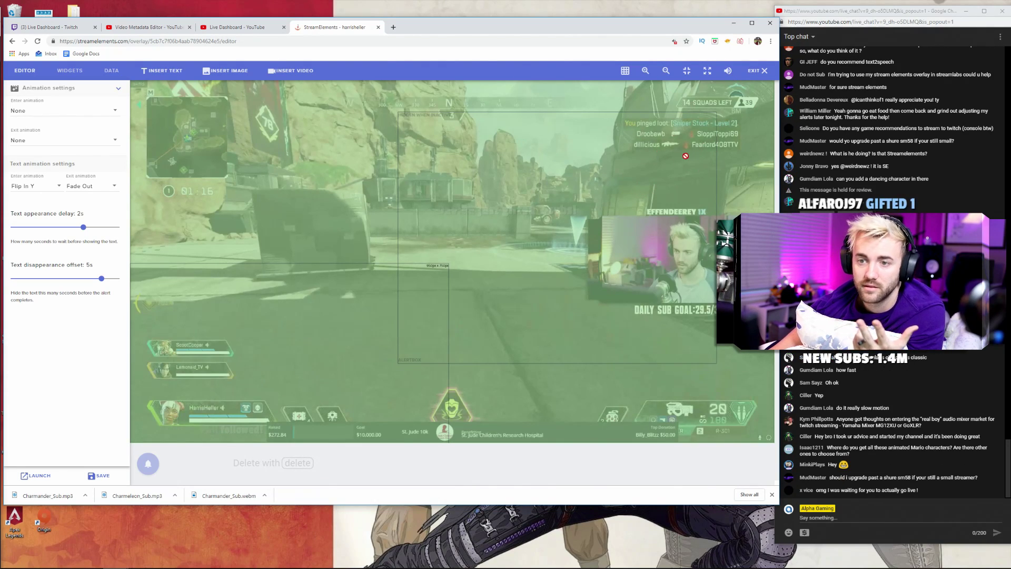
Add a new AlertBox widget to the overlay and disable its follower, subscriber and tip alerts.
{"action": "left_click", "coordinate": [118, 92]}
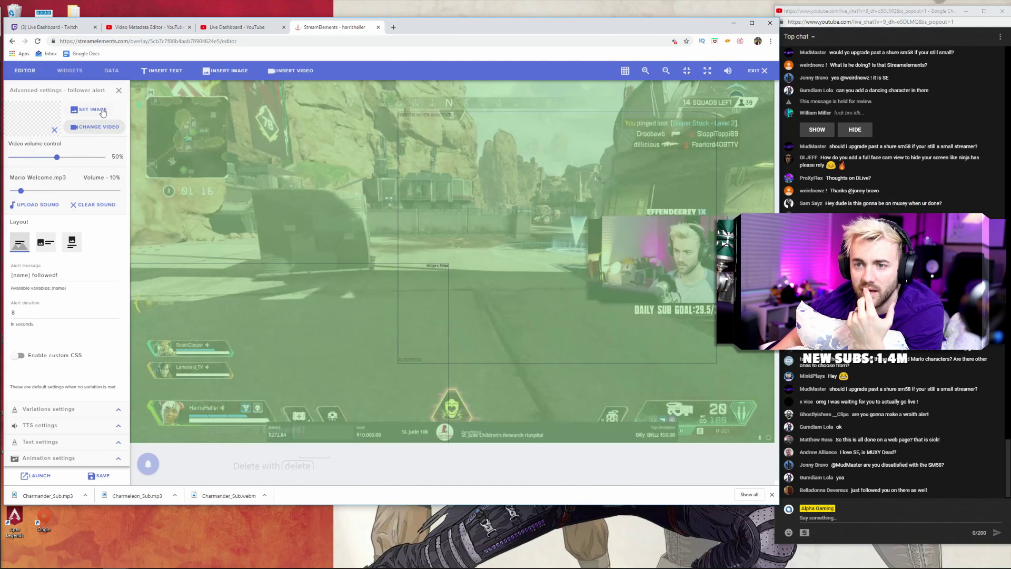
{"action": "left_click", "coordinate": [119, 91]}
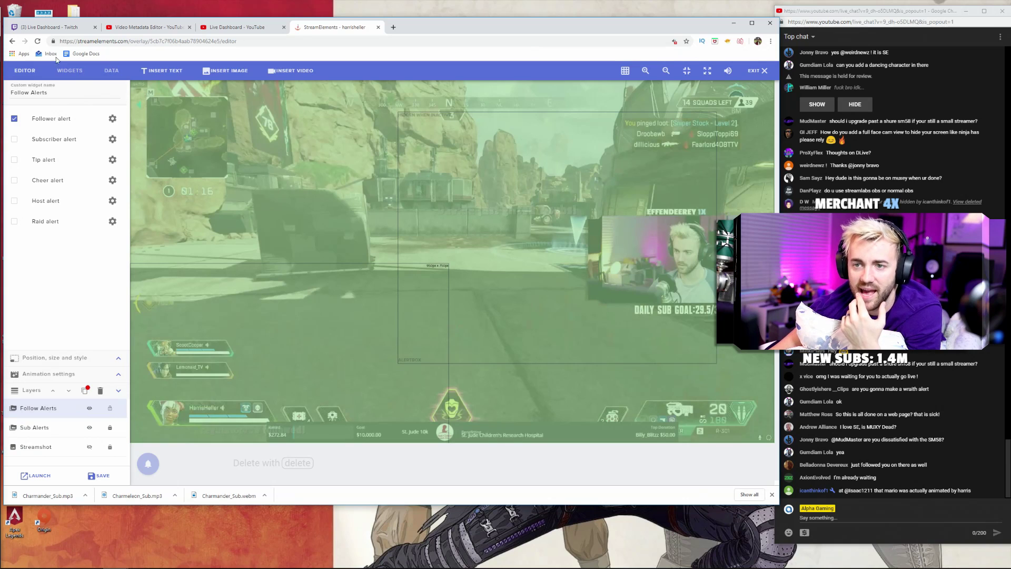
{"action": "left_click", "coordinate": [70, 72]}
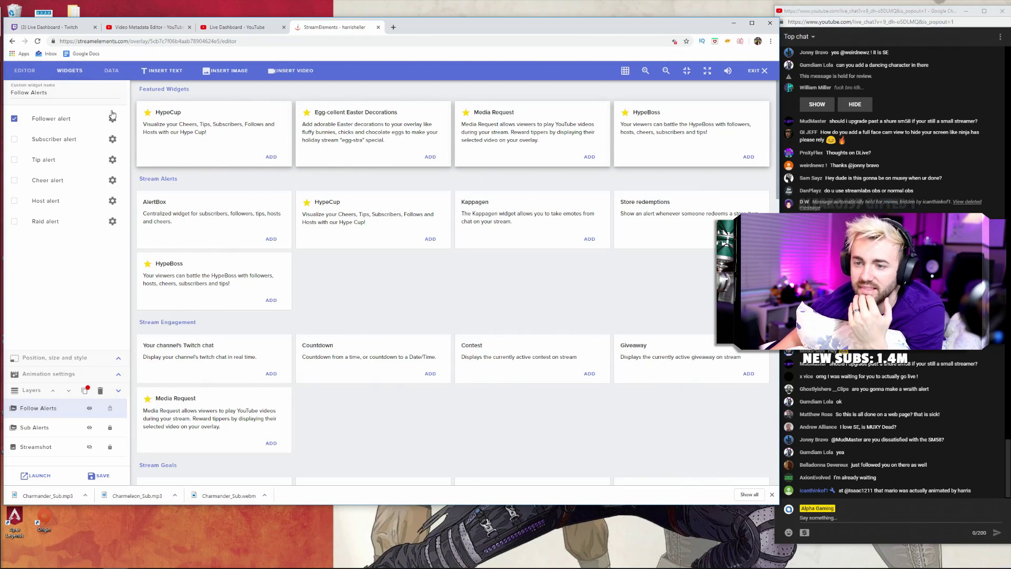
{"action": "left_click", "coordinate": [271, 239]}
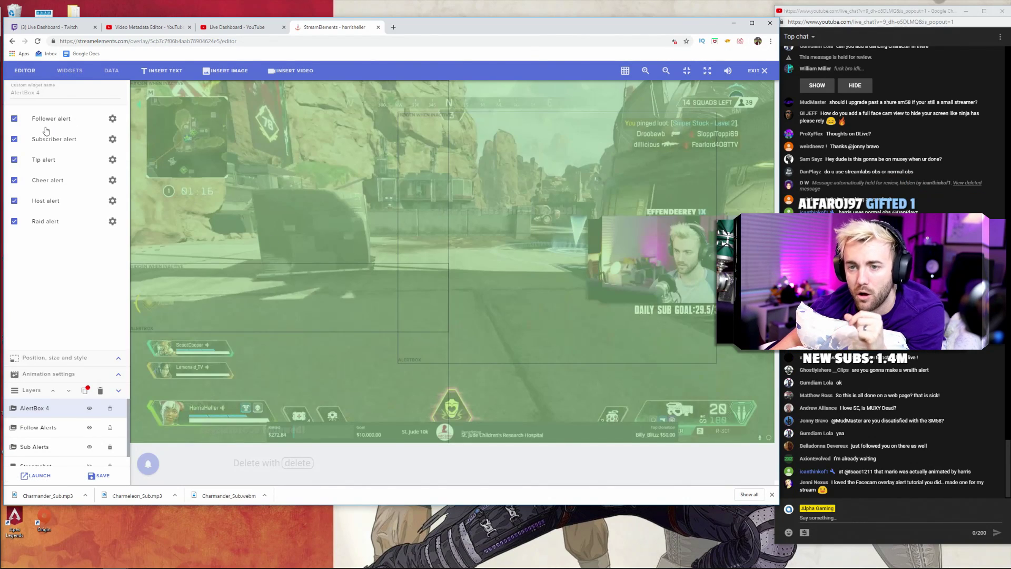
{"action": "left_click", "coordinate": [15, 161]}
{"action": "left_click", "coordinate": [14, 139]}
{"action": "left_click", "coordinate": [14, 119]}
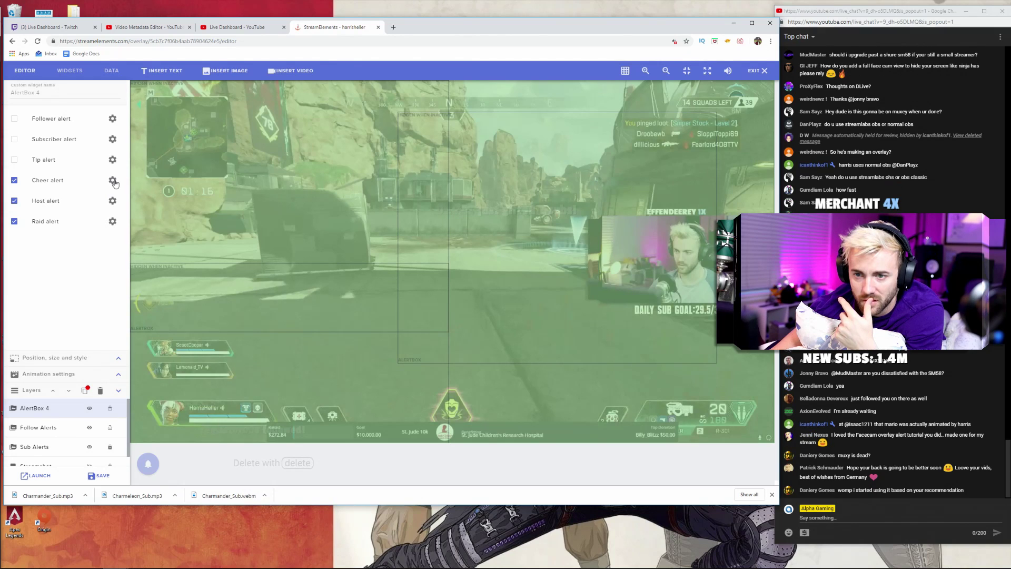
Shrink the new AlertBox widget and place it in the upper-right corner of the overlay canvas.
{"action": "left_click_drag", "start_coordinate": [319, 242], "coordinate": [610, 239]}
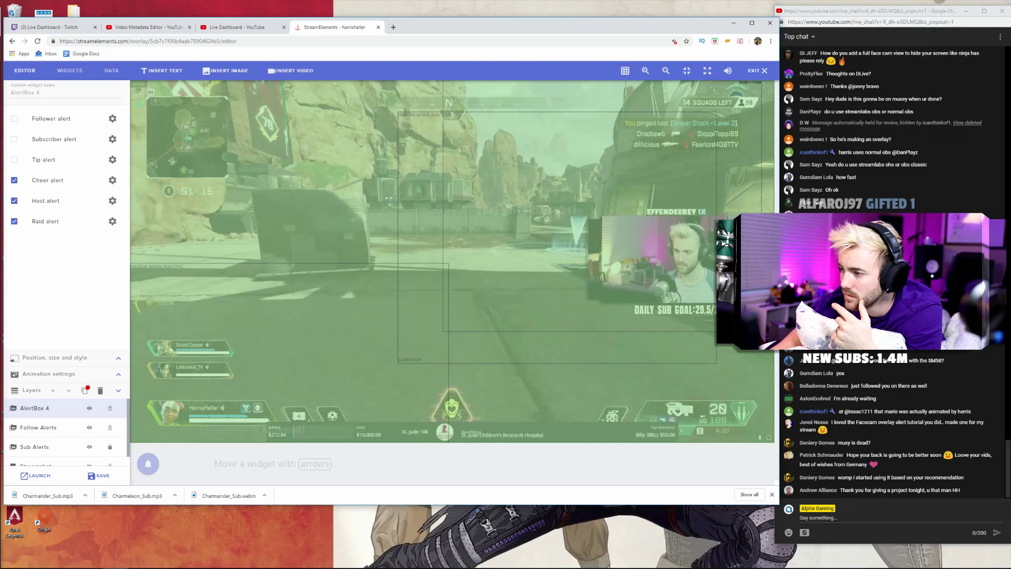
{"action": "left_click_drag", "start_coordinate": [715, 331], "coordinate": [680, 243]}
{"action": "left_click_drag", "start_coordinate": [621, 198], "coordinate": [721, 198]}
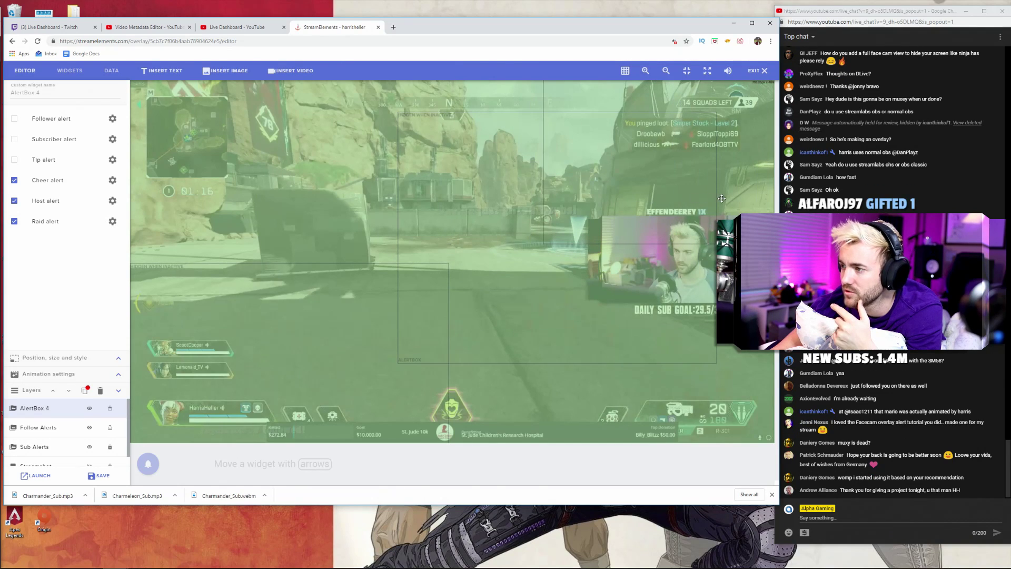
Open the cheer alert's settings, check its variations, and lower its sound volume to 12%.
{"action": "left_click", "coordinate": [112, 181]}
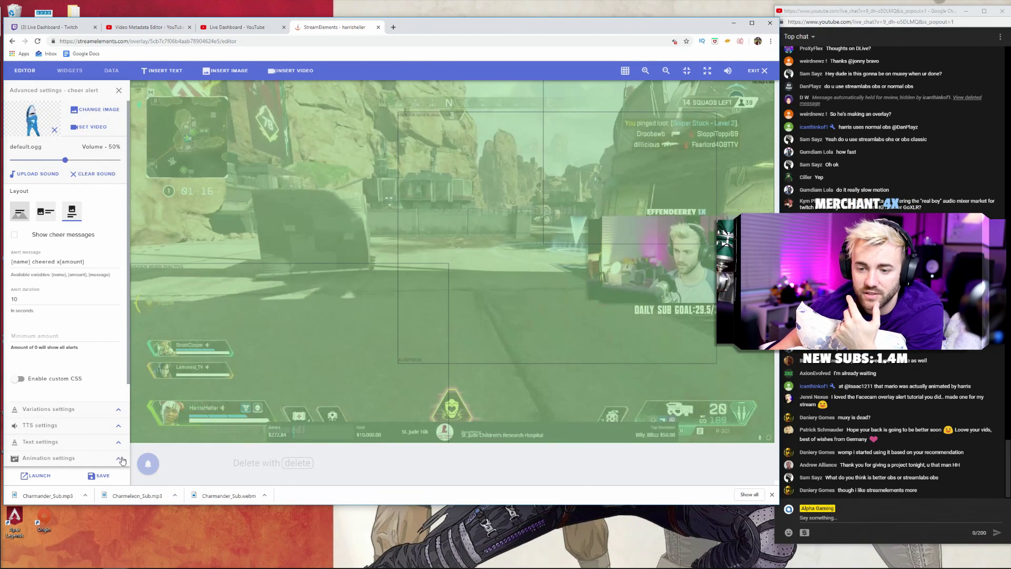
{"action": "left_click", "coordinate": [119, 413]}
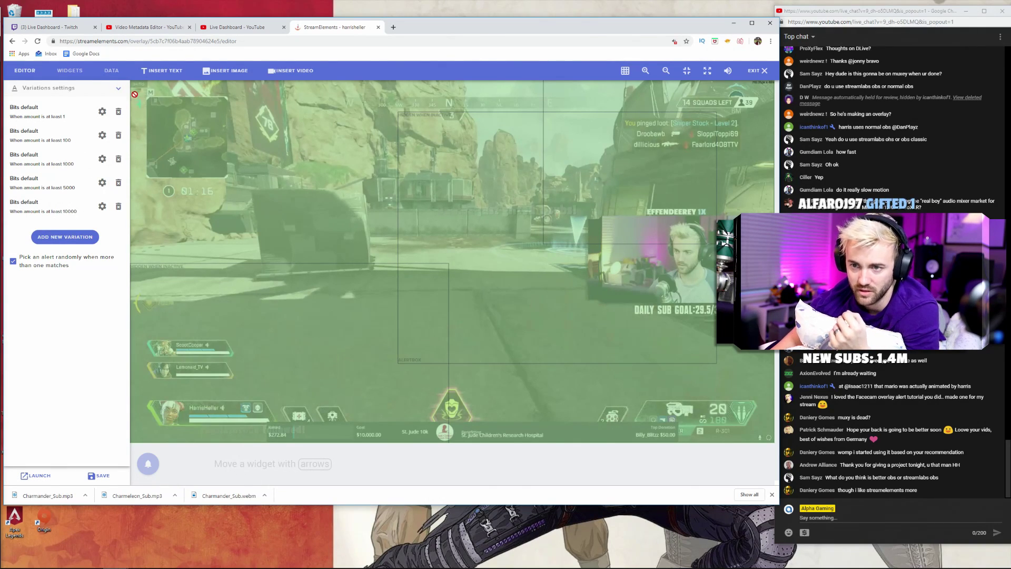
{"action": "left_click", "coordinate": [120, 91]}
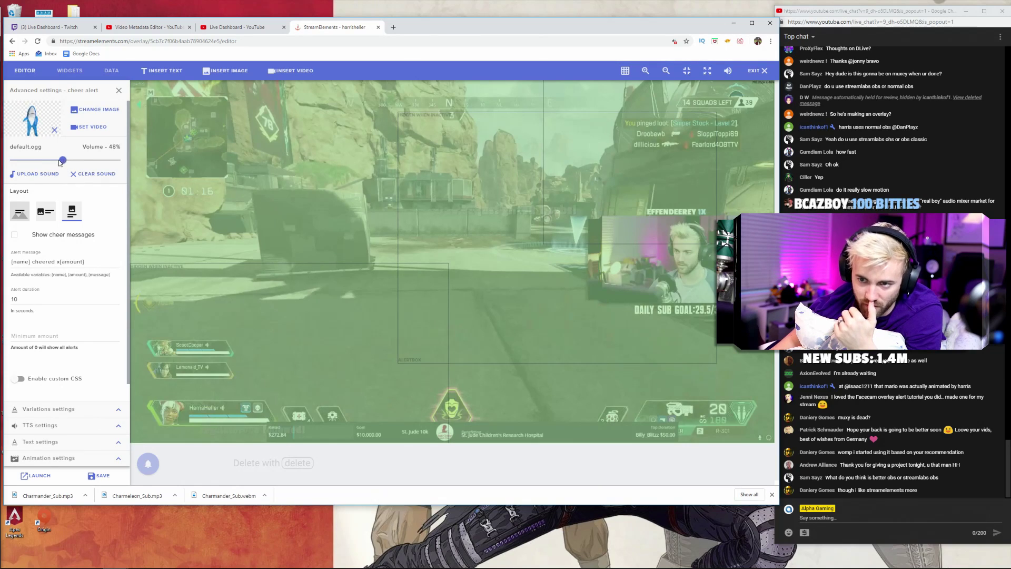
{"action": "left_click_drag", "start_coordinate": [61, 161], "coordinate": [30, 164]}
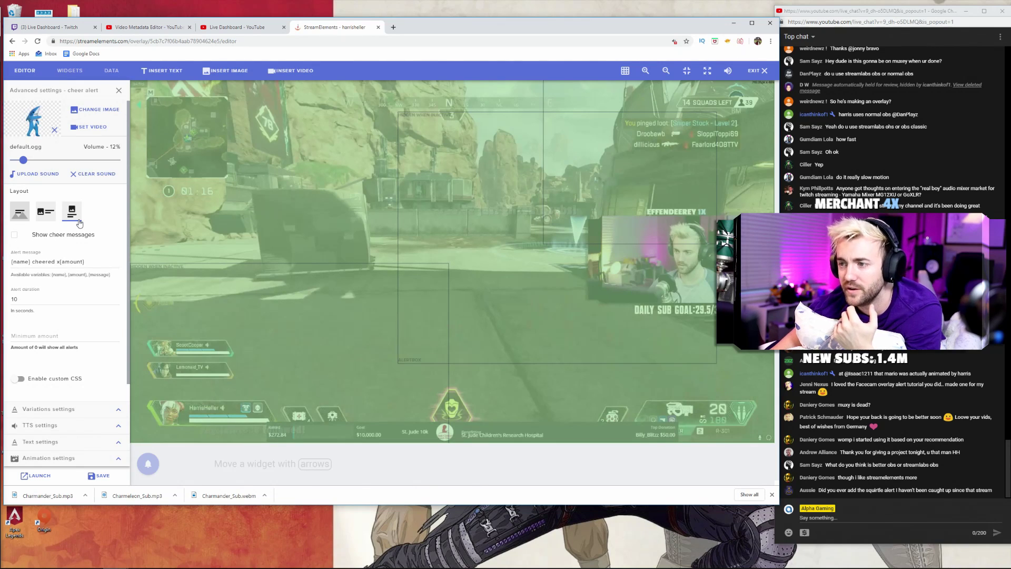
Emulate a 1k cheer event and nudge the AlertBox widget slightly to the right on the canvas.
{"action": "mouse_move", "coordinate": [146, 466]}
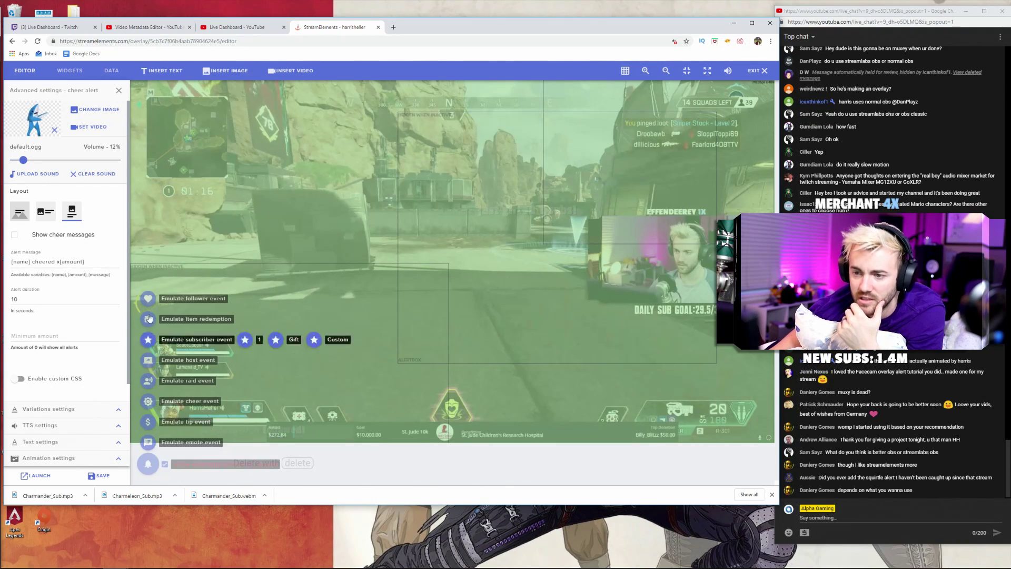
{"action": "mouse_move", "coordinate": [149, 343]}
{"action": "mouse_move", "coordinate": [141, 403]}
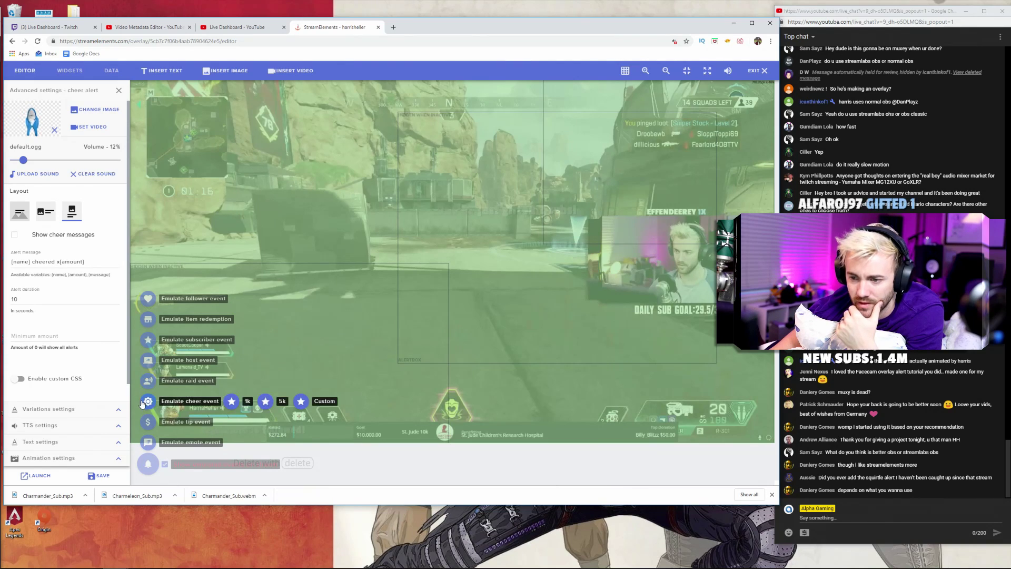
{"action": "left_click", "coordinate": [232, 403]}
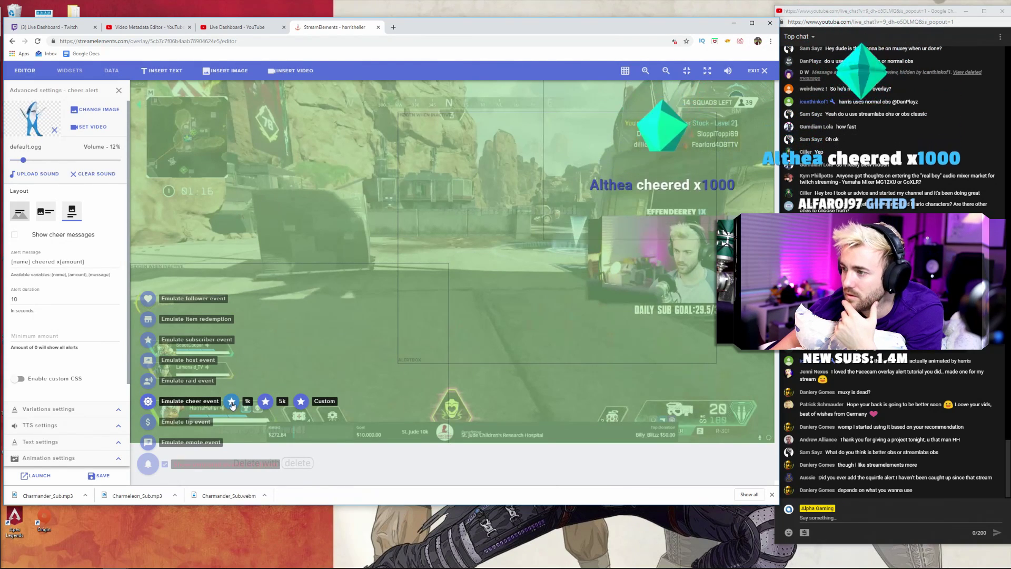
{"action": "mouse_move", "coordinate": [650, 145]}
{"action": "left_mouse_down"}
{"action": "mouse_move", "coordinate": [673, 142]}
{"action": "mouse_move", "coordinate": [665, 149]}
{"action": "left_mouse_up"}
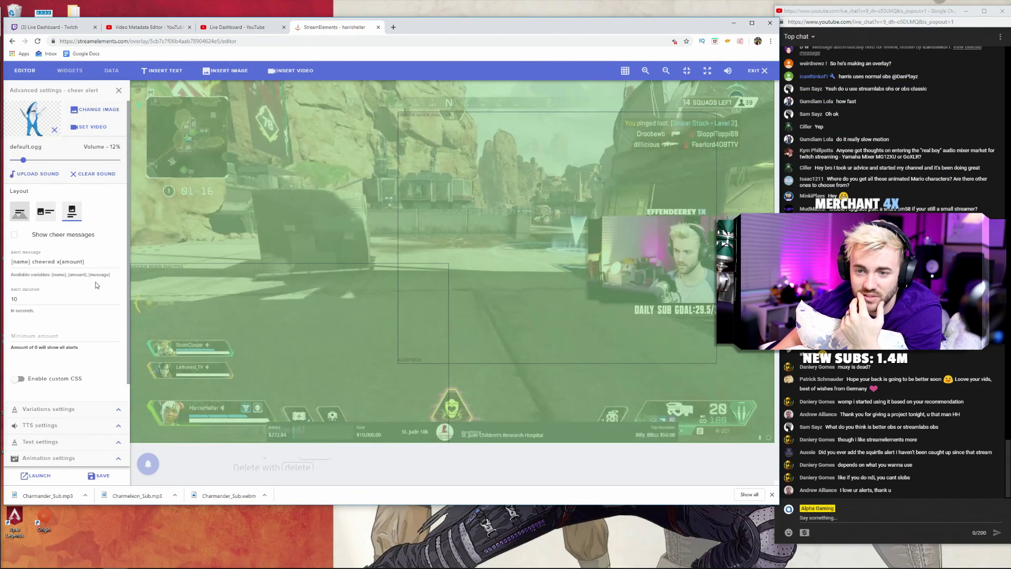
Change the cheer alert text's highlight color to a light sky blue.
{"action": "left_click", "coordinate": [117, 441]}
{"action": "left_click", "coordinate": [71, 378]}
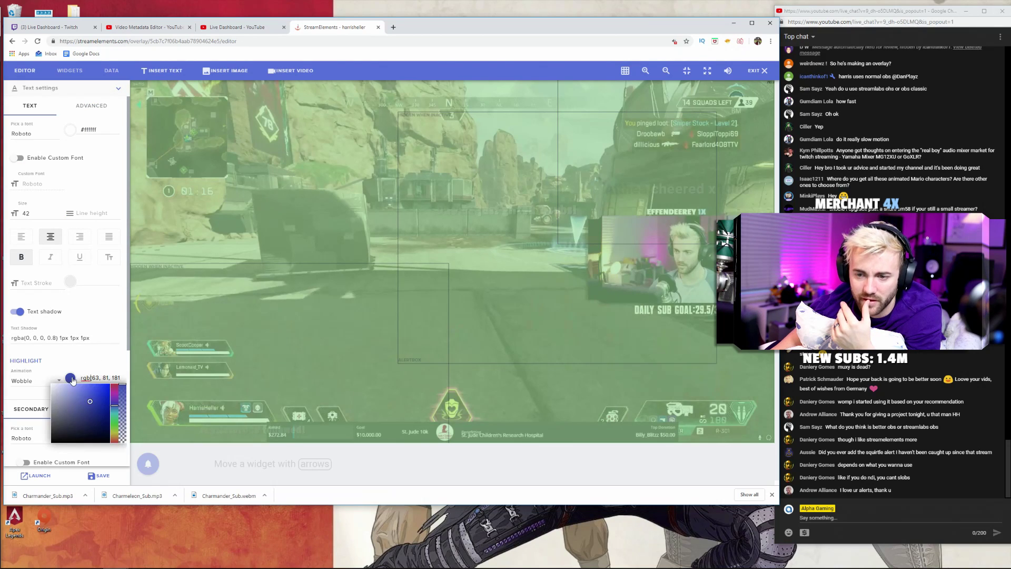
{"action": "left_click", "coordinate": [116, 407]}
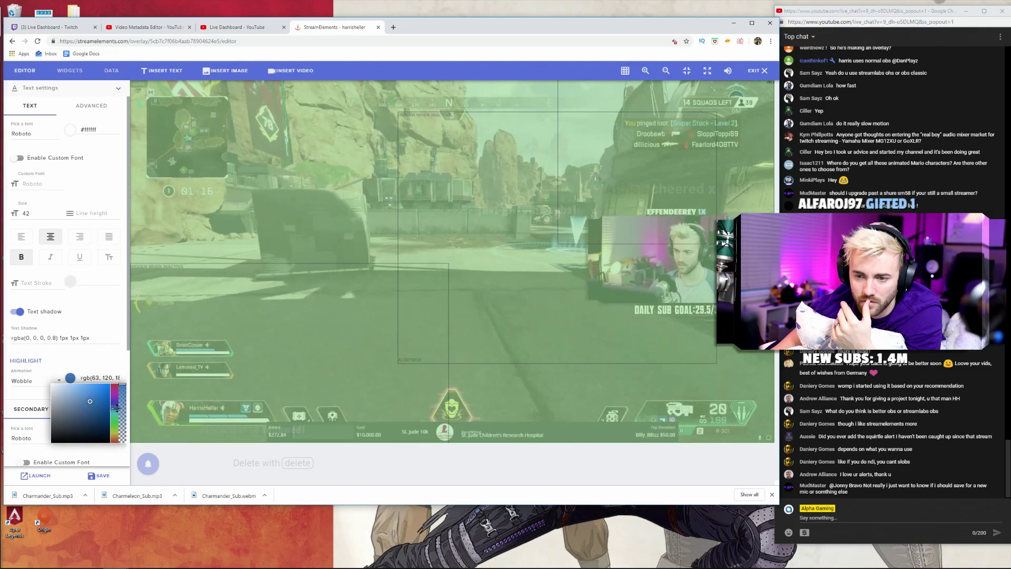
{"action": "left_click_drag", "start_coordinate": [91, 400], "coordinate": [90, 384]}
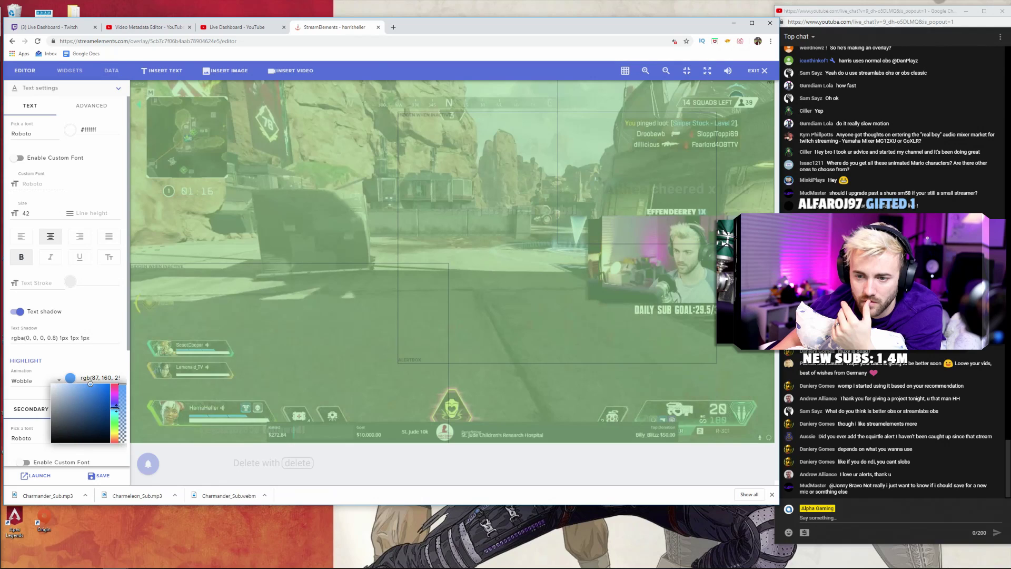
{"action": "left_click_drag", "start_coordinate": [91, 386], "coordinate": [84, 383]}
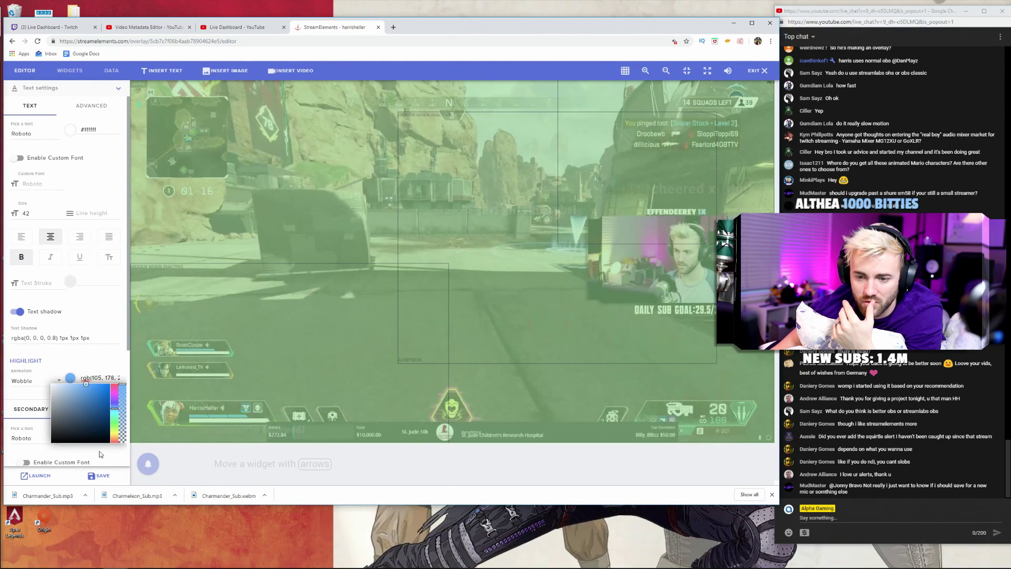
{"action": "left_click", "coordinate": [114, 459]}
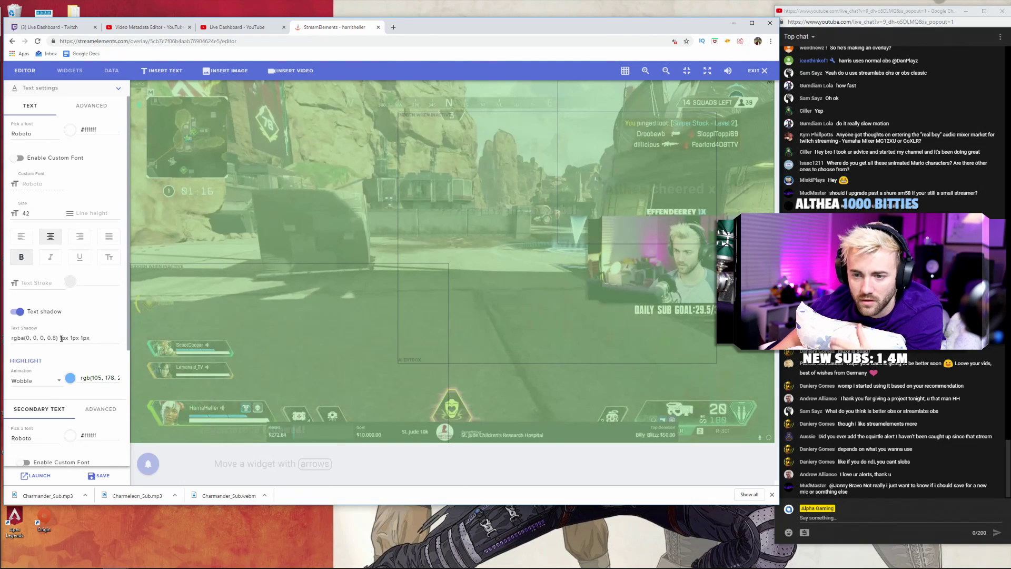
Set the cheer text shadow's offsets to 2px 2px with a 1px blur and emulate a 1k cheer event.
{"action": "type", "text": "2"}
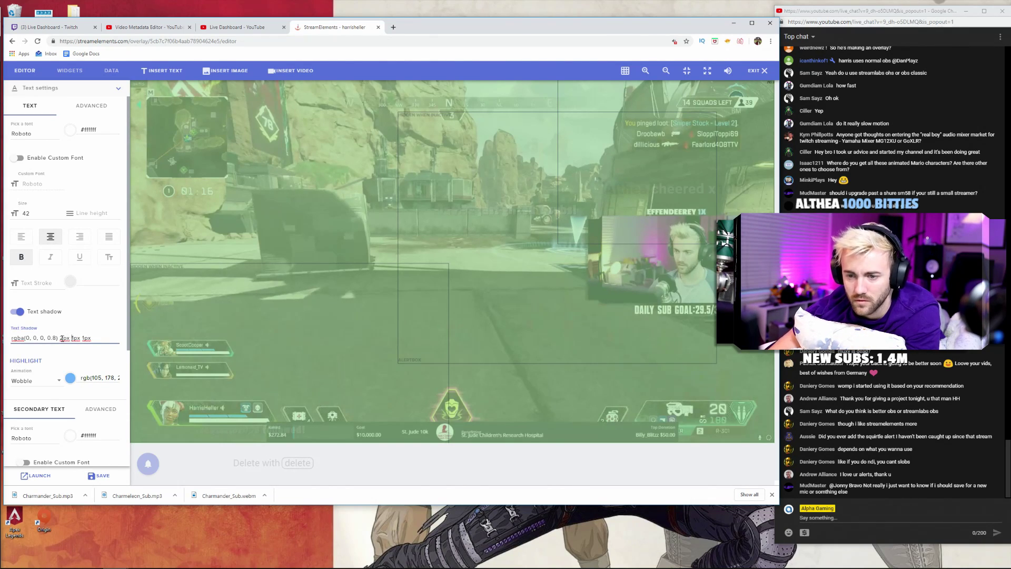
{"action": "key", "text": "BackSpace"}
{"action": "type", "text": "2"}
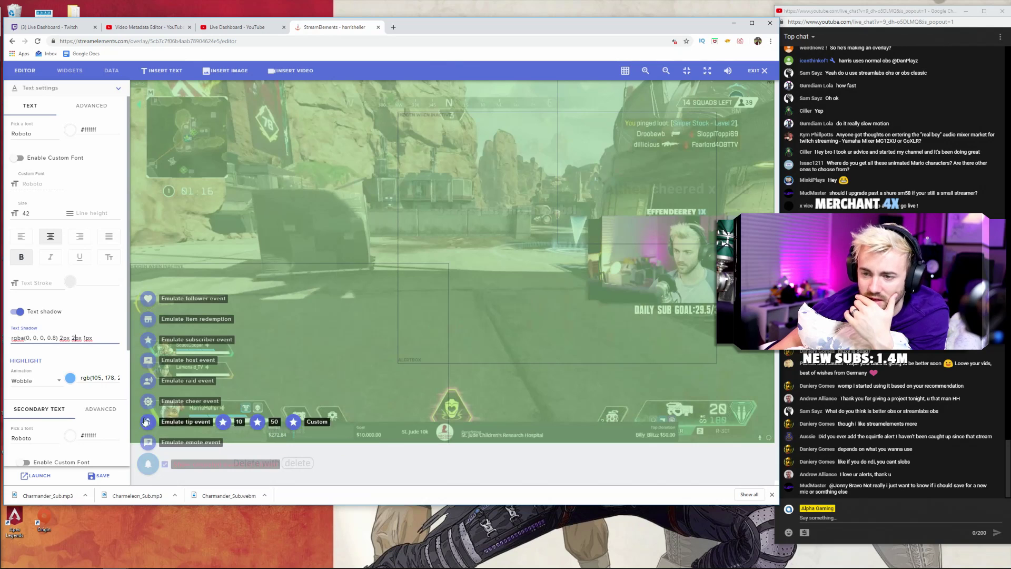
{"action": "mouse_move", "coordinate": [148, 464]}
{"action": "mouse_move", "coordinate": [156, 376]}
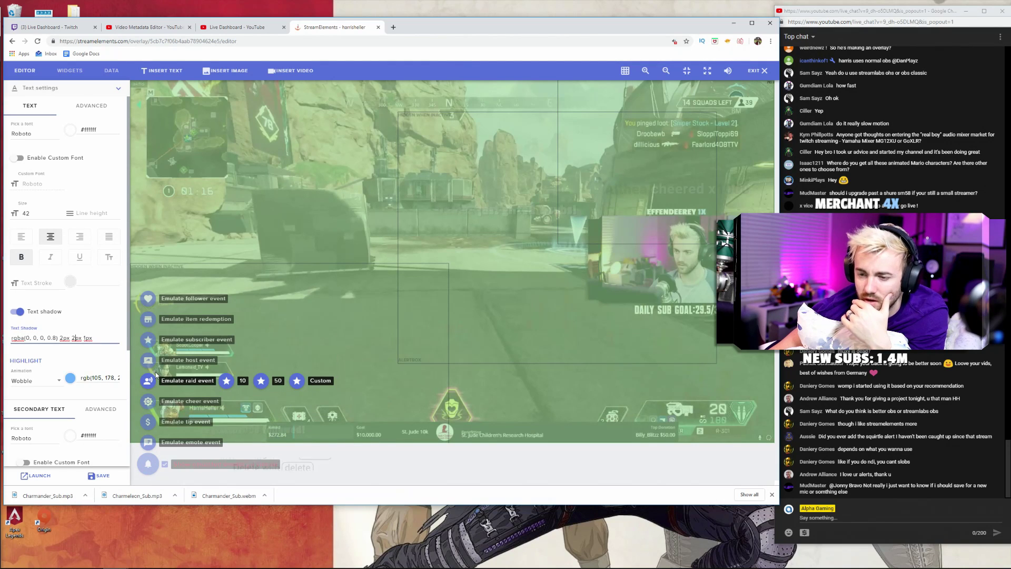
{"action": "left_click", "coordinate": [238, 403]}
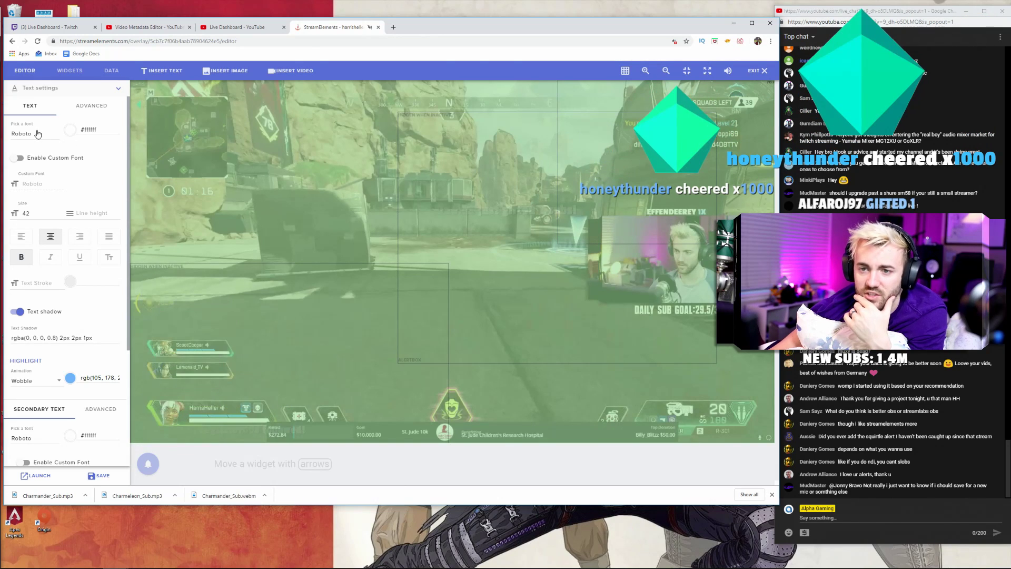
Set the cheer alert text's font to Passion One.
{"action": "left_click", "coordinate": [22, 135]}
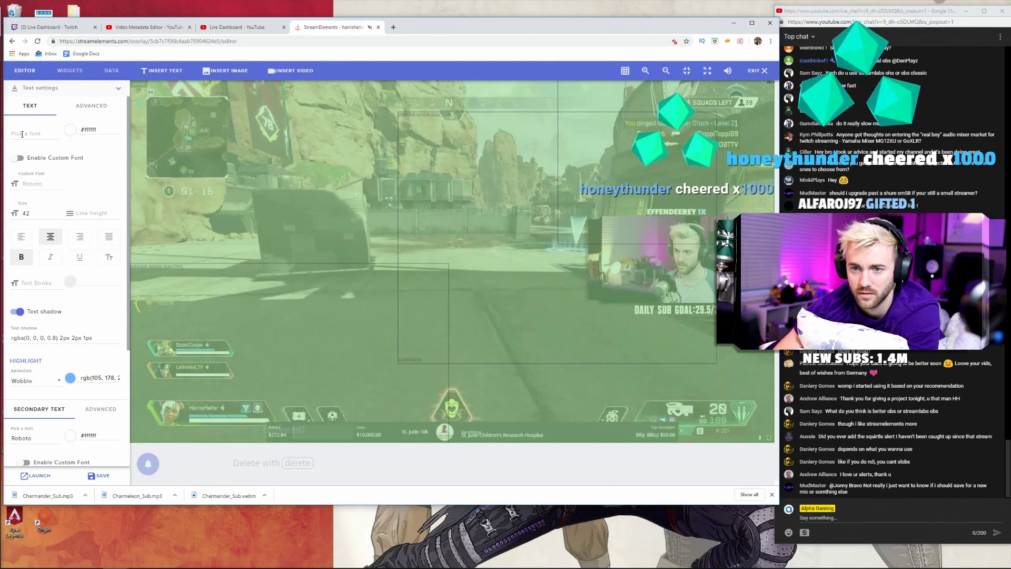
{"action": "type", "text": "patt"}
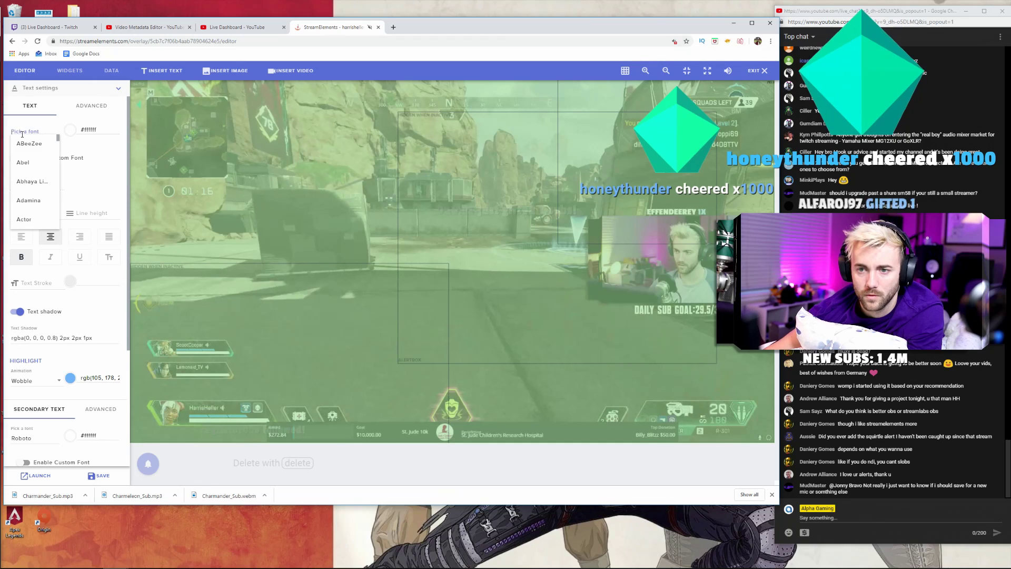
{"action": "key", "text": "BackSpace"}
{"action": "key", "text": "BackSpace"}
{"action": "type", "text": "ssion"}
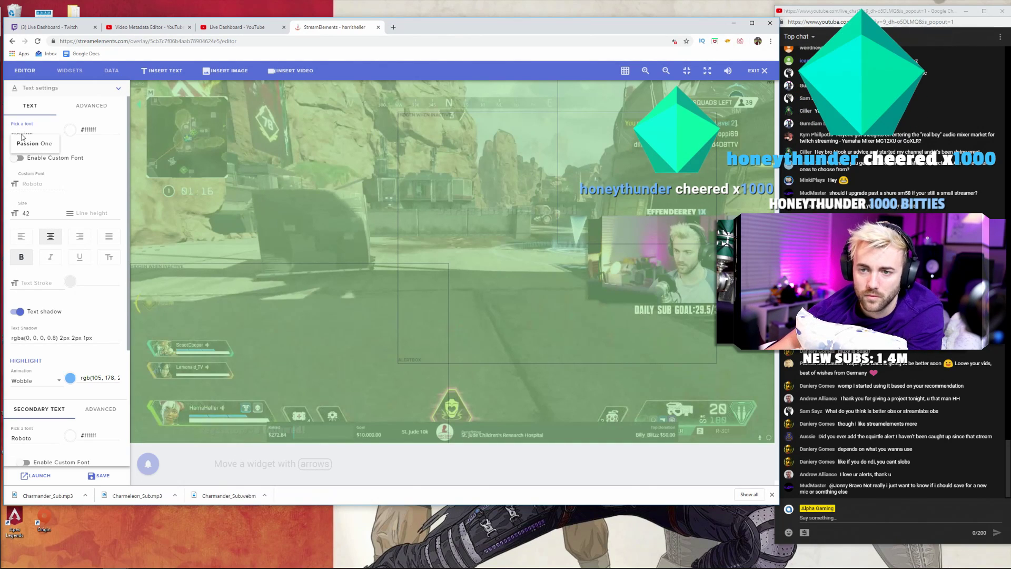
{"action": "left_click", "coordinate": [23, 140]}
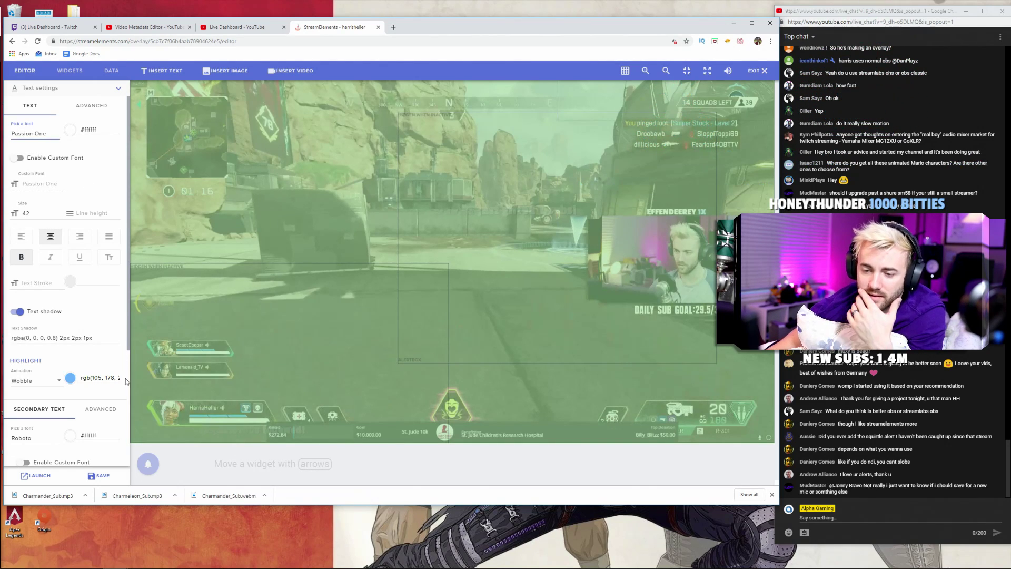
Emulate a 5k cheer event to check the styled text, and close the cheer alert's settings.
{"action": "mouse_move", "coordinate": [147, 464]}
{"action": "mouse_move", "coordinate": [148, 401]}
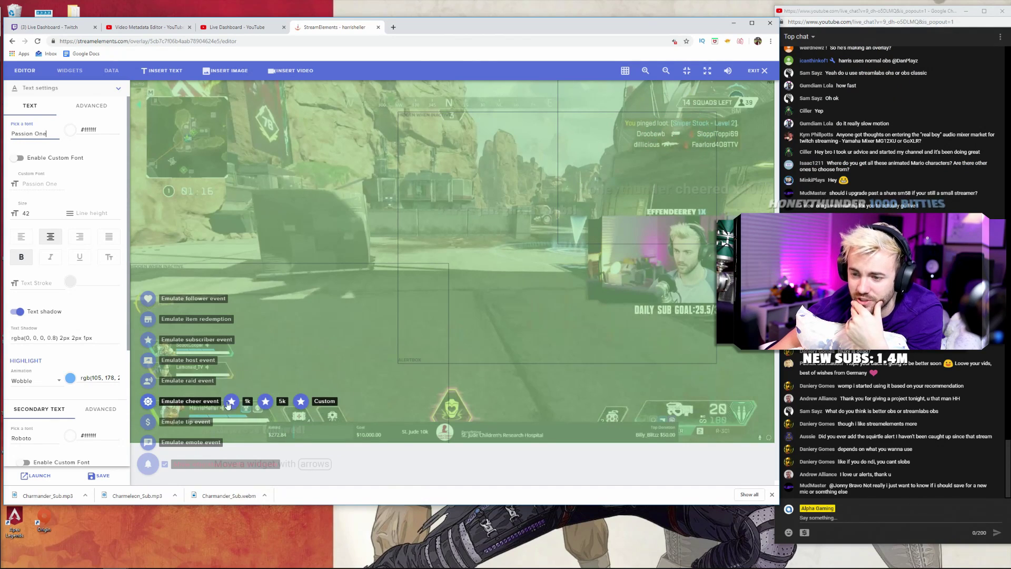
{"action": "left_click", "coordinate": [266, 402]}
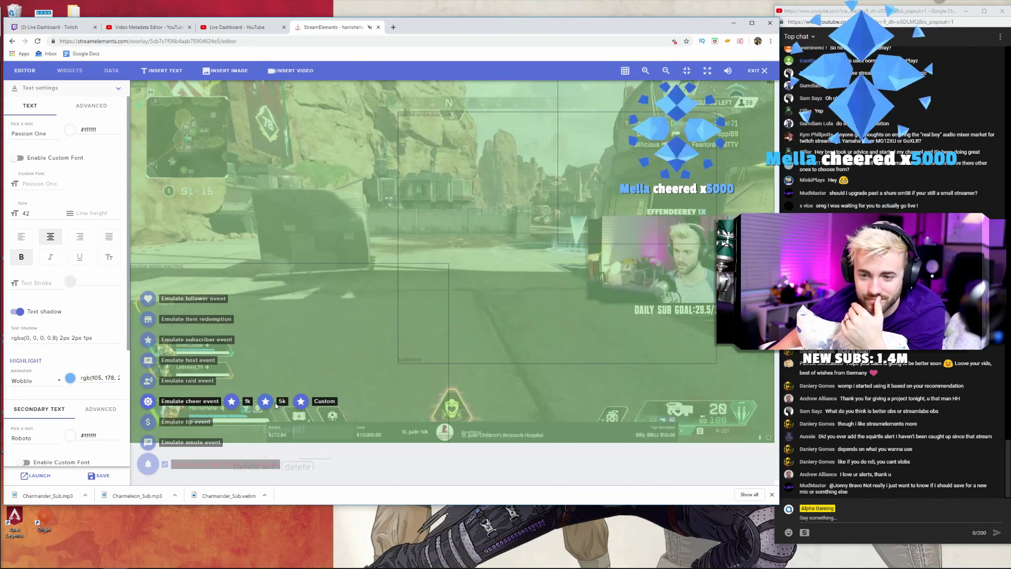
{"action": "mouse_move", "coordinate": [187, 370]}
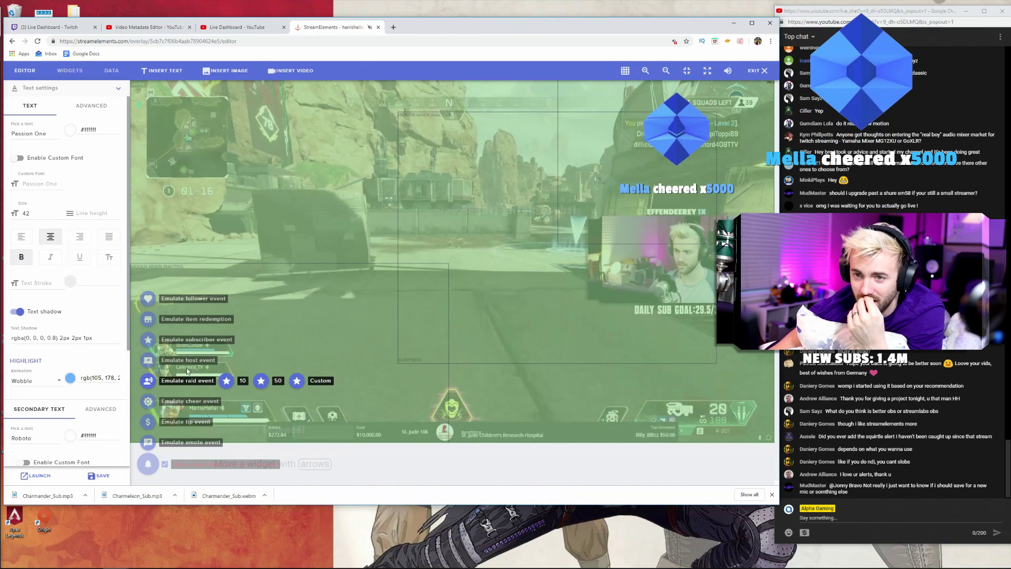
{"action": "left_click", "coordinate": [117, 88]}
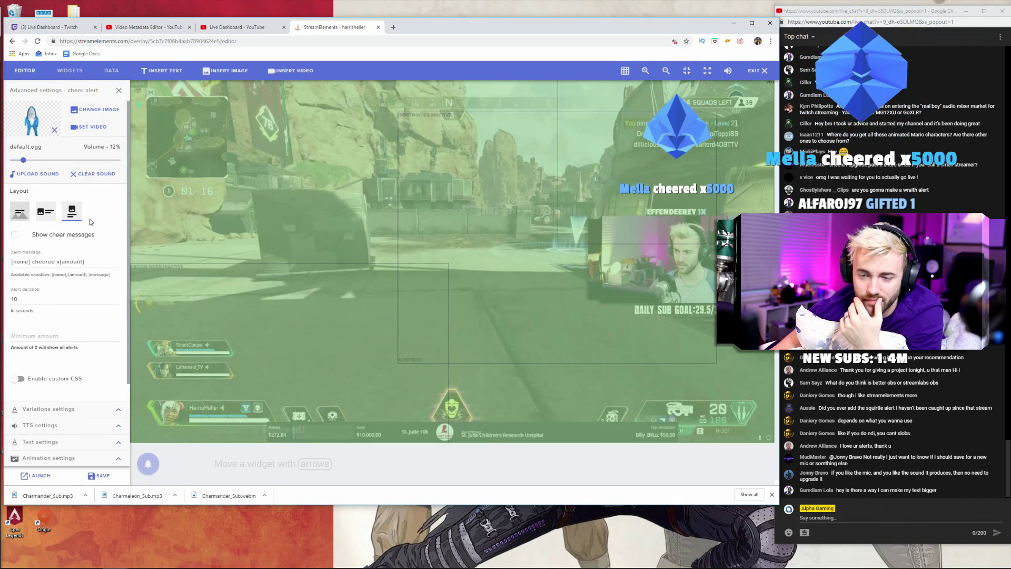
{"action": "left_click", "coordinate": [119, 90]}
Open the host alert's settings and replace its image with the Pikachu file 200w.gif.
{"action": "left_click", "coordinate": [112, 204]}
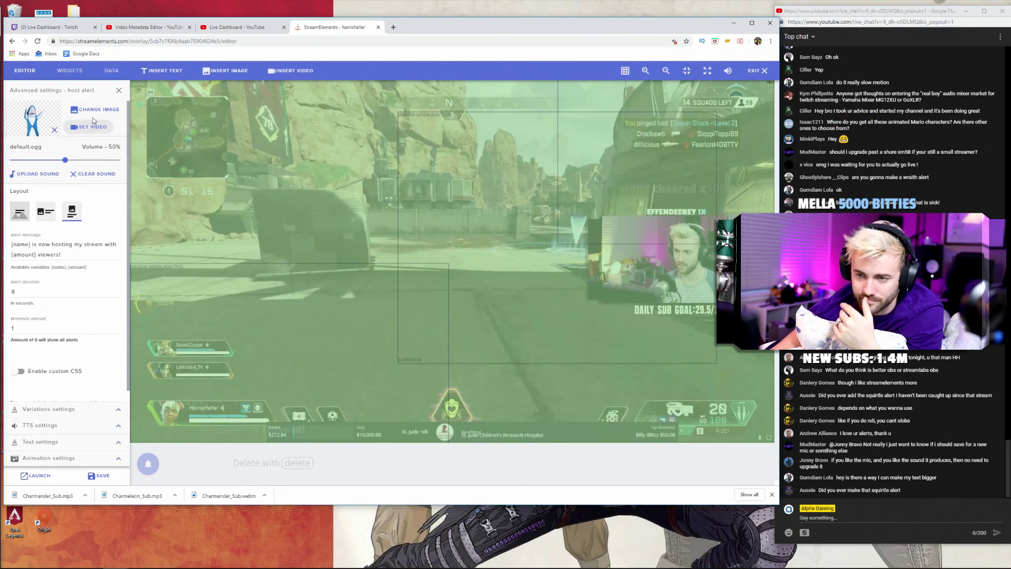
{"action": "left_click", "coordinate": [94, 112]}
{"action": "mouse_move", "coordinate": [188, 363]}
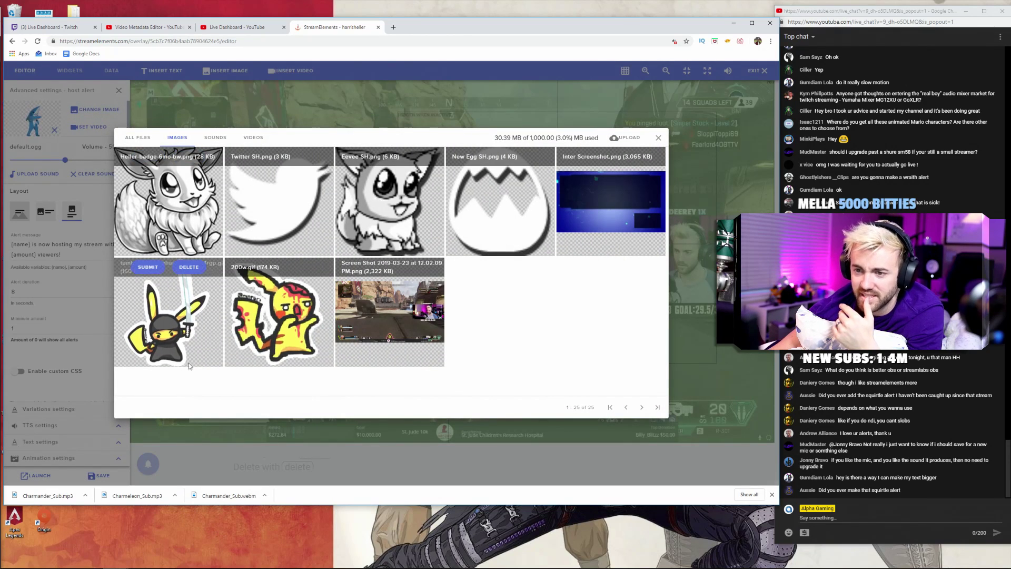
{"action": "mouse_move", "coordinate": [294, 327]}
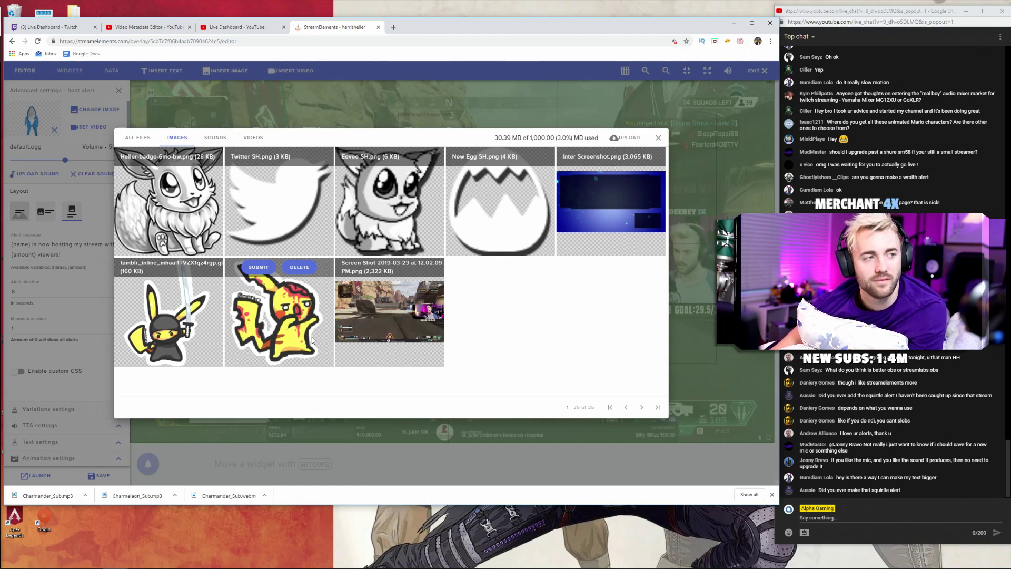
{"action": "mouse_move", "coordinate": [363, 348]}
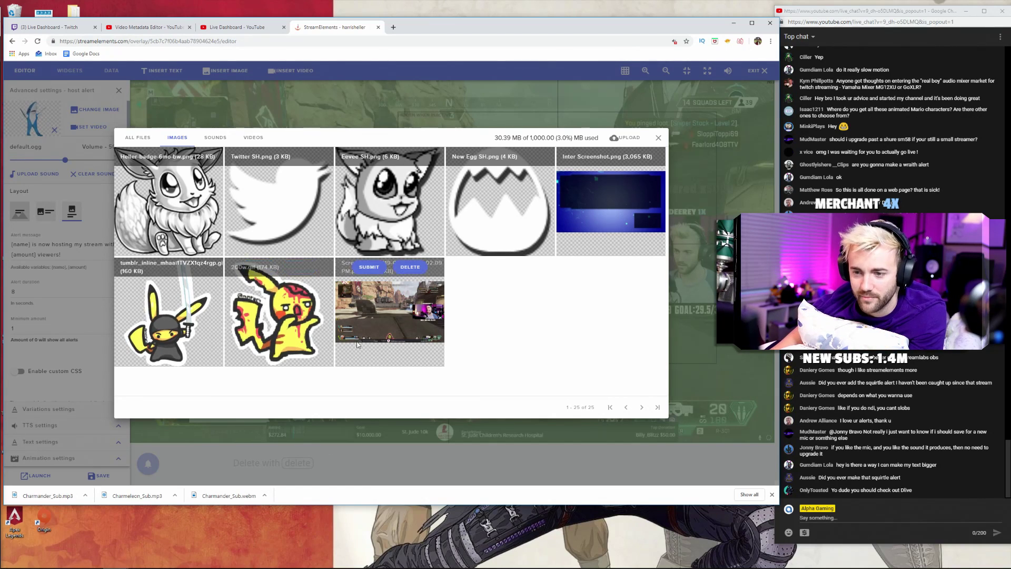
{"action": "left_click", "coordinate": [258, 267]}
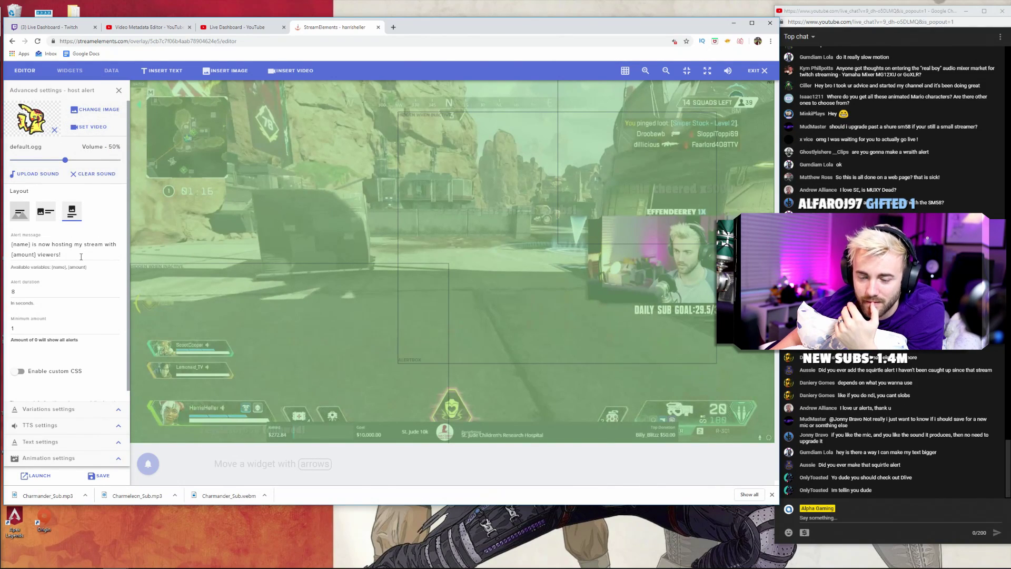
Change the host alert message to "{name} hosted with {amount} viewers!" and check the alert's animation settings.
{"action": "left_click_drag", "start_coordinate": [103, 244], "coordinate": [33, 246]}
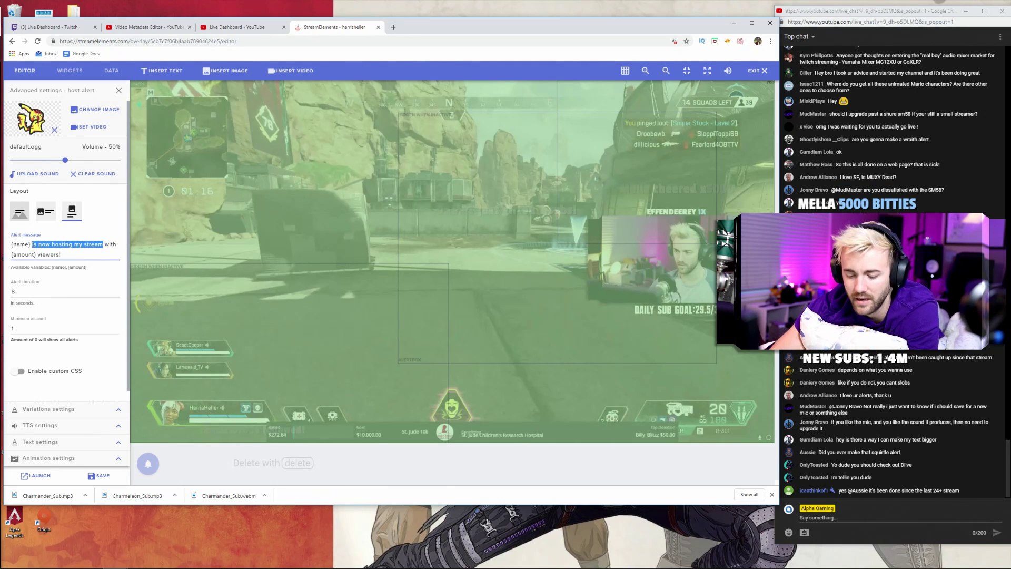
{"action": "type", "text": "host"}
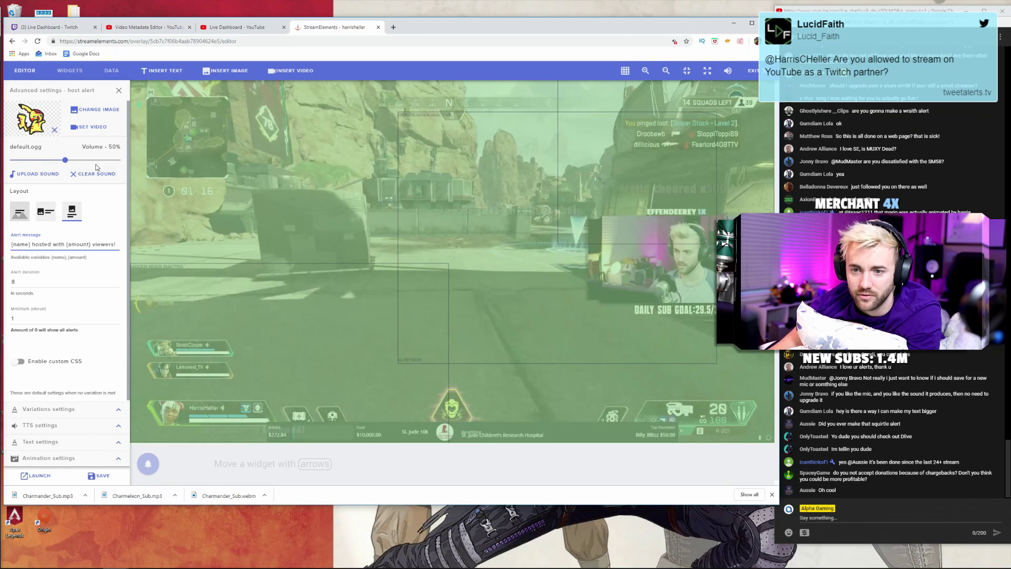
{"action": "left_click", "coordinate": [117, 457]}
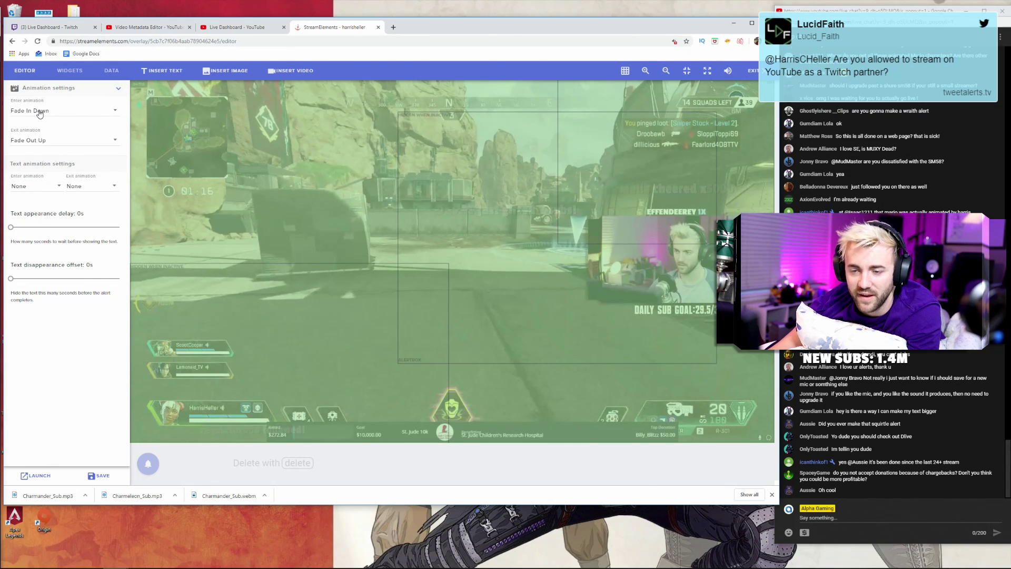
{"action": "left_click", "coordinate": [119, 90]}
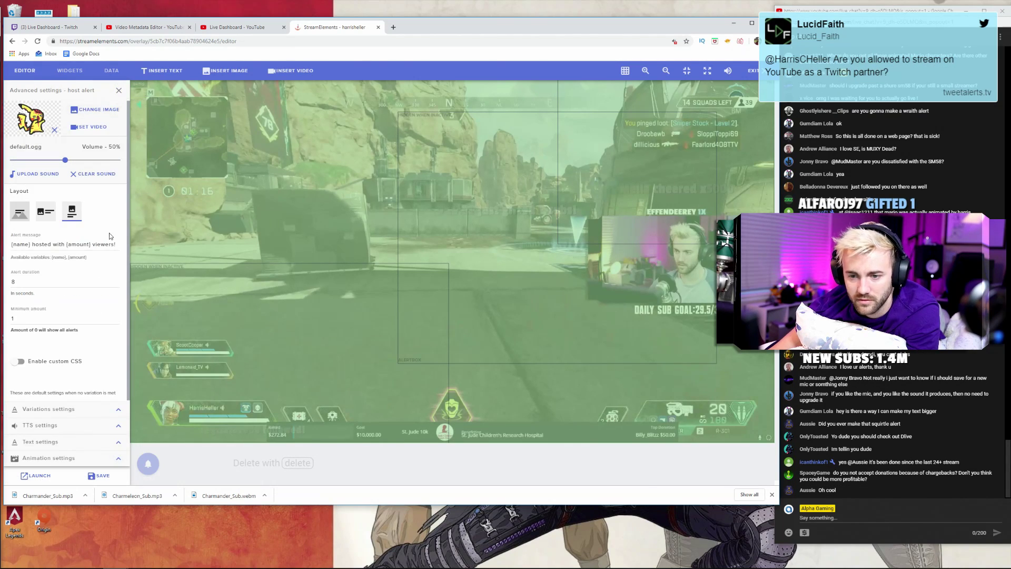
Set the host alert text's highlight colour to light blue, rgb(111, 185, 255), save the overlay and copy the colour value.
{"action": "left_click", "coordinate": [118, 442]}
{"action": "left_click", "coordinate": [70, 378]}
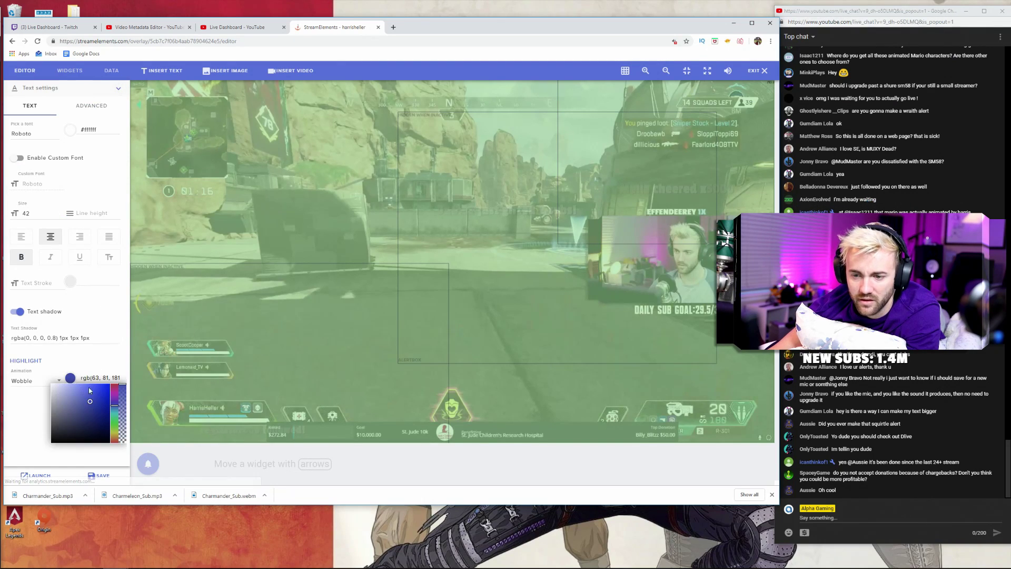
{"action": "left_click_drag", "start_coordinate": [116, 405], "coordinate": [116, 410]}
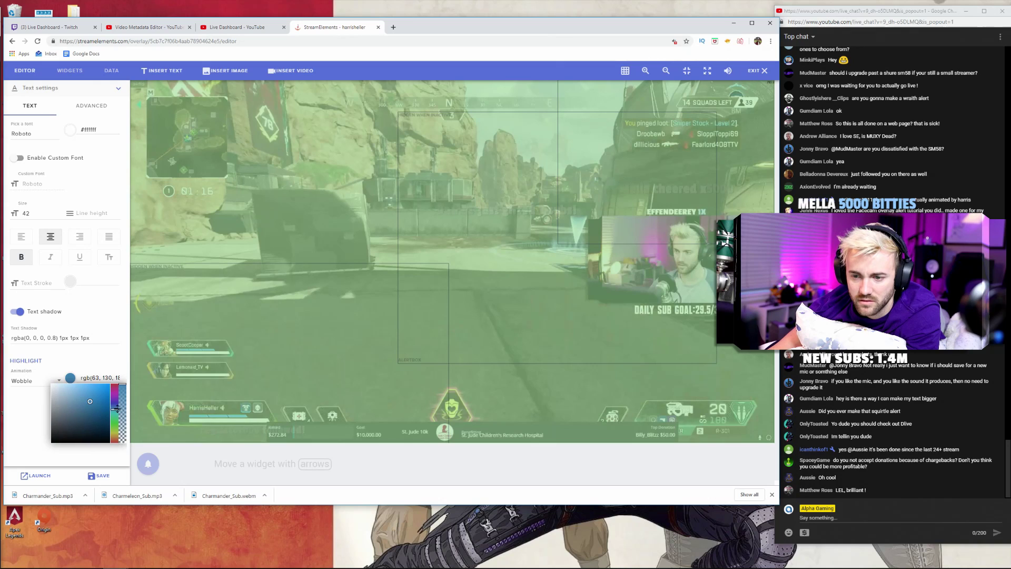
{"action": "left_click", "coordinate": [93, 395]}
{"action": "left_click", "coordinate": [95, 336]}
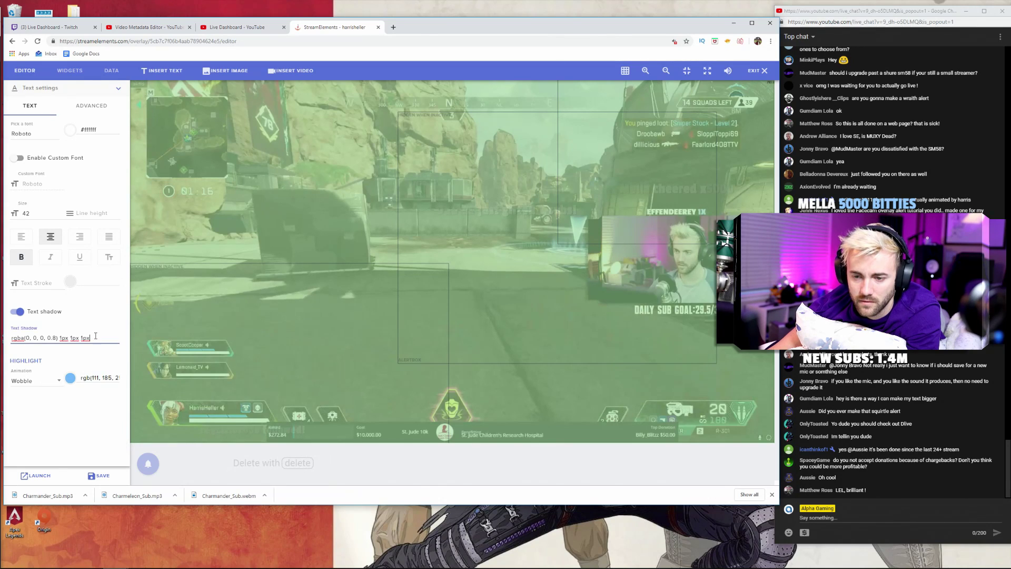
{"action": "left_click", "coordinate": [102, 475]}
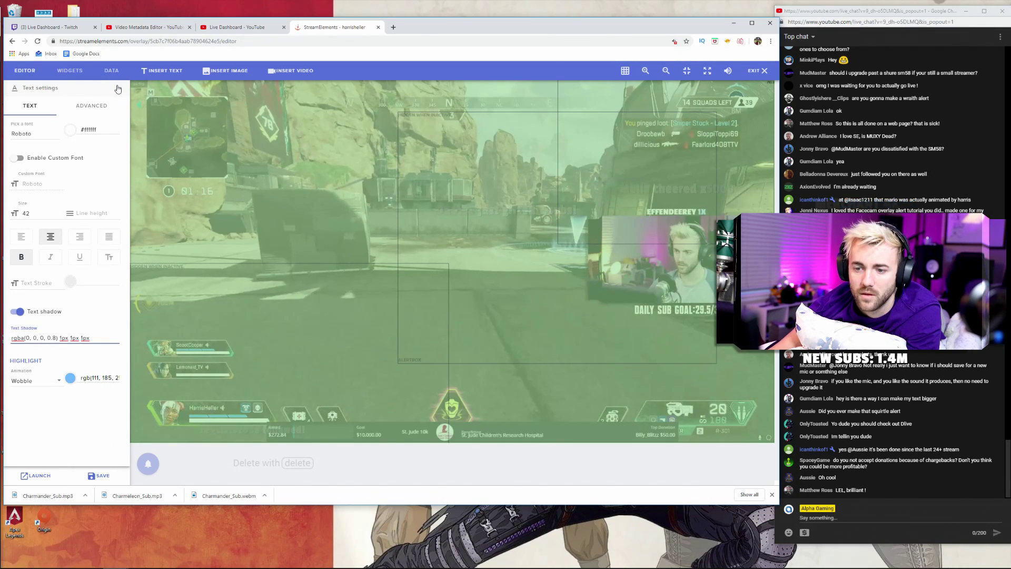
{"action": "left_click", "coordinate": [107, 379]}
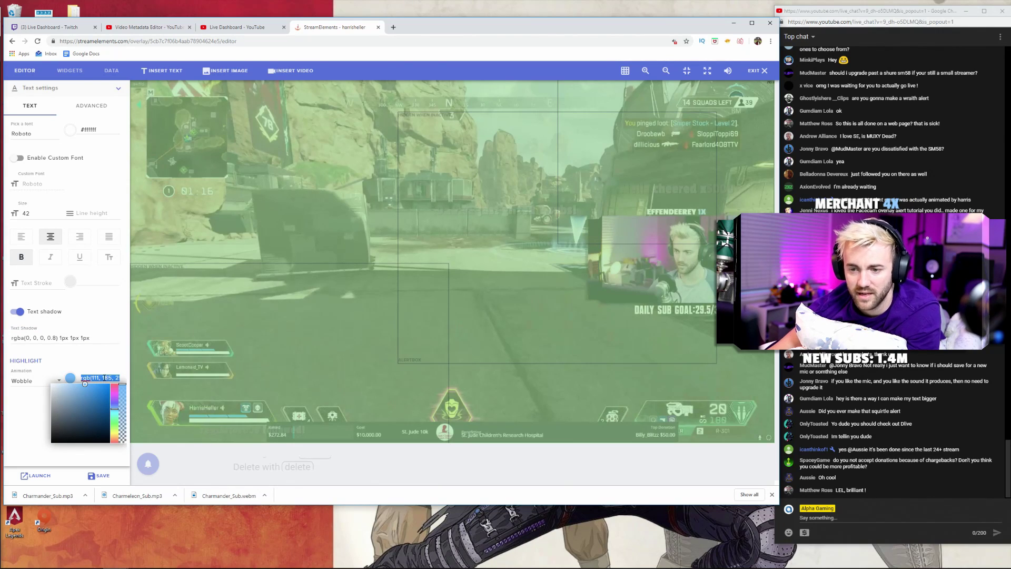
Close the host alert's text settings and emulate a 10-viewer host event to check the alert.
{"action": "left_click", "coordinate": [118, 88]}
{"action": "mouse_move", "coordinate": [148, 463]}
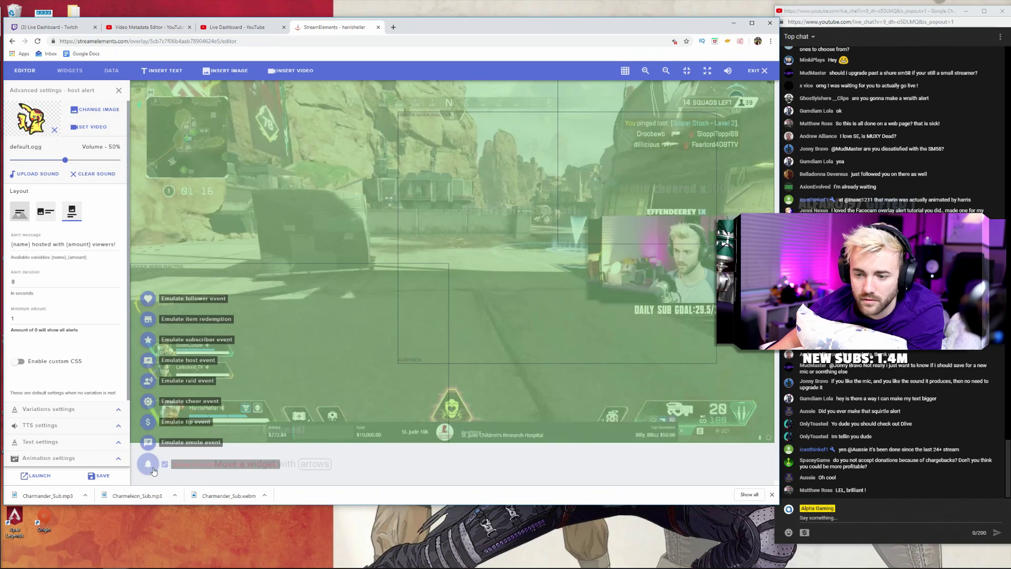
{"action": "left_click", "coordinate": [229, 362]}
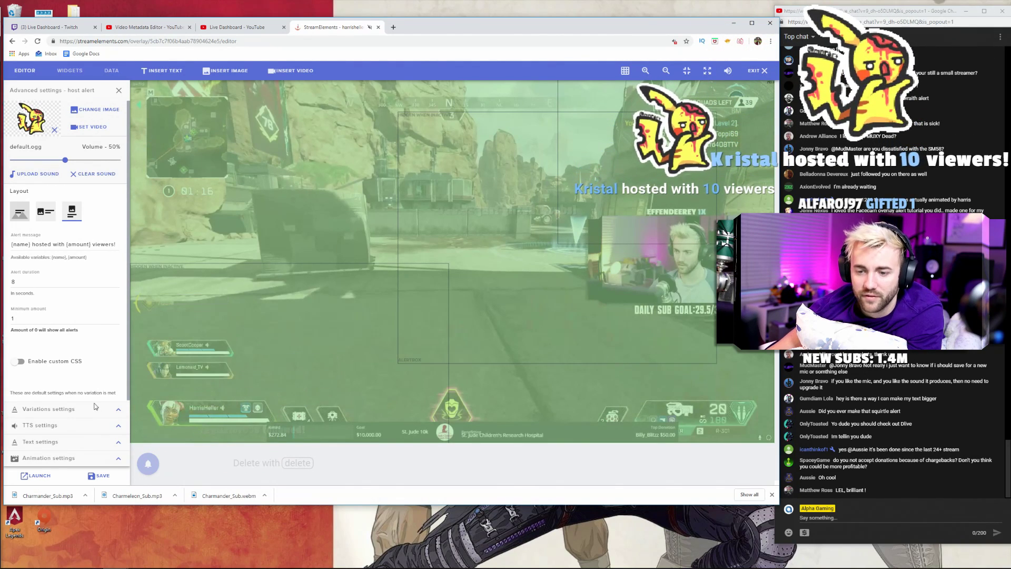
Set the host alert text's font to Passion One and close the host alert's settings.
{"action": "left_click", "coordinate": [47, 442]}
{"action": "left_click", "coordinate": [30, 136]}
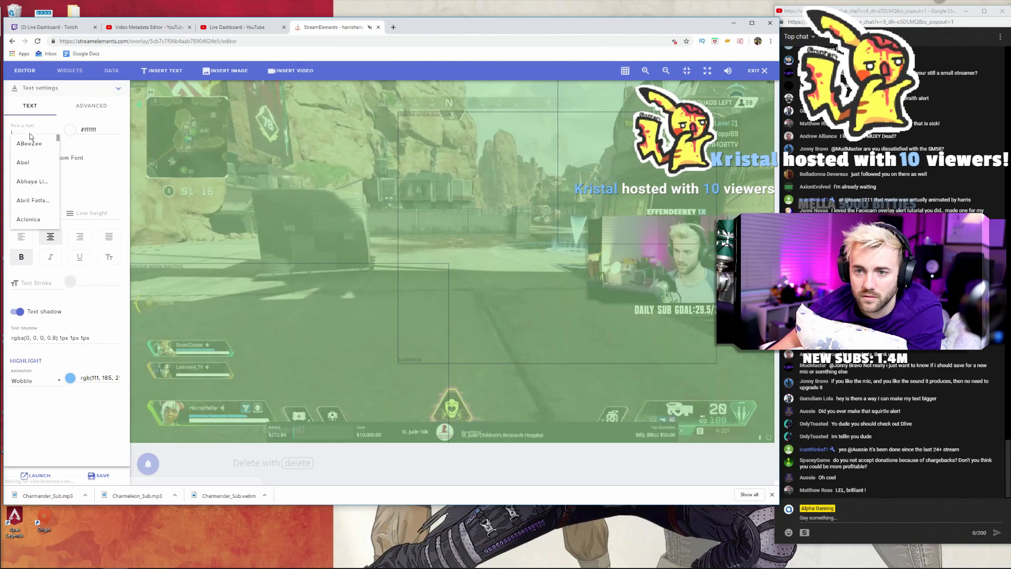
{"action": "type", "text": "["}
{"action": "key", "text": "BackSpace"}
{"action": "type", "text": "pass"}
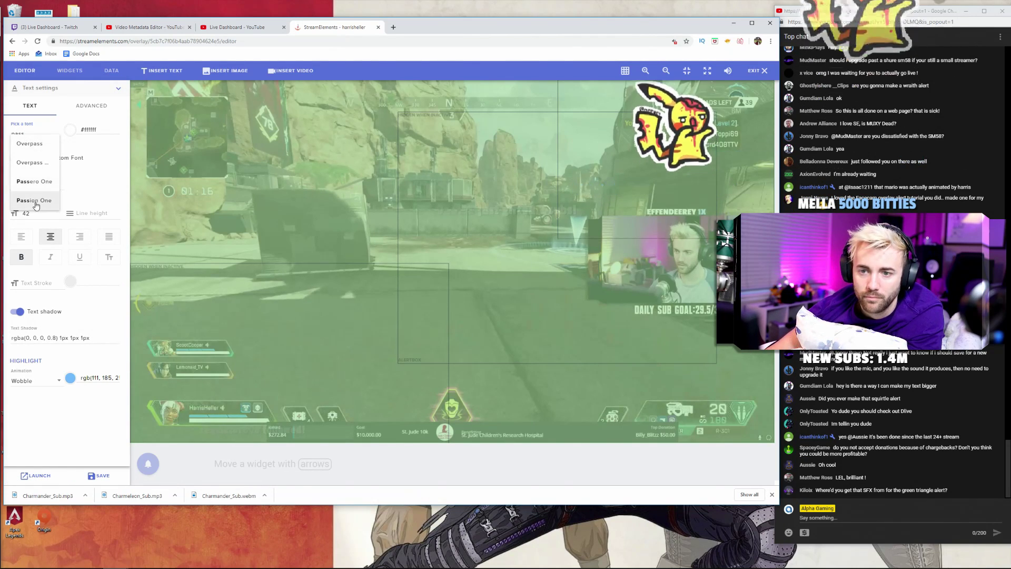
{"action": "left_click", "coordinate": [33, 200]}
{"action": "mouse_move", "coordinate": [141, 468]}
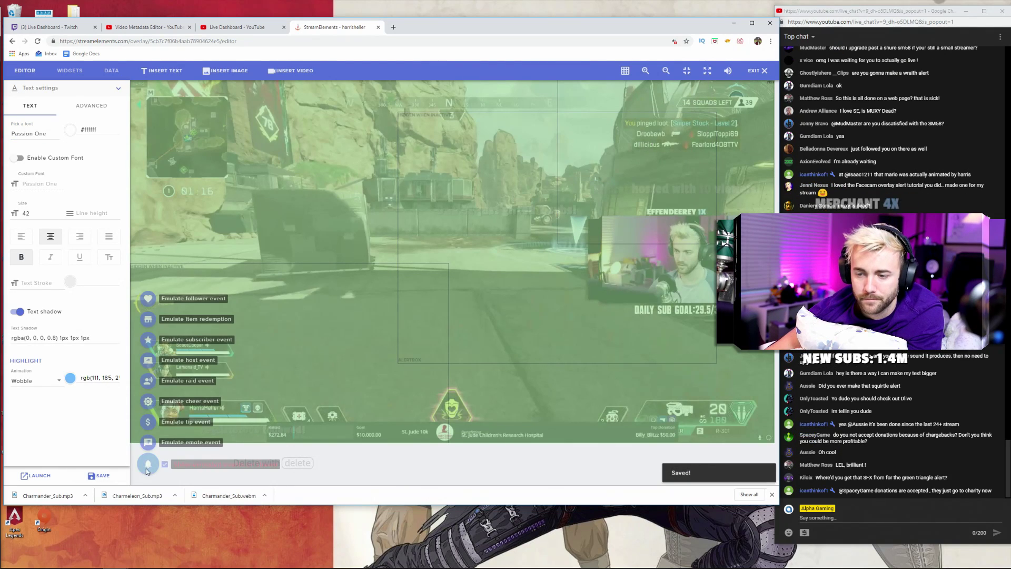
{"action": "left_click", "coordinate": [126, 88]}
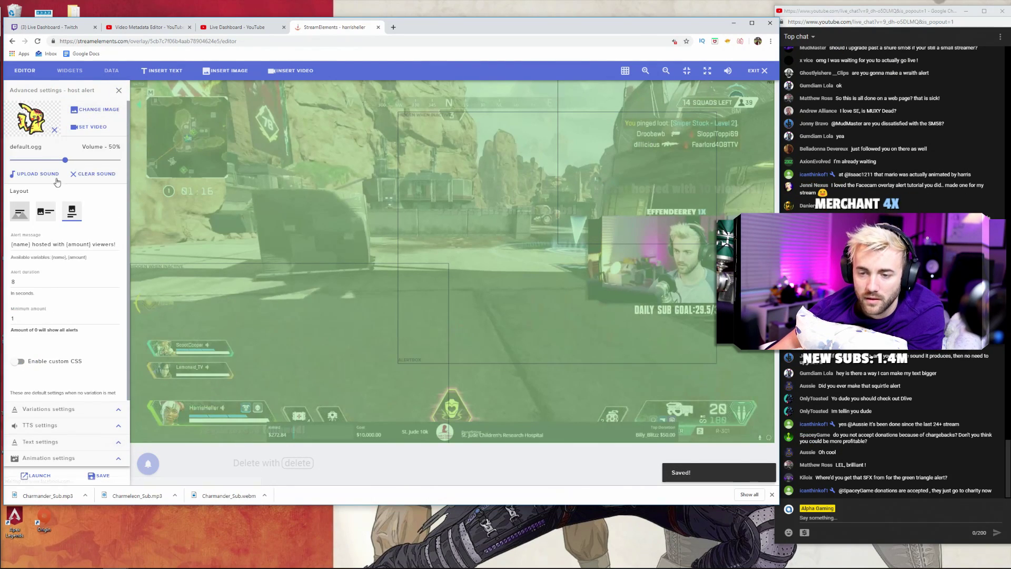
{"action": "left_click", "coordinate": [119, 90]}
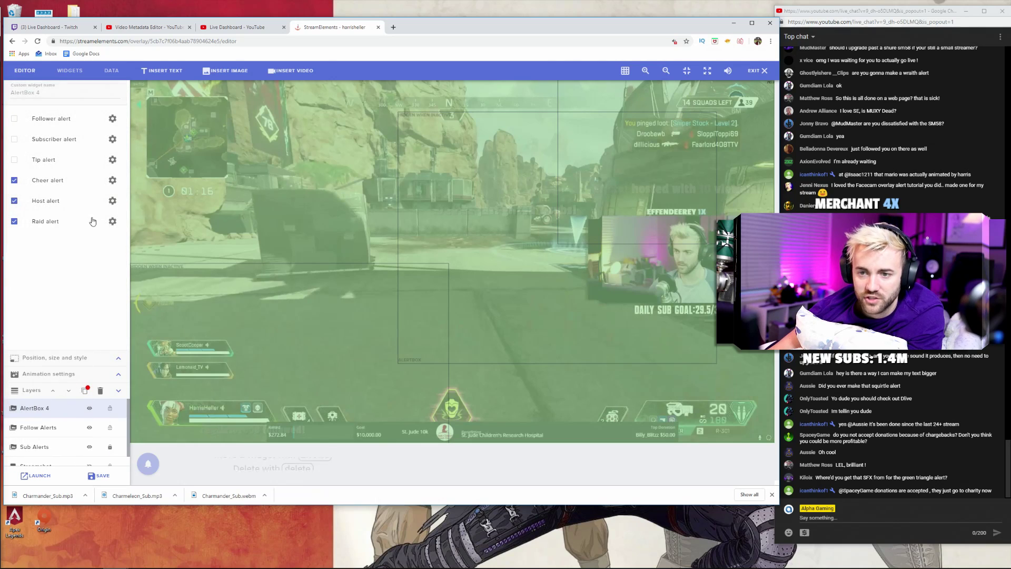
Open the raid alert's settings and replace its image with the ninja Pikachu GIF.
{"action": "left_click", "coordinate": [112, 221]}
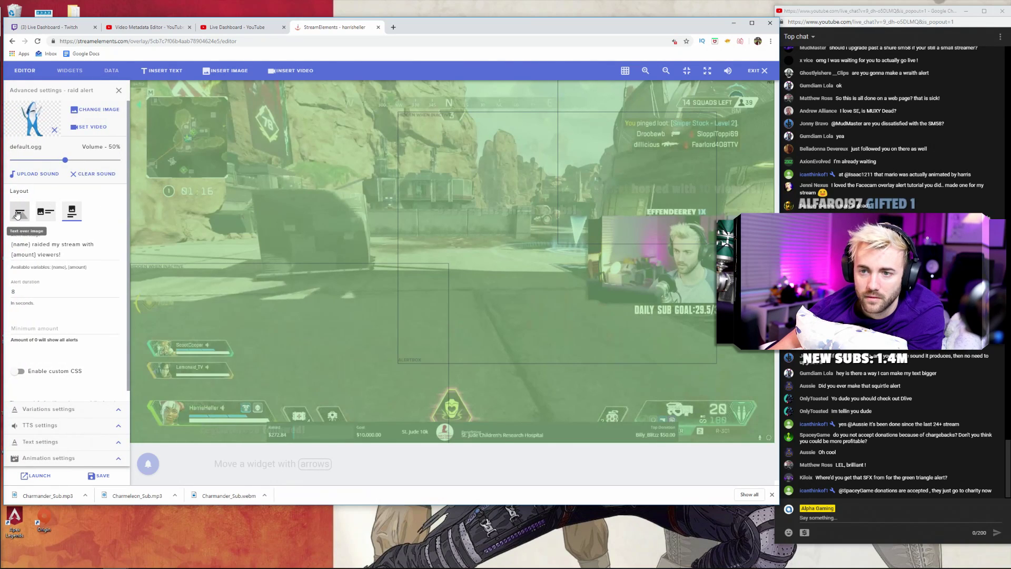
{"action": "left_click", "coordinate": [94, 126]}
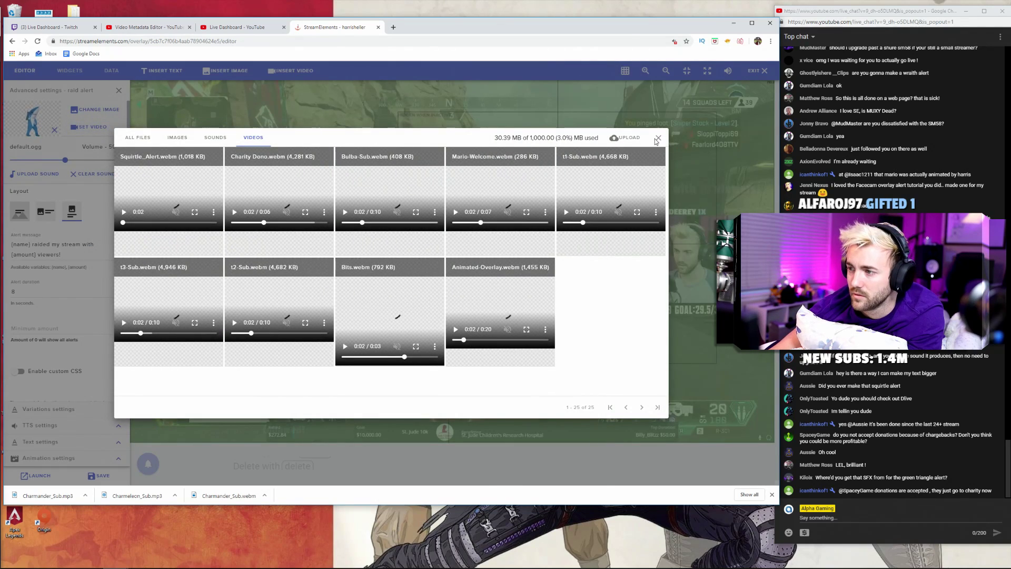
{"action": "left_click", "coordinate": [654, 137]}
{"action": "left_click", "coordinate": [92, 110]}
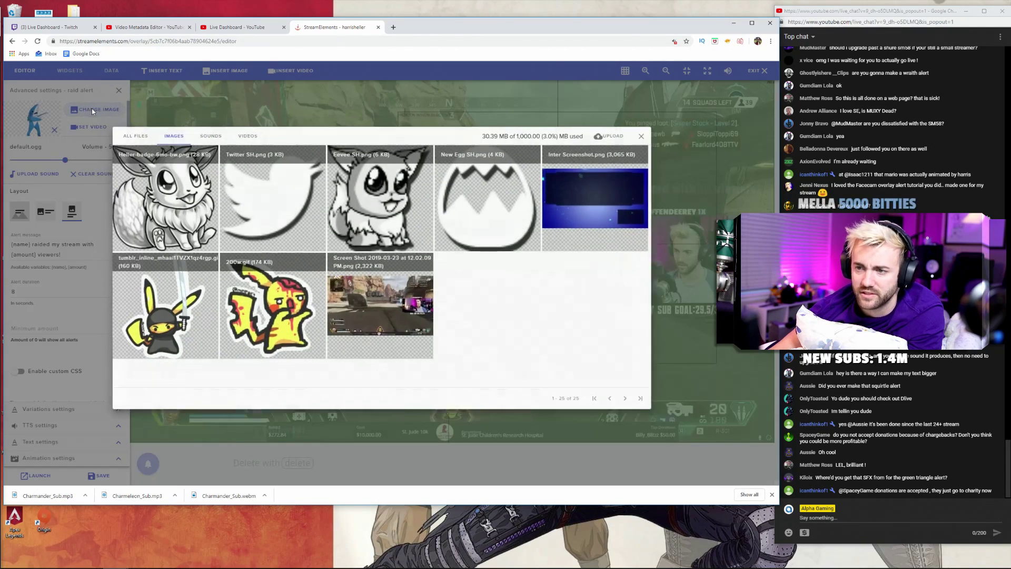
{"action": "mouse_move", "coordinate": [144, 271]}
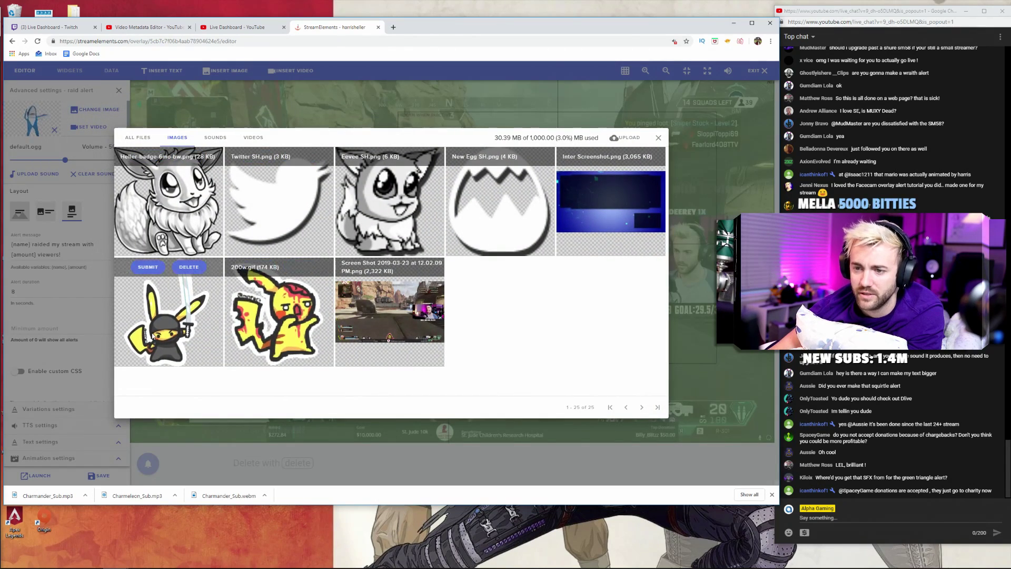
{"action": "left_click", "coordinate": [150, 268]}
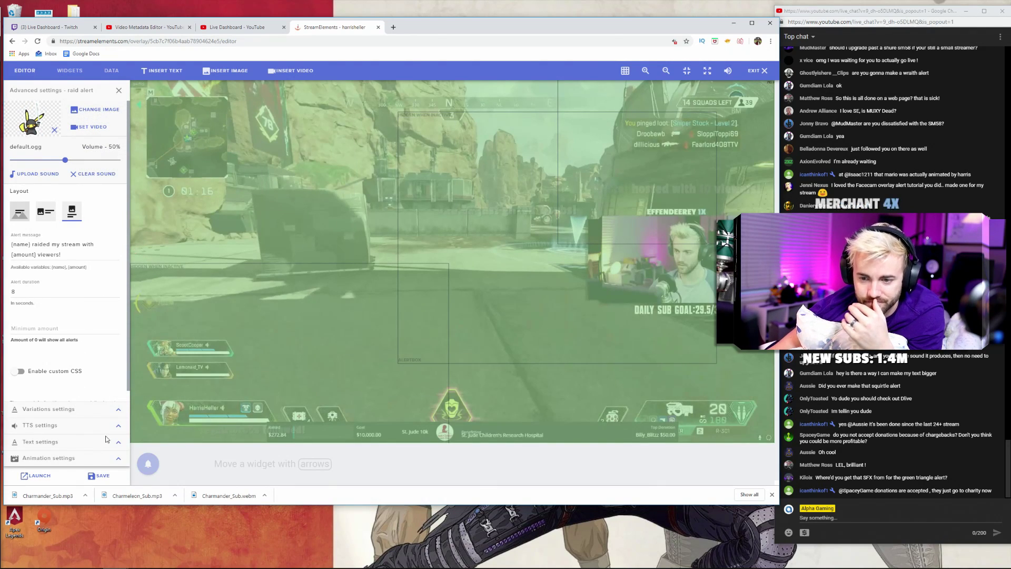
Set the raid alert text's highlight colour to rgb(111, 185, 255).
{"action": "left_click", "coordinate": [120, 444]}
{"action": "double_click", "coordinate": [93, 377]}
{"action": "triple_click", "coordinate": [94, 378]}
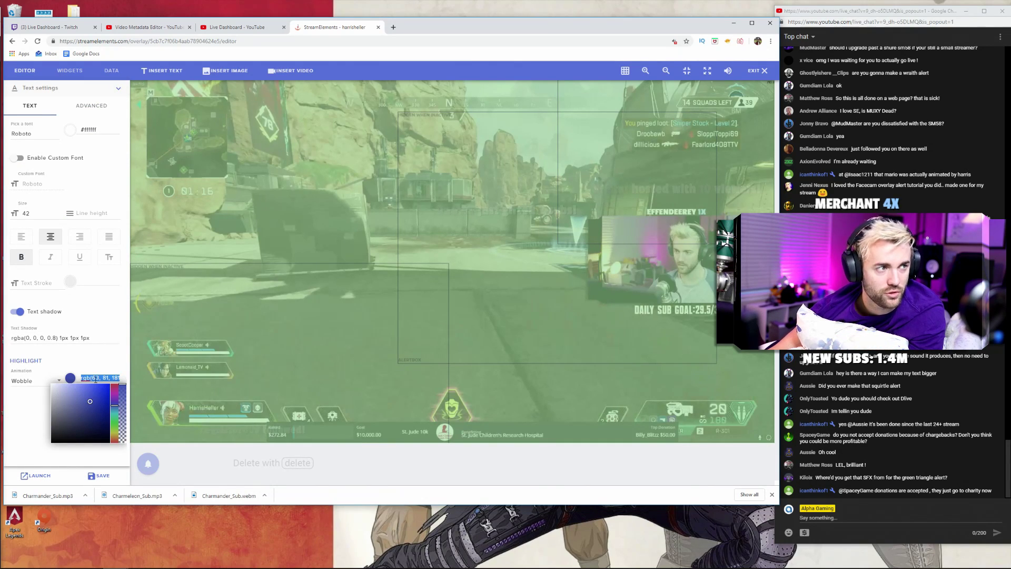
{"action": "type", "text": "rgb(111, 185, 255)"}
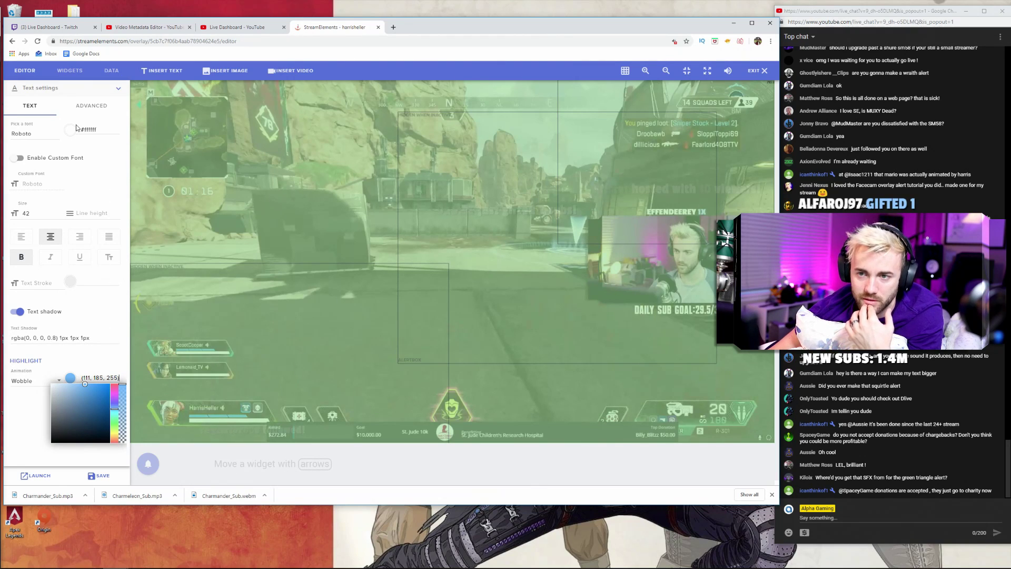
{"action": "left_click", "coordinate": [84, 106]}
{"action": "left_click", "coordinate": [22, 109]}
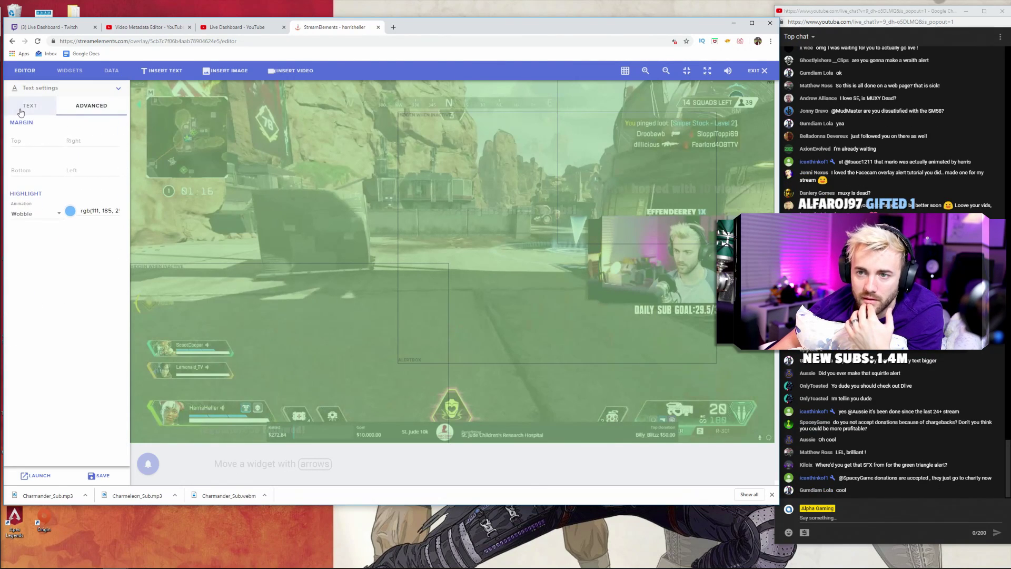
Close the raid alert's text settings and emulate a 50-viewer raid event to preview the image and highlight colour.
{"action": "left_click", "coordinate": [119, 91]}
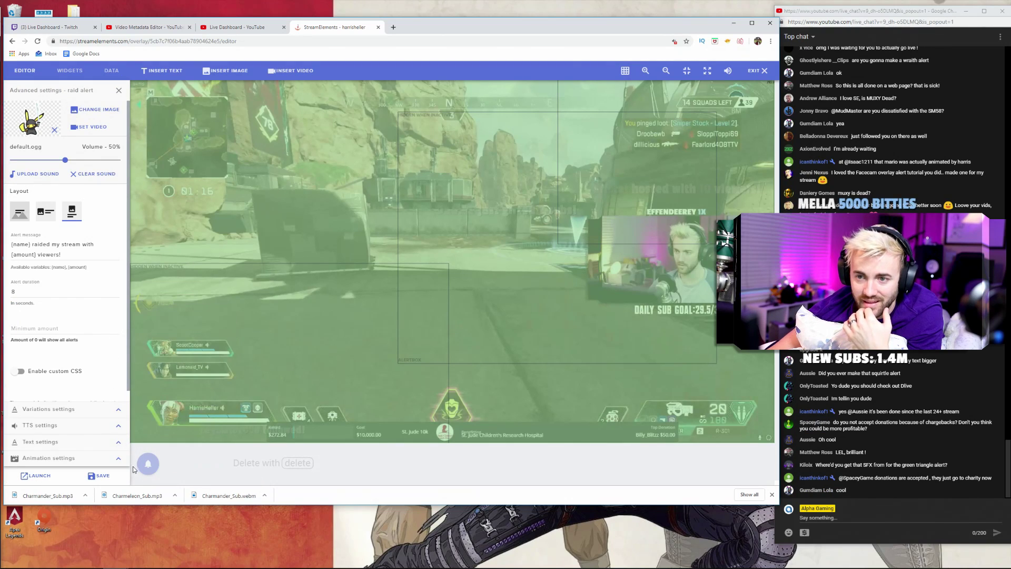
{"action": "mouse_move", "coordinate": [148, 466]}
{"action": "mouse_move", "coordinate": [147, 385]}
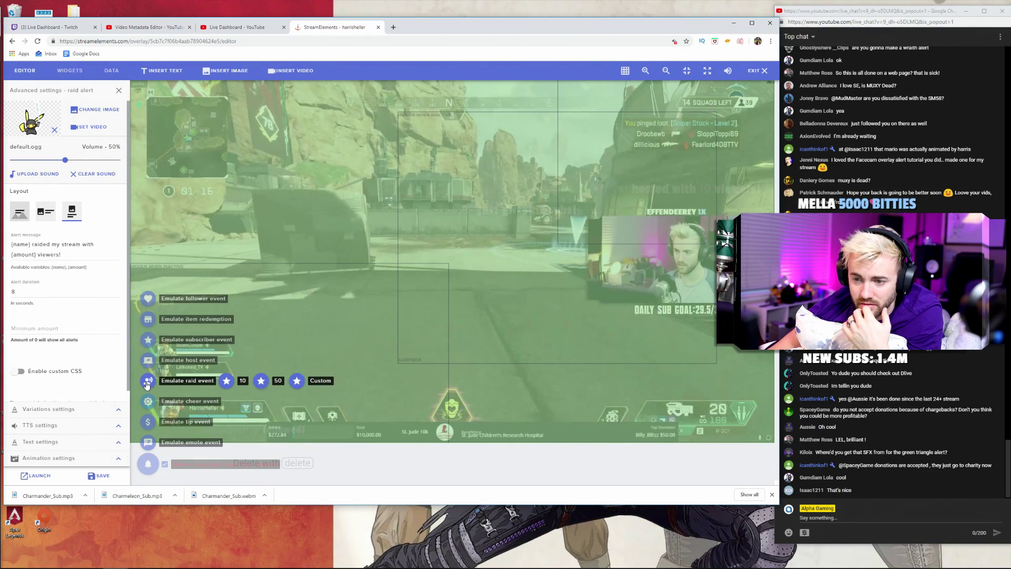
{"action": "left_click", "coordinate": [262, 382]}
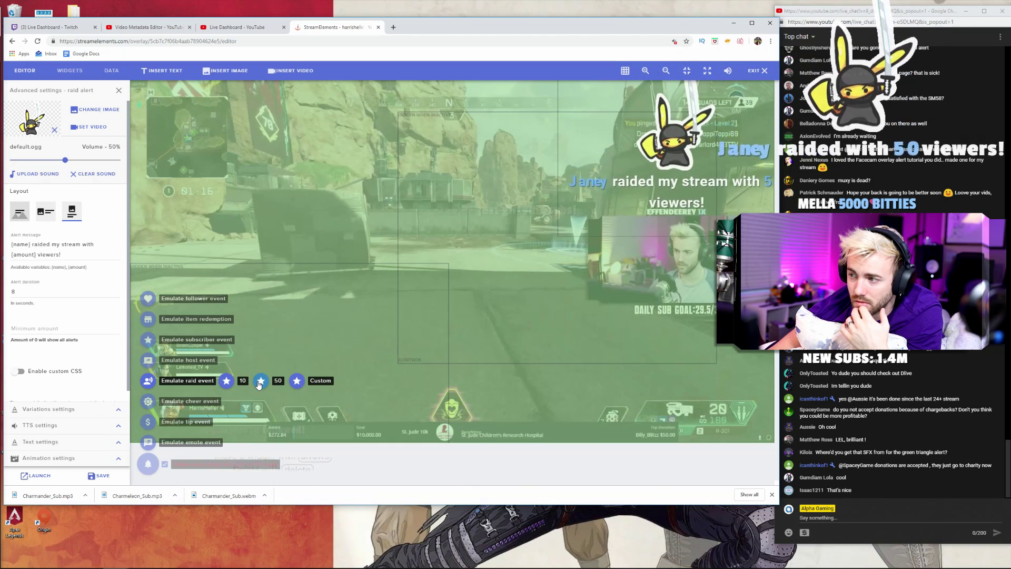
Set the raid alert text's font to Passion One.
{"action": "left_click", "coordinate": [116, 441]}
{"action": "left_click", "coordinate": [42, 134]}
{"action": "type", "text": "po"}
{"action": "key", "text": "BackSpace"}
{"action": "type", "text": "assion"}
{"action": "left_click", "coordinate": [36, 143]}
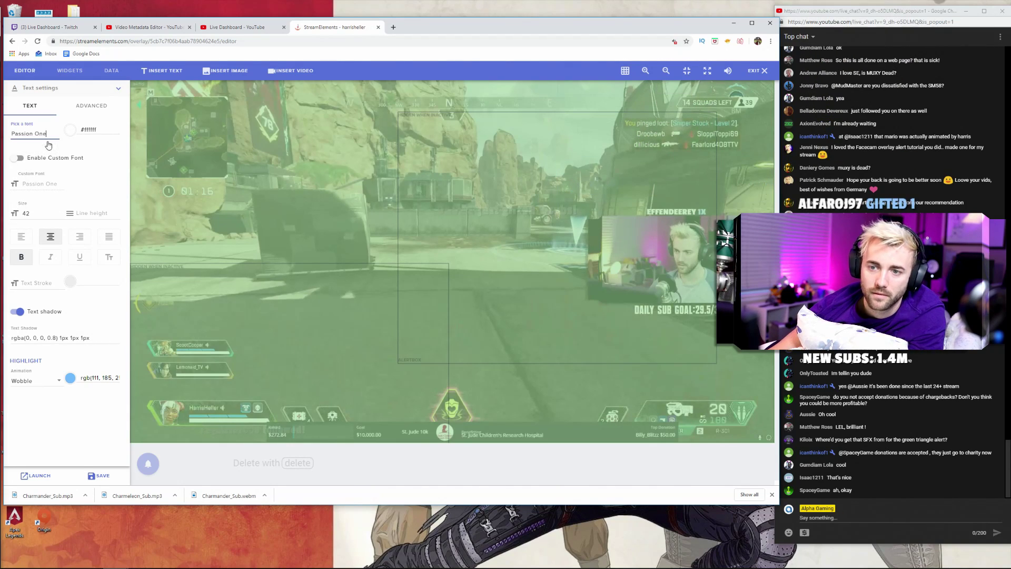
Emulate a 50-viewer raid event to check the new font, and return to the raid alert's main settings.
{"action": "mouse_move", "coordinate": [148, 463]}
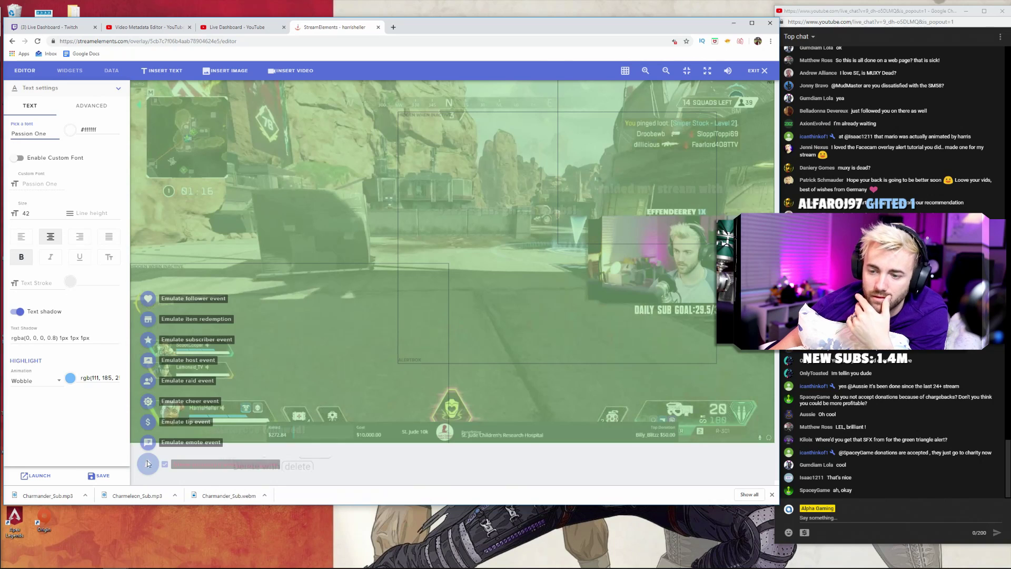
{"action": "mouse_move", "coordinate": [150, 380]}
{"action": "left_click", "coordinate": [261, 384]}
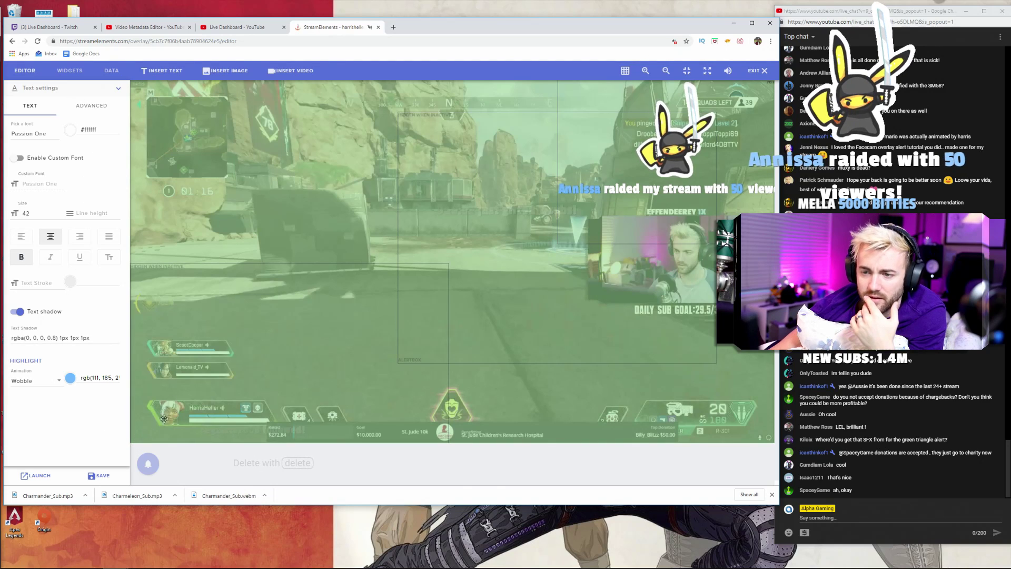
{"action": "left_click", "coordinate": [118, 88]}
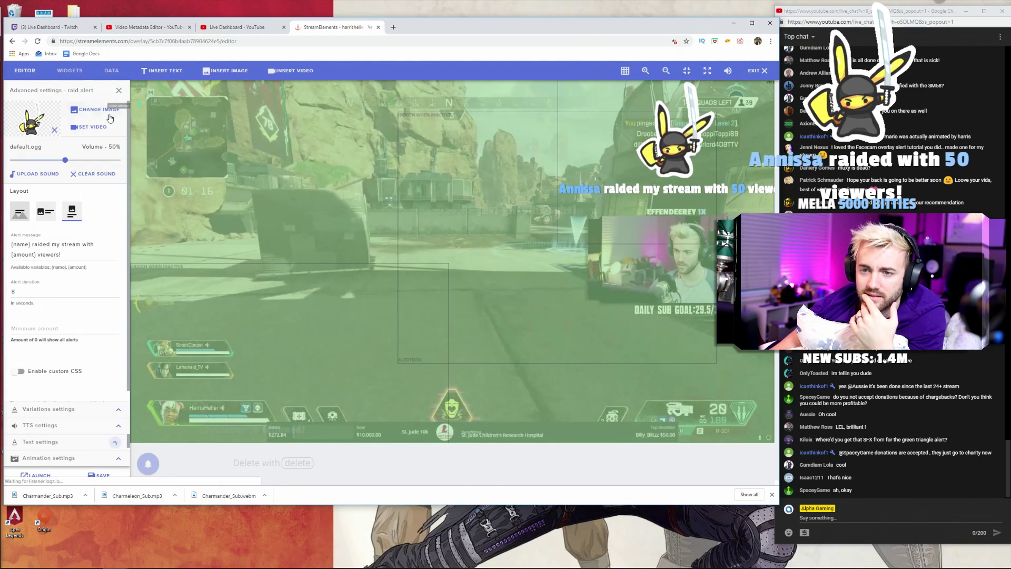
Shorten the raid alert message to "{name} raided with {amount} viewers!" by removing "my stream".
{"action": "left_click", "coordinate": [80, 244]}
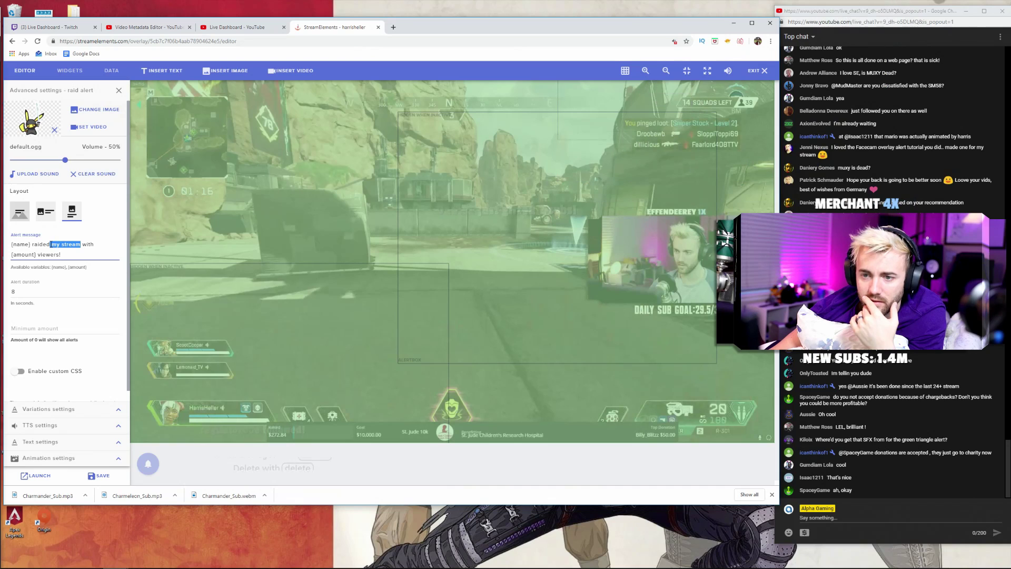
{"action": "key", "text": "BackSpace"}
{"action": "key", "text": "BackSpace"}
{"action": "key", "text": "BackSpace"}
{"action": "key", "text": "BackSpace"}
{"action": "key", "text": "BackSpace"}
{"action": "key", "text": "BackSpace"}
{"action": "key", "text": "BackSpace"}
{"action": "key", "text": "BackSpace"}
{"action": "key", "text": "BackSpace"}
{"action": "key", "text": "BackSpace"}
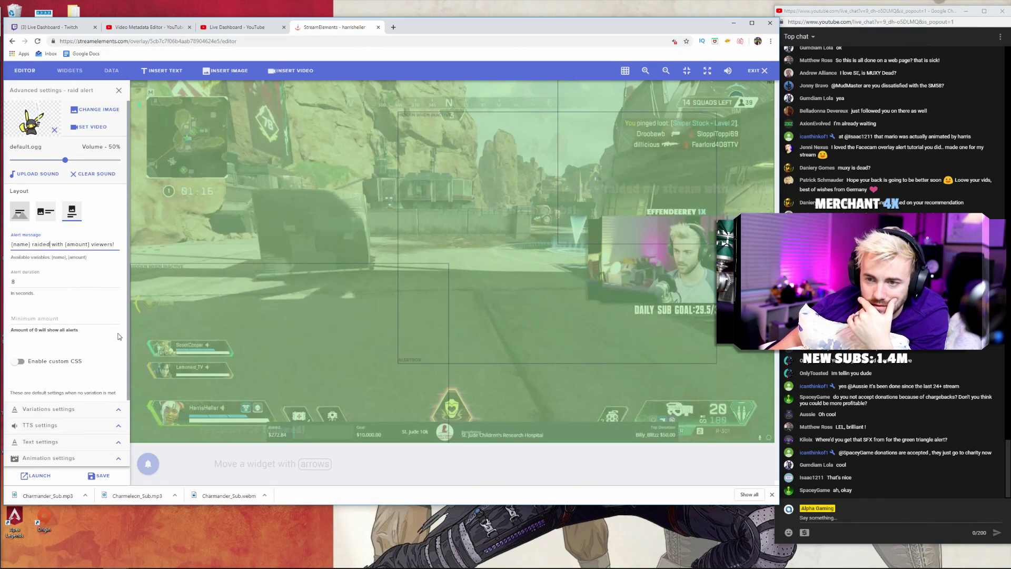
Emulate a 50-viewer raid event and shift the AlertBox slightly to the left above the webcam on the overlay.
{"action": "mouse_move", "coordinate": [148, 464]}
{"action": "mouse_move", "coordinate": [151, 381]}
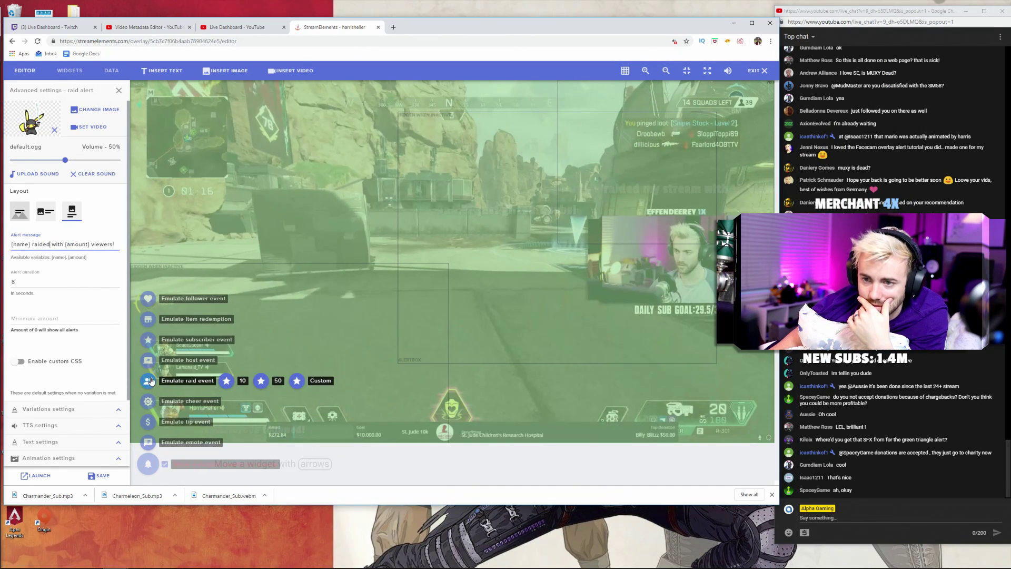
{"action": "left_click", "coordinate": [261, 381]}
{"action": "left_click_drag", "start_coordinate": [683, 158], "coordinate": [670, 161]}
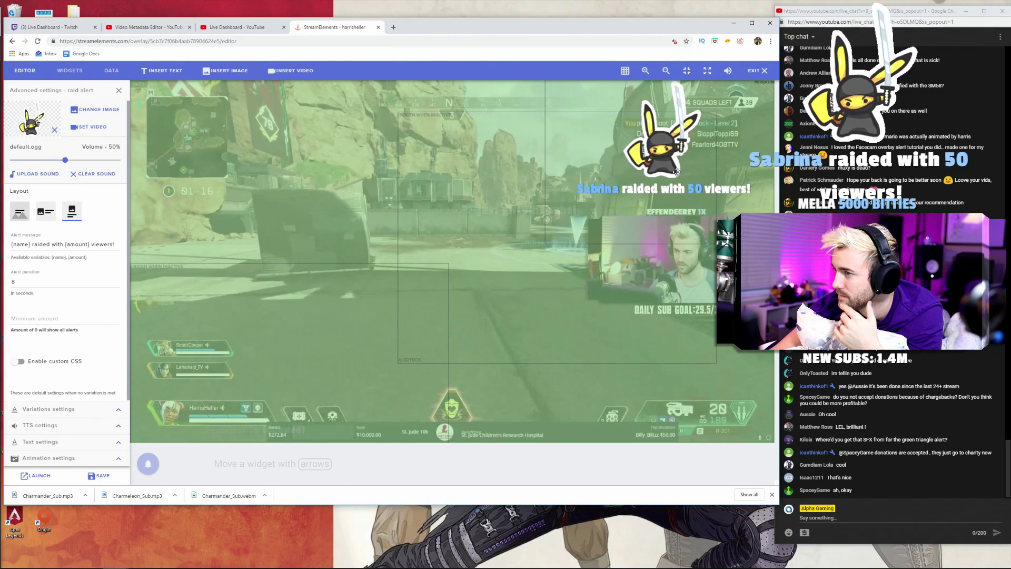
{"action": "left_click", "coordinate": [674, 173]}
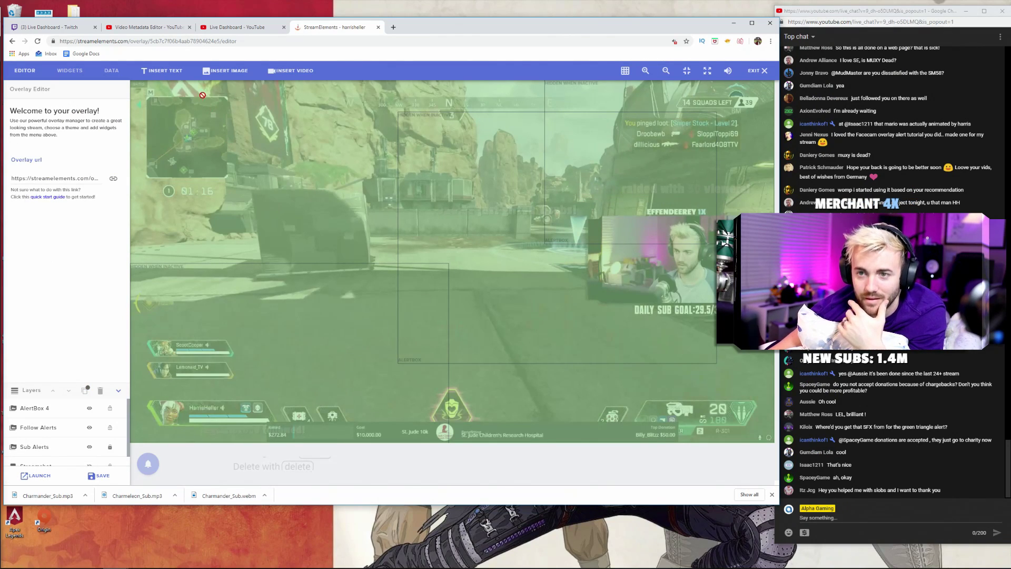
Rename the AlertBox 4 widget as "cheer/bits/raid".
{"action": "left_click", "coordinate": [50, 410]}
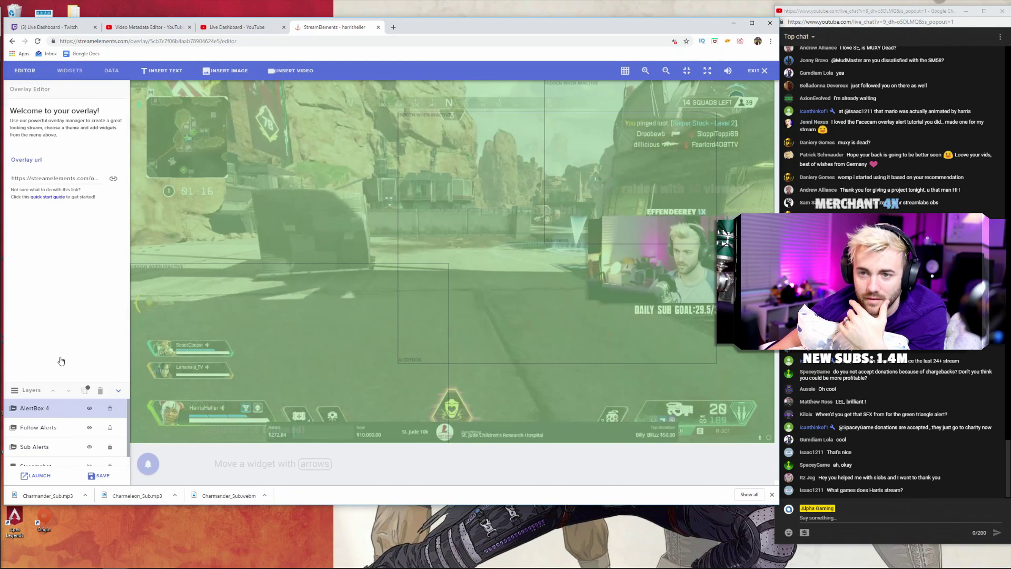
{"action": "left_click", "coordinate": [56, 94]}
{"action": "type", "text": "cheer/bits/raid"}
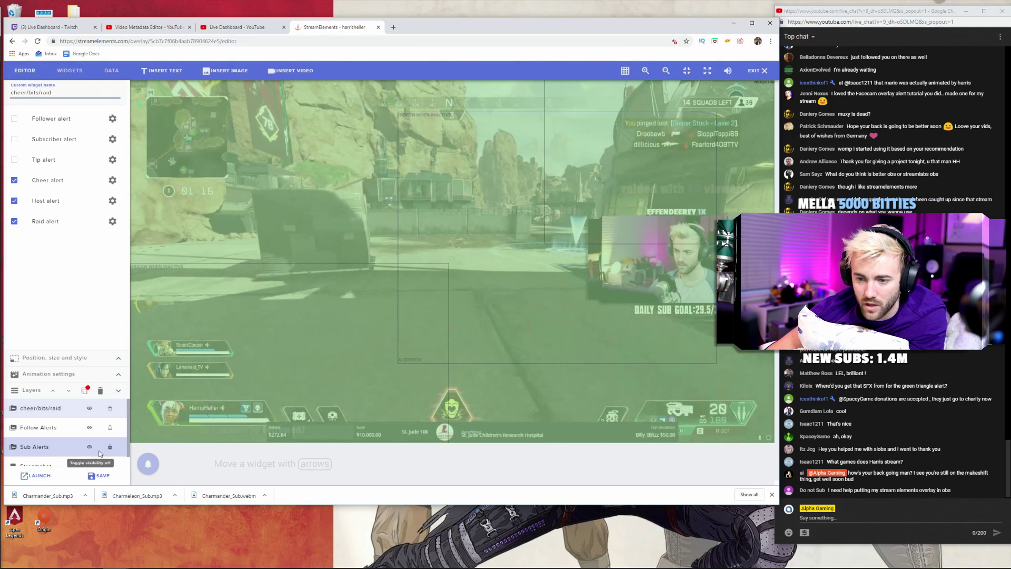
Lock the Follow Alerts layer.
{"action": "scroll", "coordinate": [89, 442], "scroll_direction": "down", "scroll_amount": 1}
{"action": "left_click", "coordinate": [110, 418]}
{"action": "scroll", "coordinate": [106, 420], "scroll_direction": "up", "scroll_amount": 1}
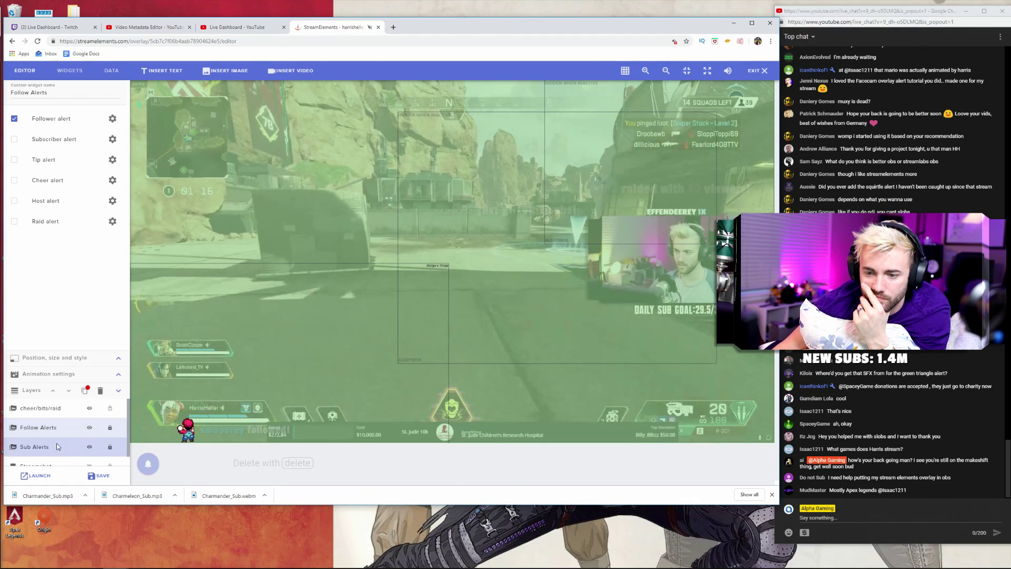
Save the overlay and exit the editor to the overlay list.
{"action": "left_click", "coordinate": [119, 390]}
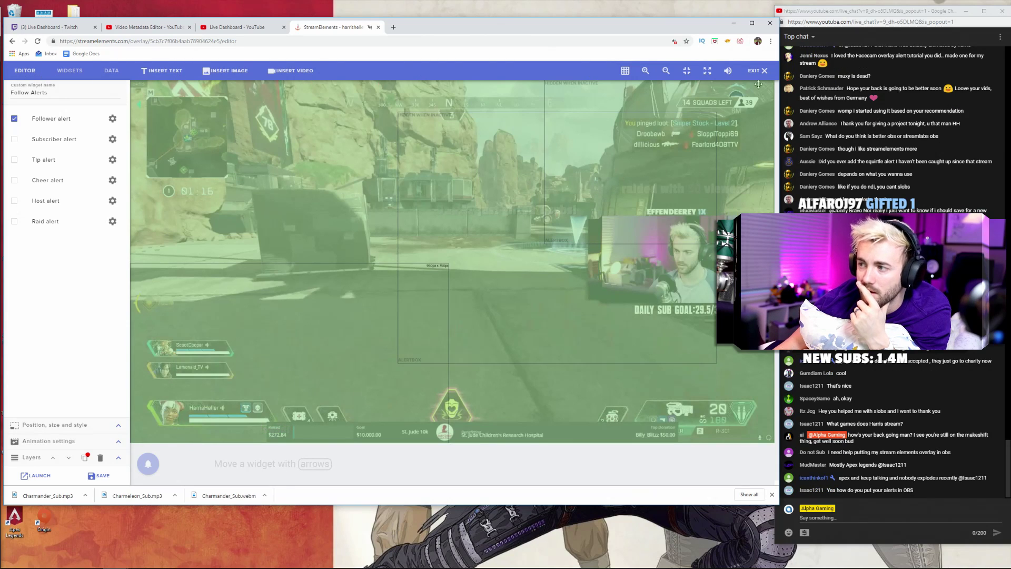
{"action": "left_click", "coordinate": [99, 476]}
{"action": "mouse_move", "coordinate": [148, 466]}
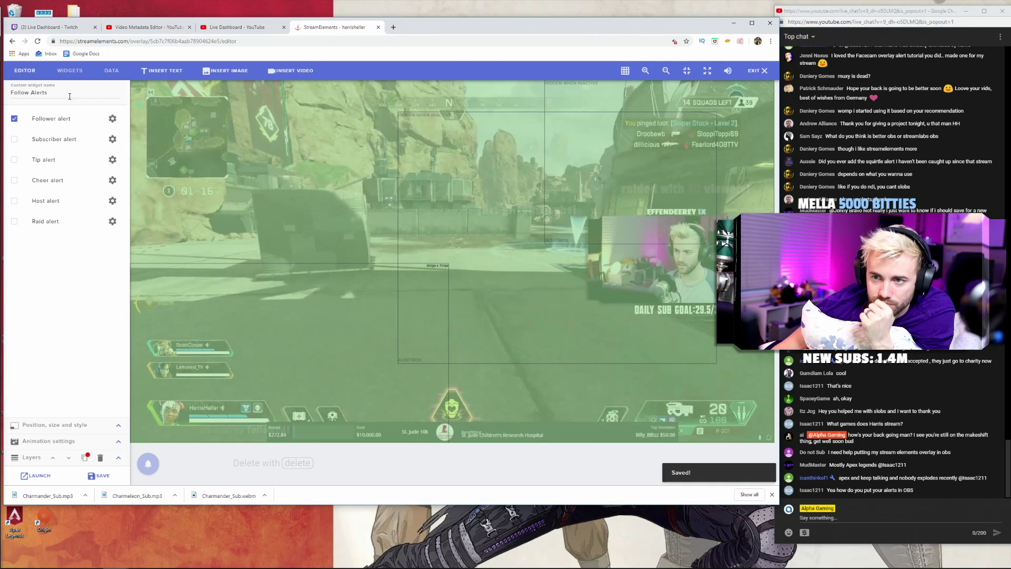
{"action": "left_click", "coordinate": [758, 70]}
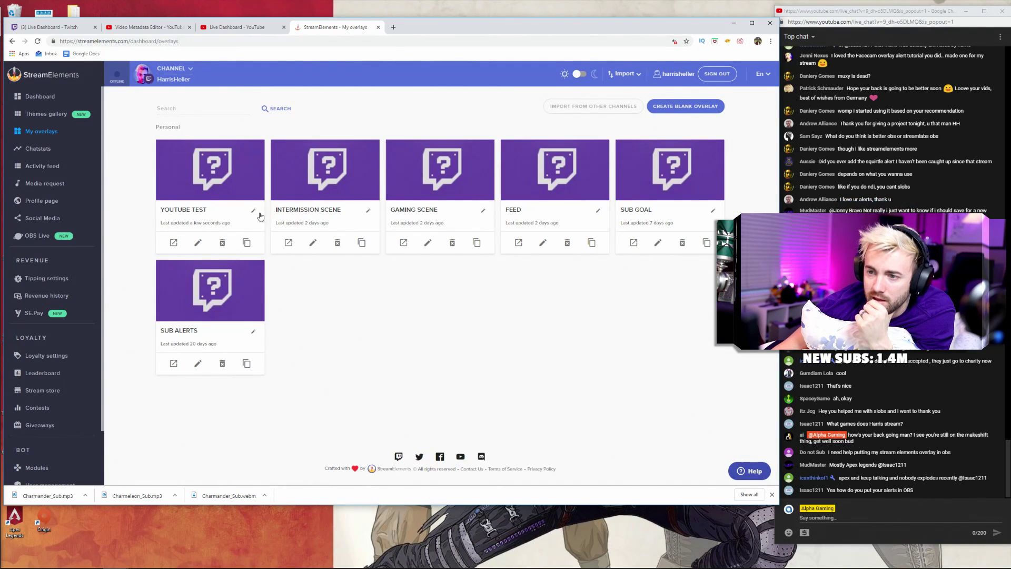
Reopen the Youtube Test overlay for editing and copy its overlay URL.
{"action": "left_click", "coordinate": [255, 213]}
{"action": "left_click", "coordinate": [498, 212]}
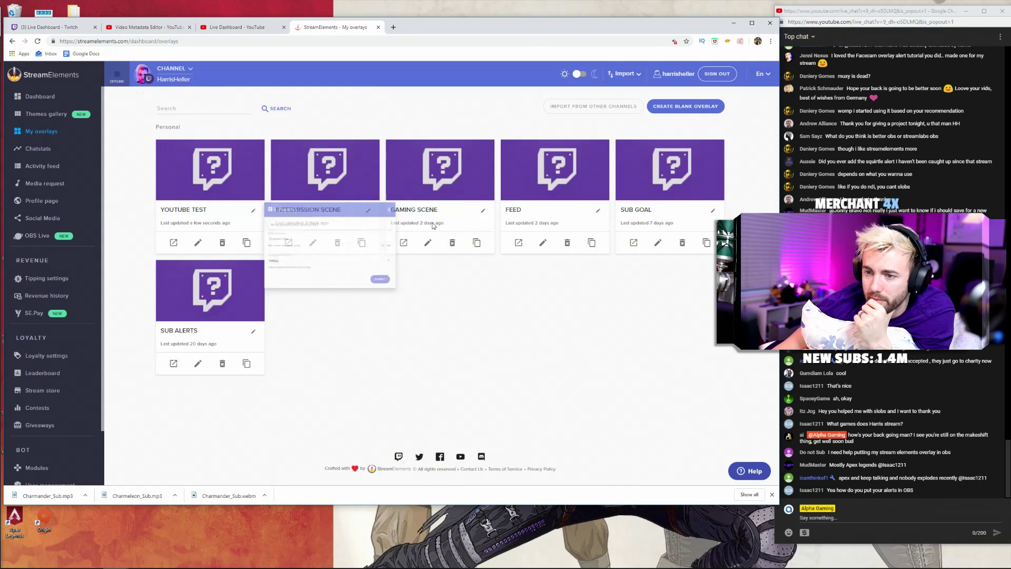
{"action": "left_click", "coordinate": [199, 244]}
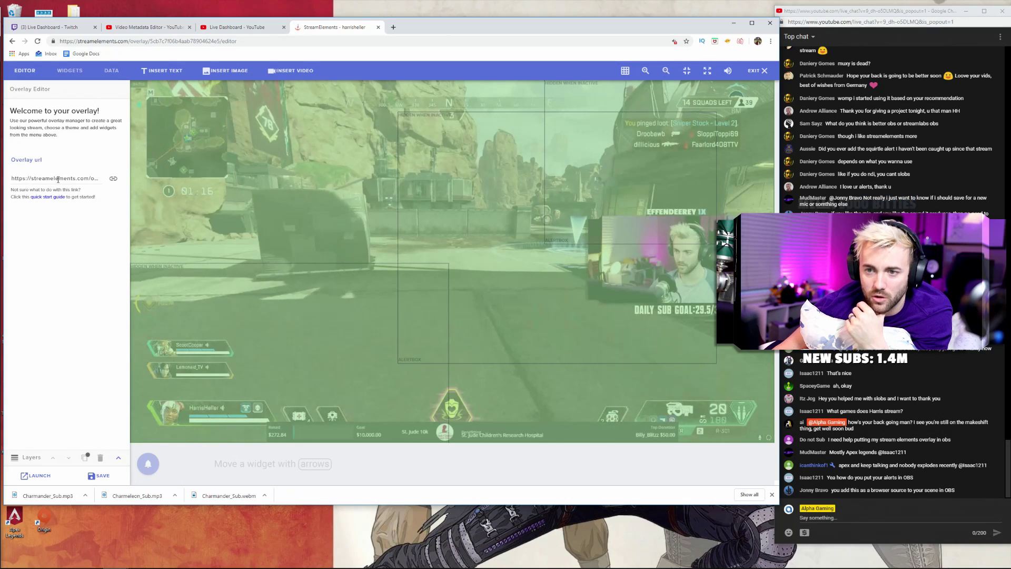
{"action": "left_click", "coordinate": [114, 179]}
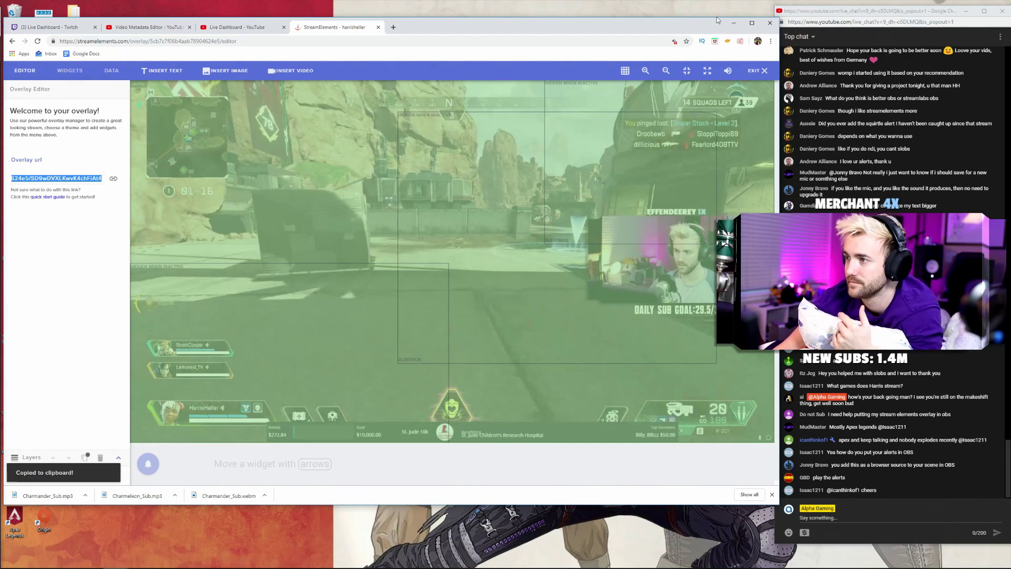
Switch to OBS and create a new browser source named "Alerts" in the Steam scene.
{"action": "left_click", "coordinate": [282, 561]}
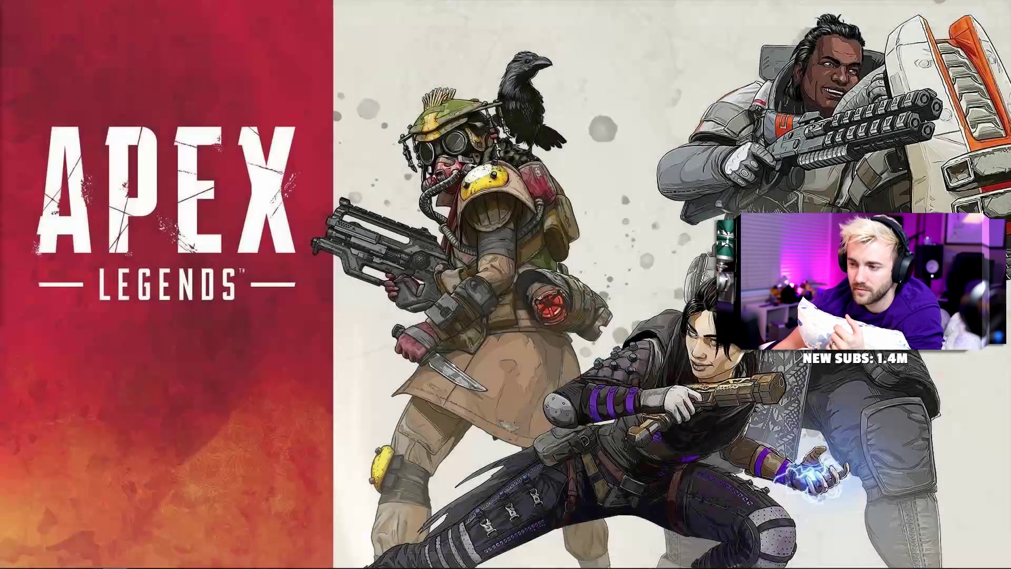
{"action": "left_click", "coordinate": [237, 526]}
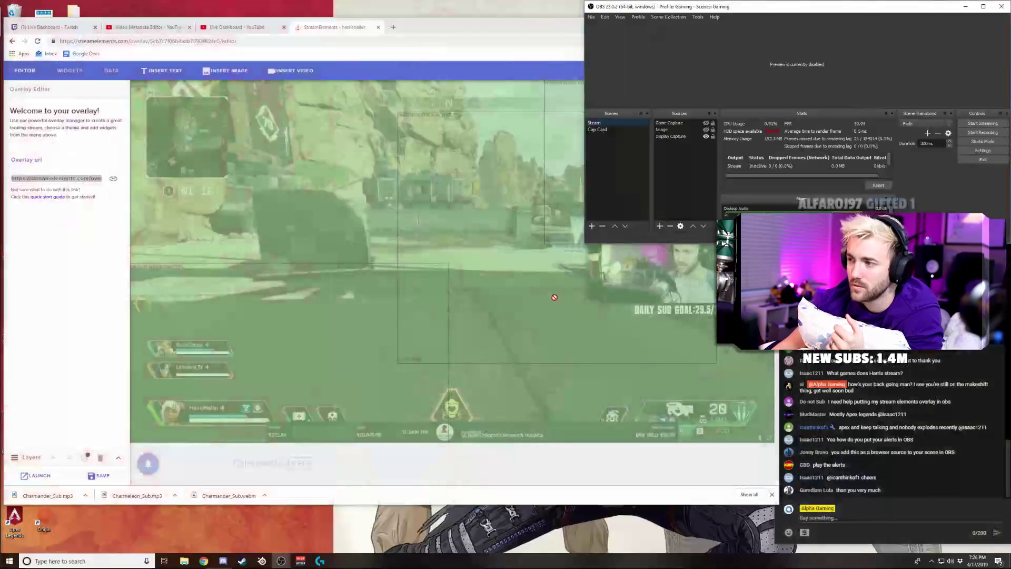
{"action": "left_click_drag", "start_coordinate": [792, 2], "coordinate": [405, 85]}
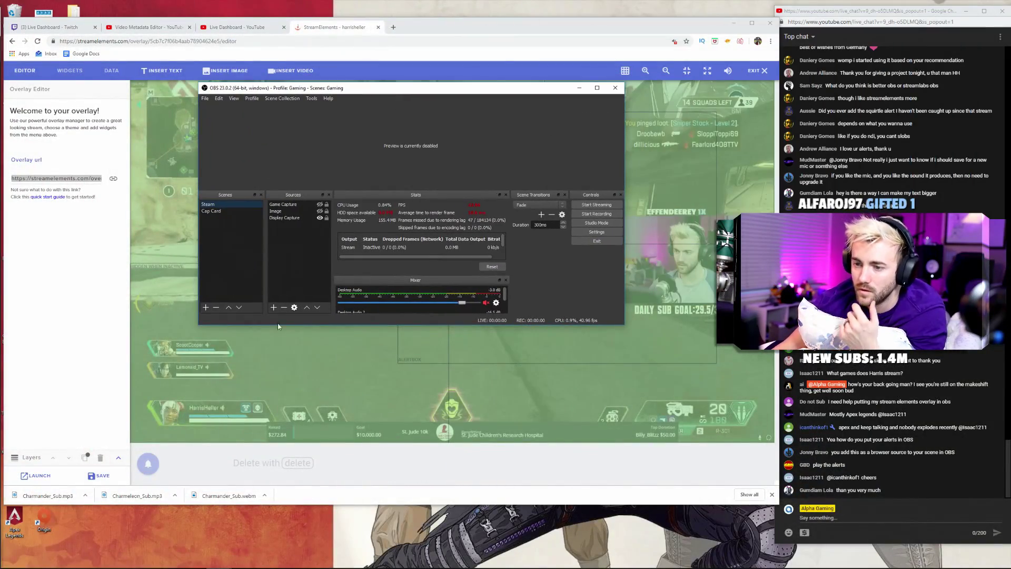
{"action": "left_click", "coordinate": [272, 308]}
{"action": "left_click", "coordinate": [310, 330]}
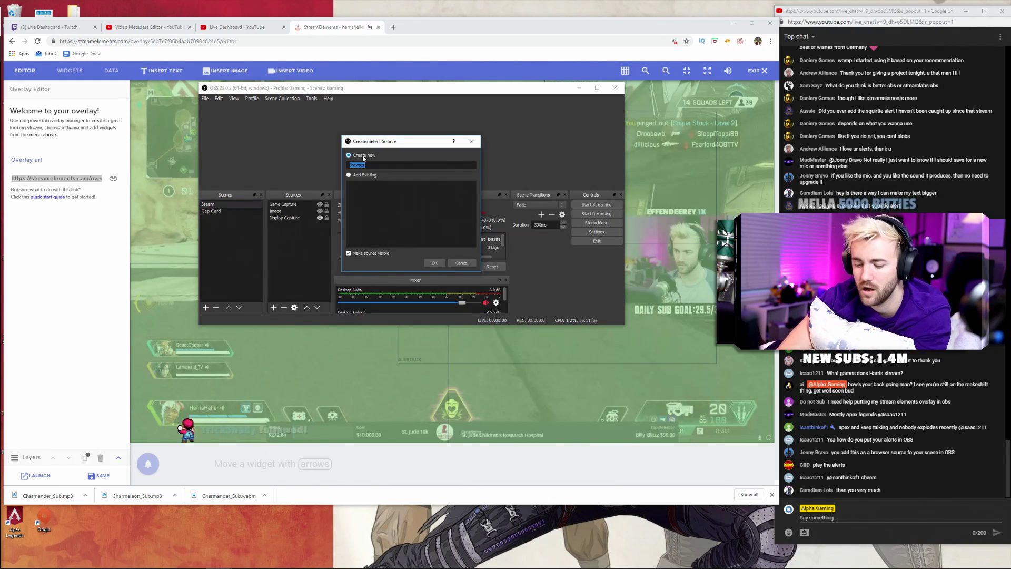
{"action": "type", "text": "Alerts"}
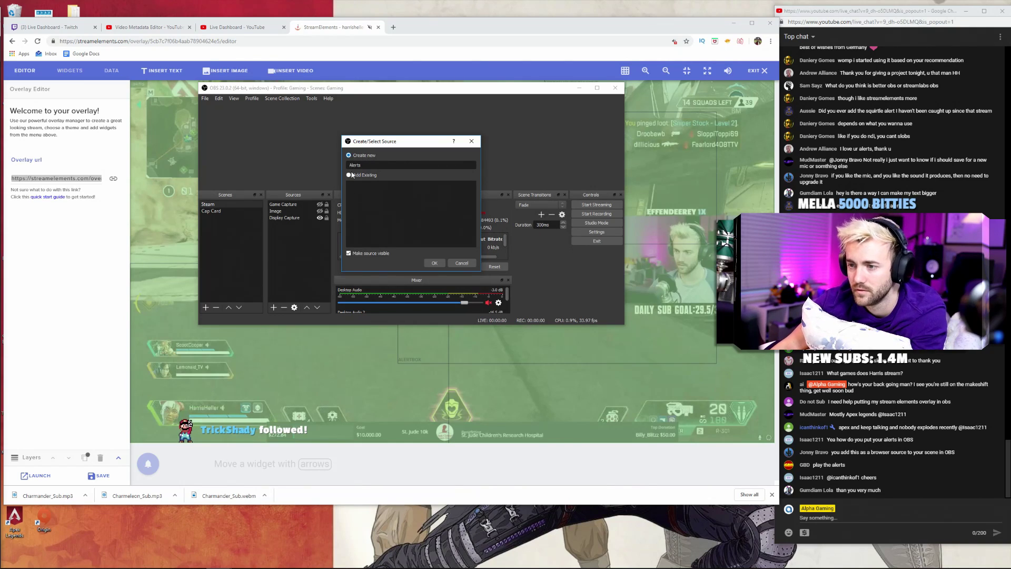
{"action": "left_click", "coordinate": [435, 263]}
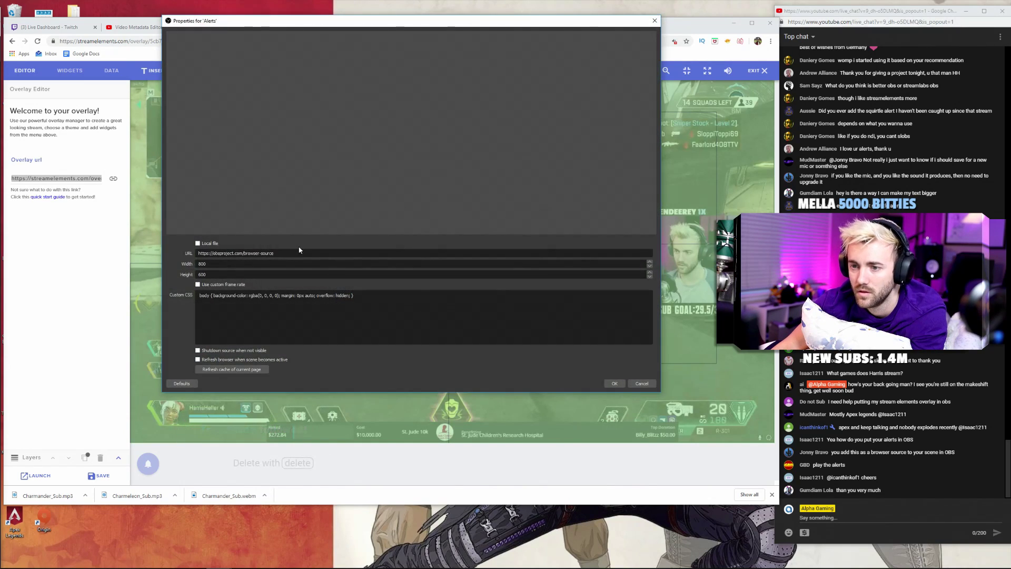
Paste the copied overlay URL into the Alerts source and set its size to 1920 by 1080.
{"action": "triple_click", "coordinate": [280, 253]}
{"action": "key", "text": "ctrl+v"}
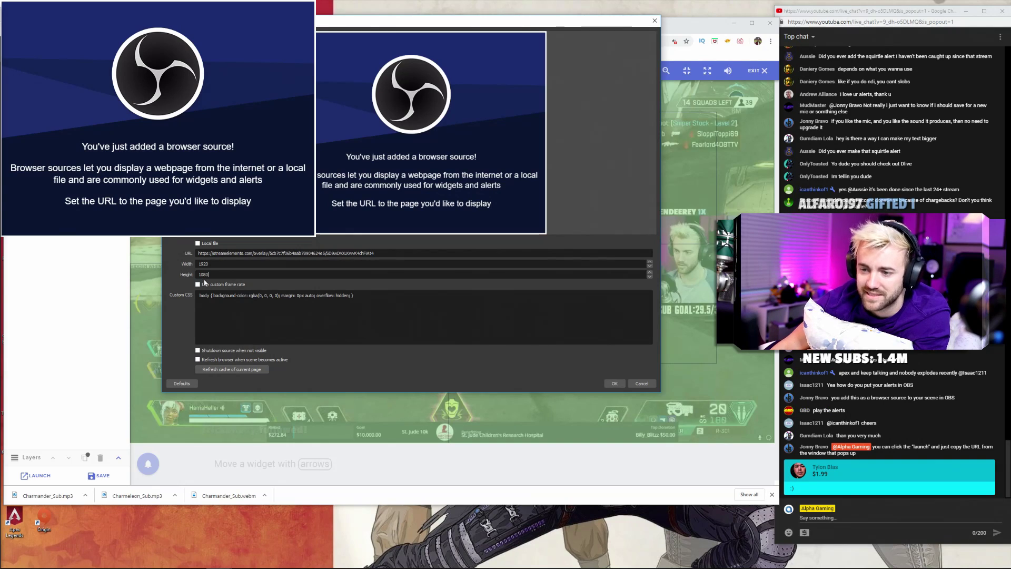
{"action": "left_click", "coordinate": [614, 383]}
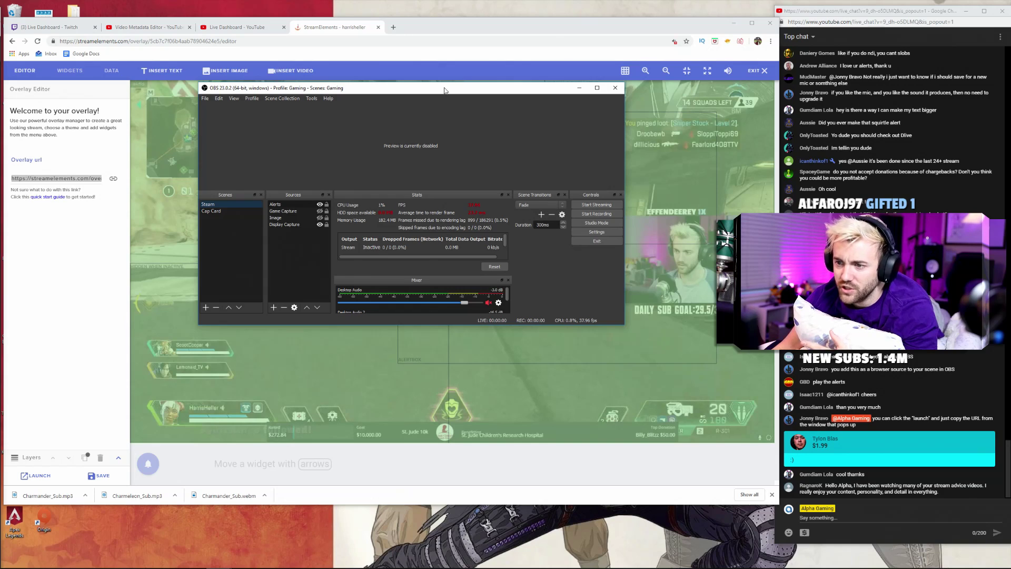
Move the OBS window aside and remove the Alerts source from the Steam scene.
{"action": "left_click_drag", "start_coordinate": [431, 93], "coordinate": [819, 10]}
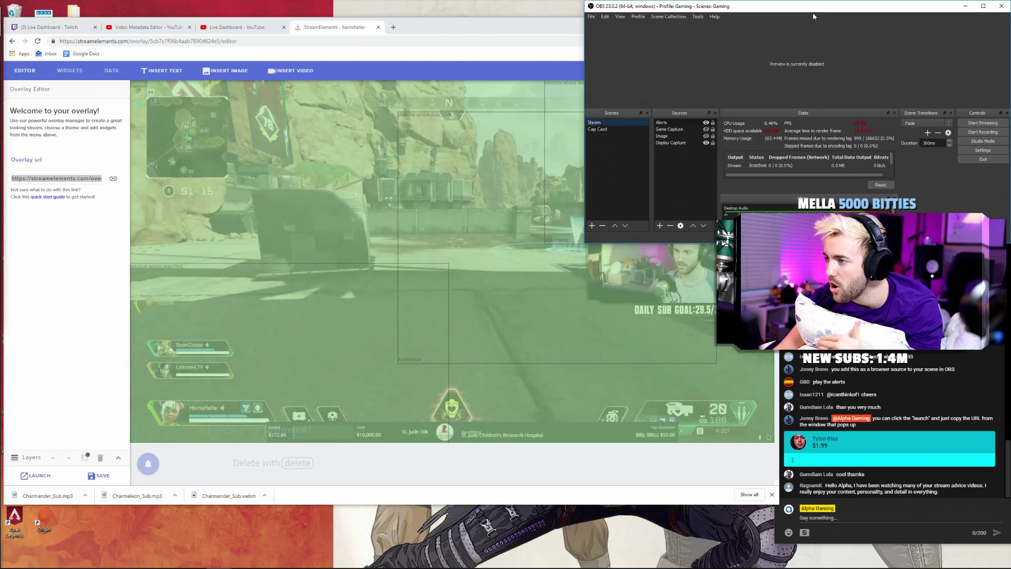
{"action": "left_click", "coordinate": [675, 125]}
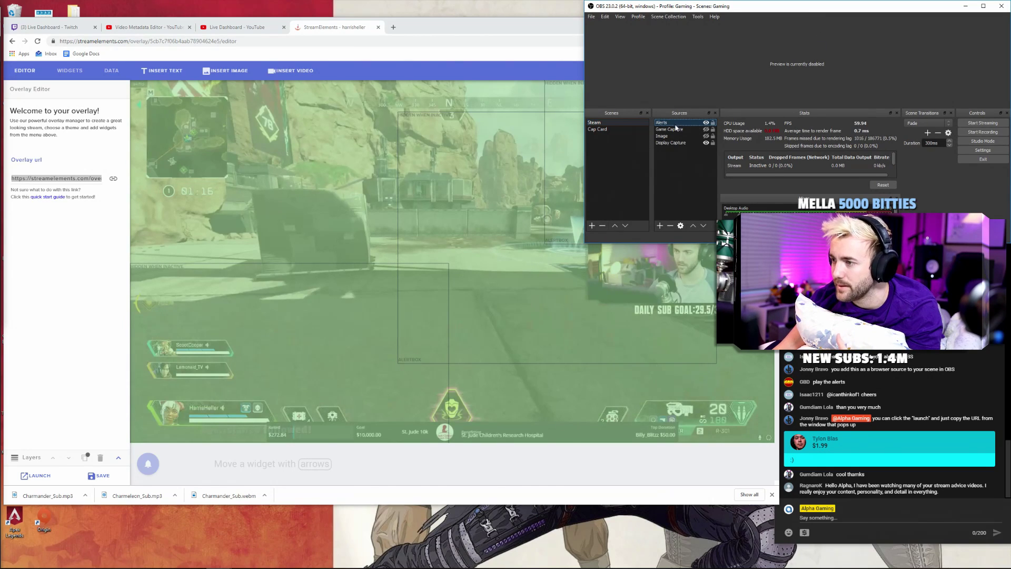
{"action": "left_click", "coordinate": [670, 226]}
{"action": "key", "text": "Return"}
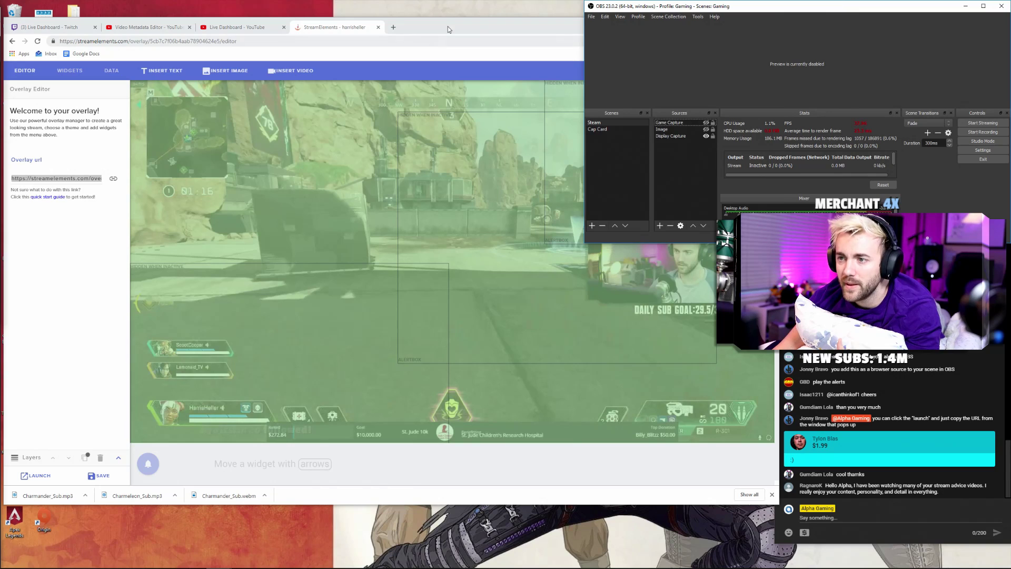
Switch back to Chrome, exit the overlay editor and rename the Youtube Test overlay as "My gameplay screen".
{"action": "left_click", "coordinate": [448, 29]}
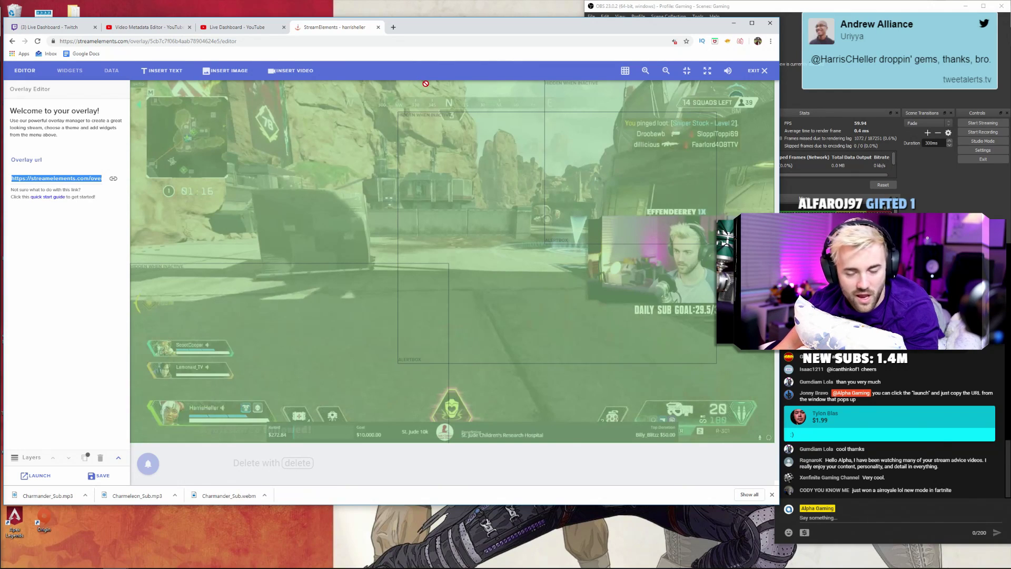
{"action": "left_click_drag", "start_coordinate": [437, 26], "coordinate": [482, 22]}
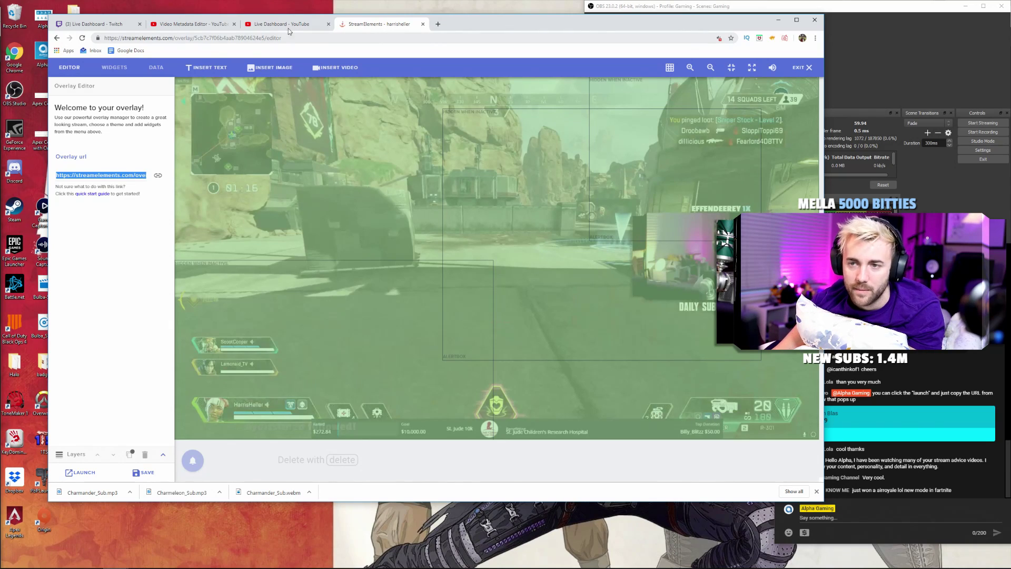
{"action": "left_click", "coordinate": [801, 67]}
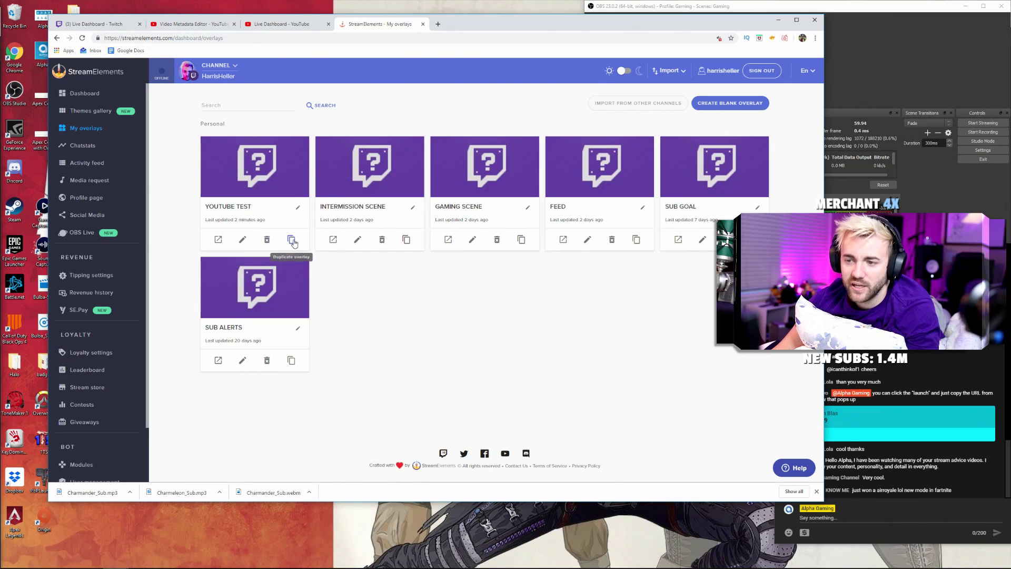
{"action": "left_click", "coordinate": [298, 207]}
{"action": "left_click_drag", "start_coordinate": [373, 259], "coordinate": [329, 269]}
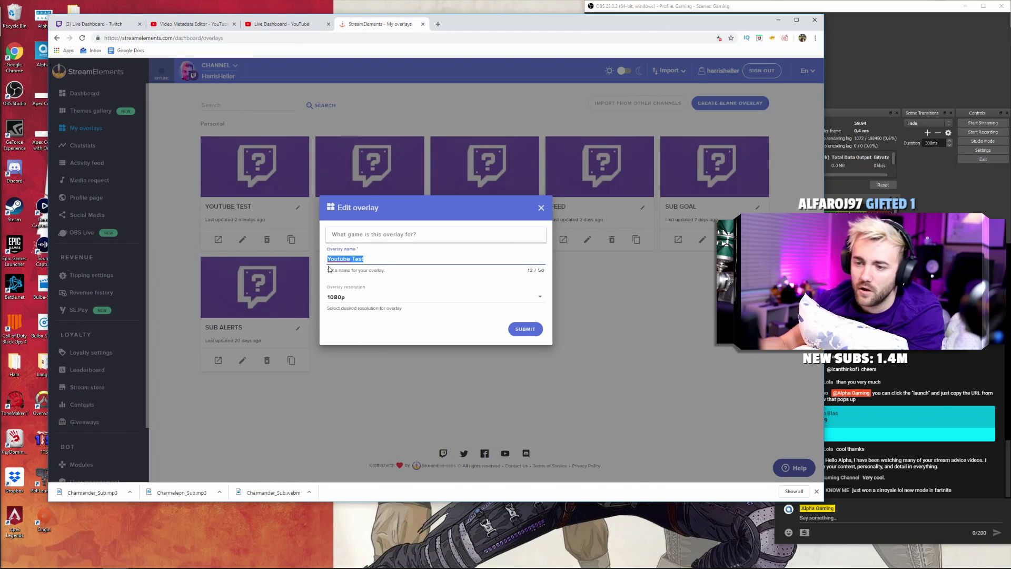
{"action": "type", "text": "My gamepl"}
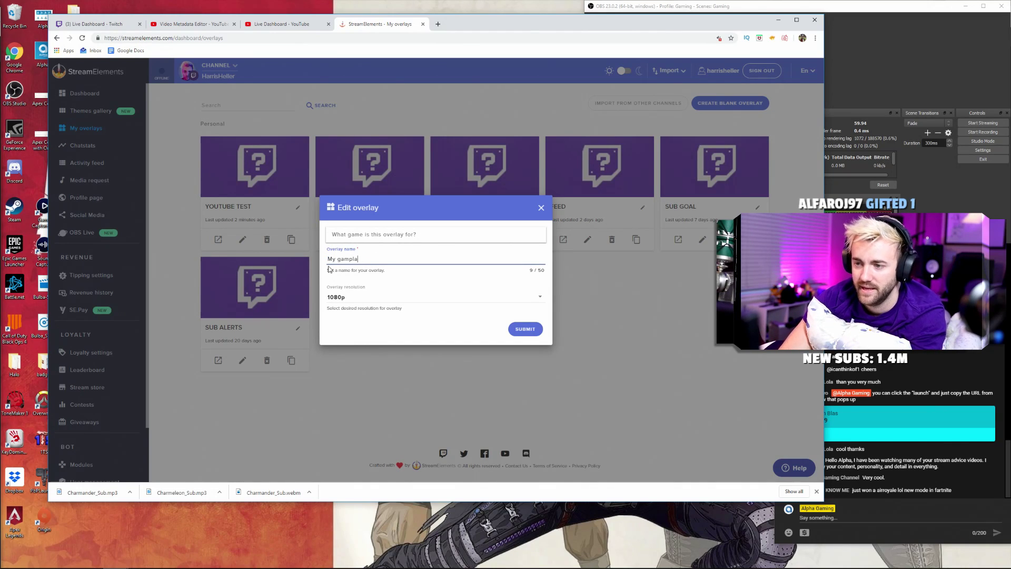
{"action": "type", "text": "ay screen"}
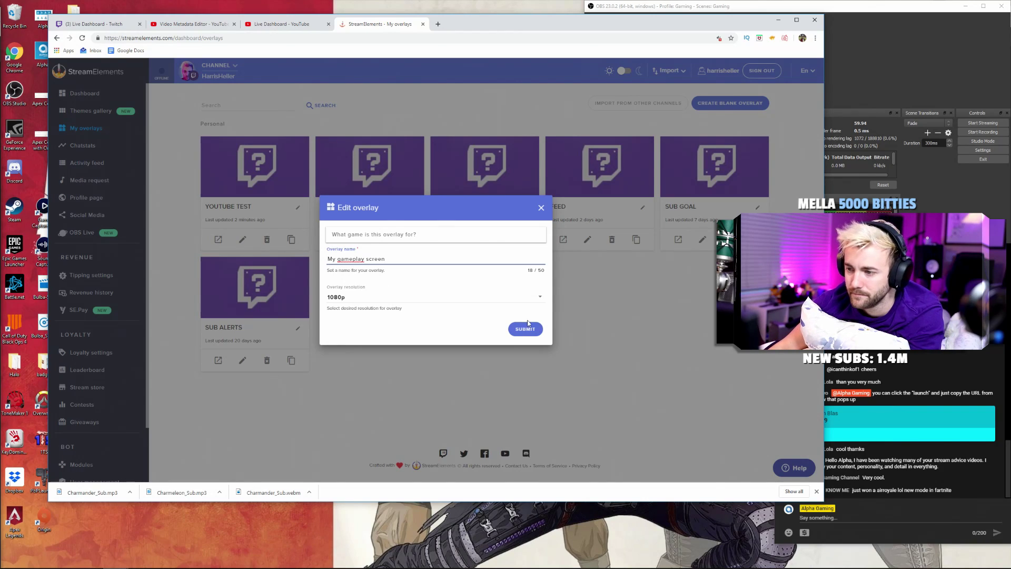
{"action": "left_click", "coordinate": [527, 325]}
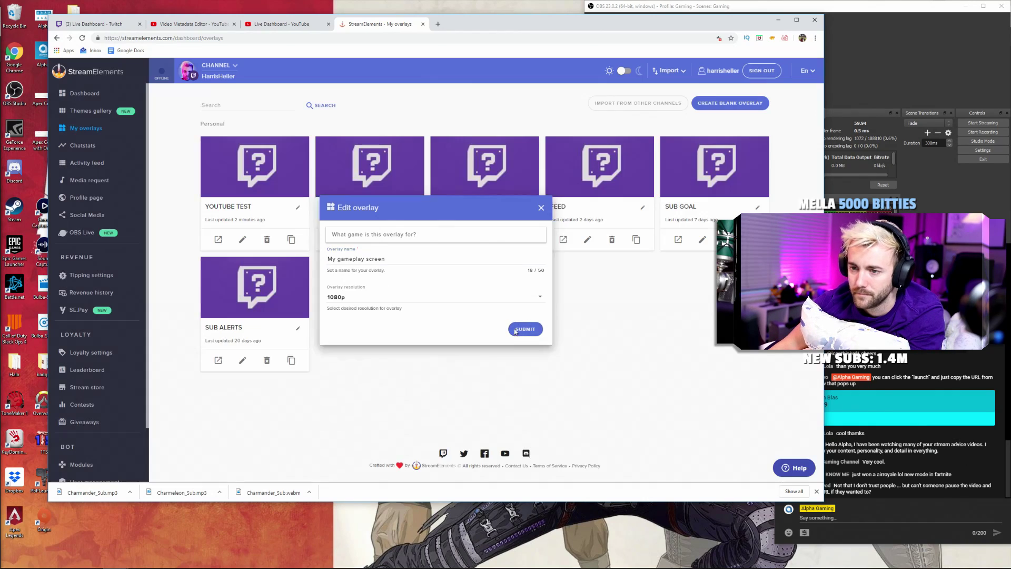
Duplicate the My gameplay screen overlay to the Twitch channel only.
{"action": "left_click", "coordinate": [291, 240]}
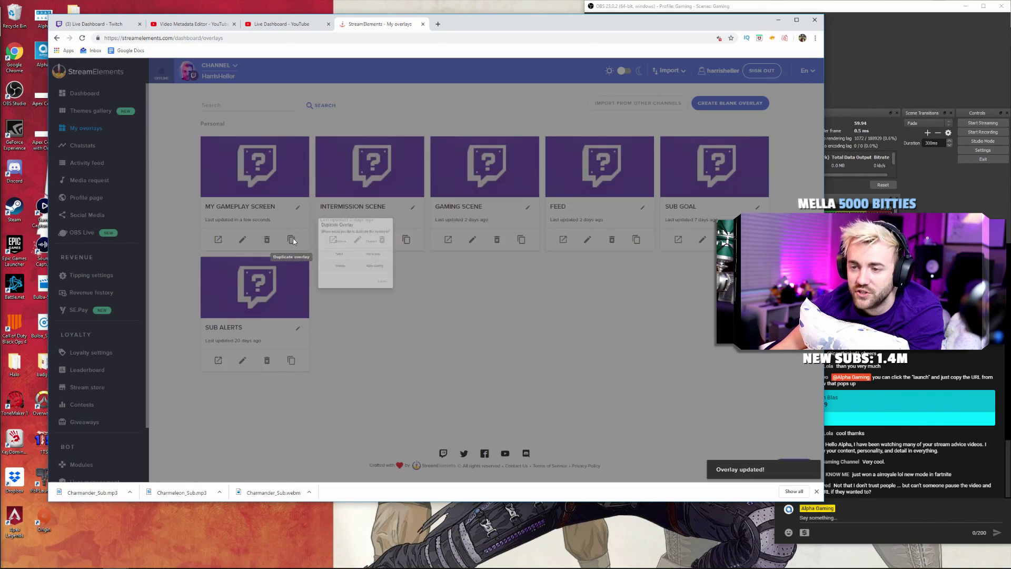
{"action": "left_click", "coordinate": [379, 291]}
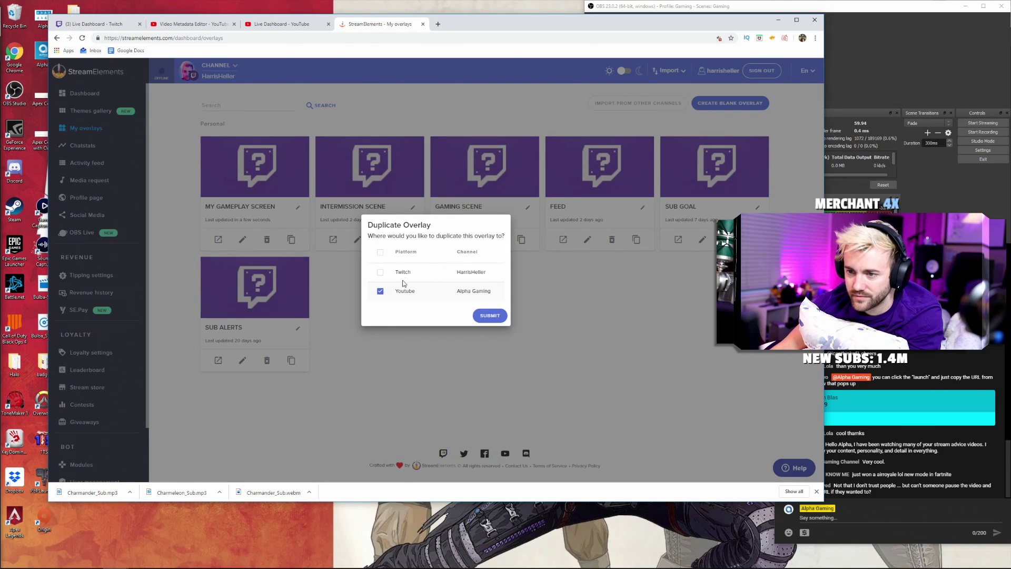
{"action": "left_click", "coordinate": [379, 290]}
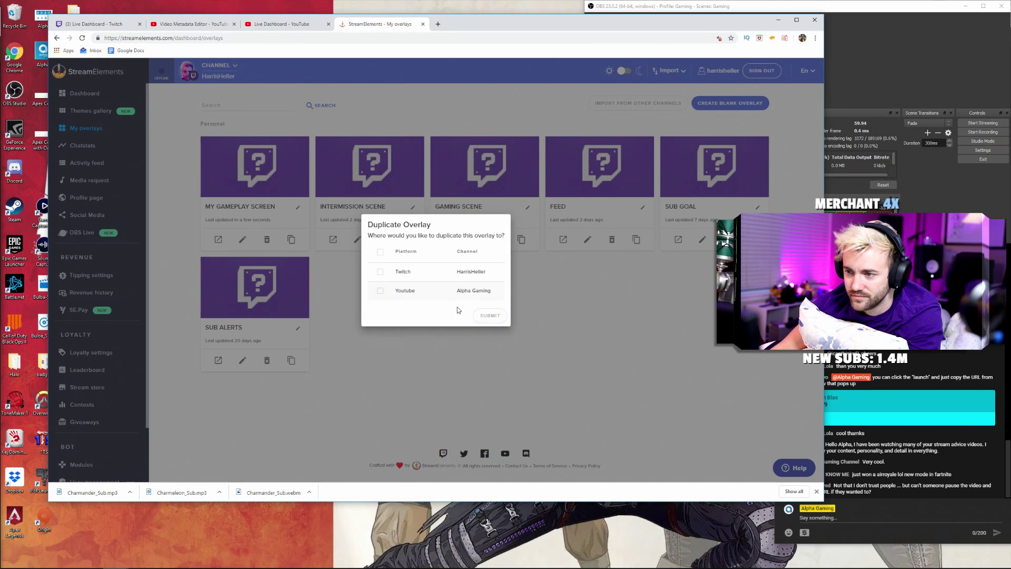
{"action": "left_click", "coordinate": [380, 271]}
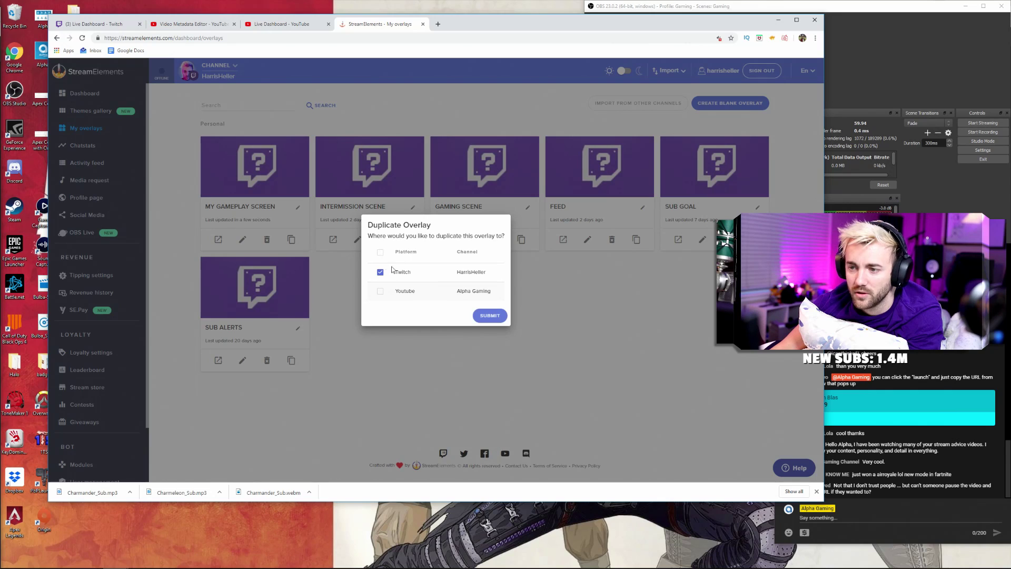
{"action": "left_click", "coordinate": [489, 316]}
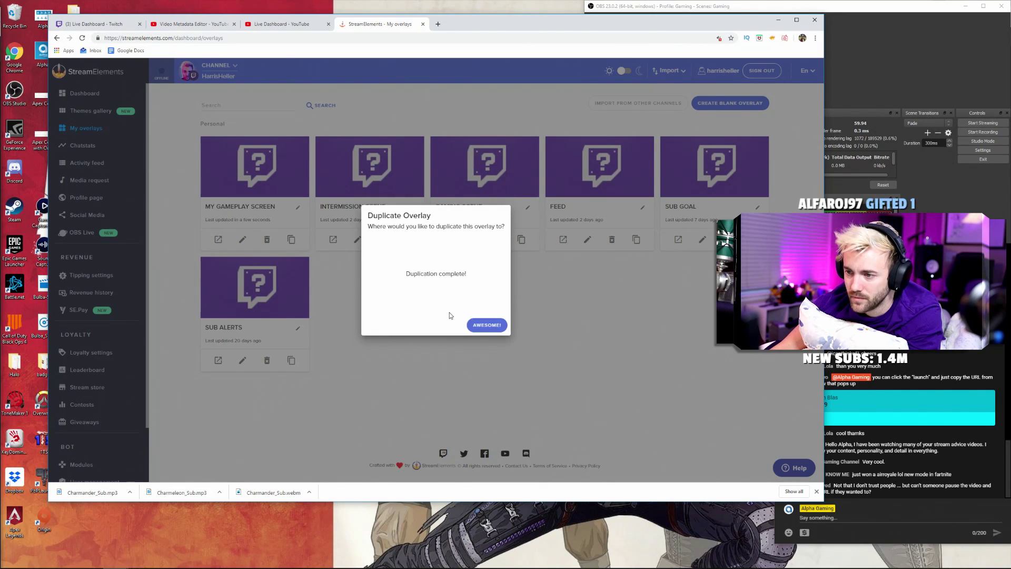
{"action": "left_click", "coordinate": [485, 324]}
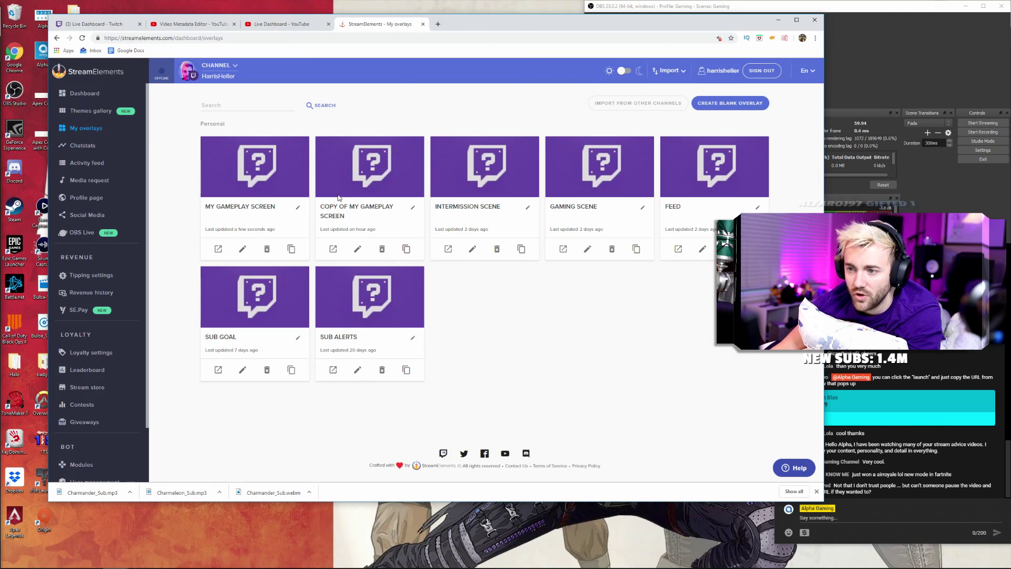
Rename the duplicated gameplay overlay as "My Intermission Scene".
{"action": "left_click", "coordinate": [412, 207]}
{"action": "left_click_drag", "start_coordinate": [395, 261], "coordinate": [316, 260]}
{"action": "type", "text": "Intermission"}
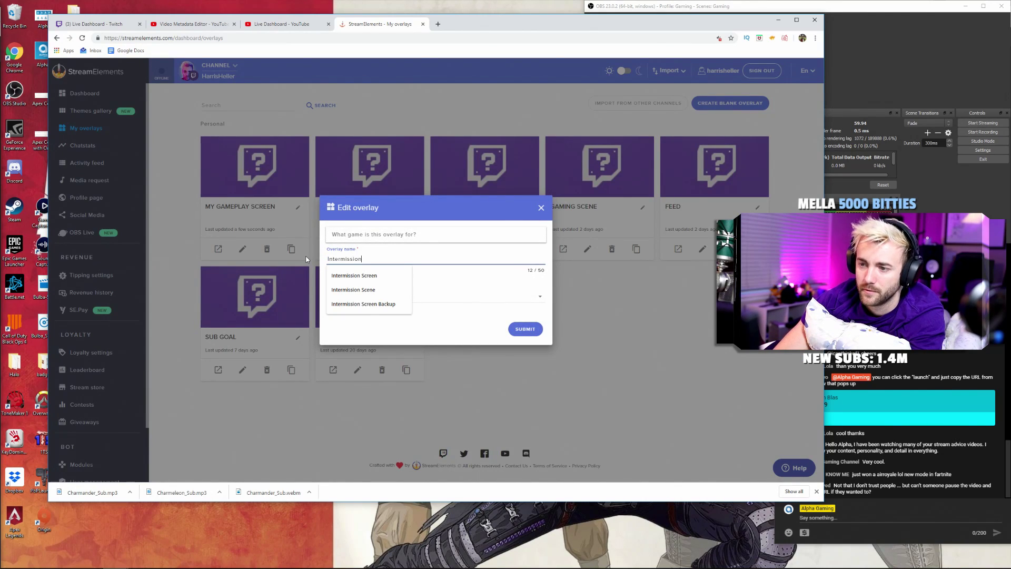
{"action": "key", "text": "Up"}
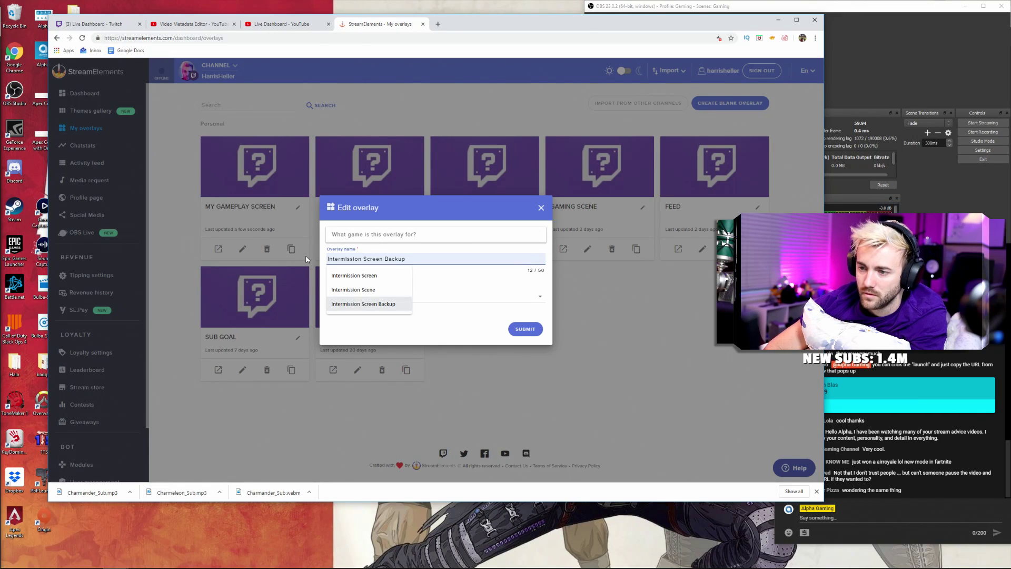
{"action": "key", "text": "Down"}
{"action": "left_click", "coordinate": [329, 261]}
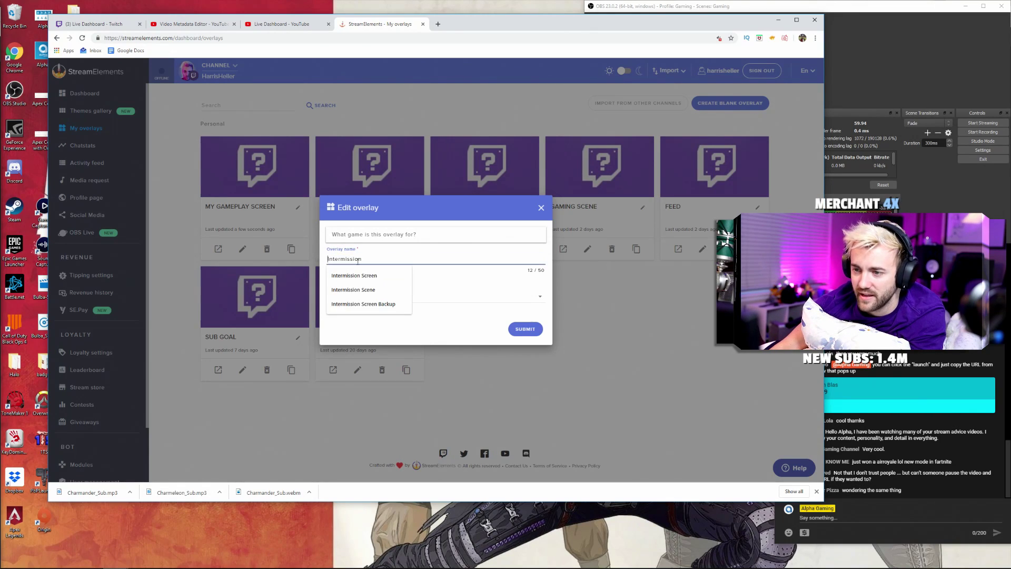
{"action": "type", "text": "My "}
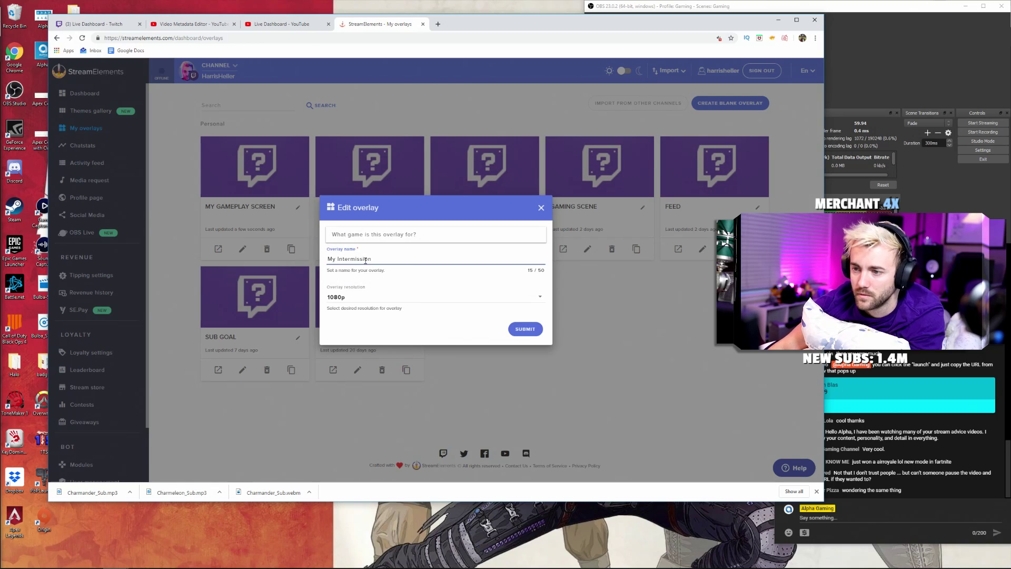
{"action": "type", "text": " Scene"}
{"action": "left_click", "coordinate": [525, 329]}
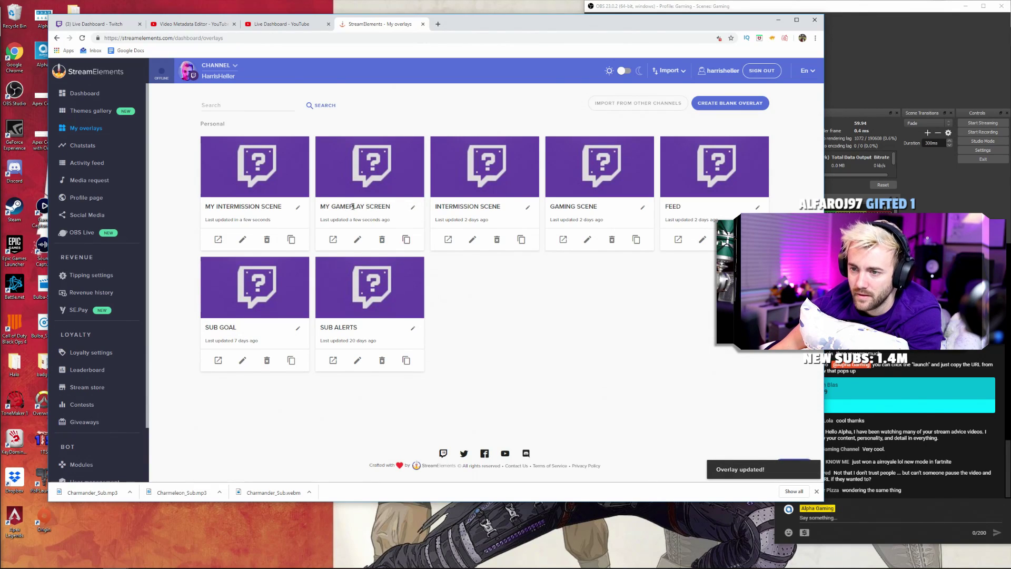
Open the My Intermission Scene overlay for editing, unlock its Sub Alerts layer and move that alert box to the canvas's left edge.
{"action": "left_click", "coordinate": [243, 240]}
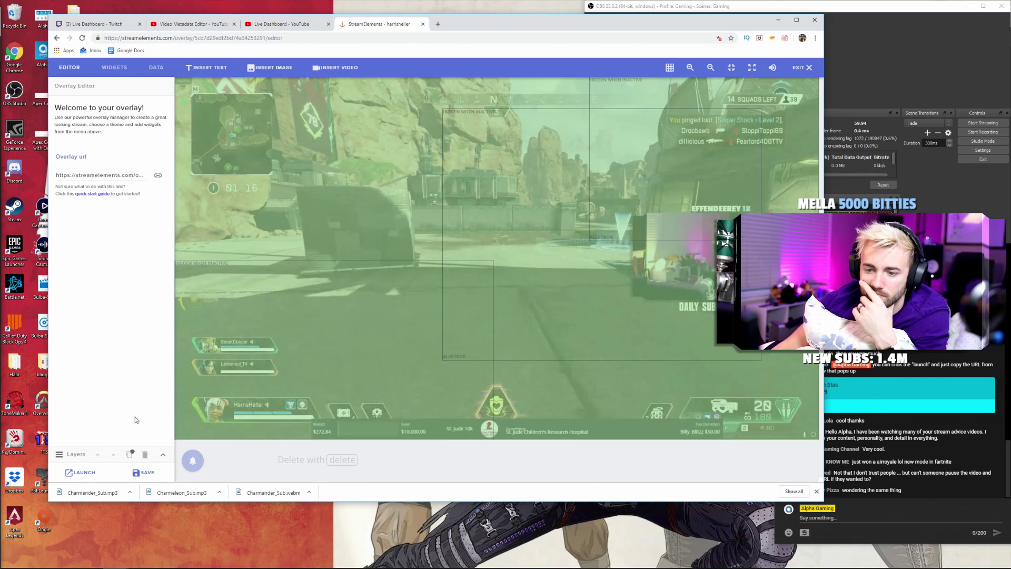
{"action": "left_click", "coordinate": [164, 459]}
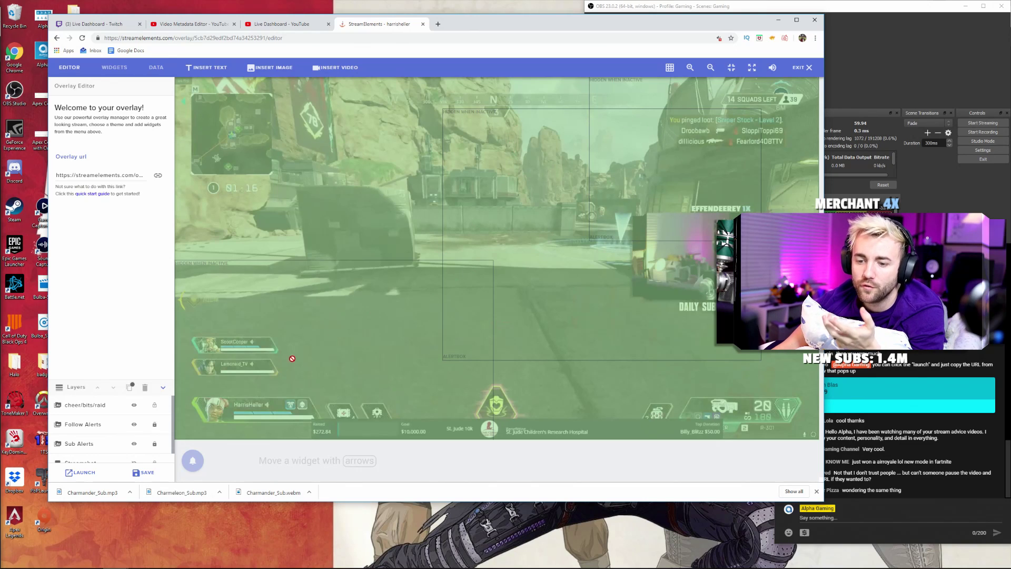
{"action": "scroll", "coordinate": [105, 442], "scroll_direction": "down", "scroll_amount": 1}
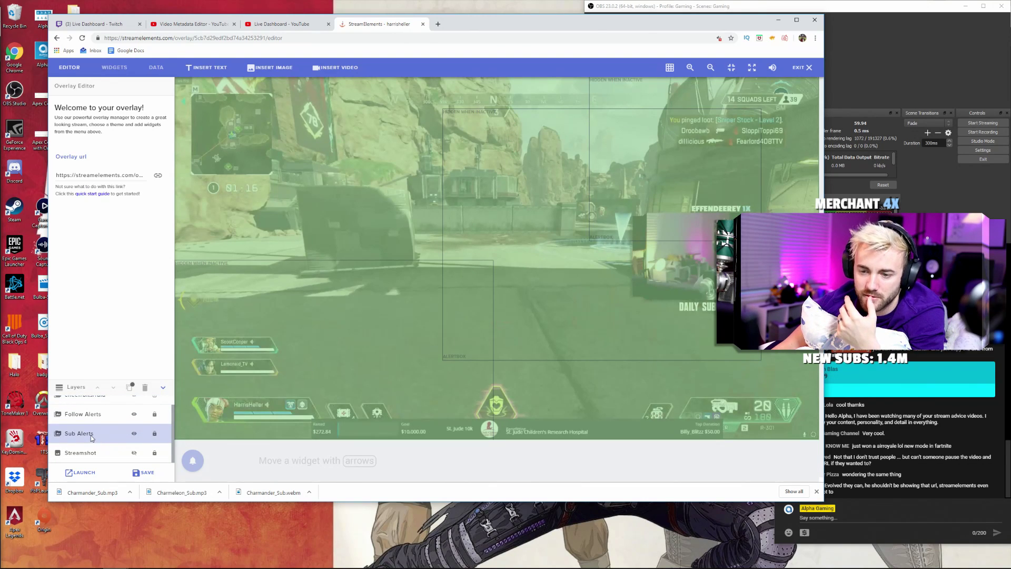
{"action": "left_click", "coordinate": [94, 437]}
{"action": "left_click", "coordinate": [154, 434]}
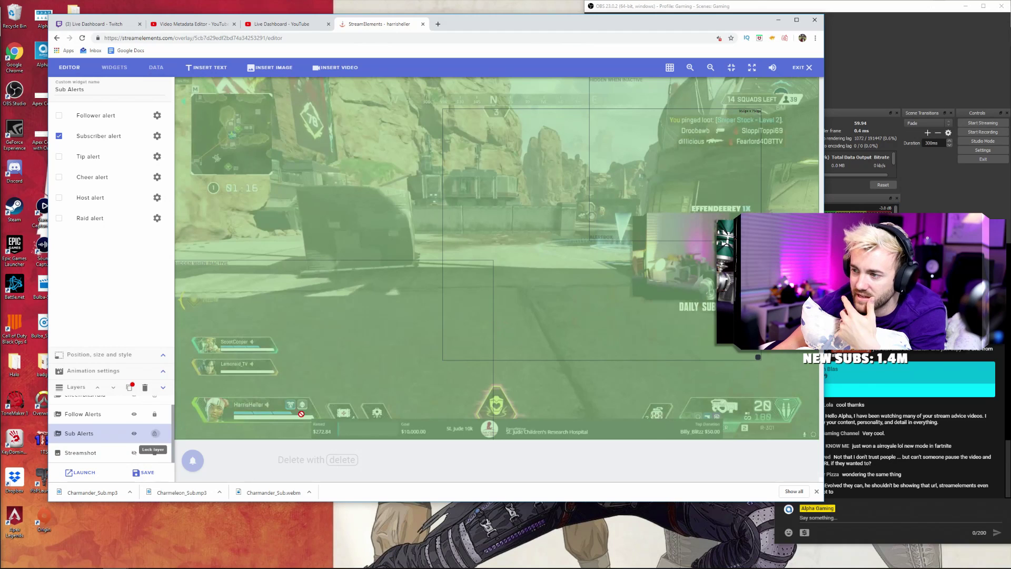
{"action": "left_click_drag", "start_coordinate": [540, 289], "coordinate": [318, 269]}
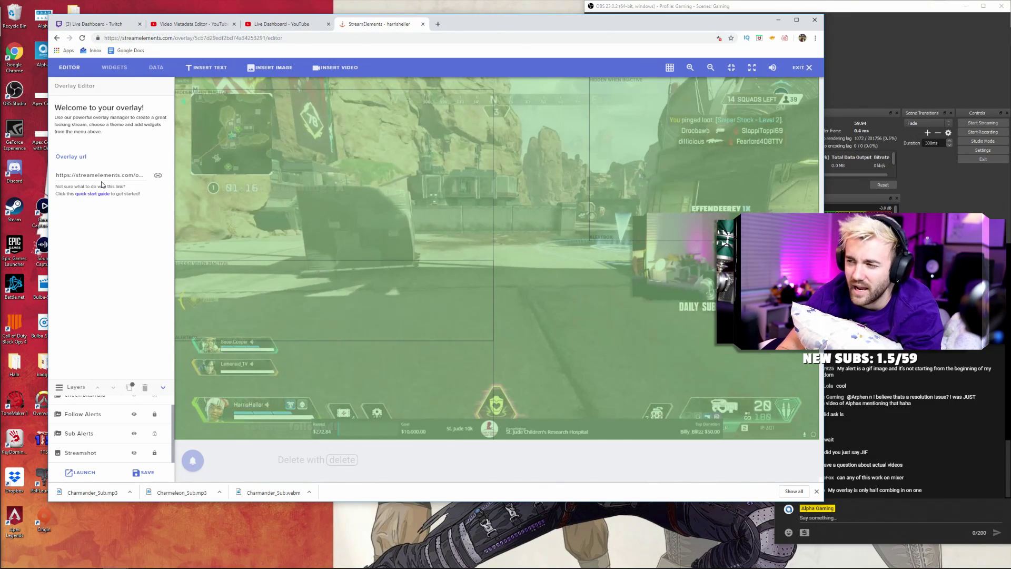
Save the changes to the My Intermission Scene overlay and exit the editor to the overlay list.
{"action": "left_click", "coordinate": [798, 68]}
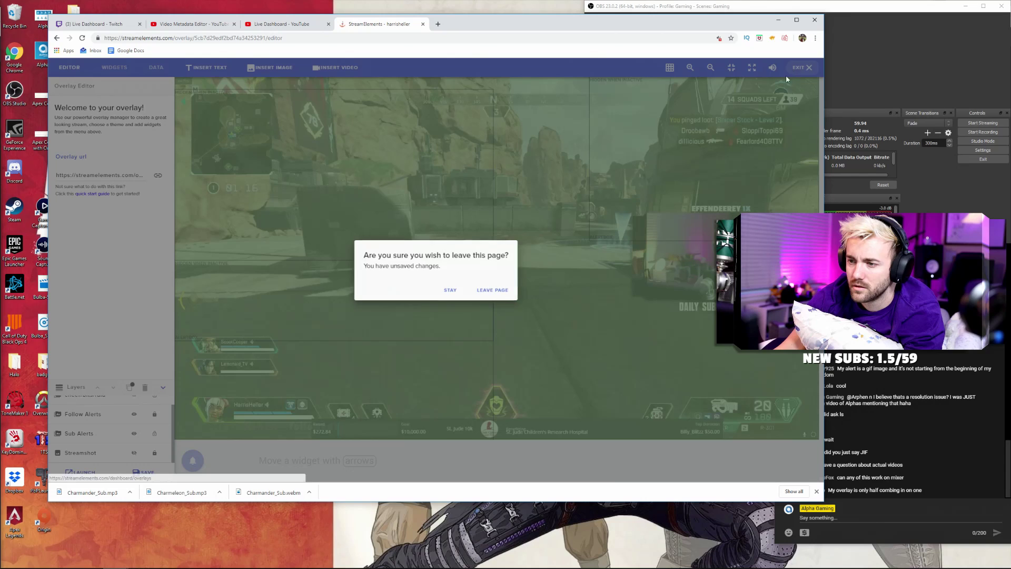
{"action": "left_click", "coordinate": [450, 290]}
{"action": "left_click", "coordinate": [139, 472]}
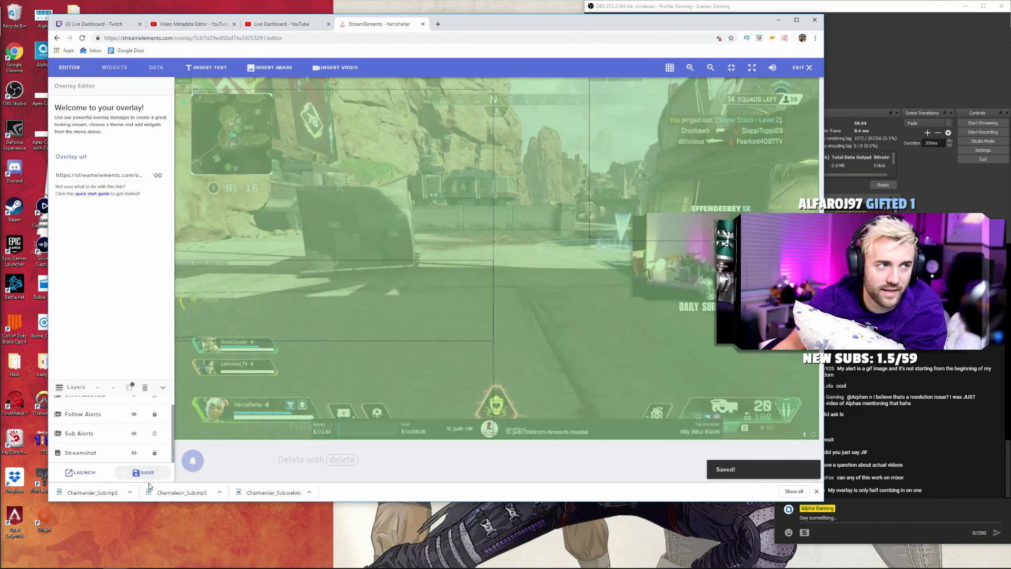
{"action": "scroll", "coordinate": [437, 179], "scroll_direction": "down", "scroll_amount": 1}
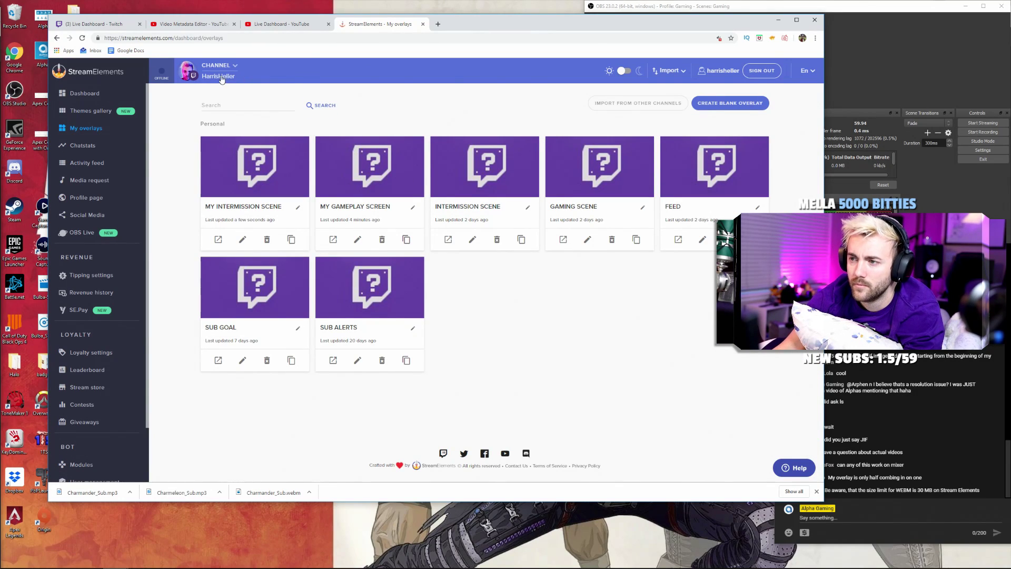
View the channel settings with the options for managers and adding YouTube or Twitch channels, and return to the previous page.
{"action": "left_click", "coordinate": [227, 68]}
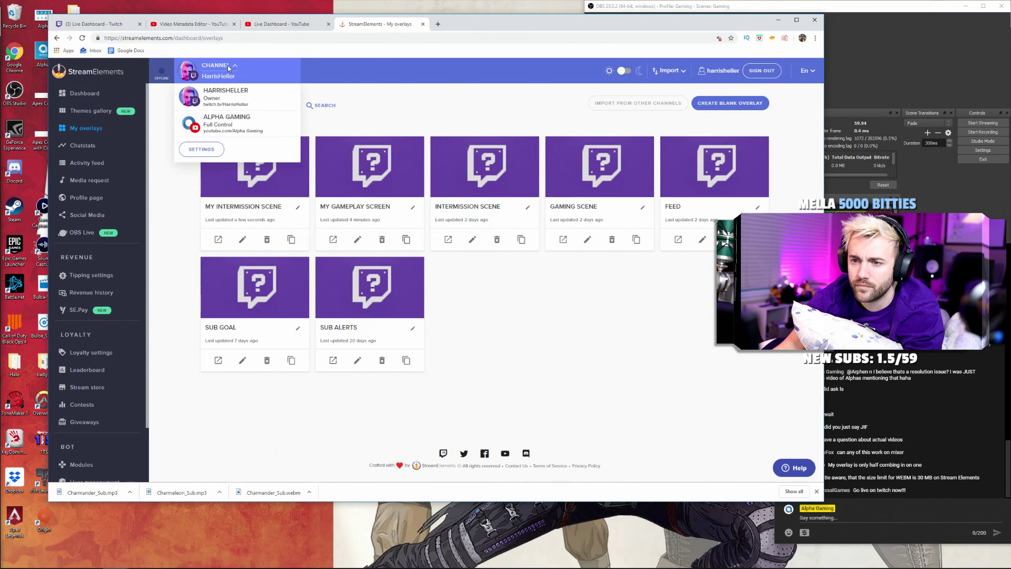
{"action": "left_click", "coordinate": [208, 153]}
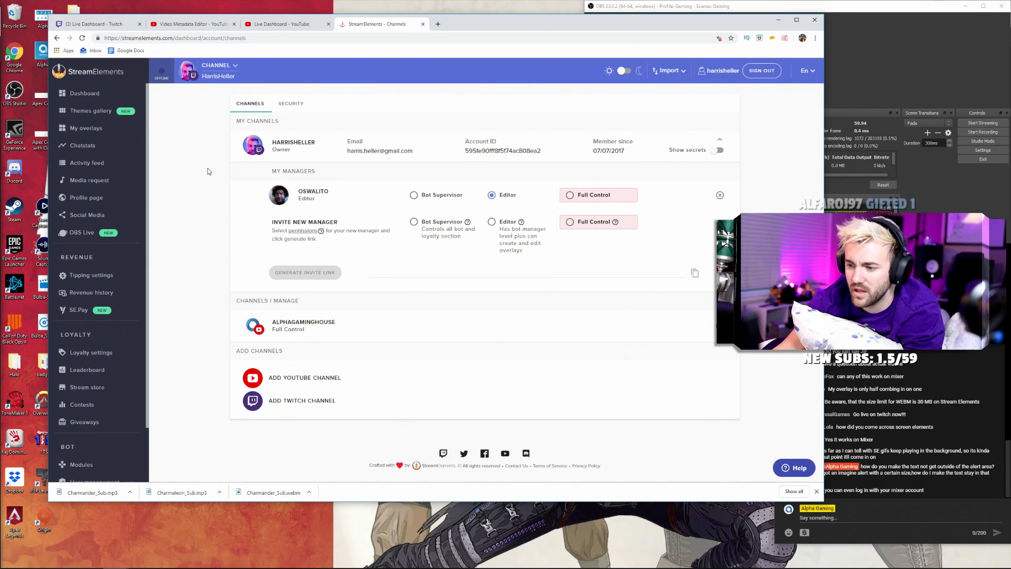
{"action": "left_click", "coordinate": [56, 38]}
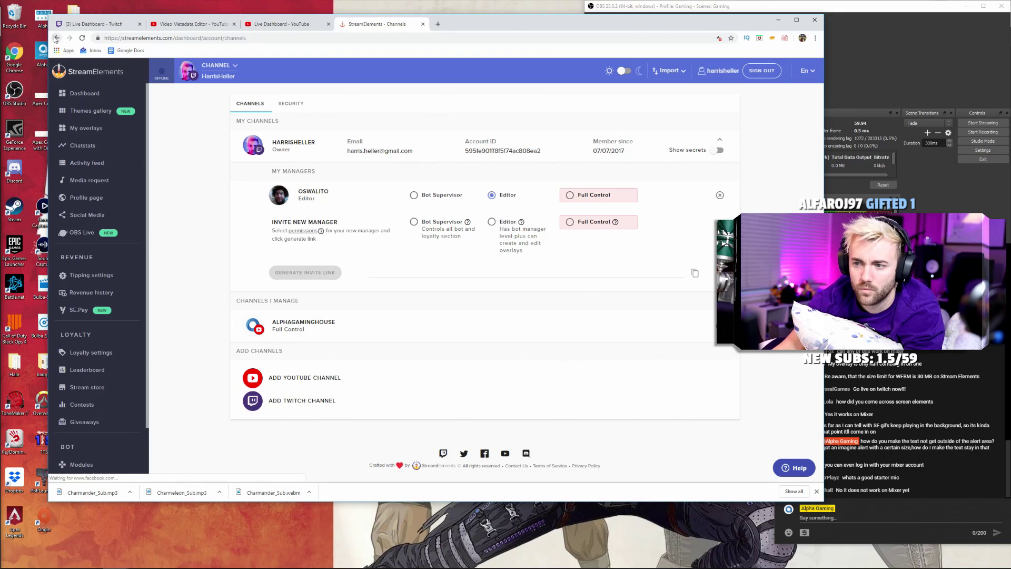